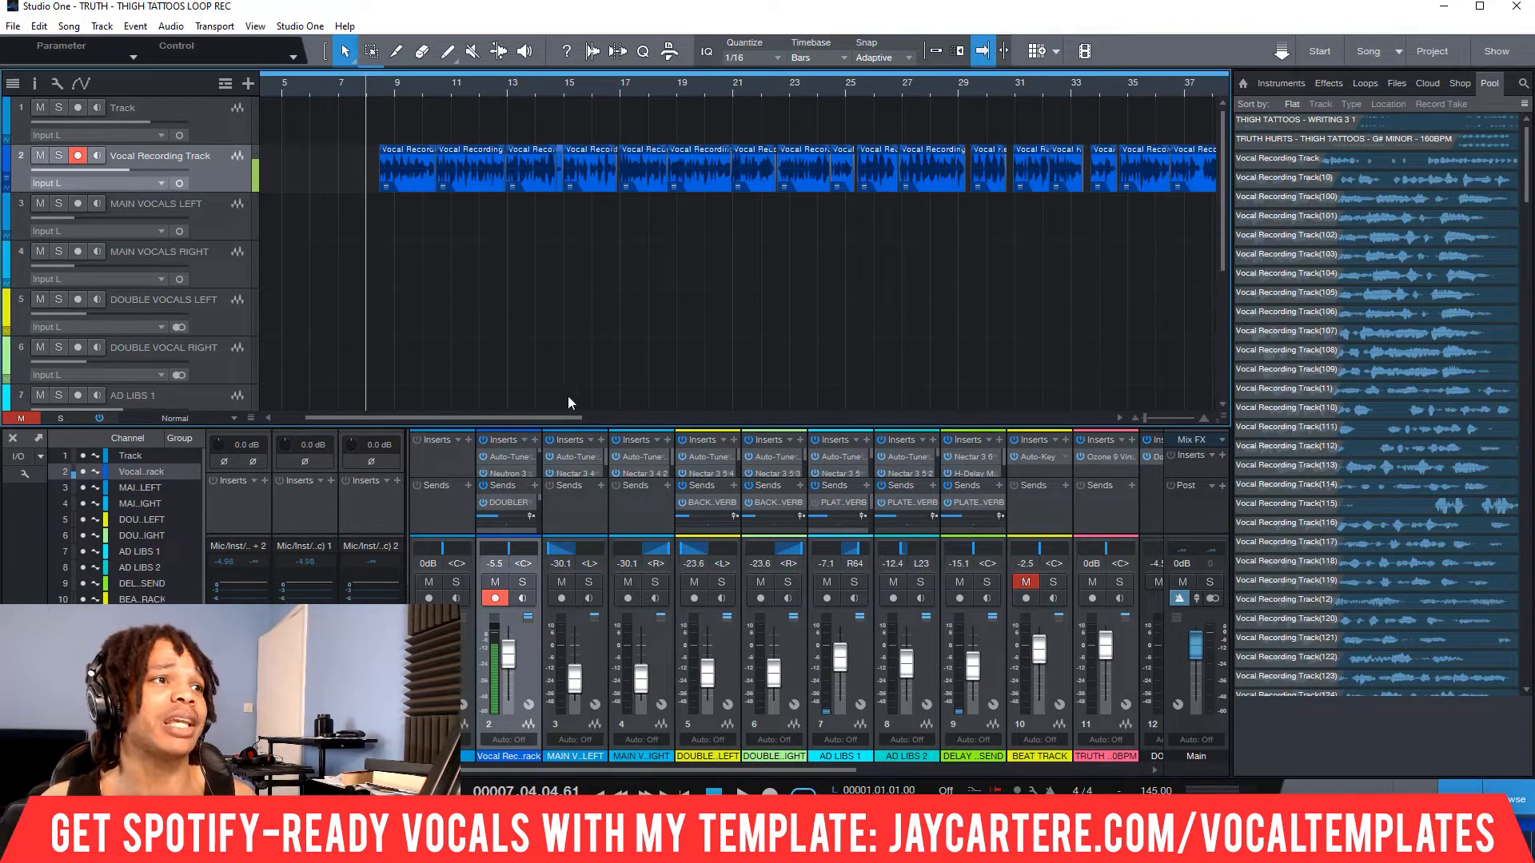
- Detach the console into its own window and maximize it to show all the mixer channels
drag(554, 417, 503, 446)
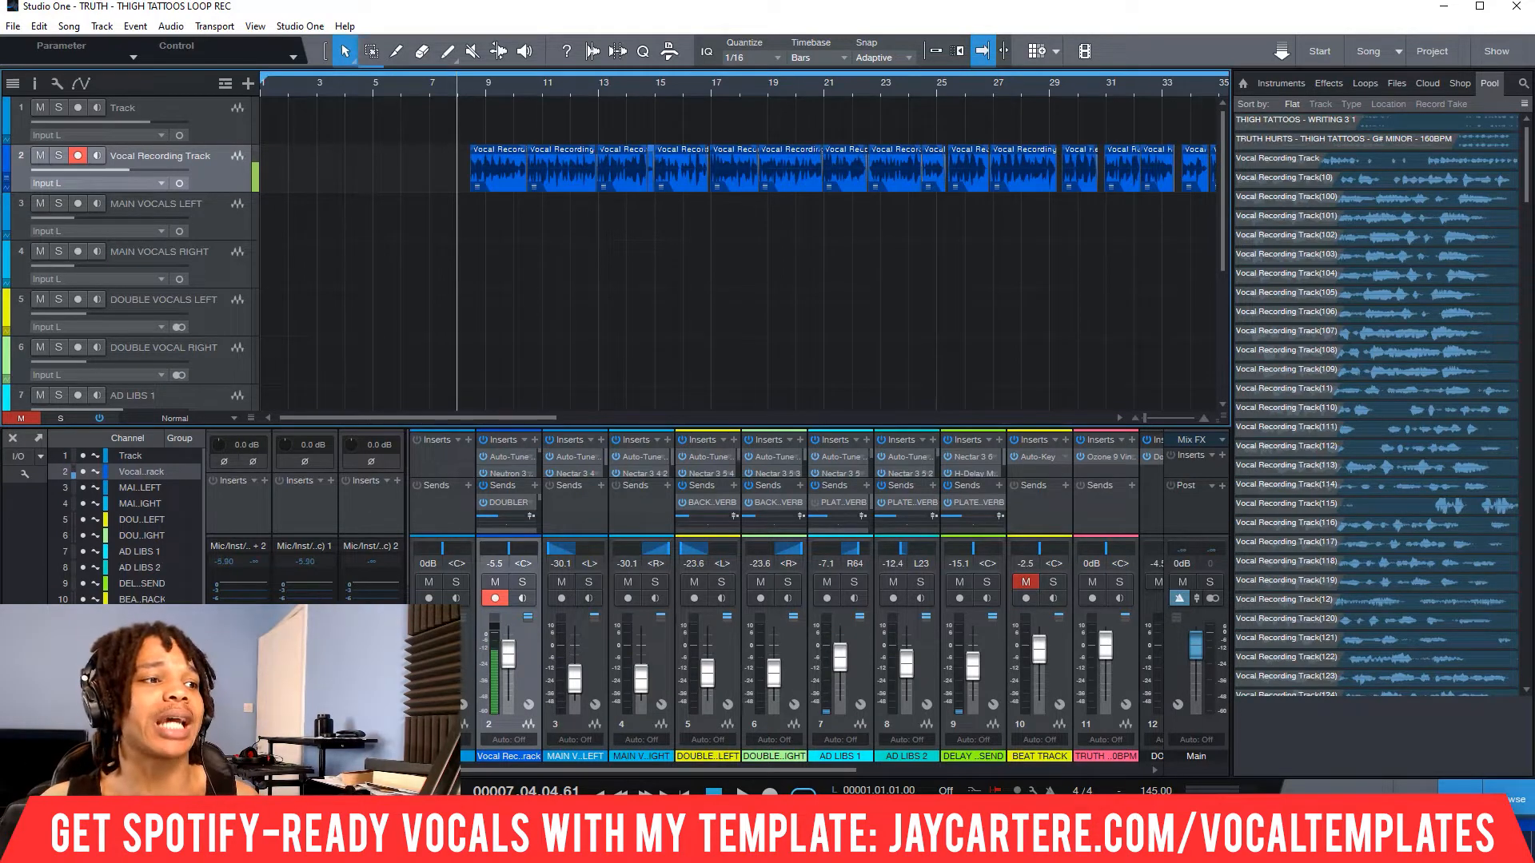
drag(656, 769, 992, 765)
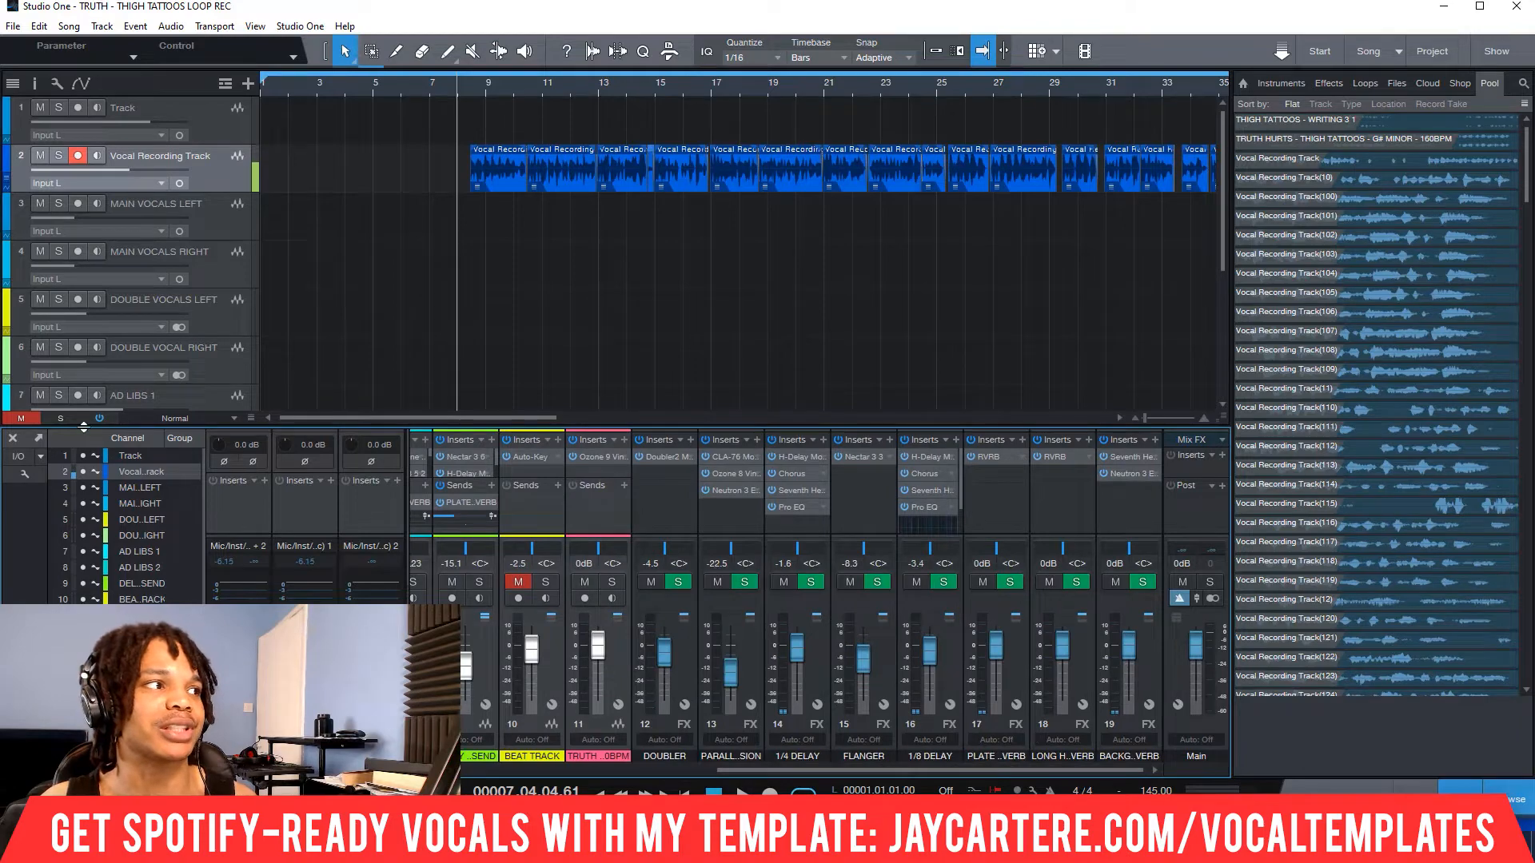
click(42, 439)
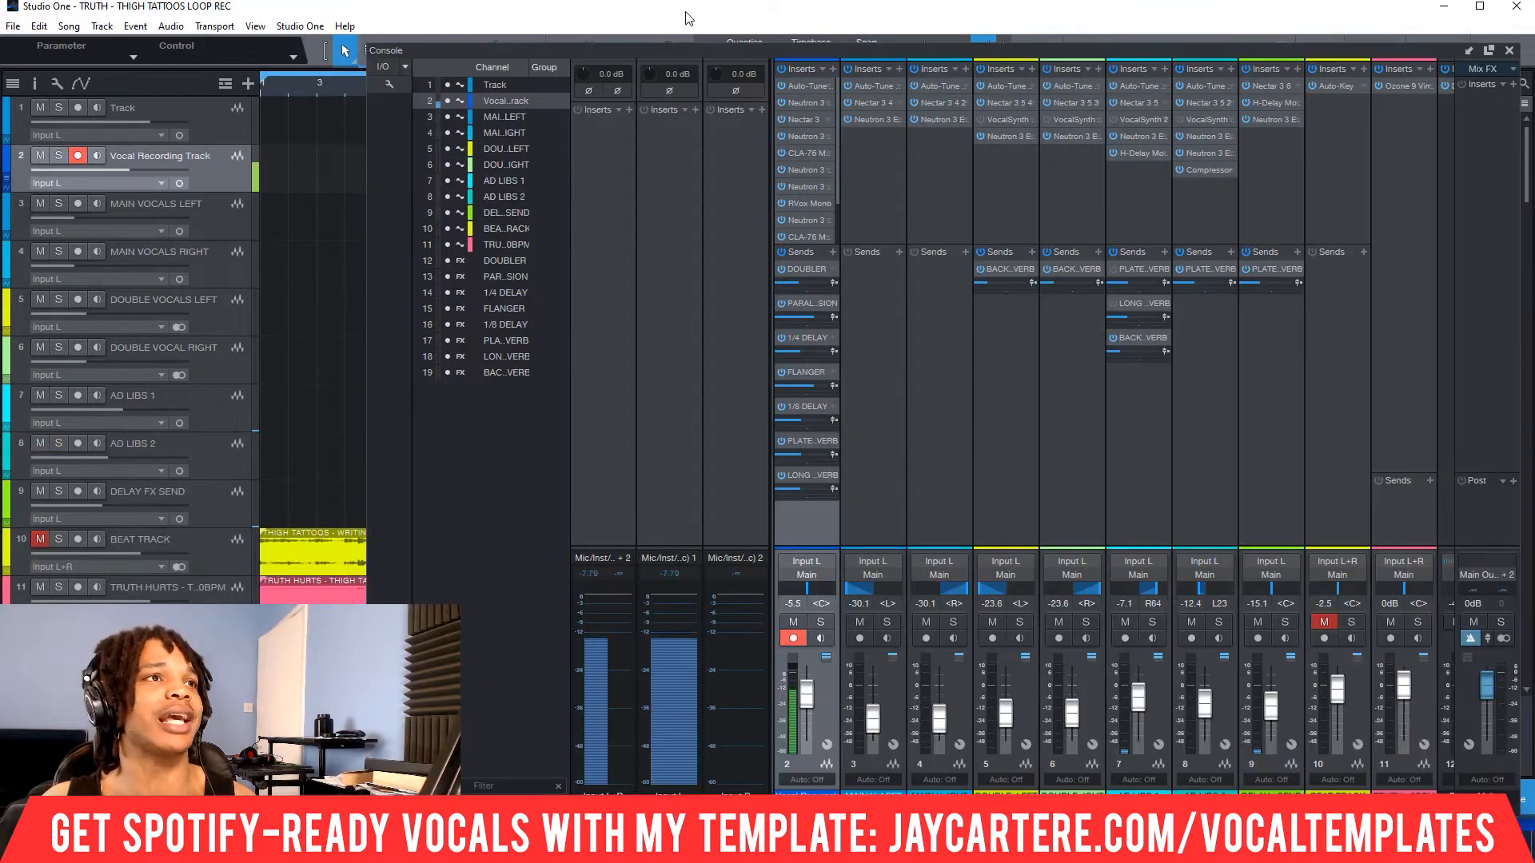
drag(636, 56, 271, 16)
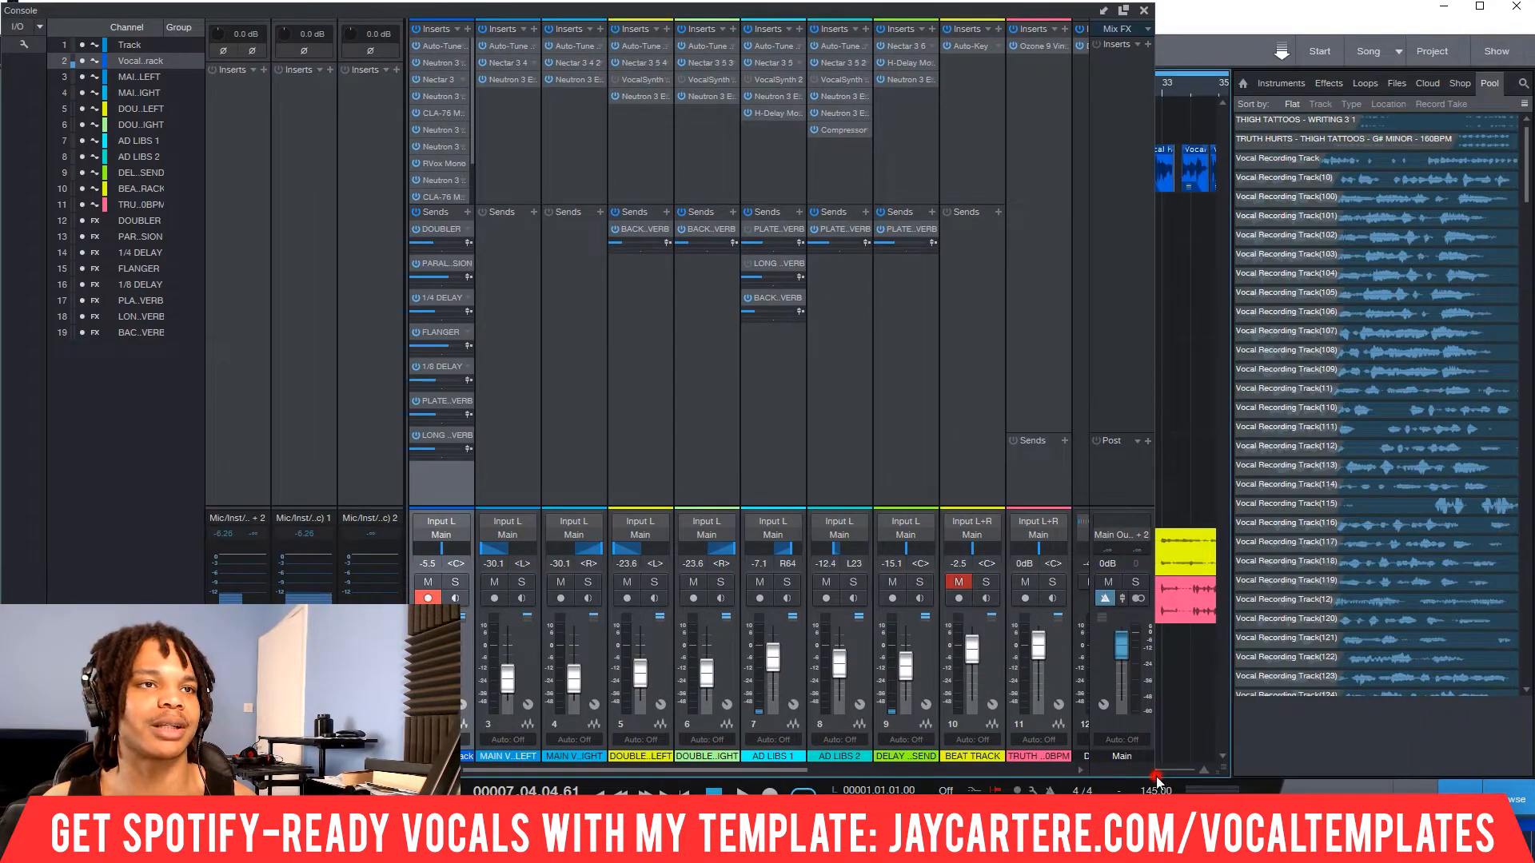
click(1124, 10)
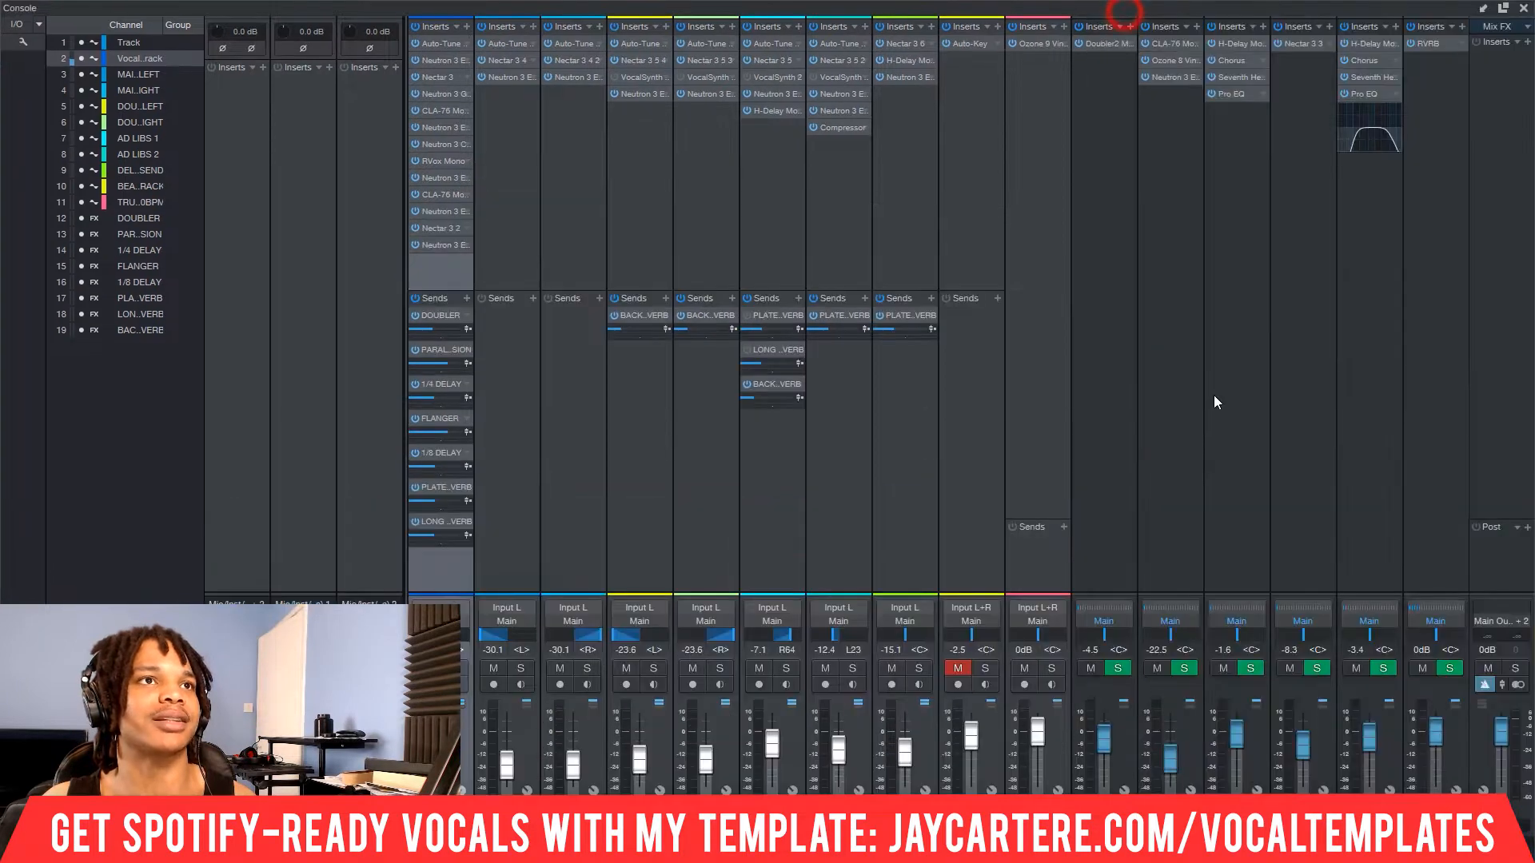
- Try adding a new FX channel to the console
scroll(782, 676, right, 2)
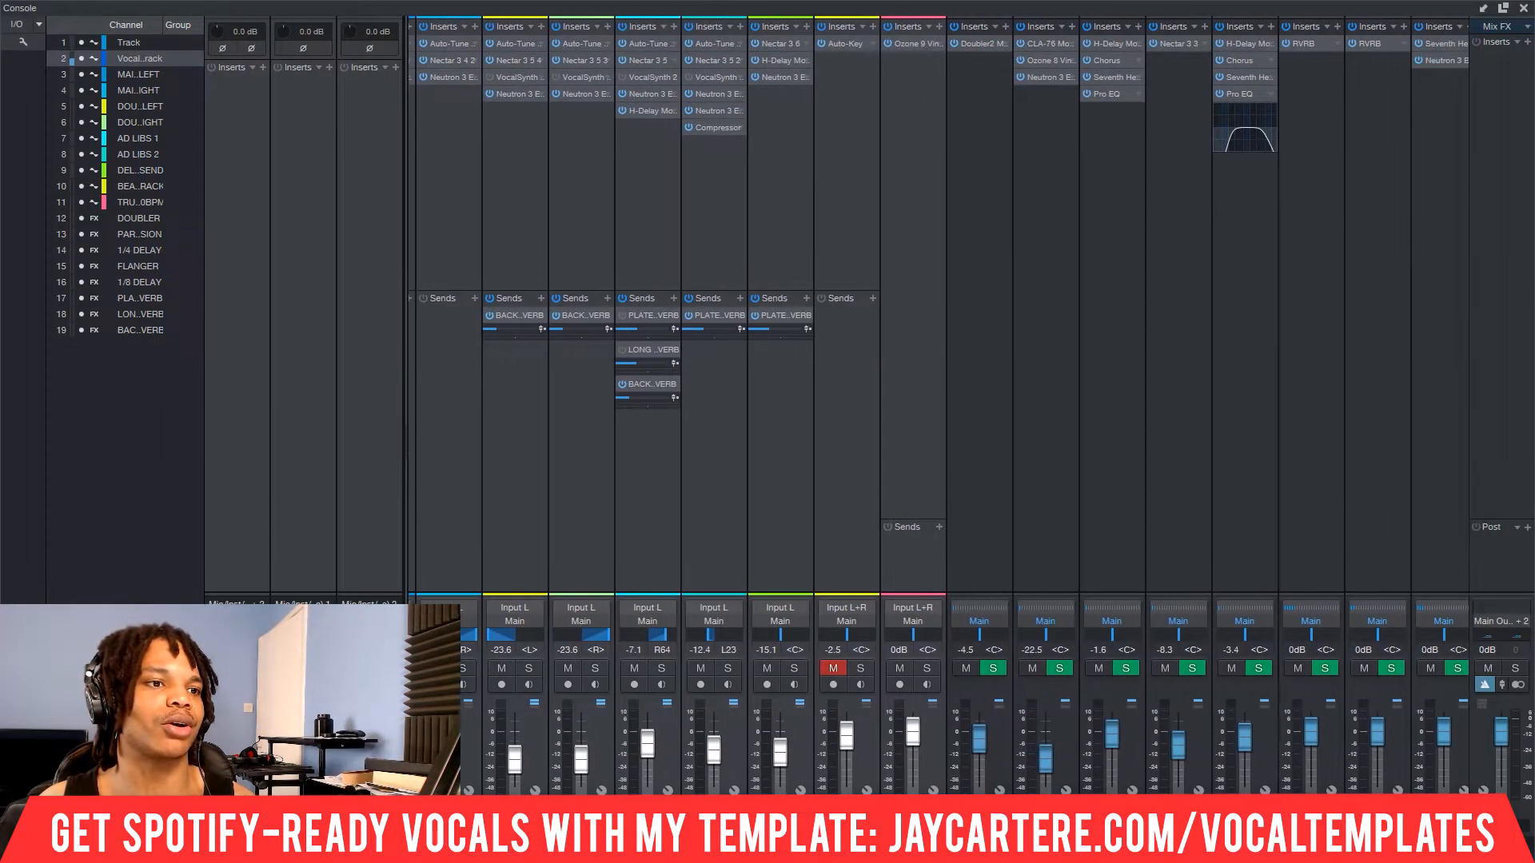
right_click(1225, 346)
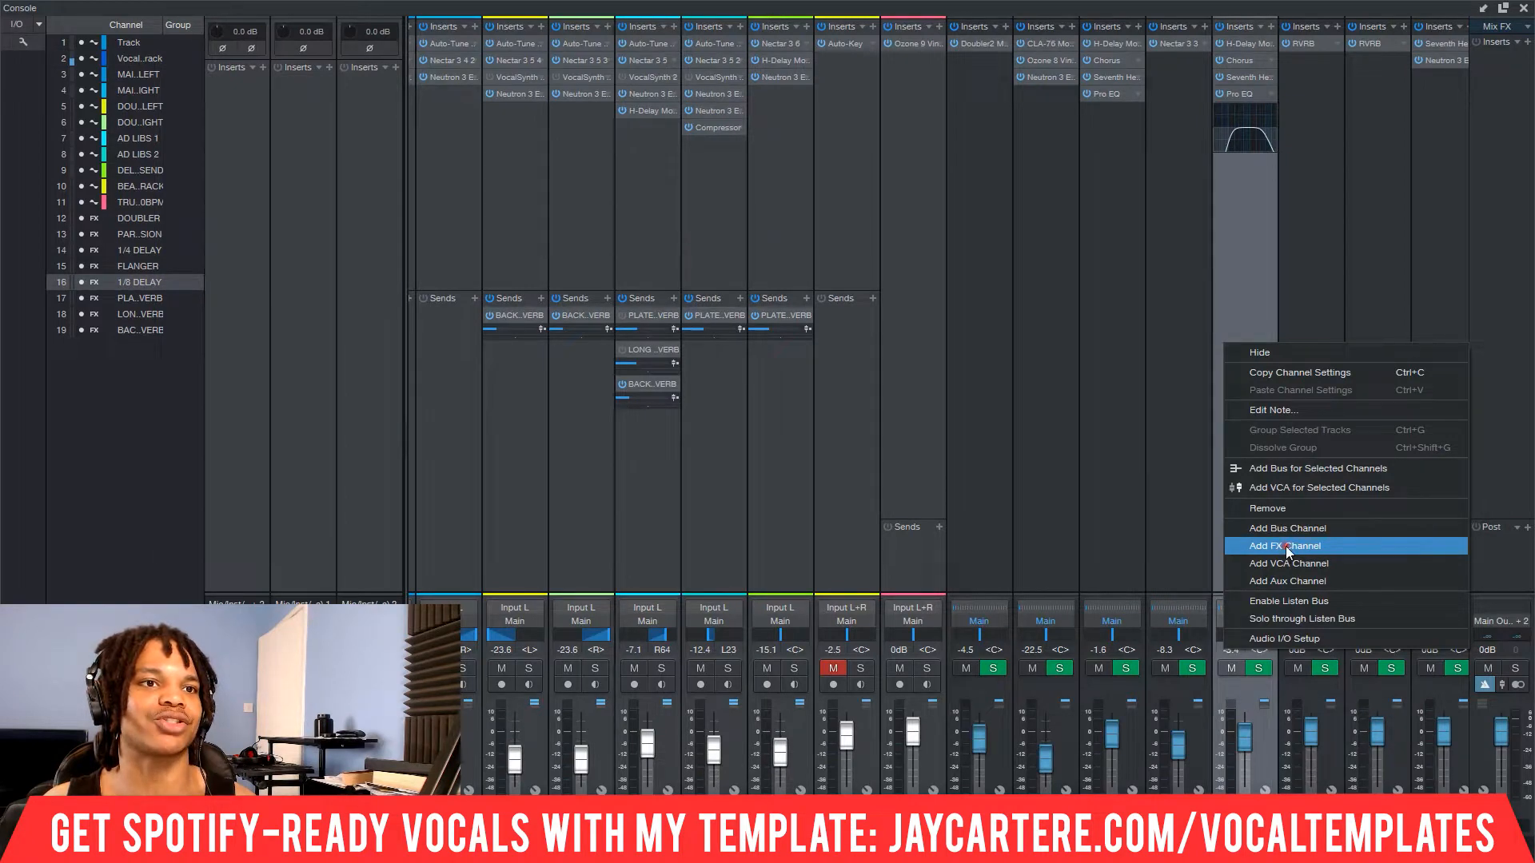
click(1293, 548)
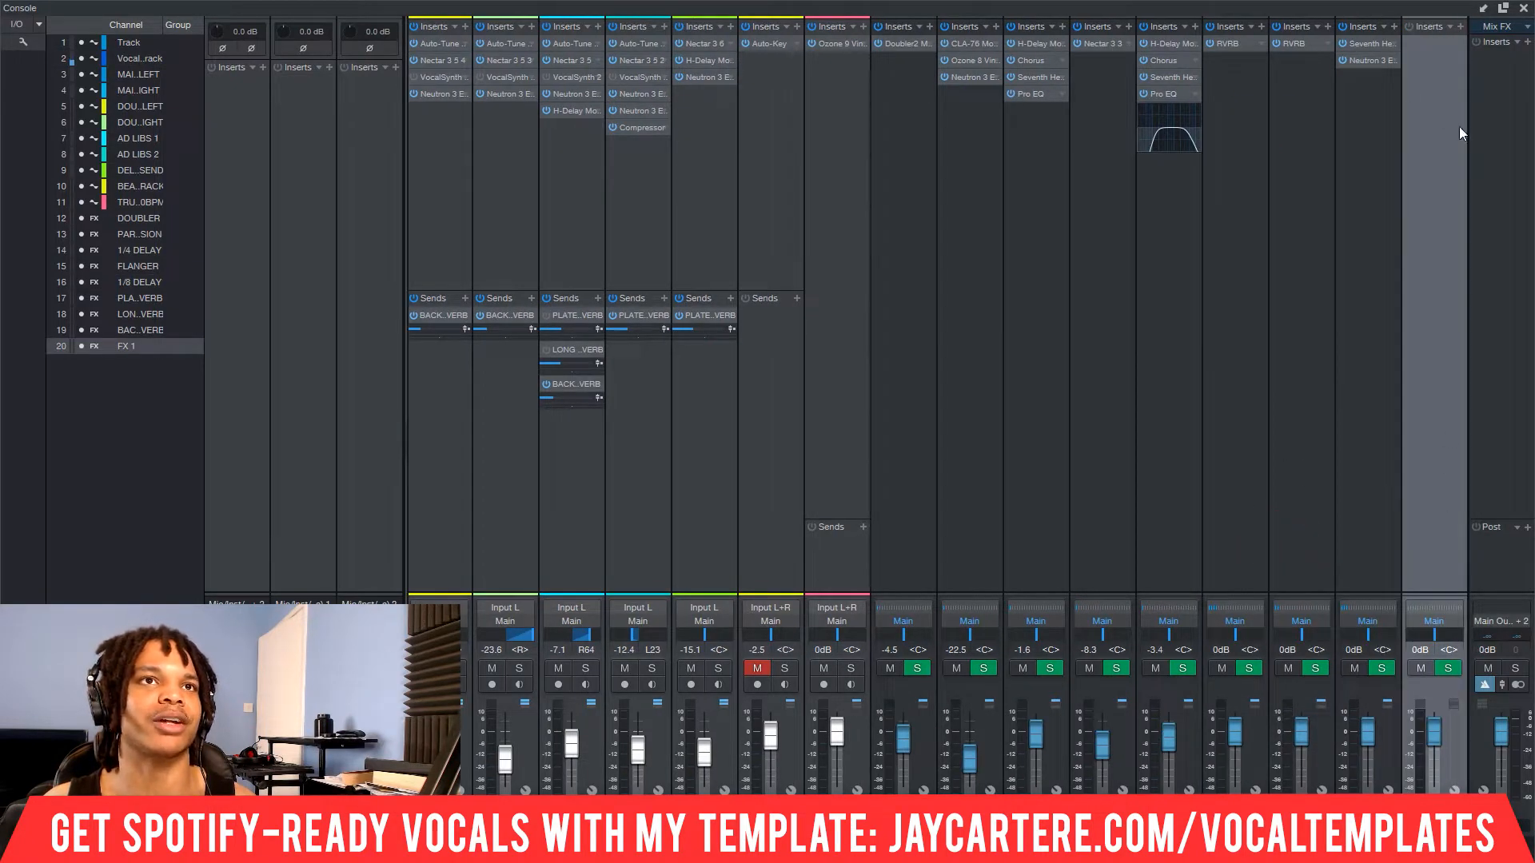
key(ctrl+z)
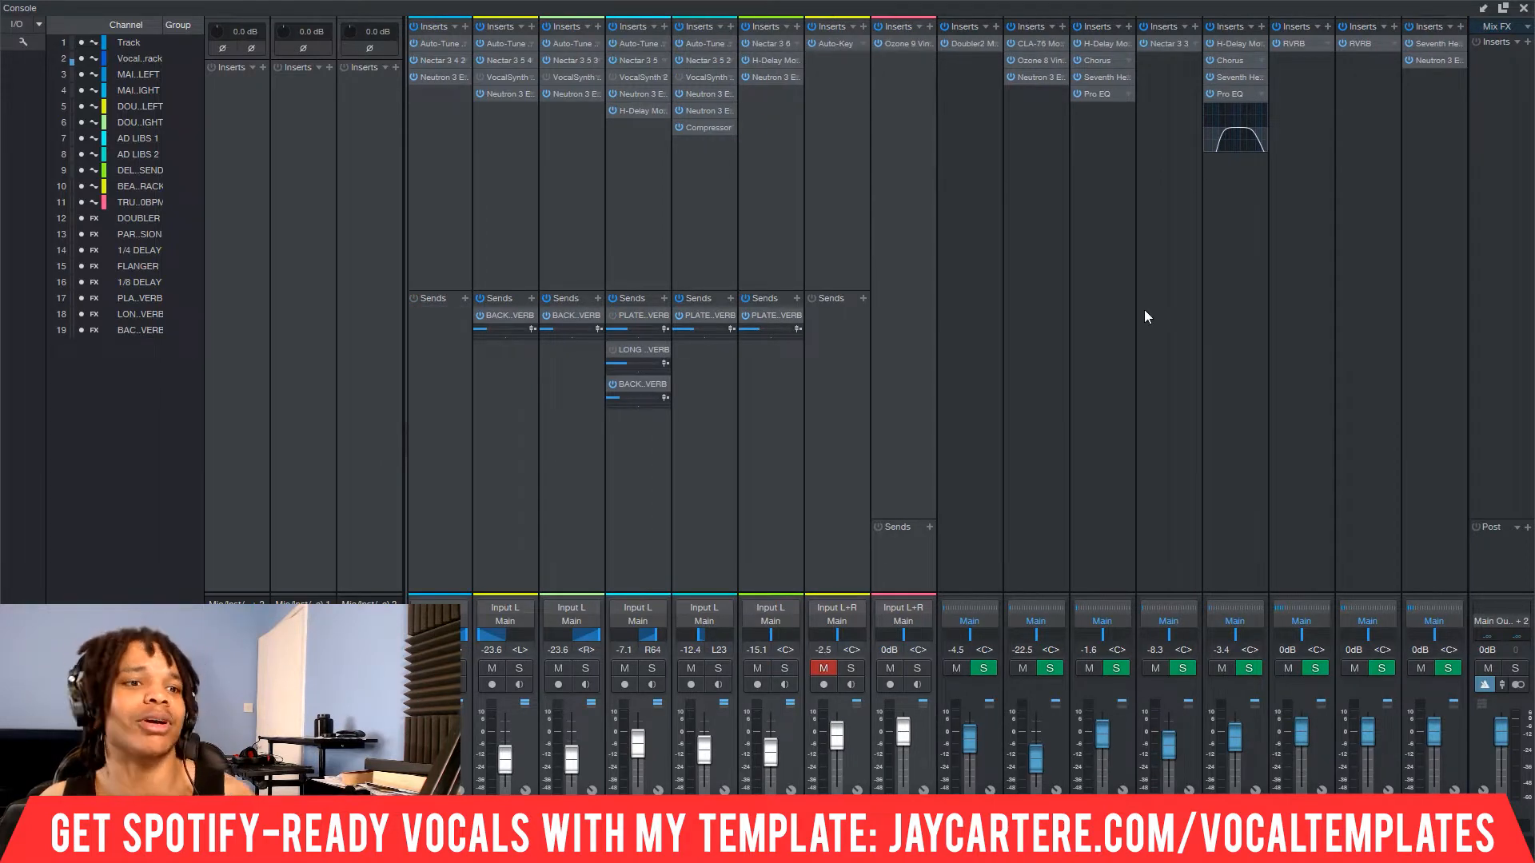
- Bypass the H-Delay, Chorus, Seventh Heaven and Pro EQ inserts on the 1/4 DELAY channel
drag(1081, 93, 1080, 44)
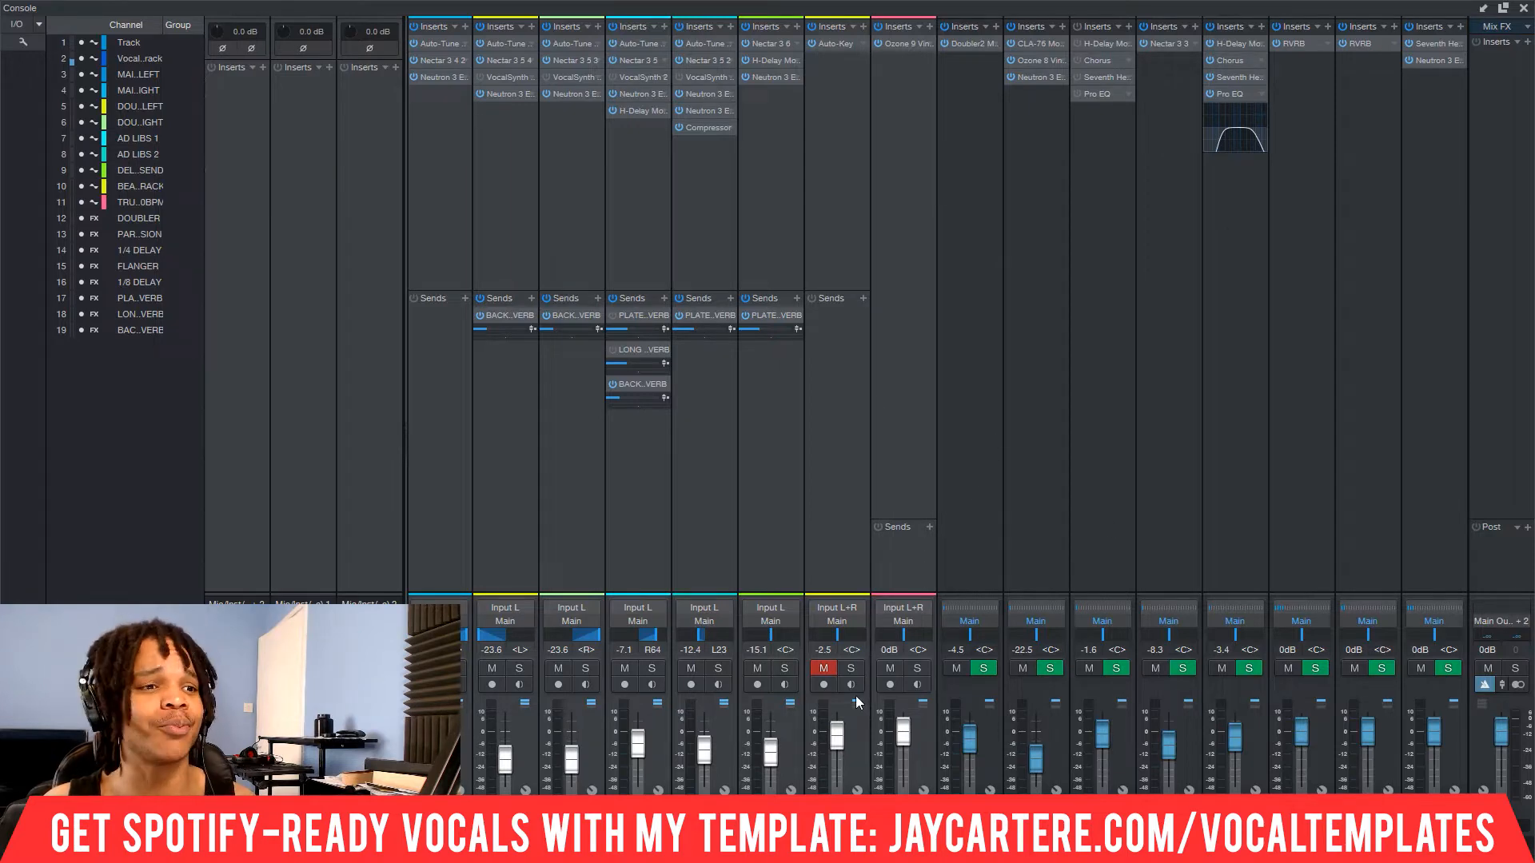
drag(1023, 854, 856, 854)
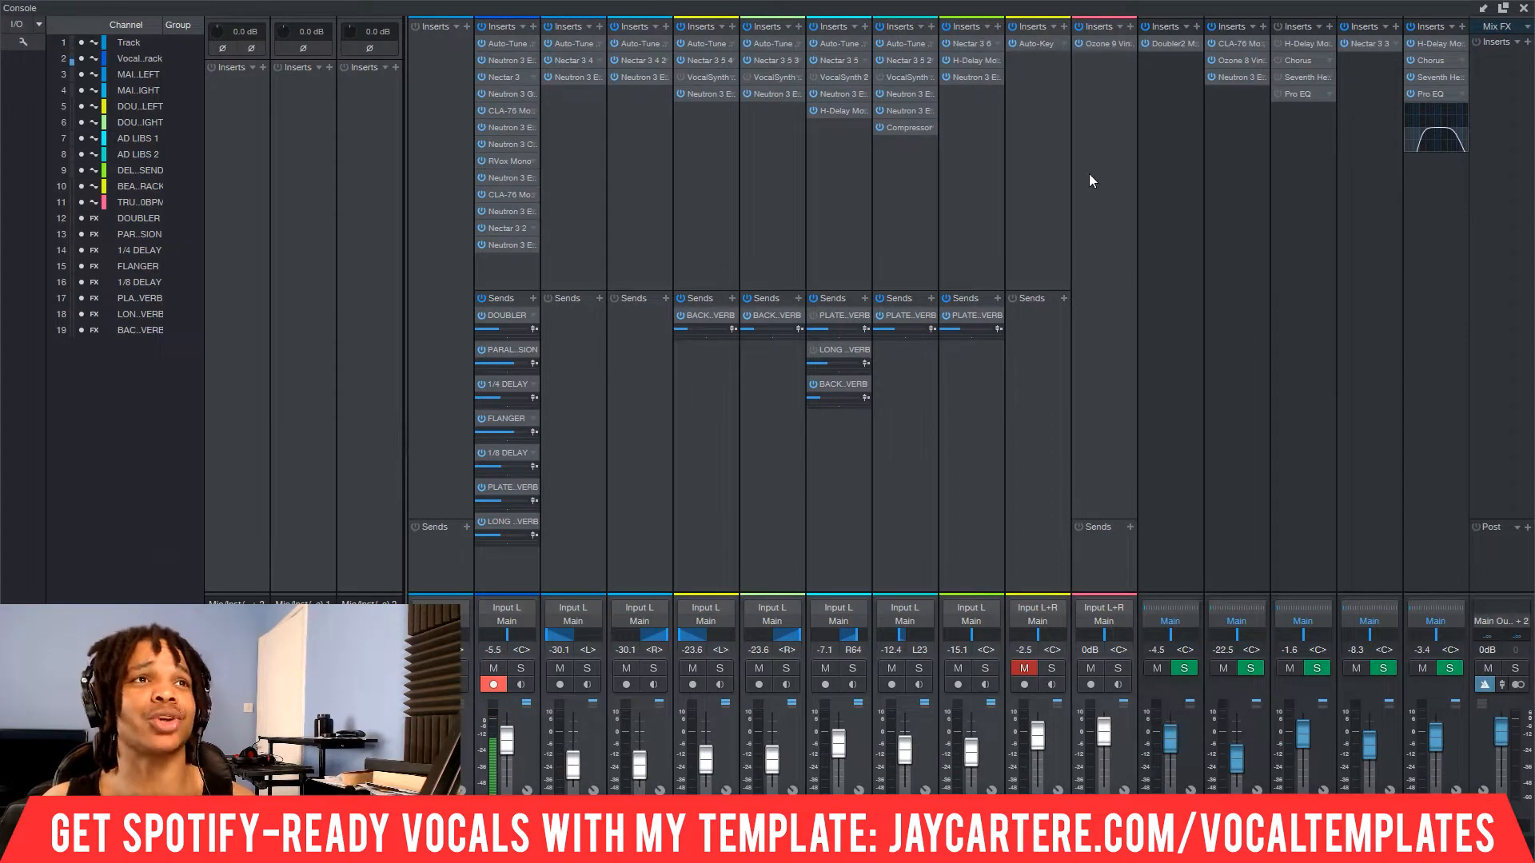
click(1505, 10)
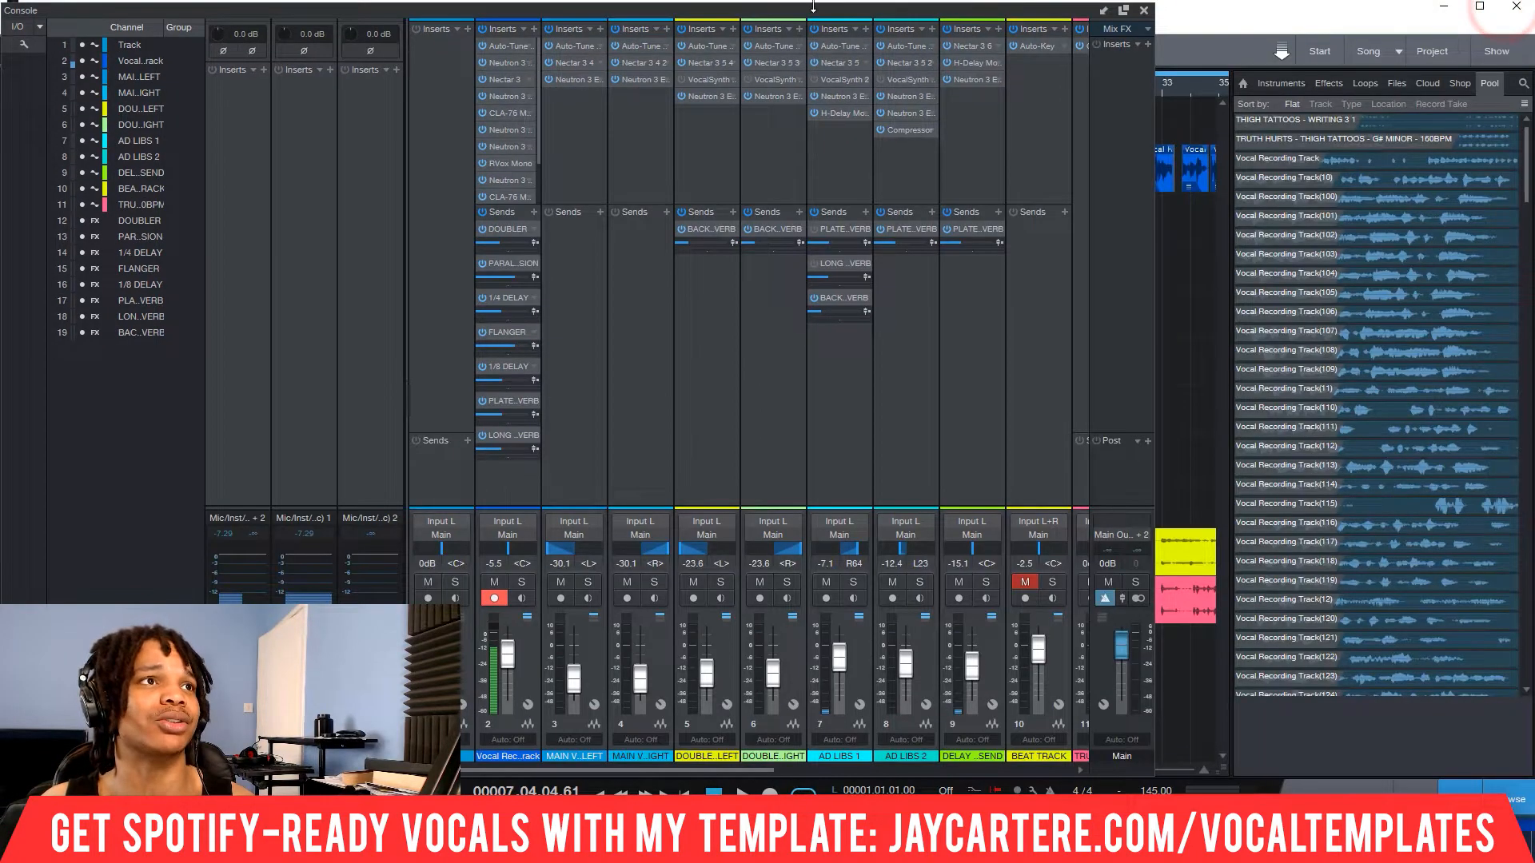
drag(810, 7, 1281, 54)
drag(1131, 53, 1240, 44)
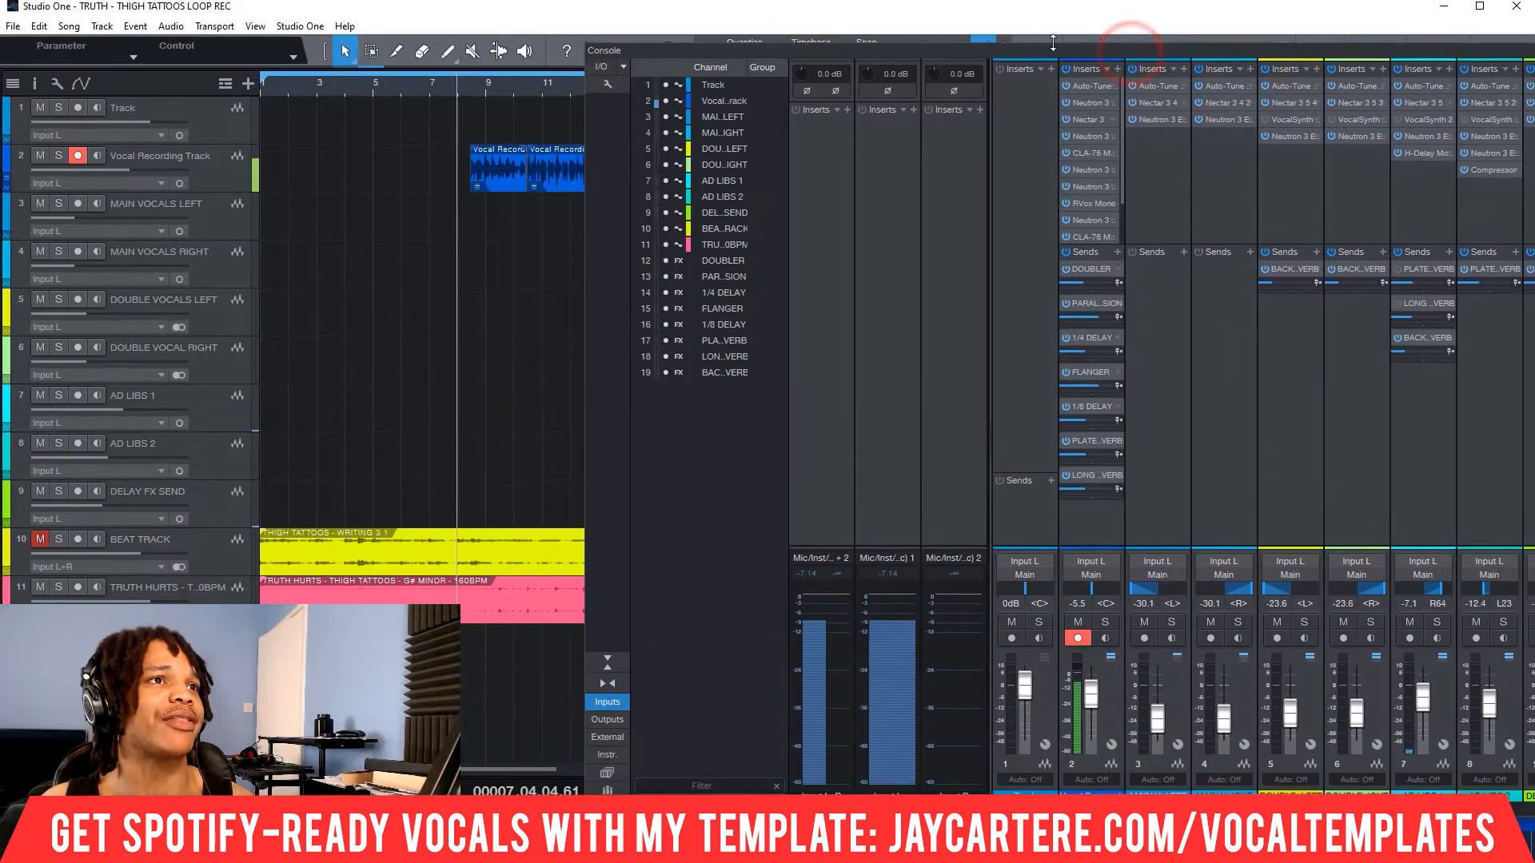
drag(962, 51, 627, 29)
click(1370, 31)
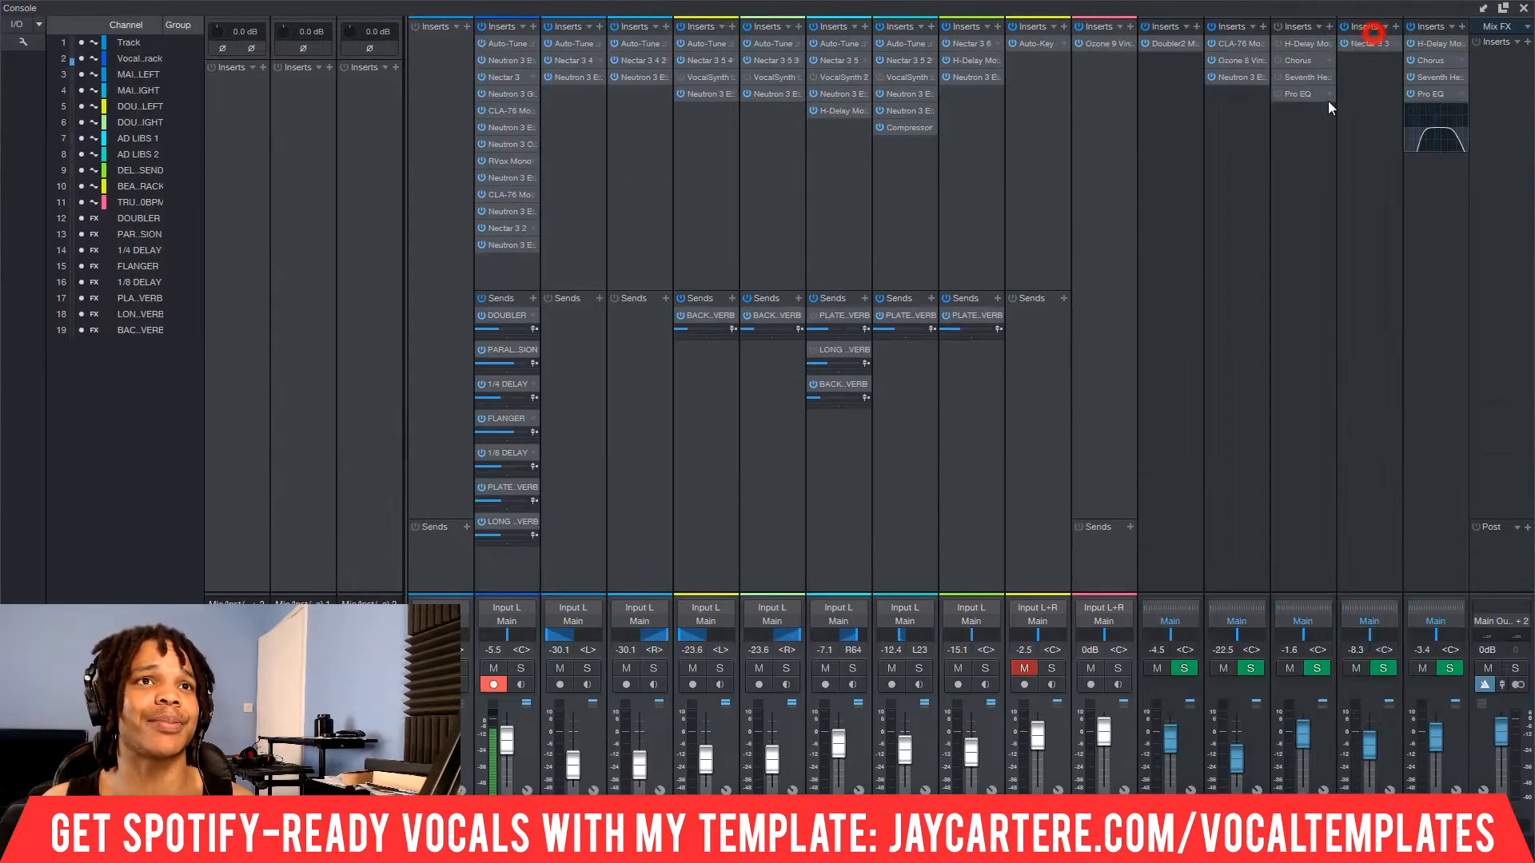
scroll(1010, 340, right, 3)
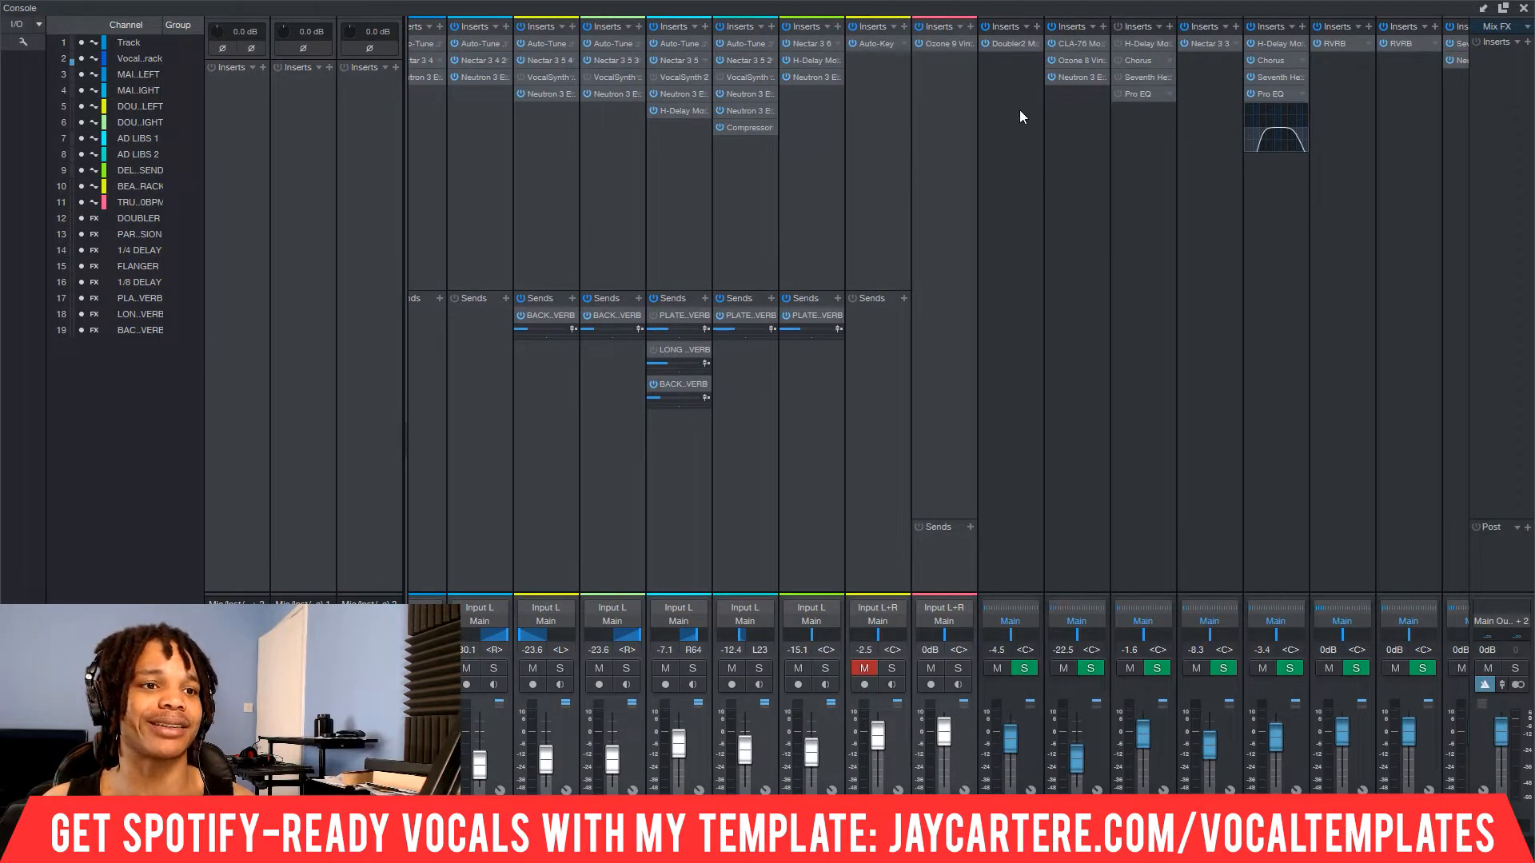
- Restore the console window to its smaller size and move it aside to uncover the first vocal clips
click(1503, 9)
click(963, 28)
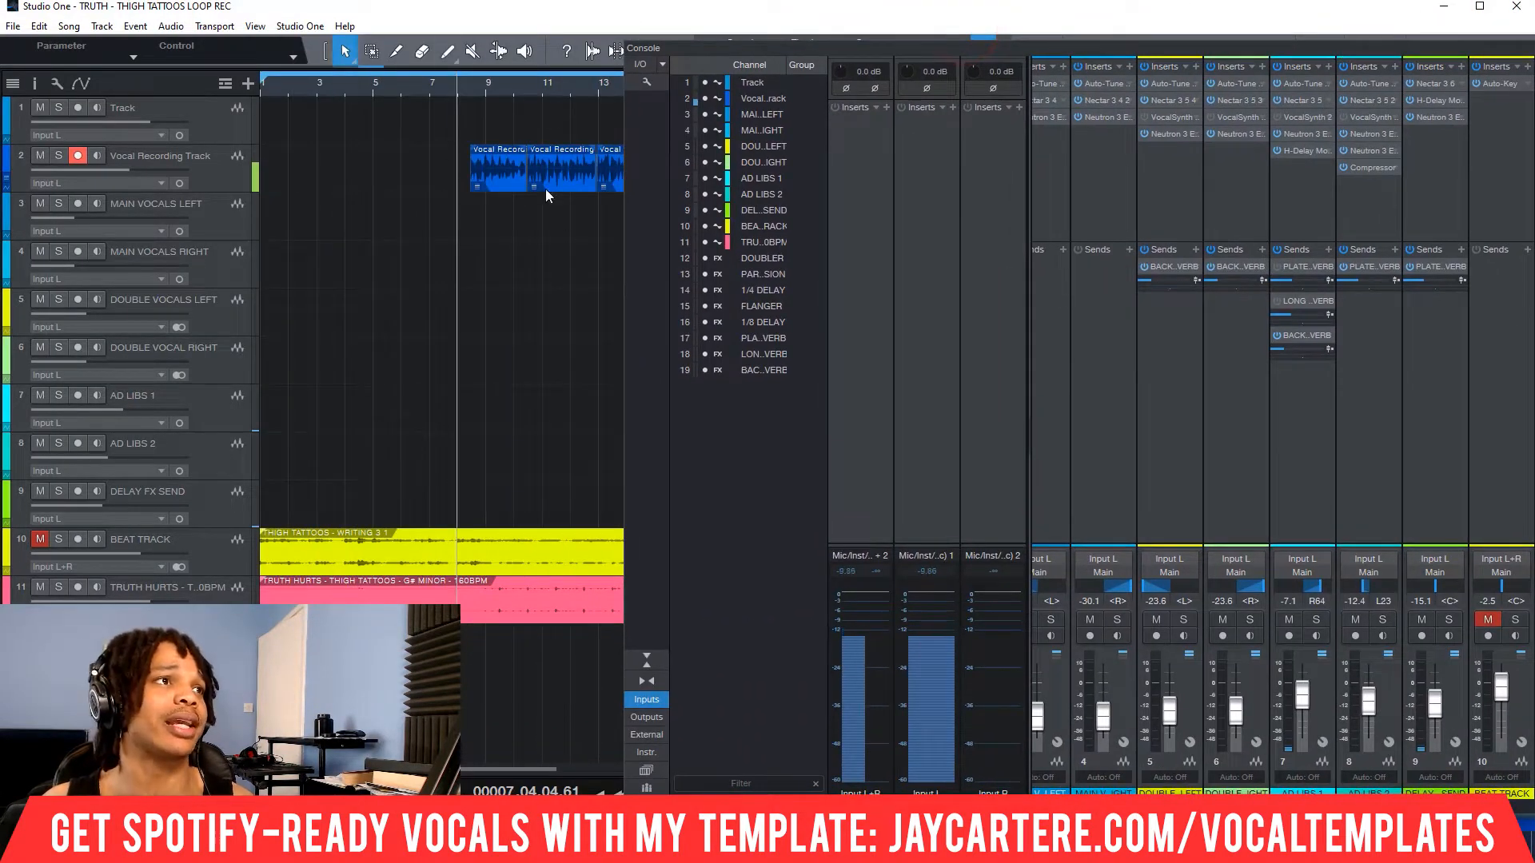
drag(830, 46, 1001, 61)
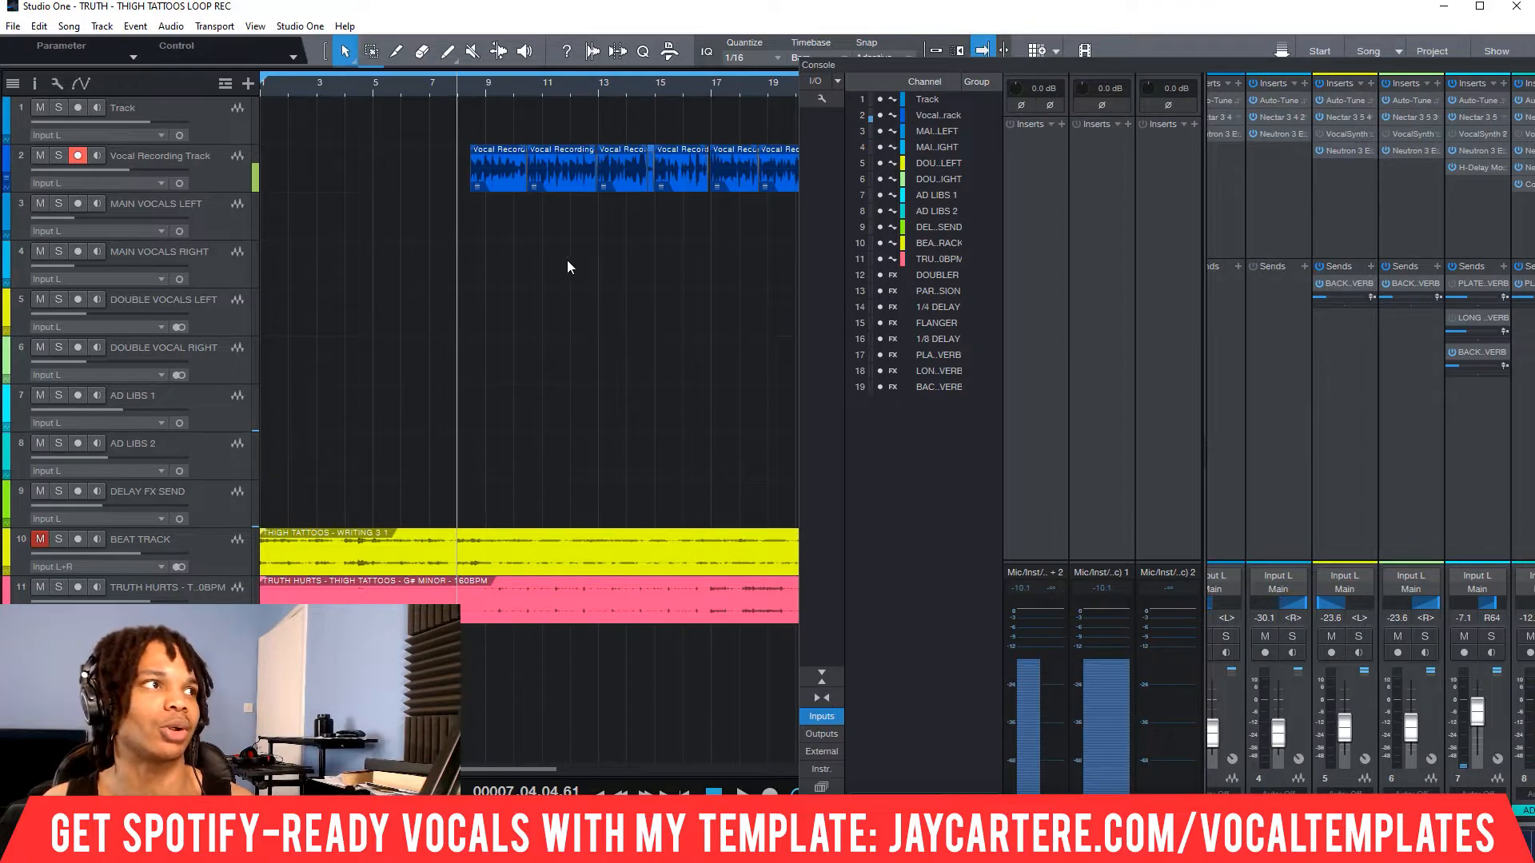
- Play the song through the opening vocal clips, stop, and return the playhead to the start of the first clip
key(space)
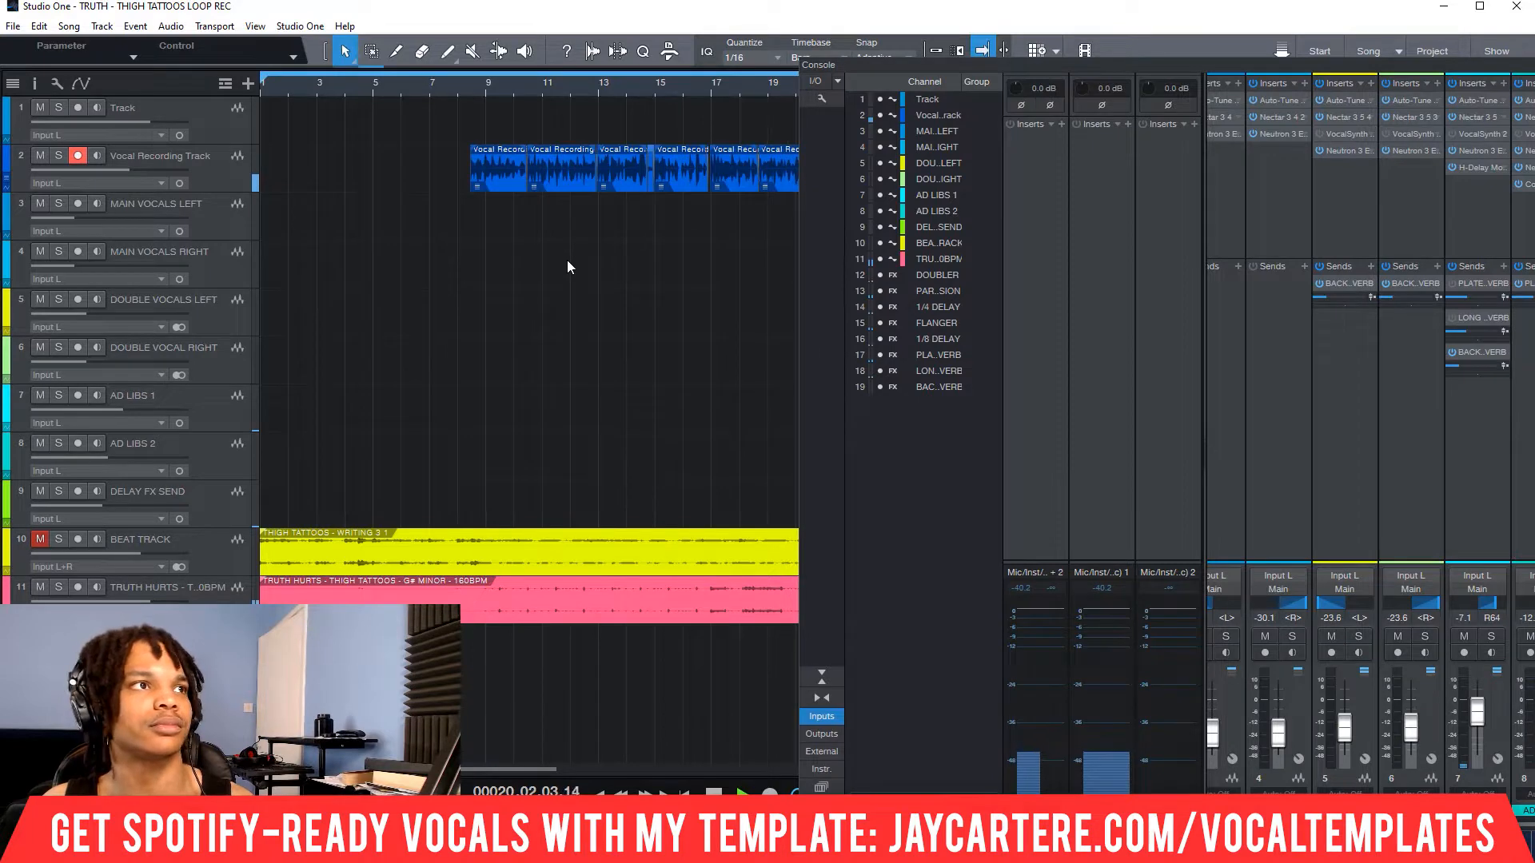
key(space)
click(474, 80)
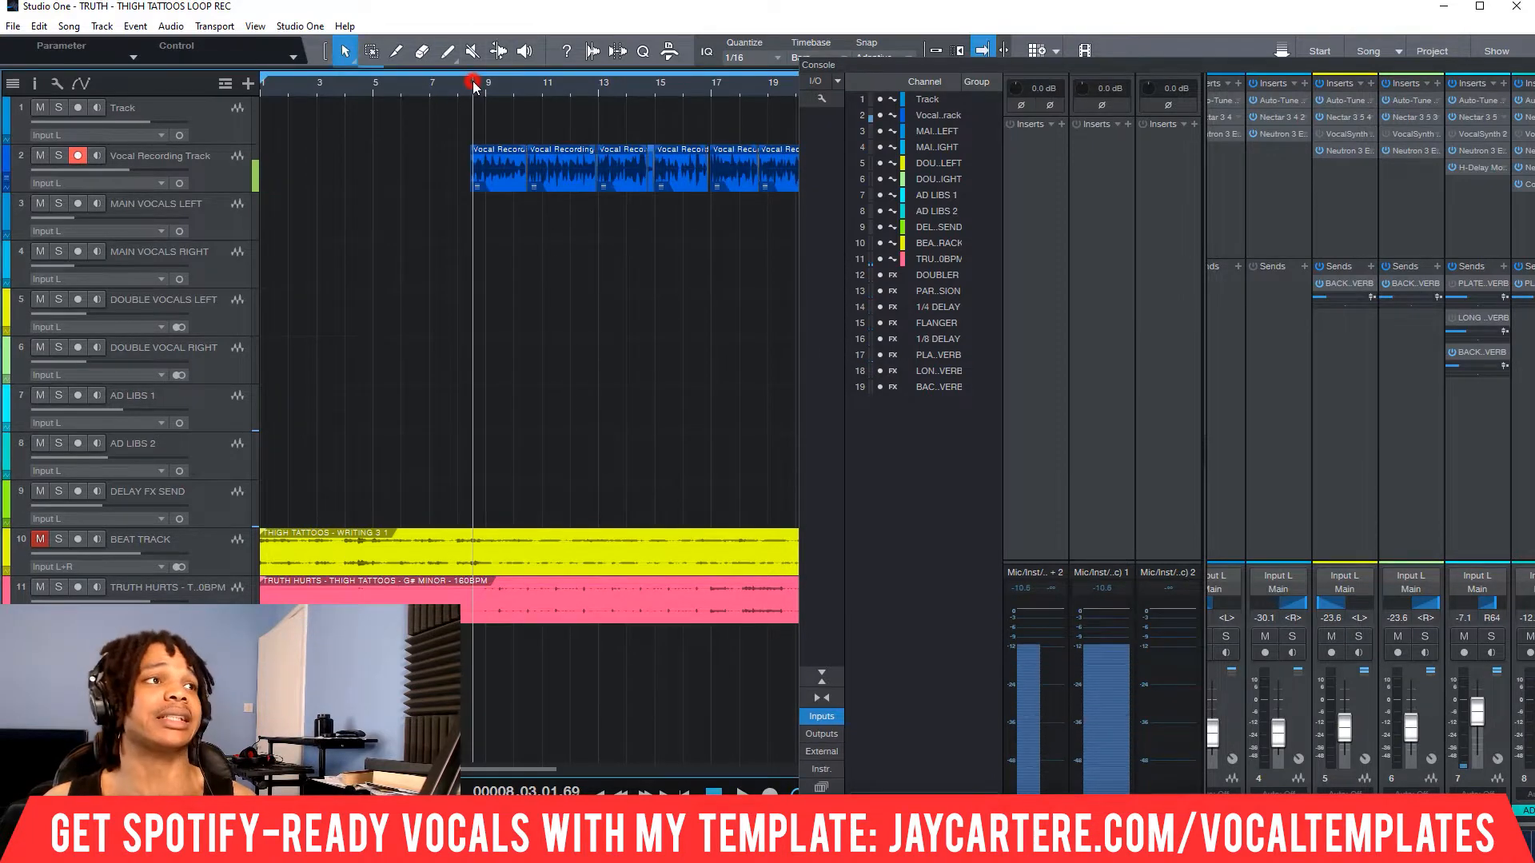
- Maximize the console, re-enable the H-Delay insert on the 1/4 DELAY channel and open its plugin window
drag(1334, 61, 1135, 56)
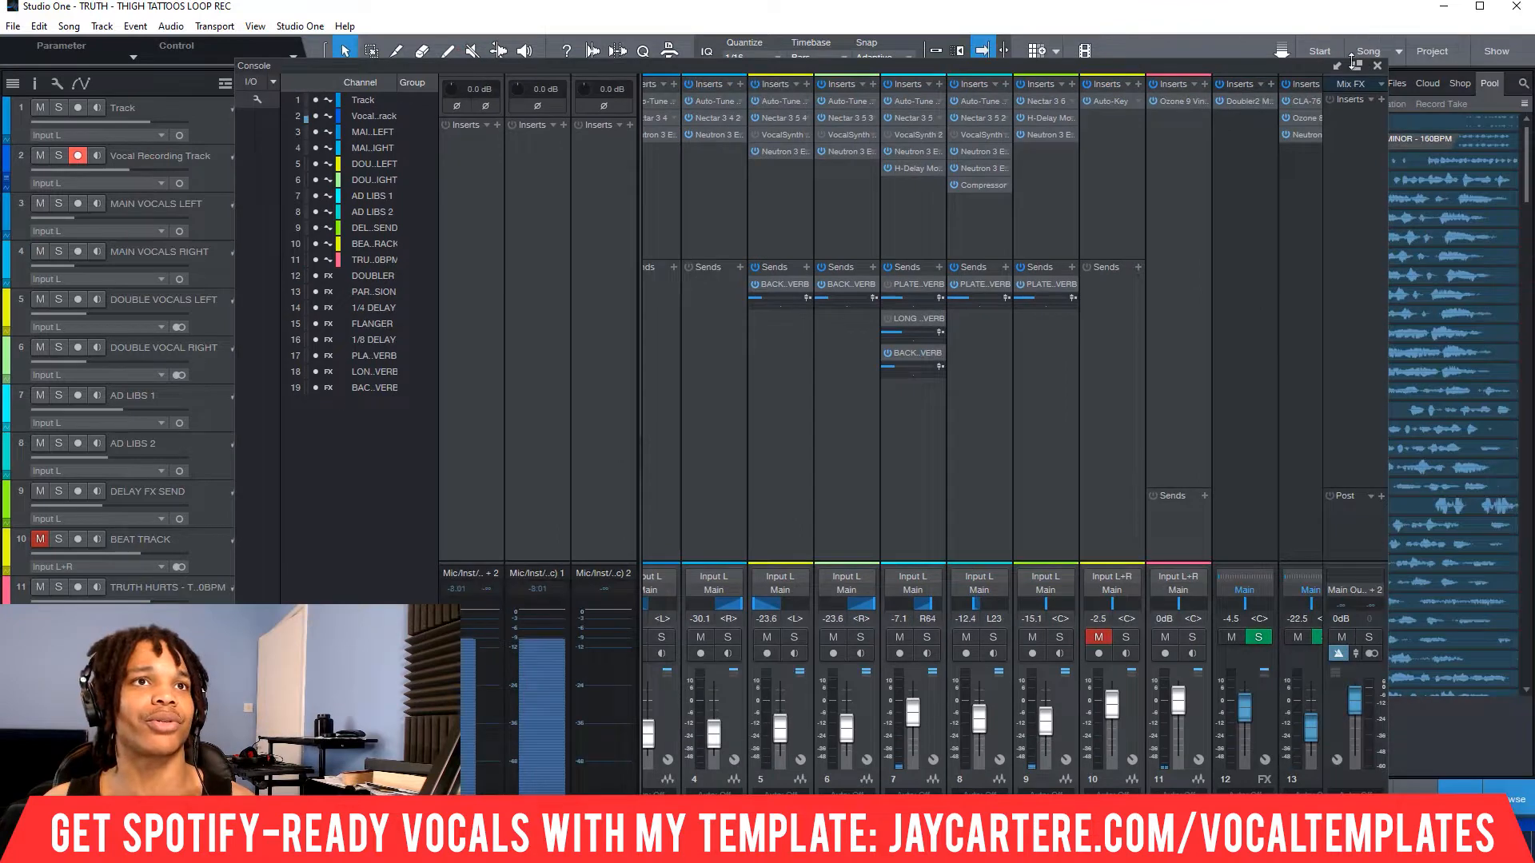
click(1355, 64)
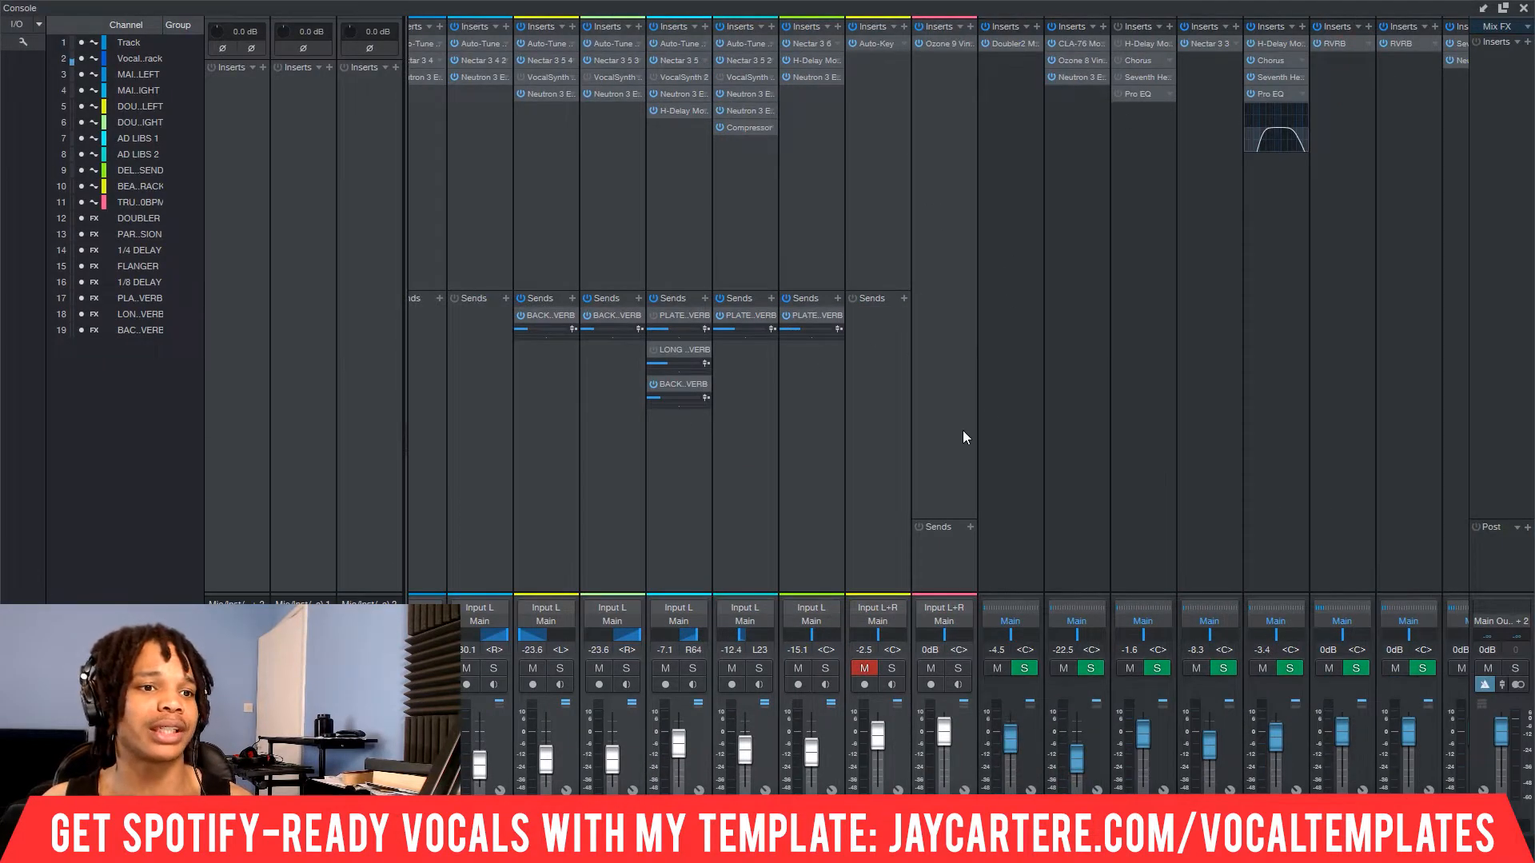
click(1157, 445)
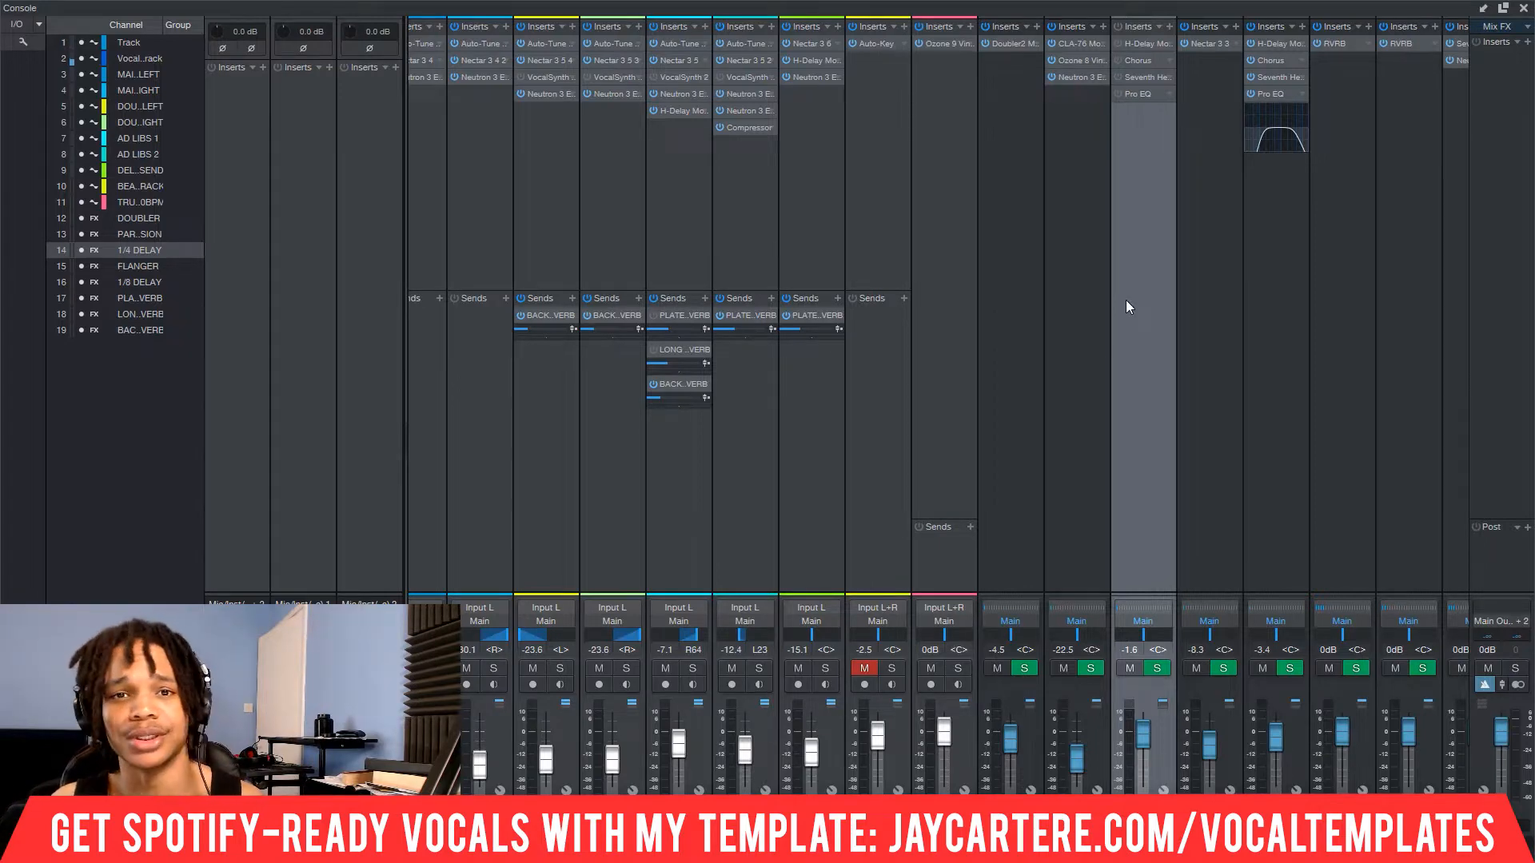
click(1120, 46)
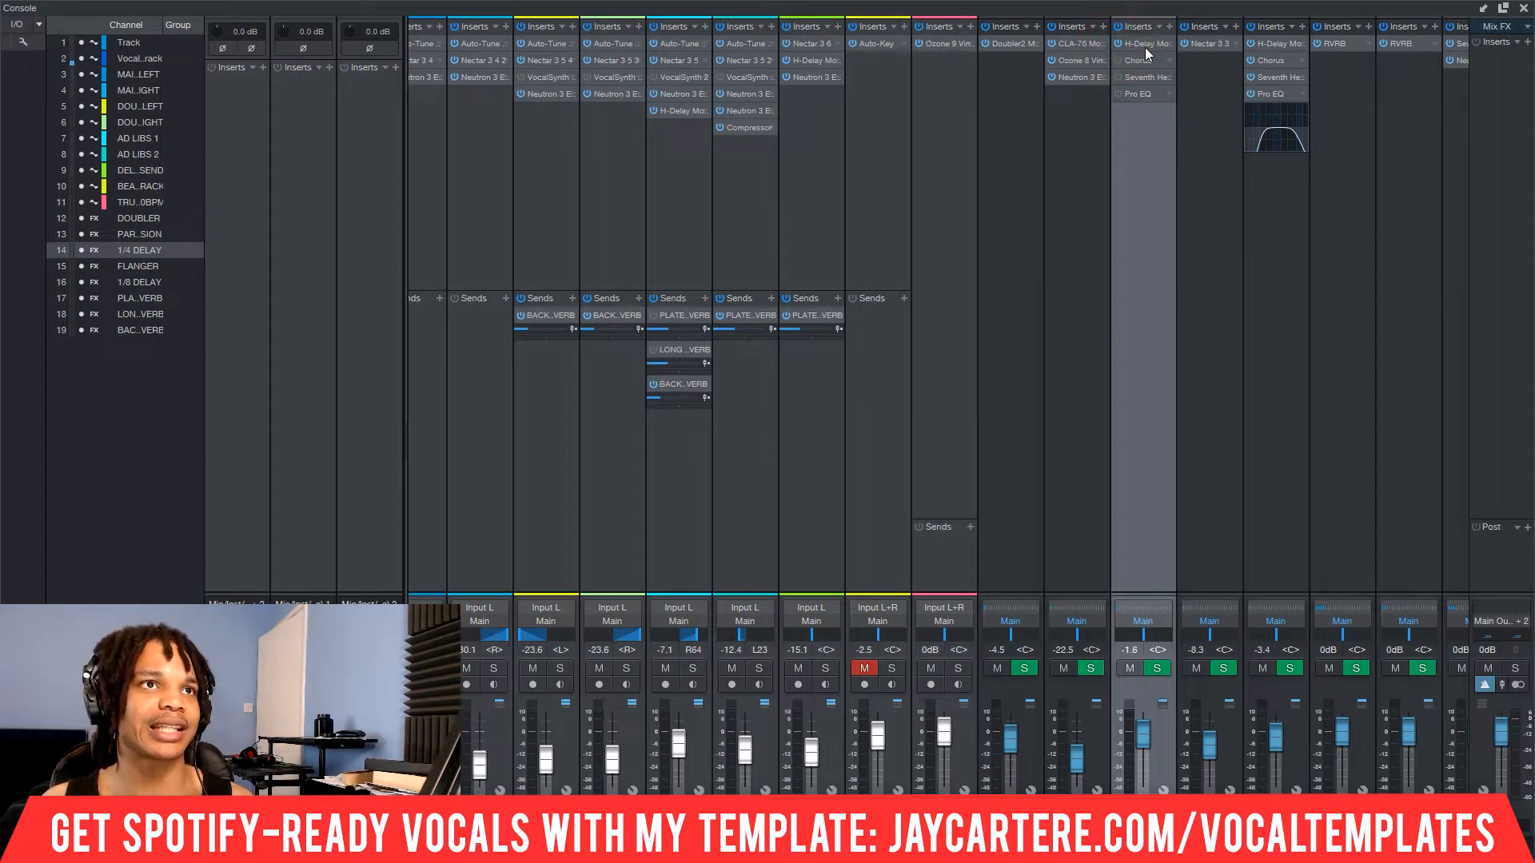
click(1148, 45)
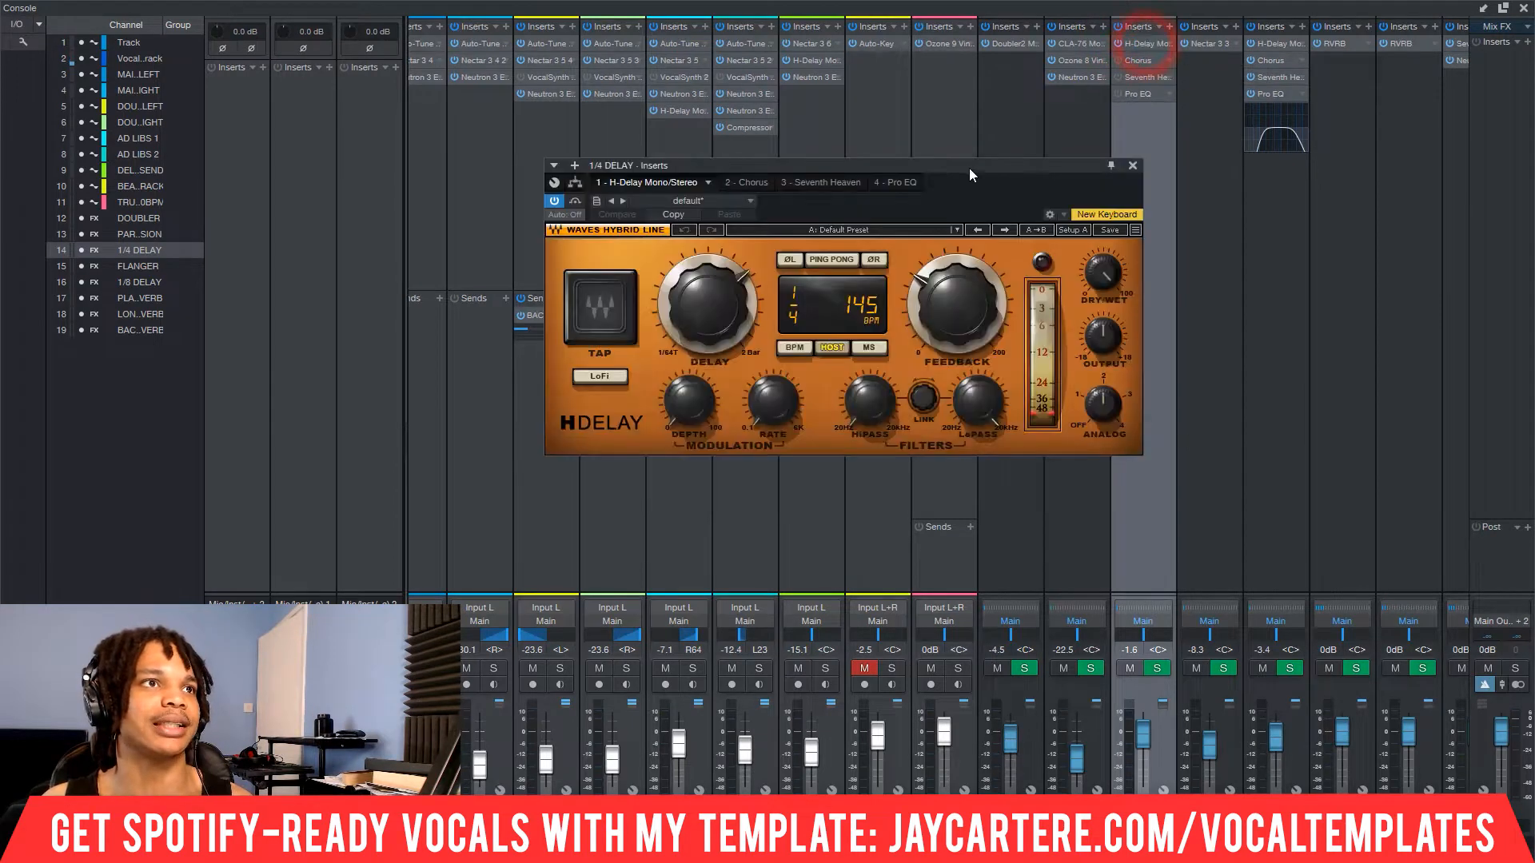
drag(969, 168, 963, 127)
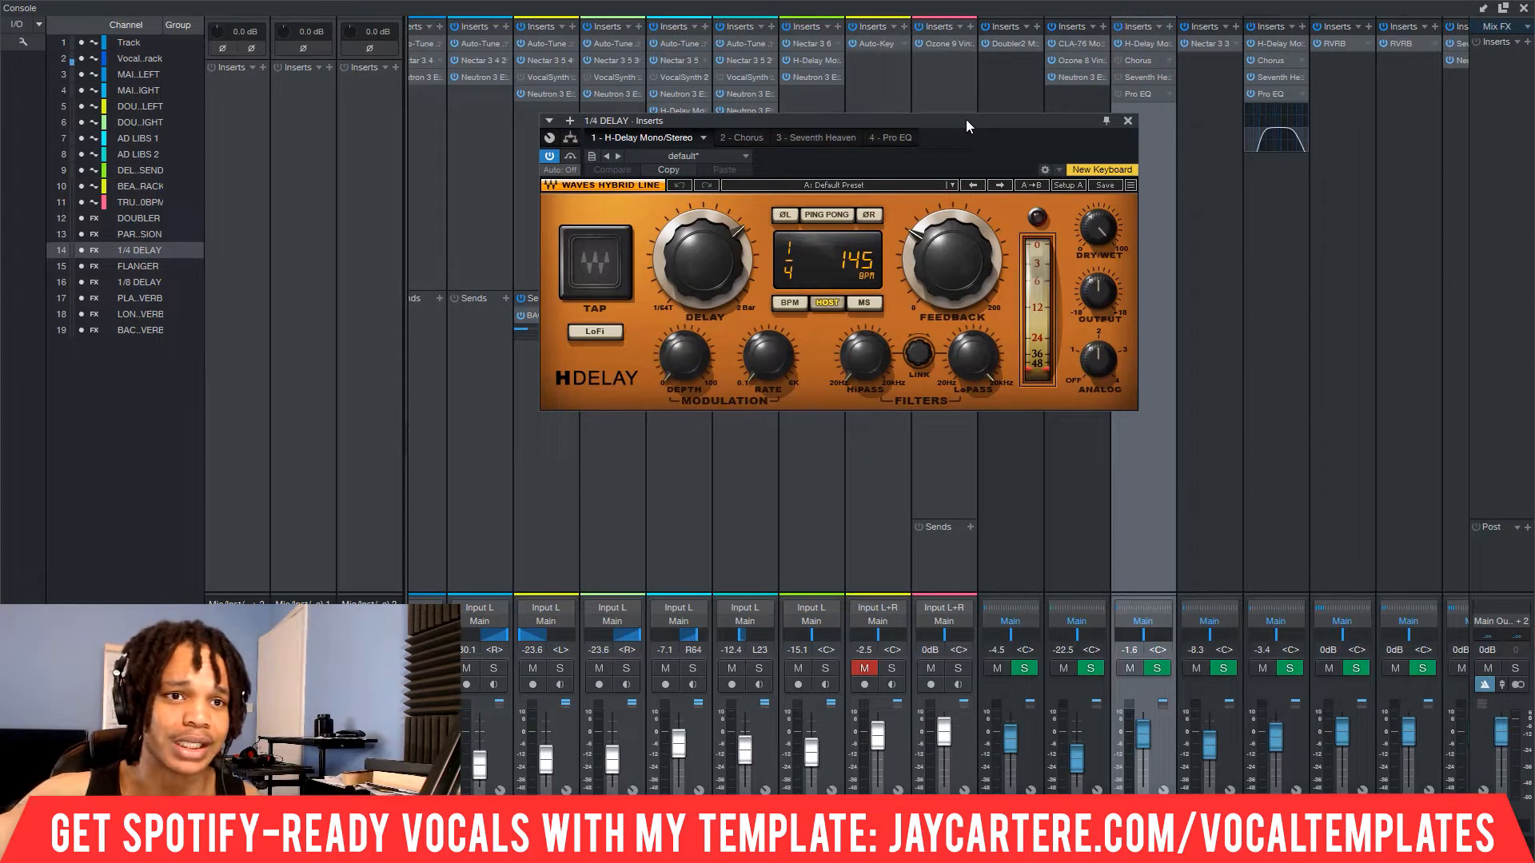
drag(963, 123, 989, 115)
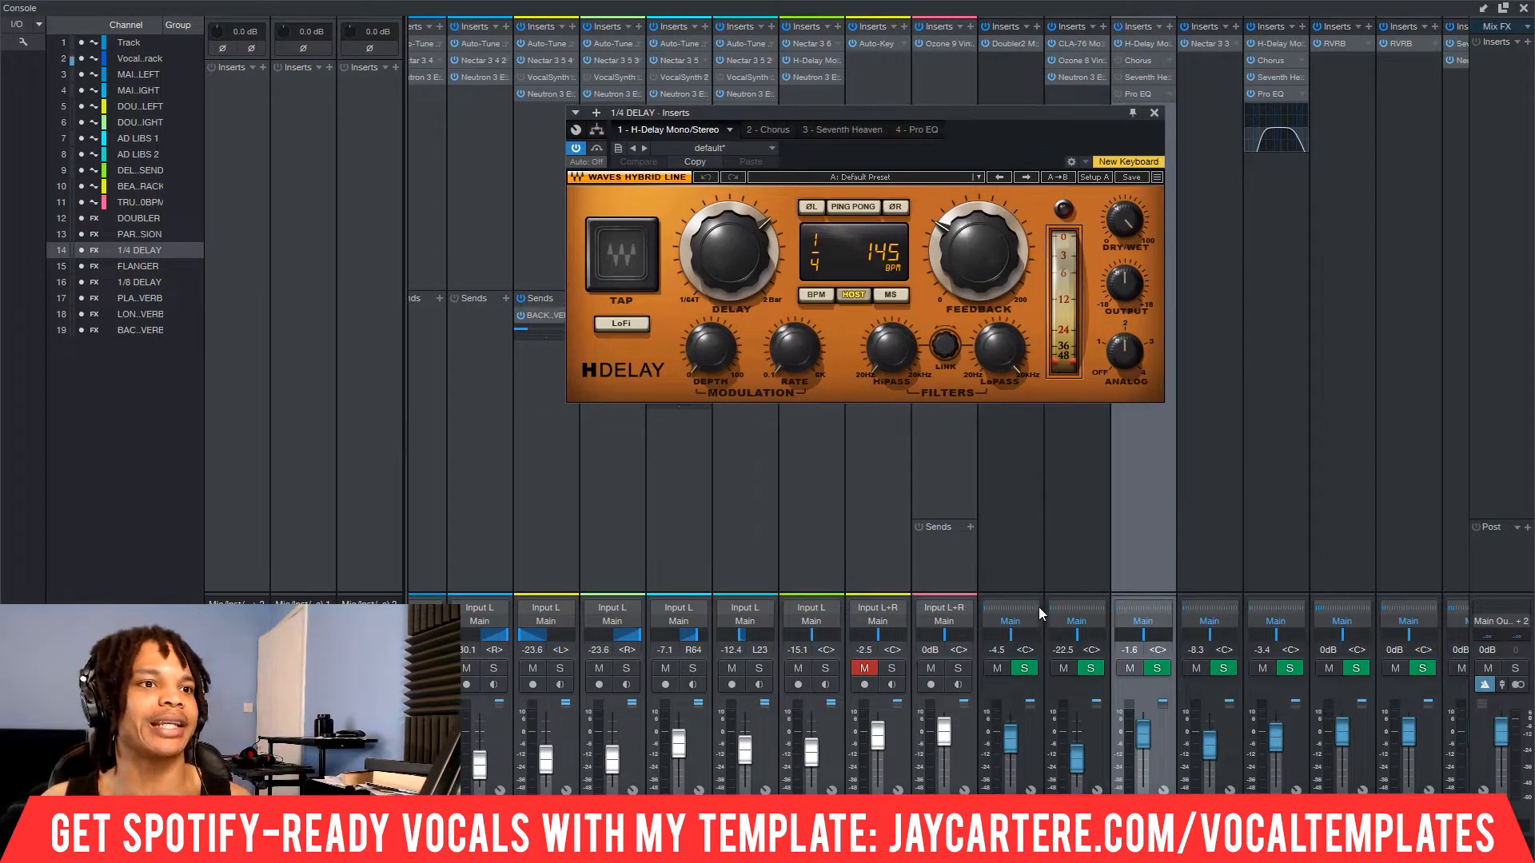
- Solo the Vocal Recording Track and leave only its parallel compression, 1/4 DELAY and FLANGER sends active
drag(919, 856, 776, 857)
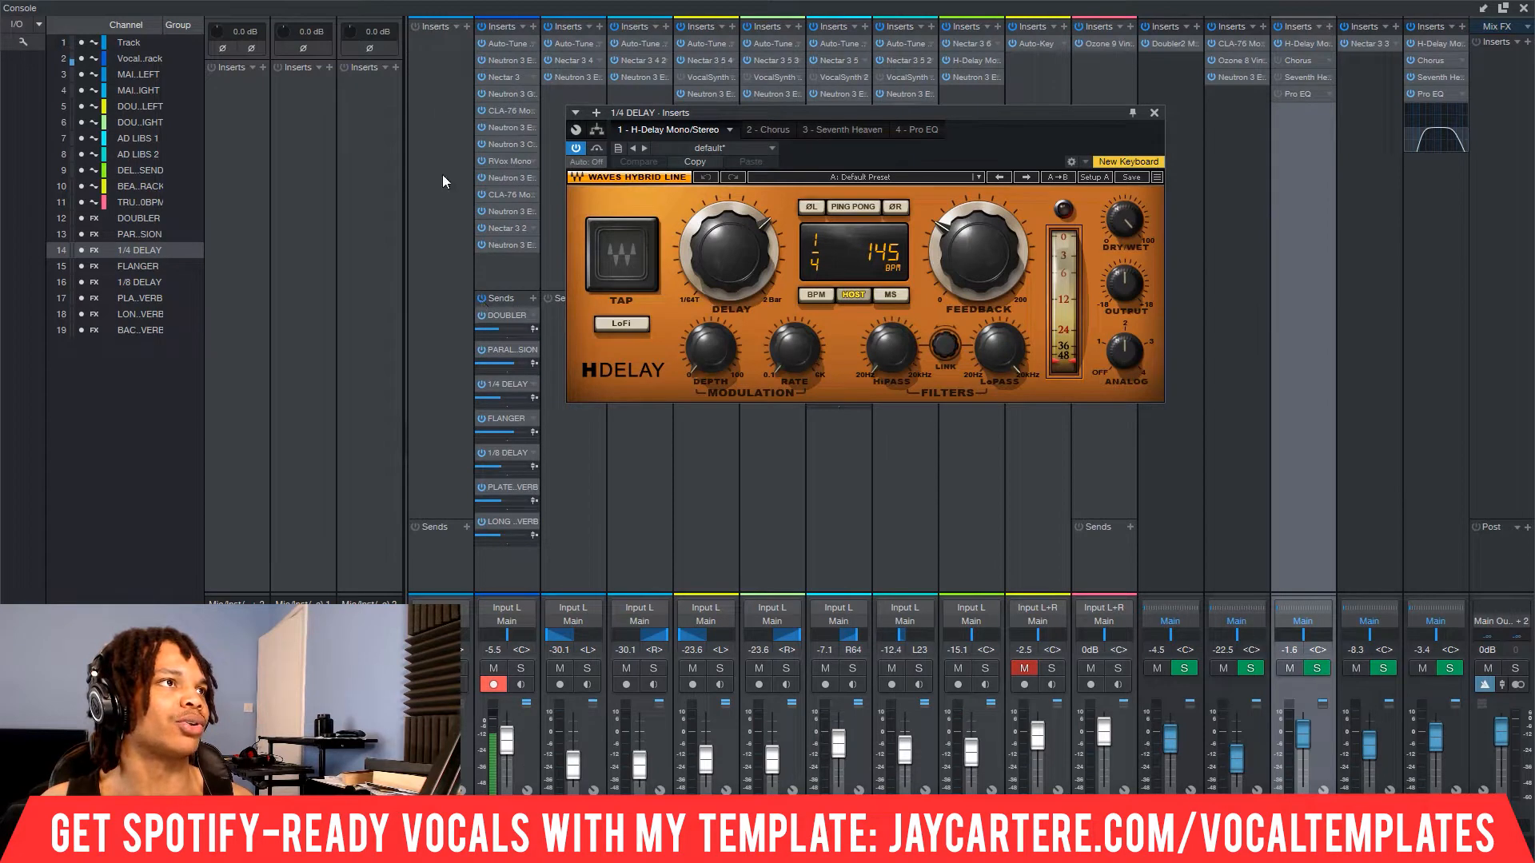
click(525, 672)
click(482, 298)
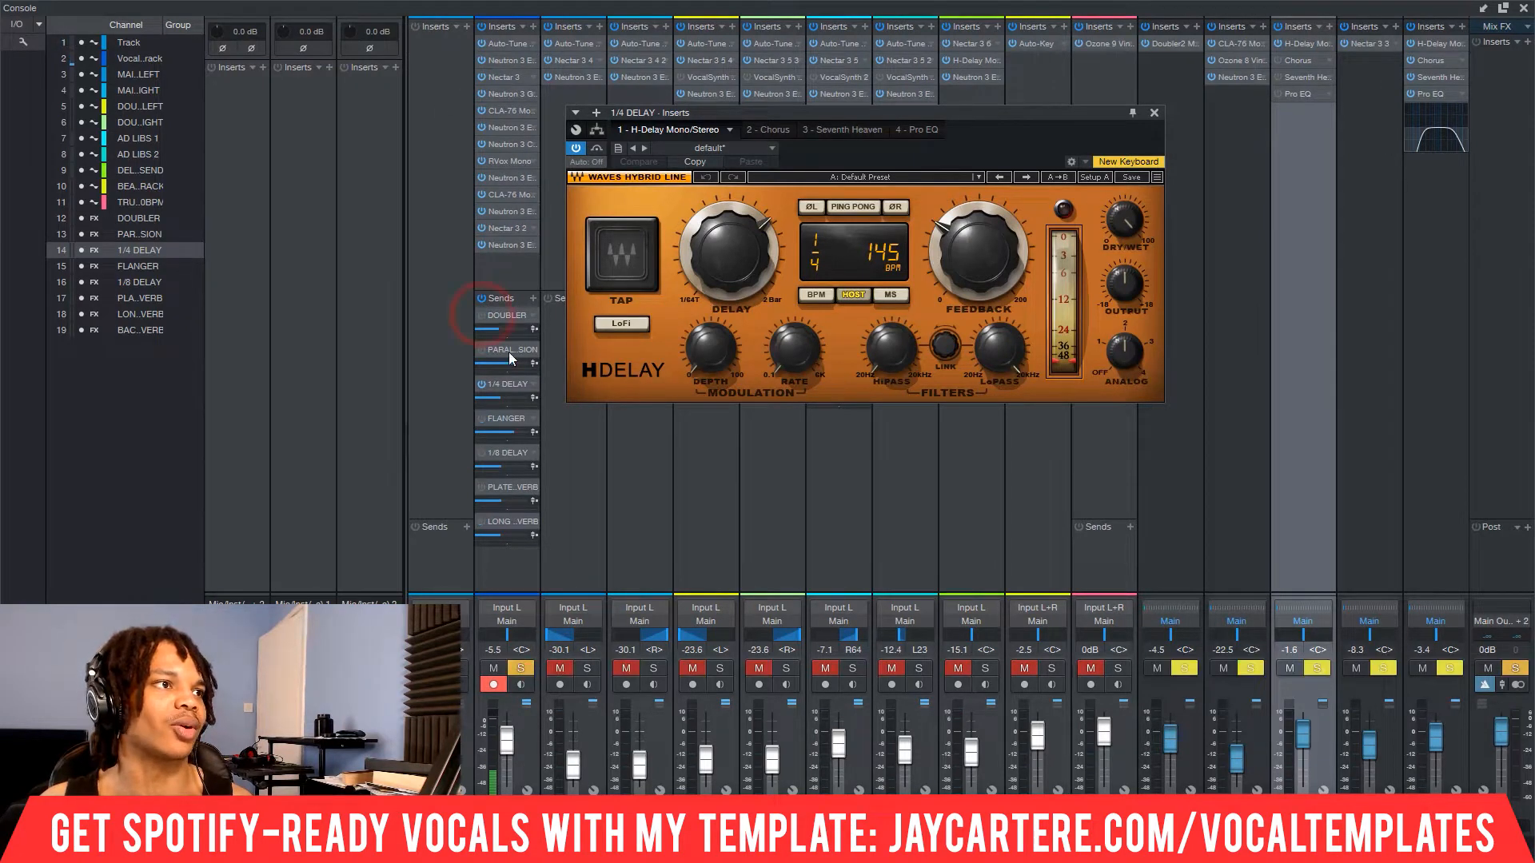
click(481, 385)
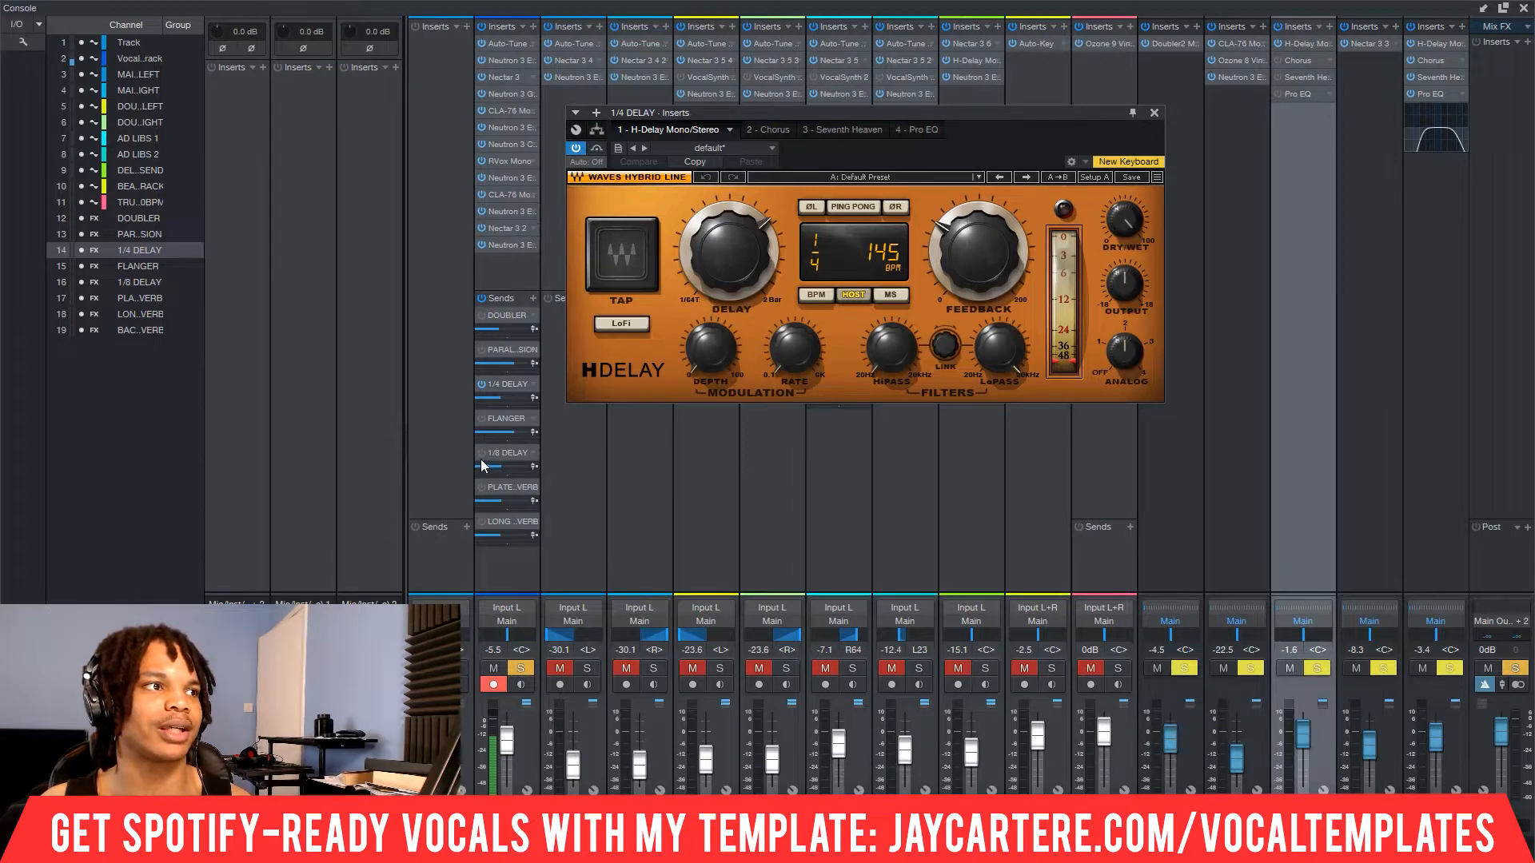
click(481, 419)
click(480, 352)
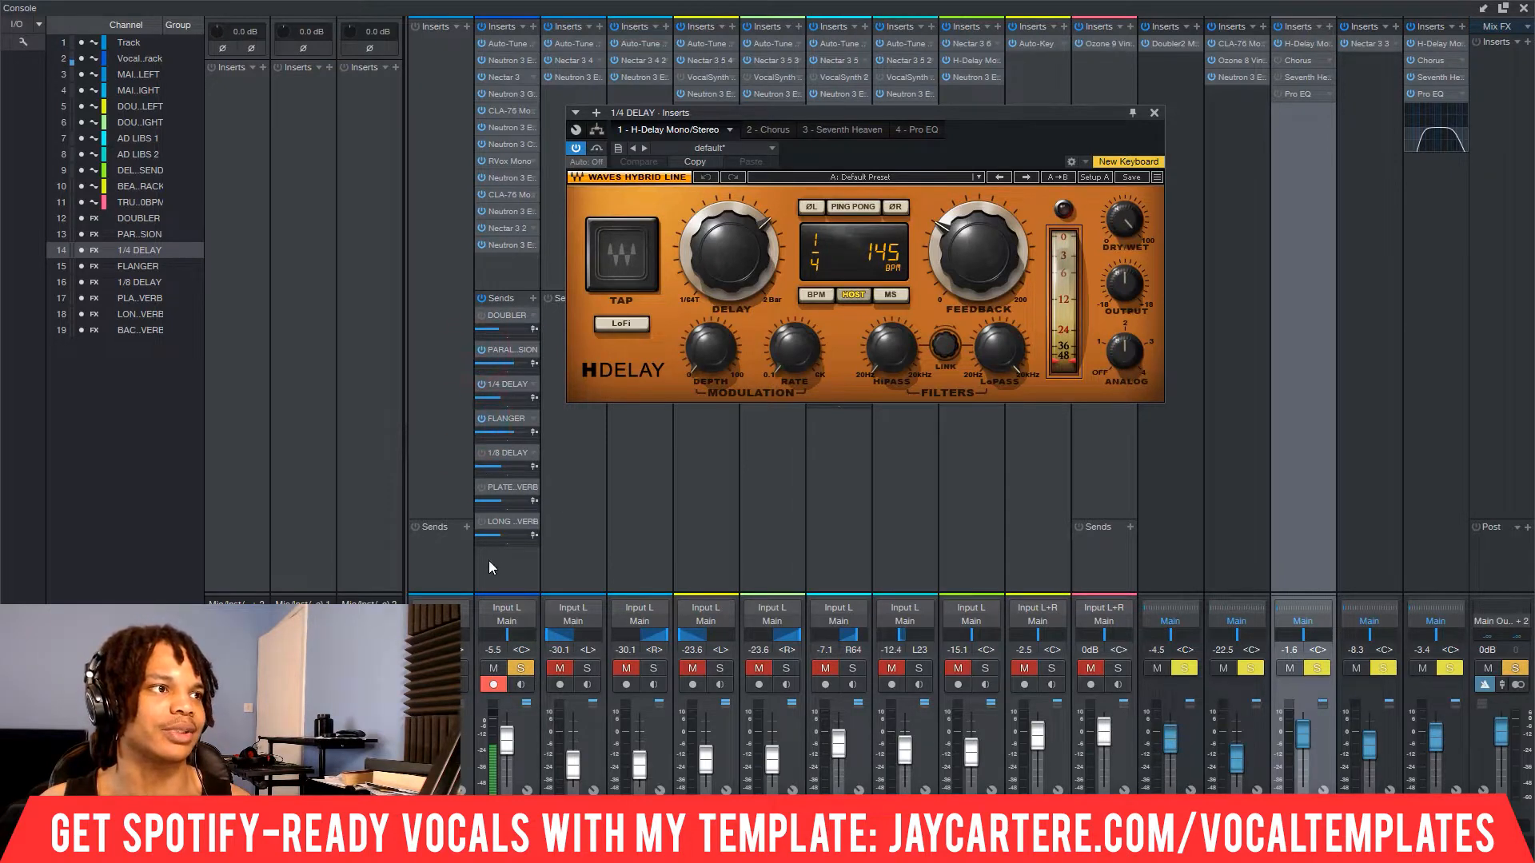
- Bypass the Chorus, Seventh Heaven and Pro EQ inserts on the 1/4 DELAY channel, leaving only H-Delay active
click(1029, 123)
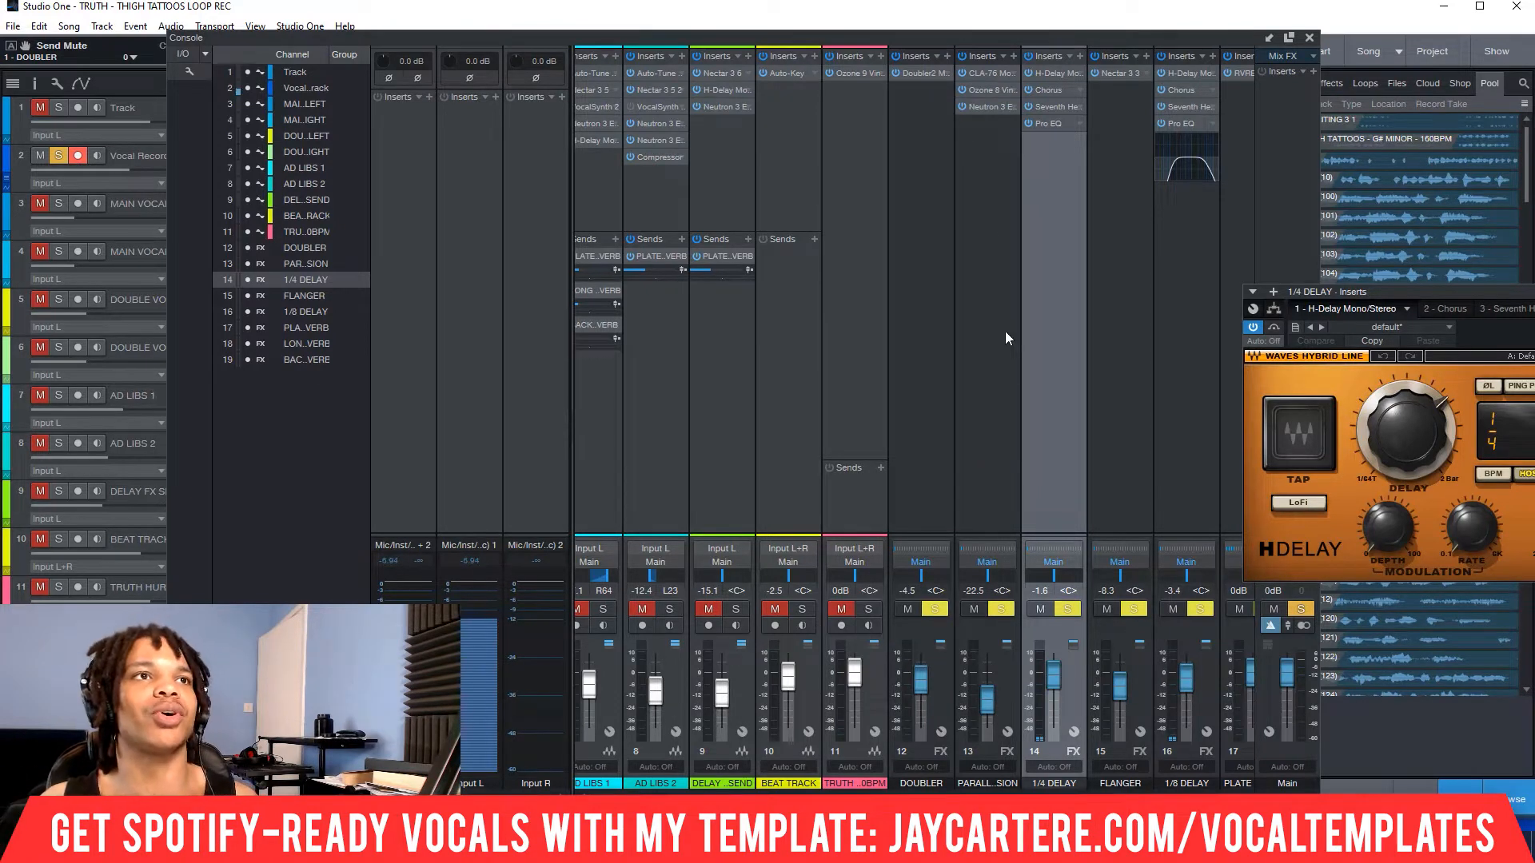
drag(1395, 293, 885, 279)
click(1030, 121)
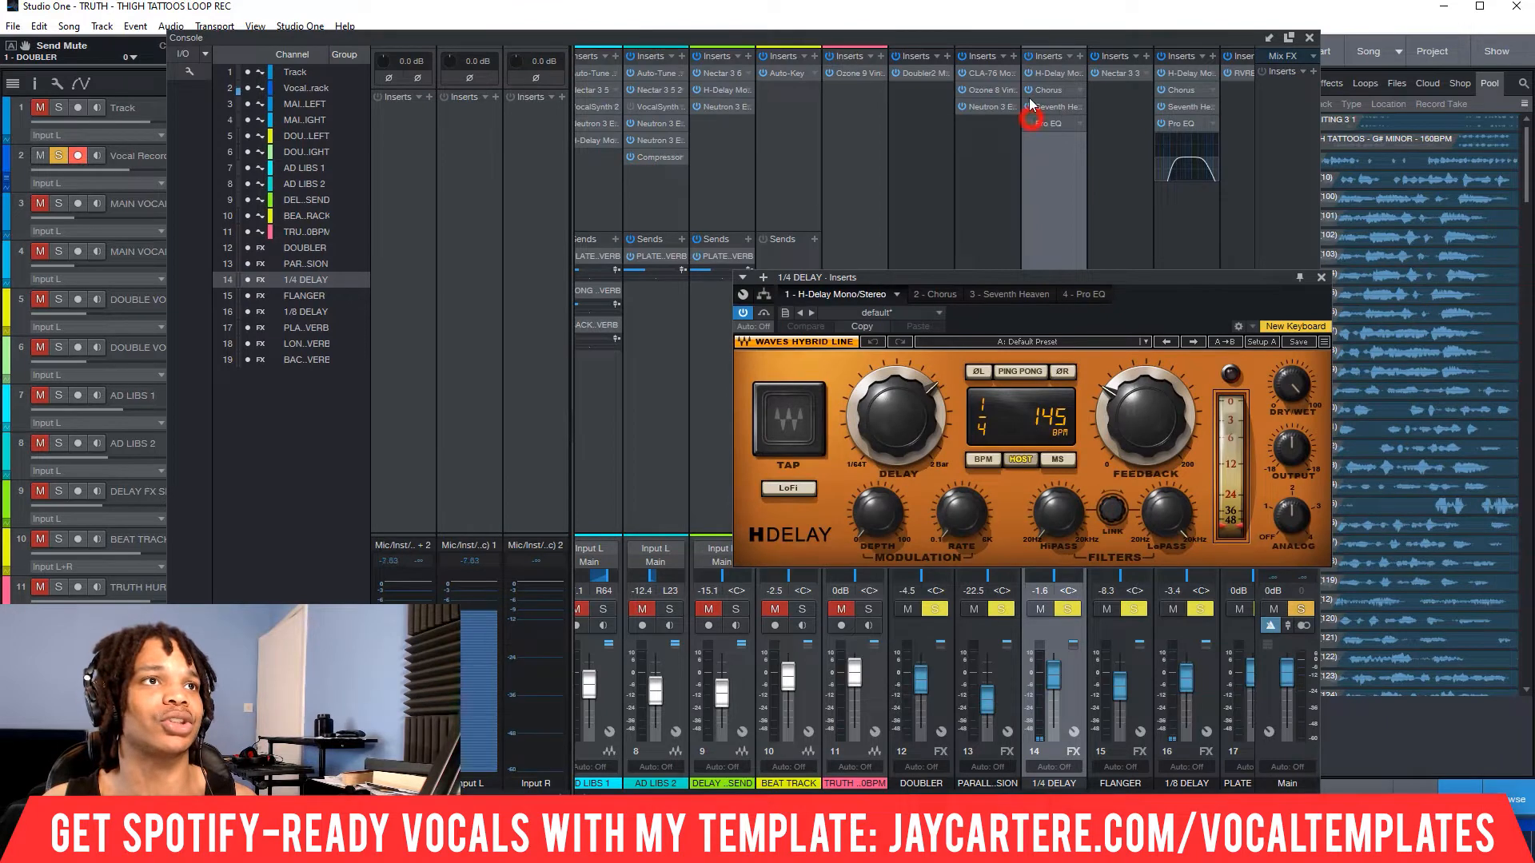
click(1029, 88)
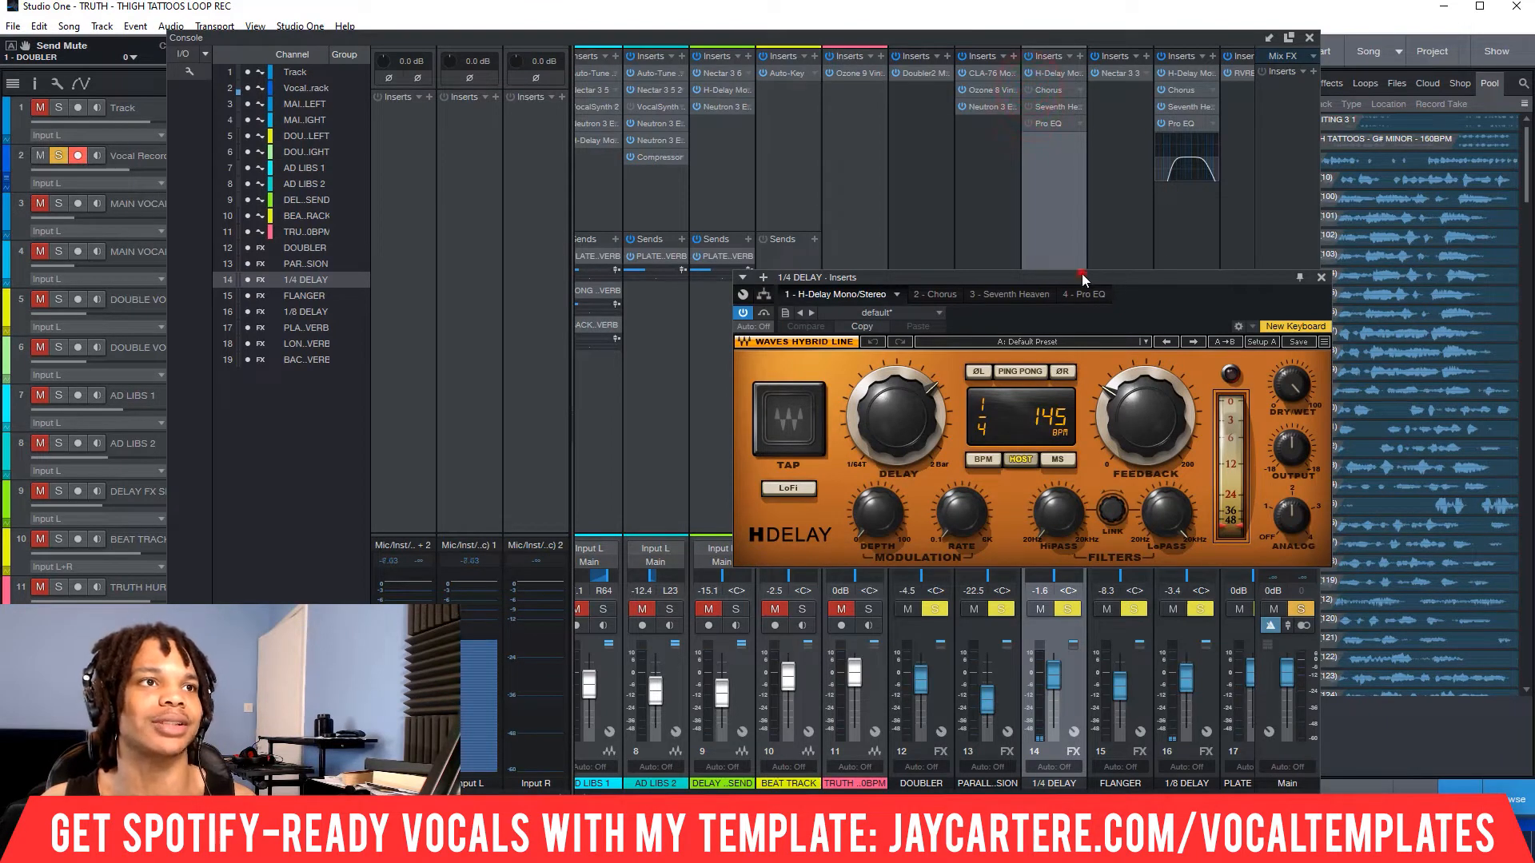
- Bring the H-Delay window fully into view and select its Delay time control
drag(1082, 275, 1013, 169)
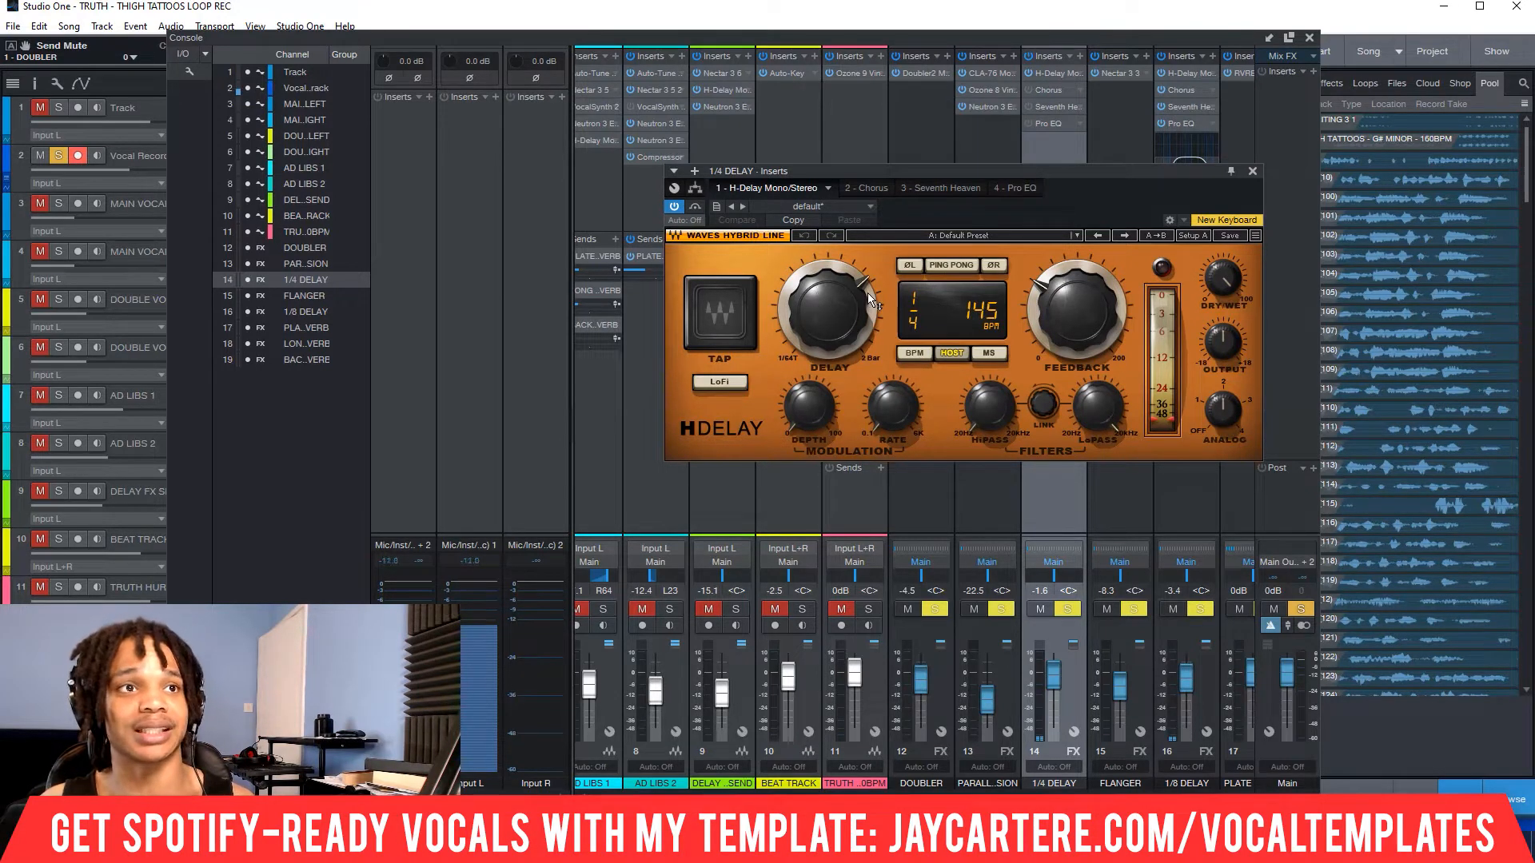
click(810, 306)
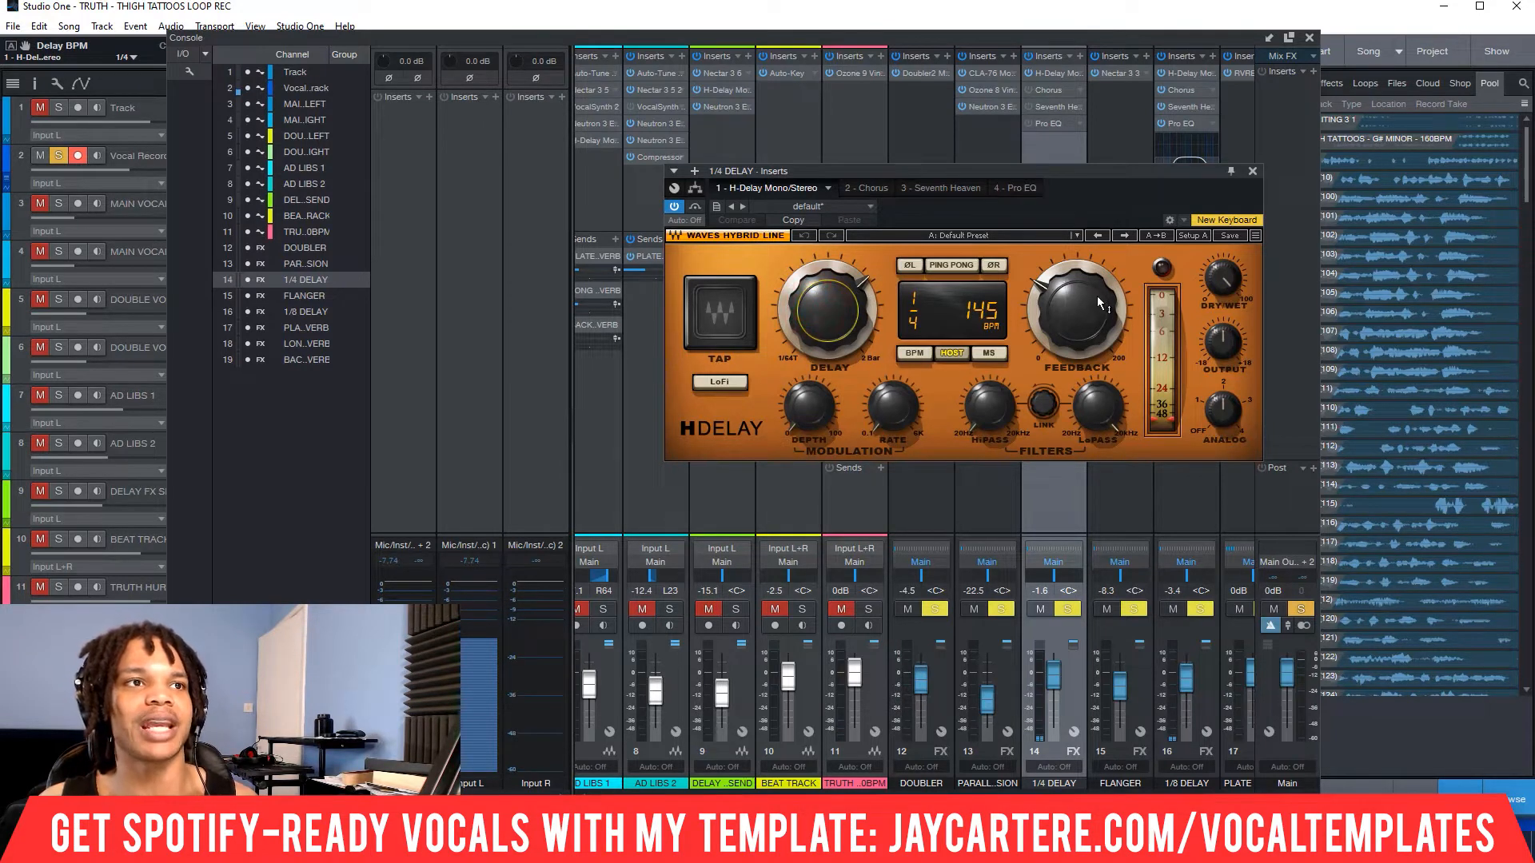
- Reposition the H-Delay window, start playback and raise the delay's Feedback to 107 while listening to the vocal
mouse_move(1079, 304)
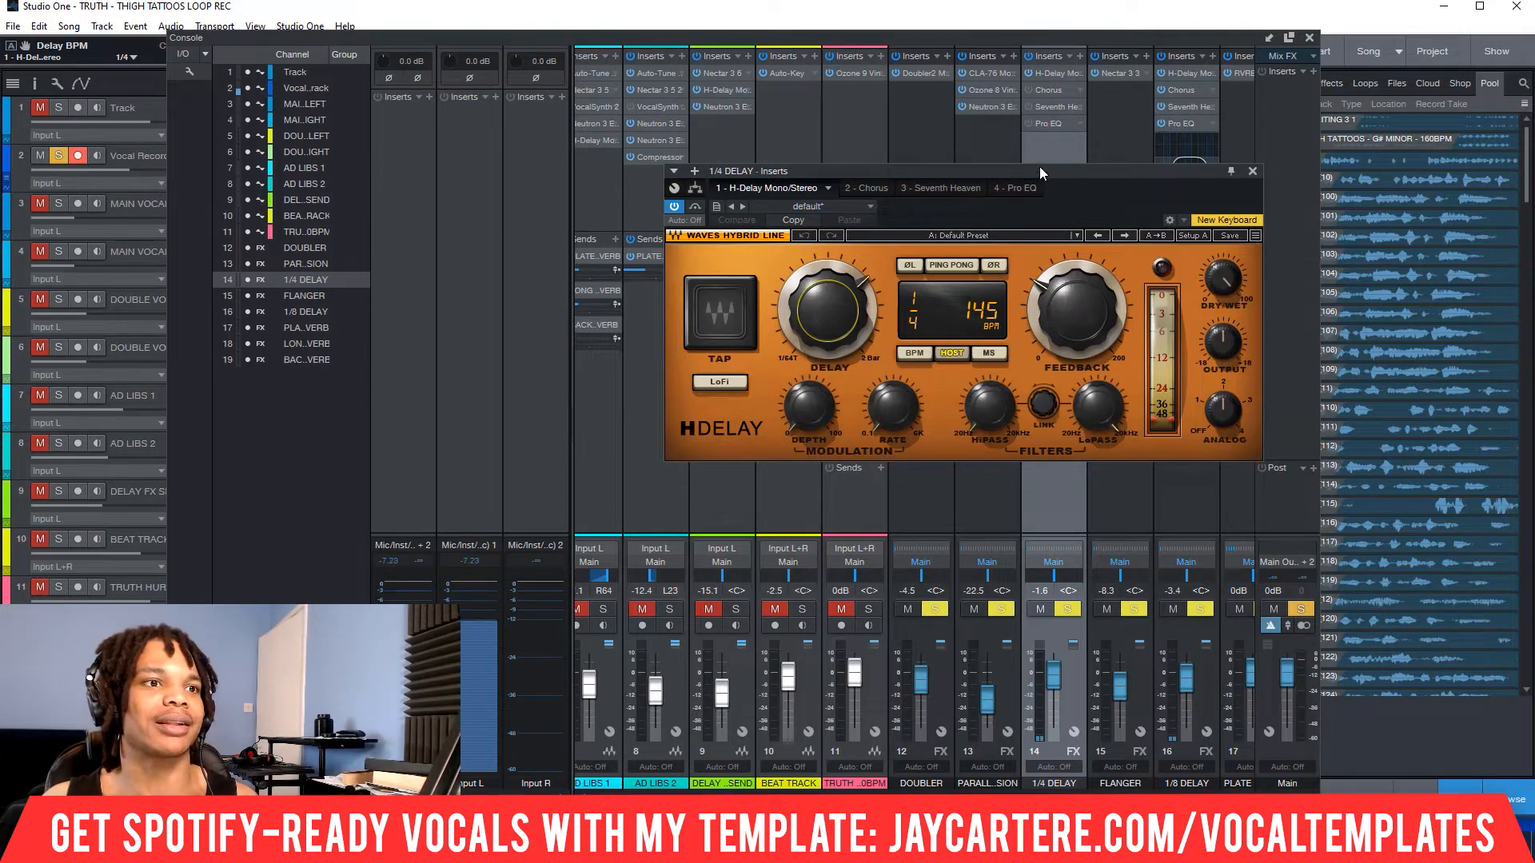
drag(1023, 170, 1019, 190)
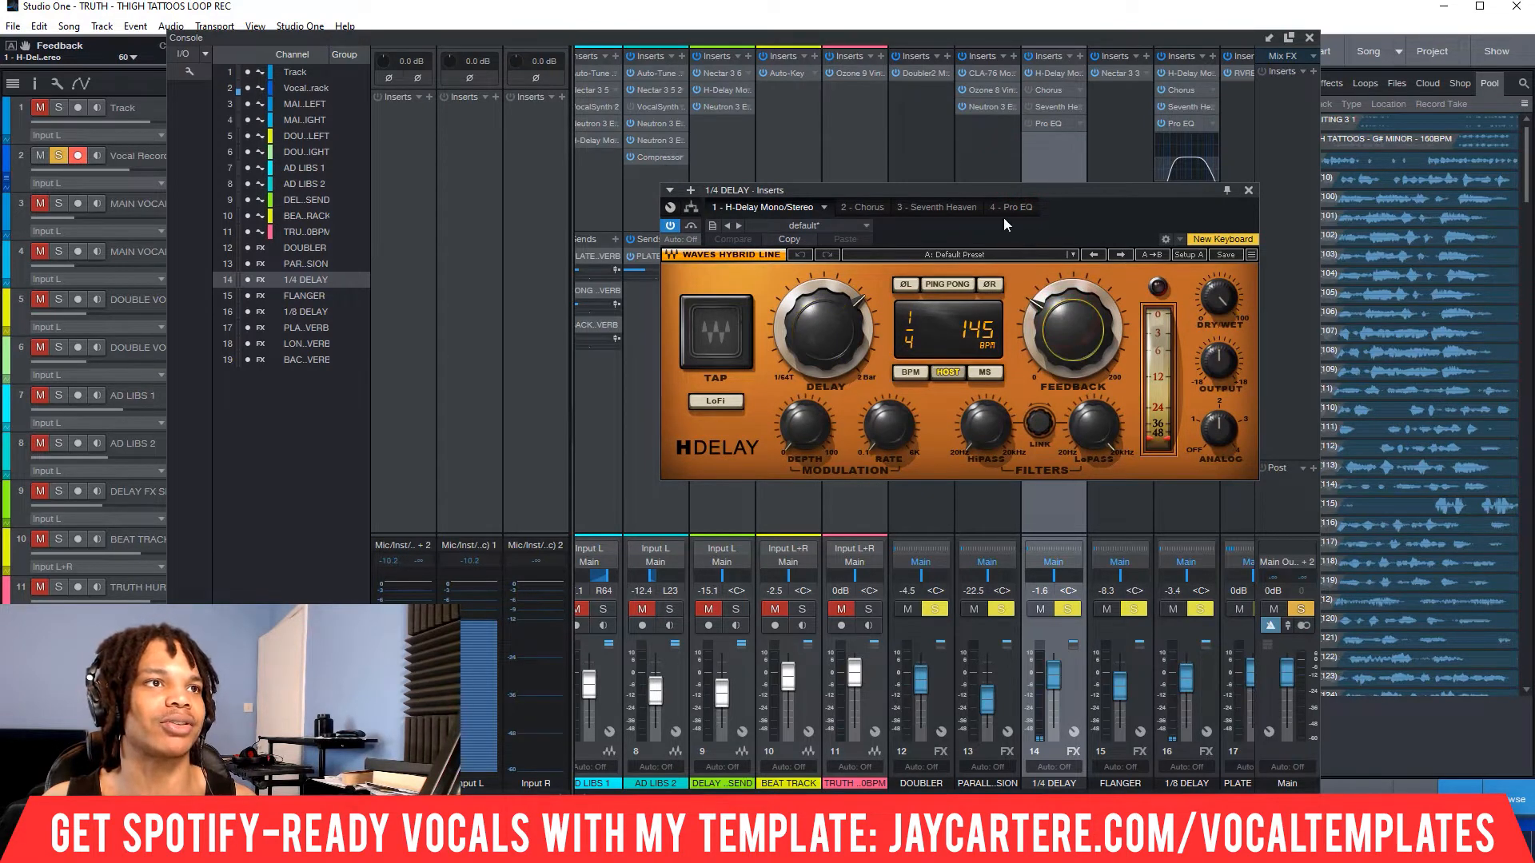
drag(1003, 186, 999, 172)
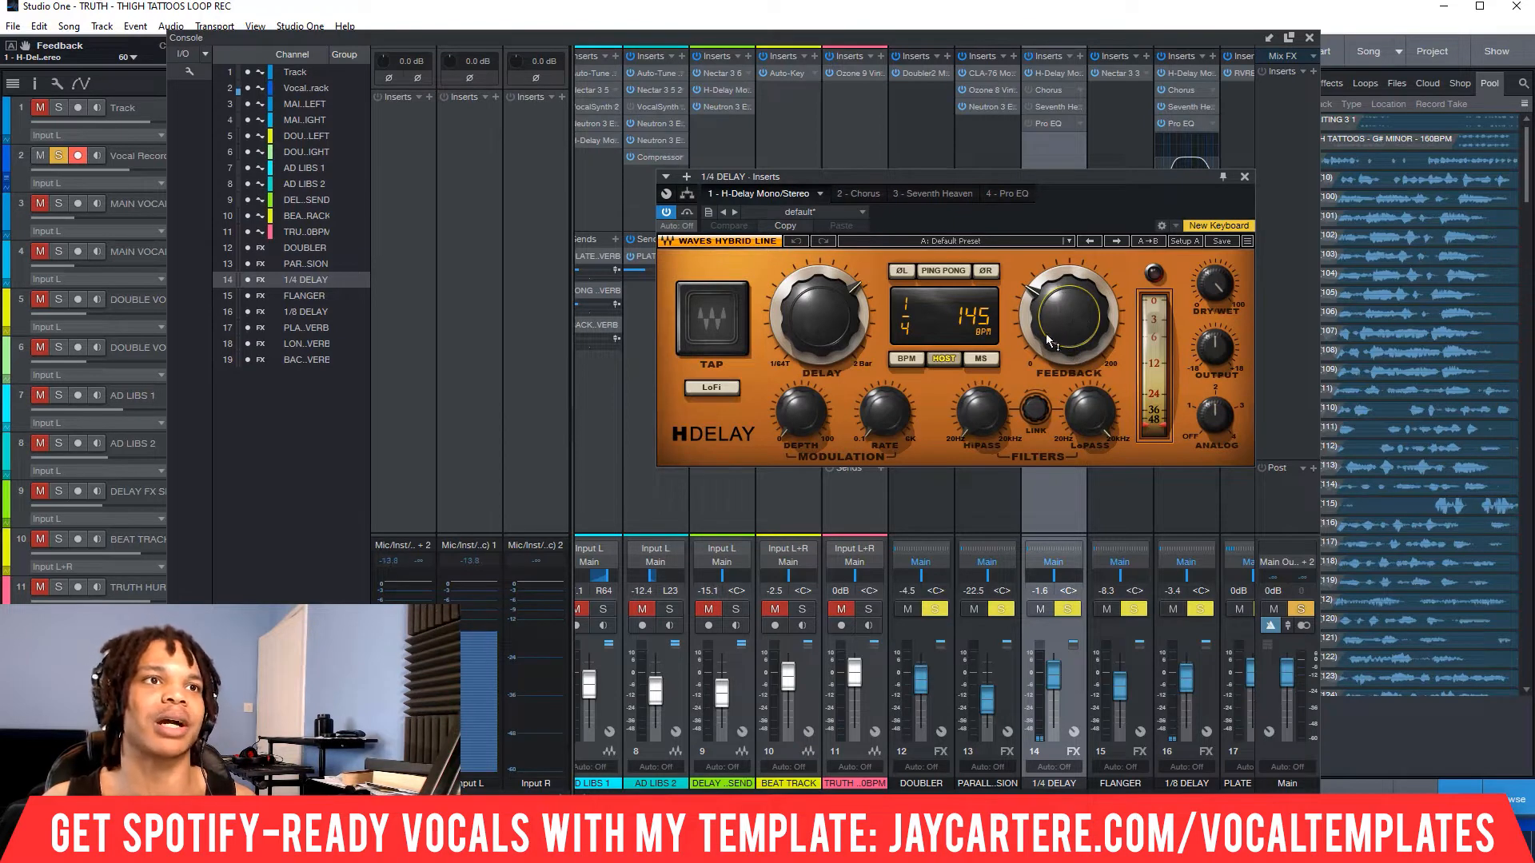
key(space)
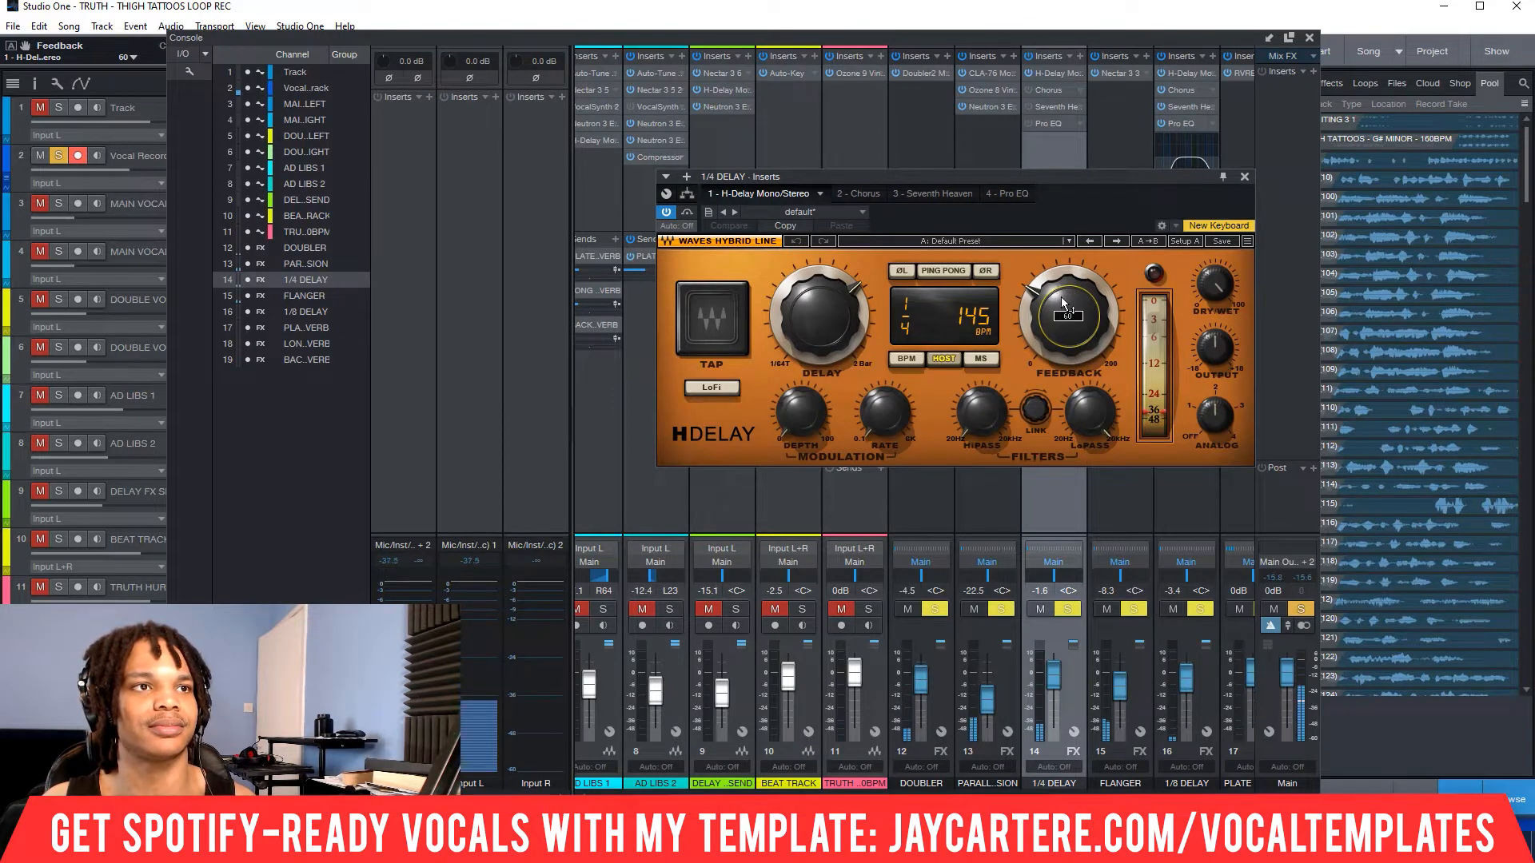
drag(1063, 304, 1061, 247)
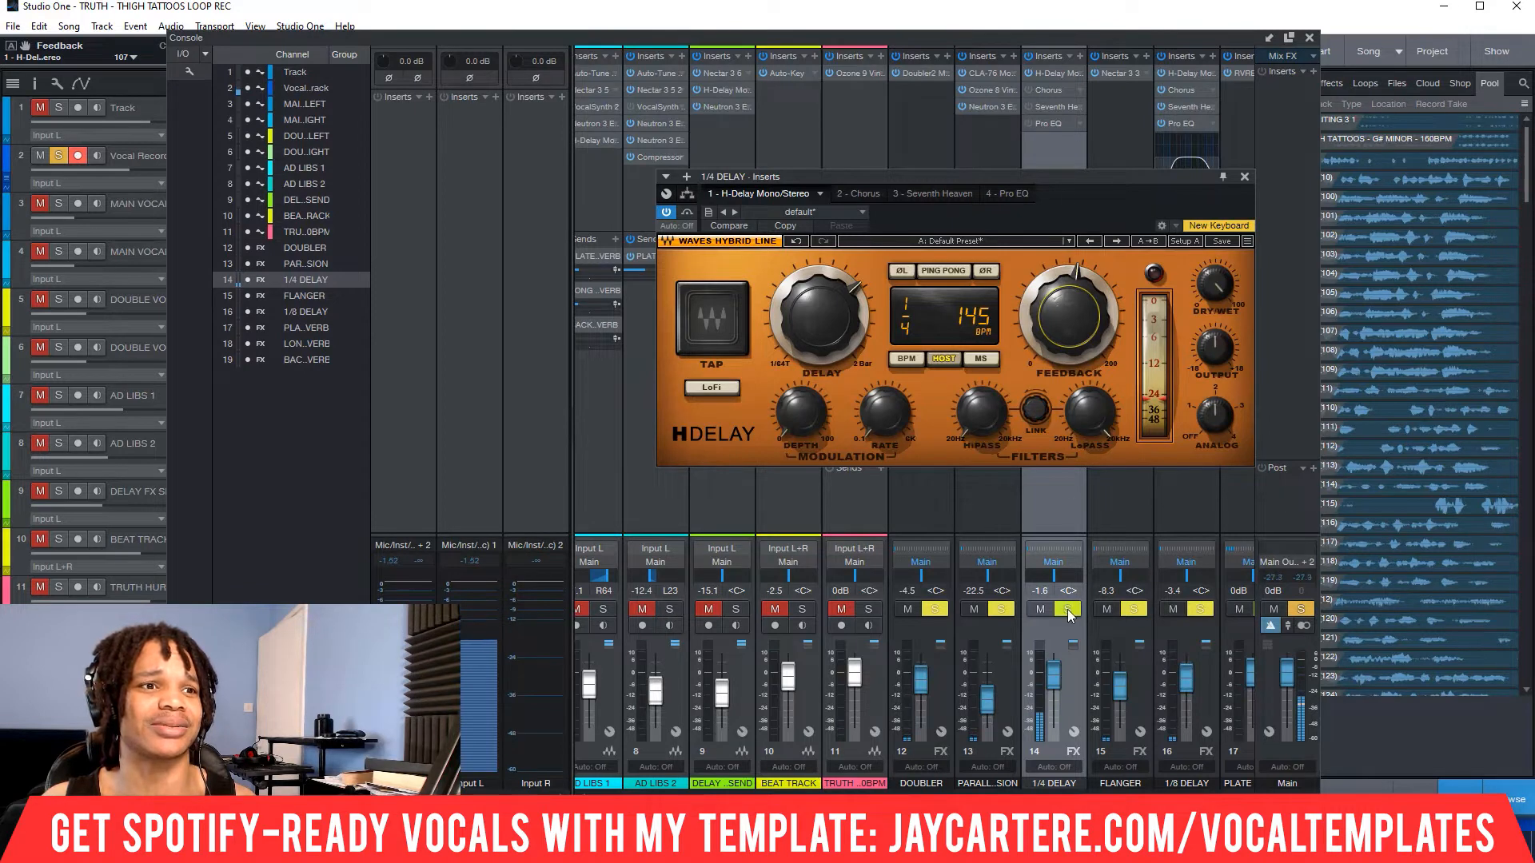
- Bypass H-Delay, lower its Feedback to 26, re-enable it and raise the Feedback again while the vocal plays
click(1030, 74)
click(1029, 74)
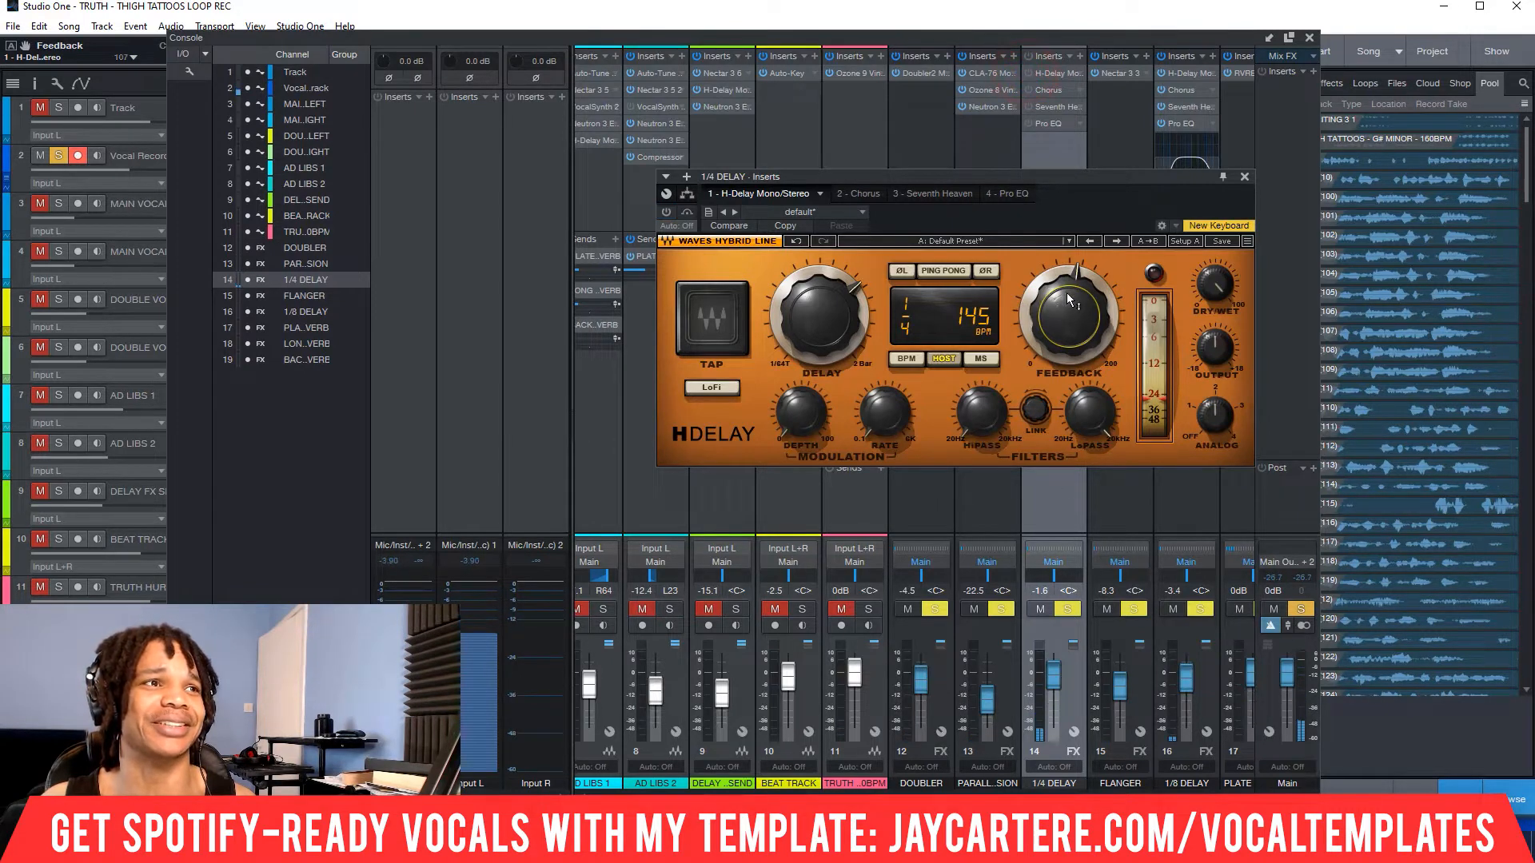
mouse_move(1068, 291)
mouse_down()
mouse_move(1066, 360)
mouse_move(1081, 290)
mouse_up()
click(1030, 73)
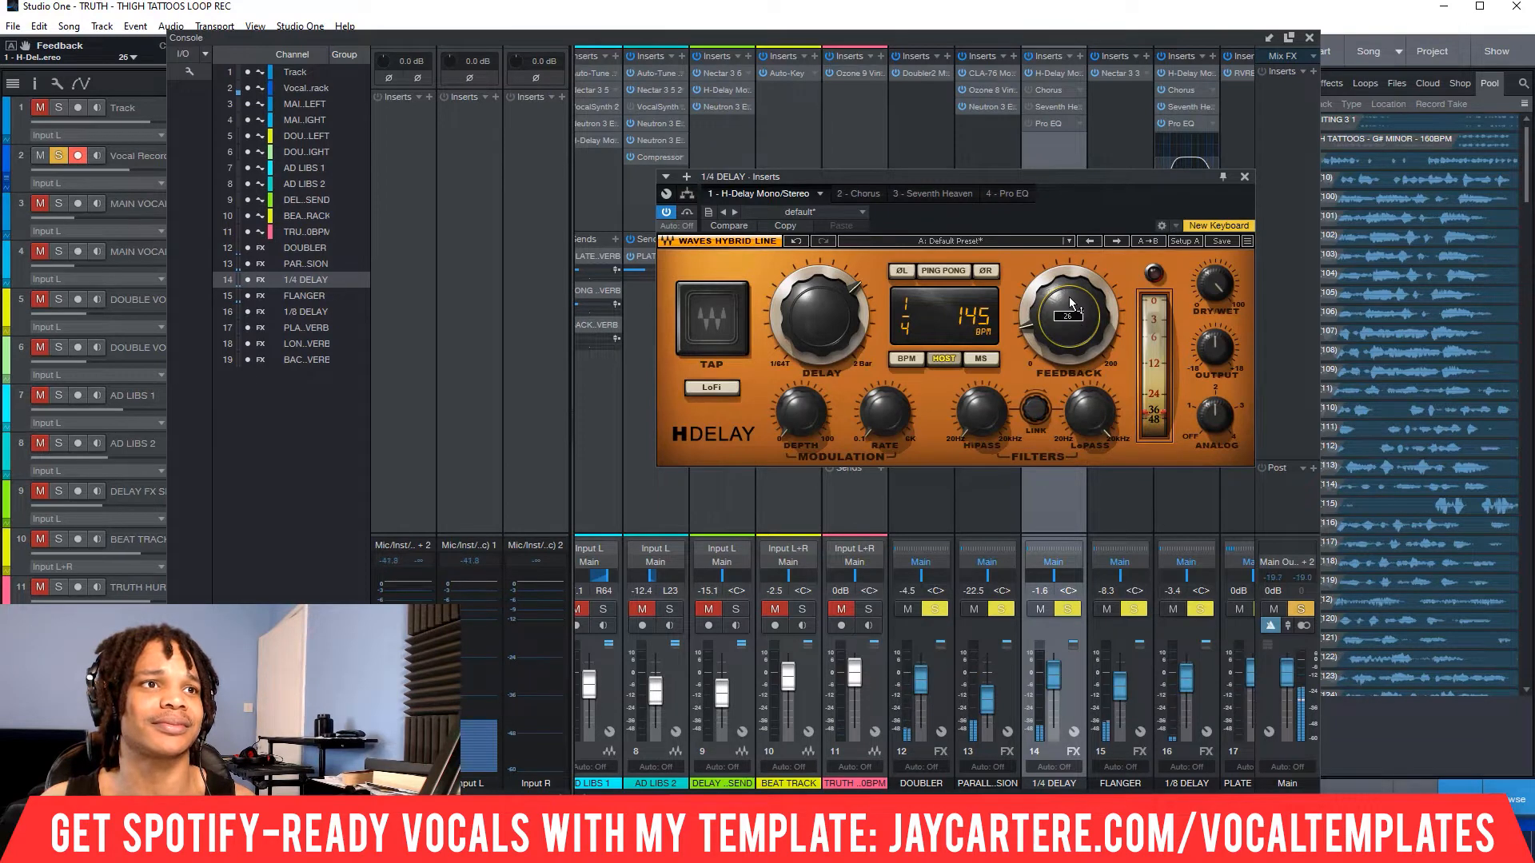
drag(1068, 312, 1068, 285)
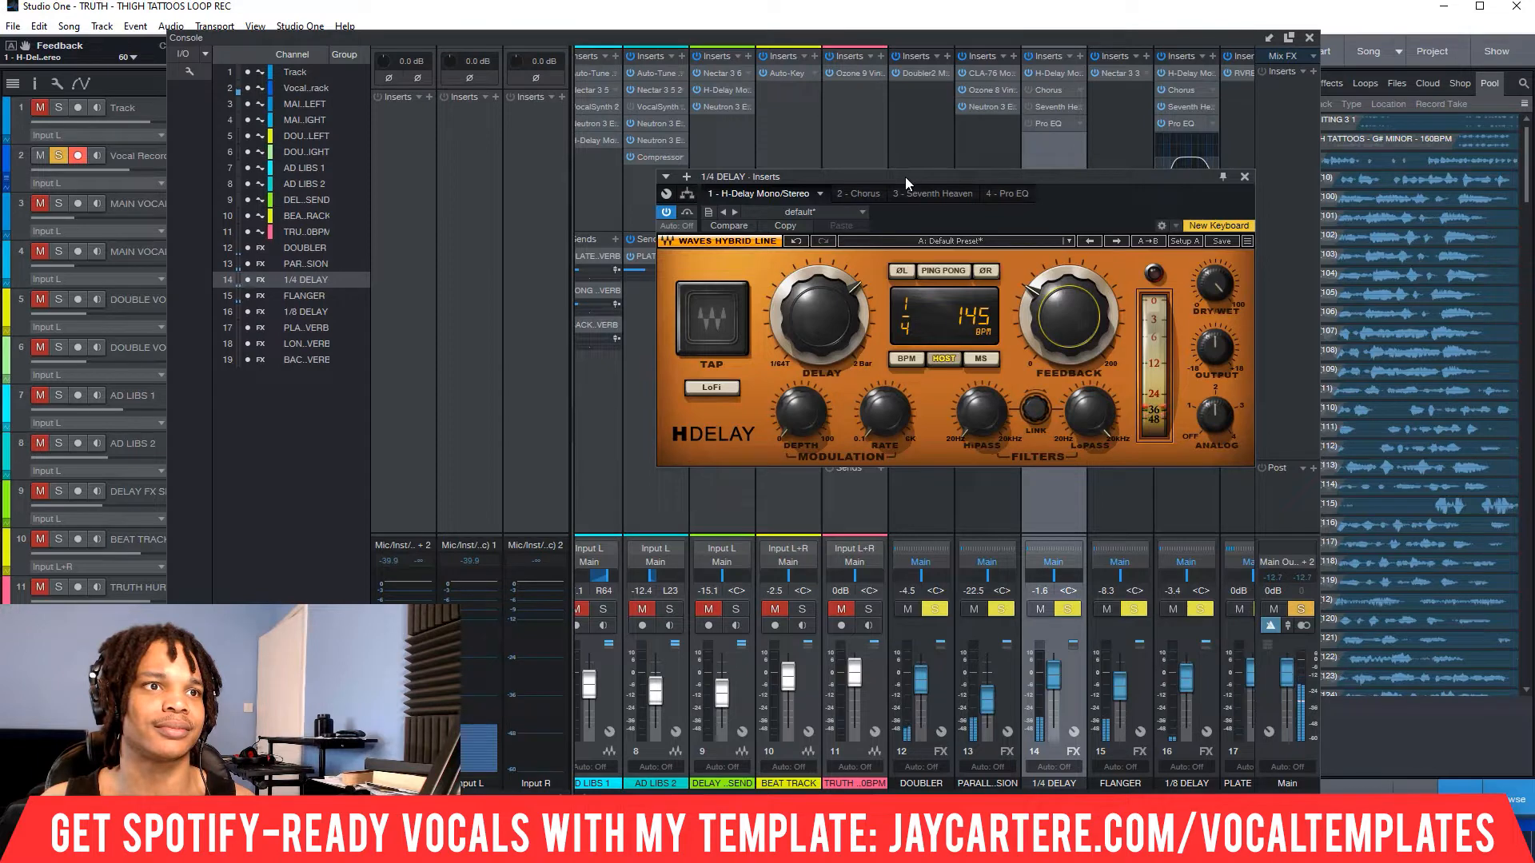
- Compare the millisecond and host sync modes in H-Delay, leaving the delay time in MS mode
click(980, 358)
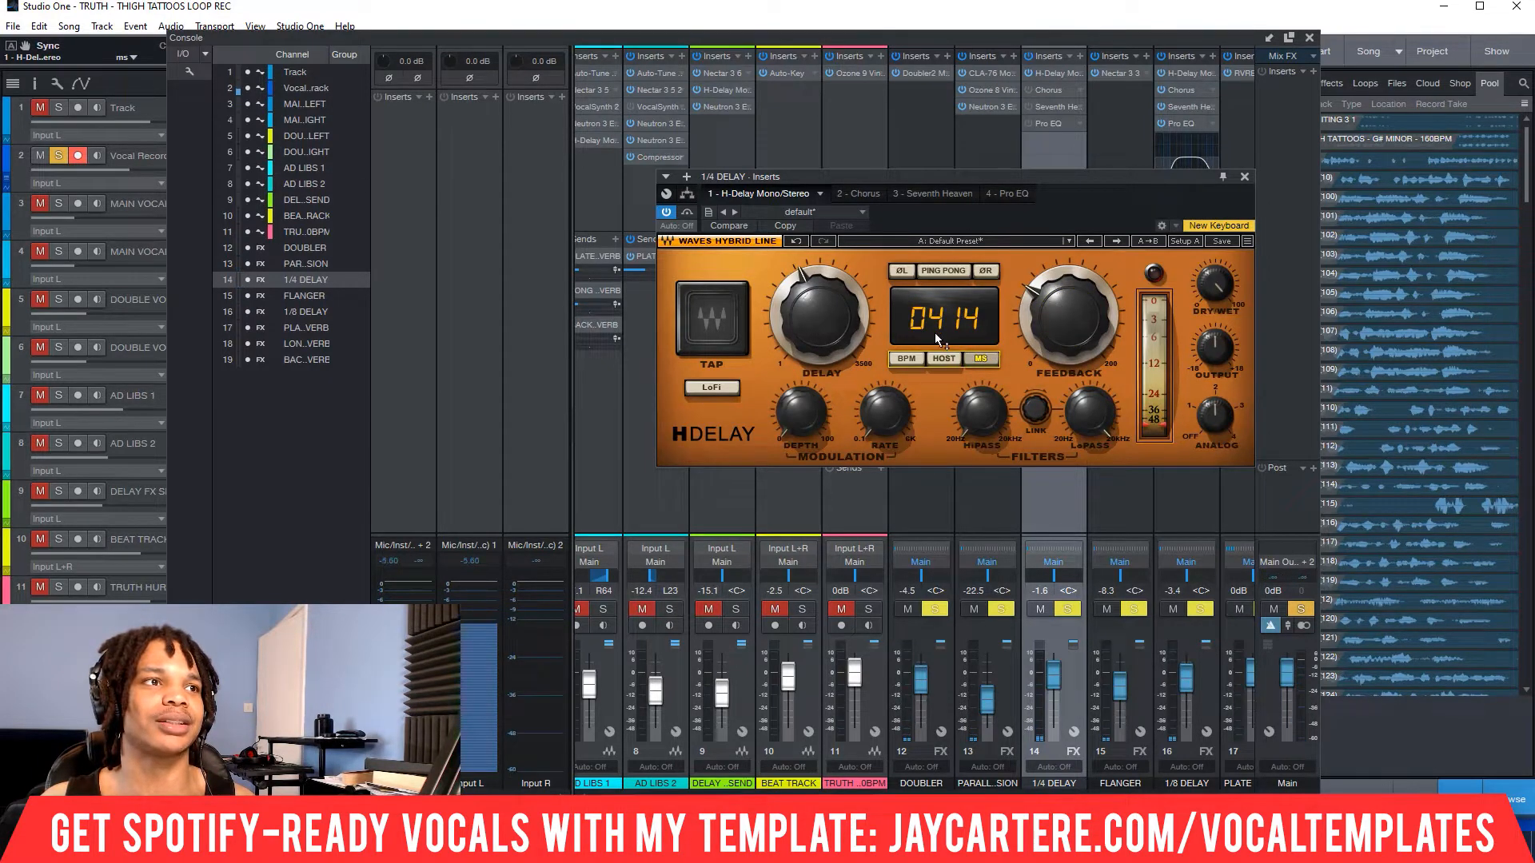
click(932, 359)
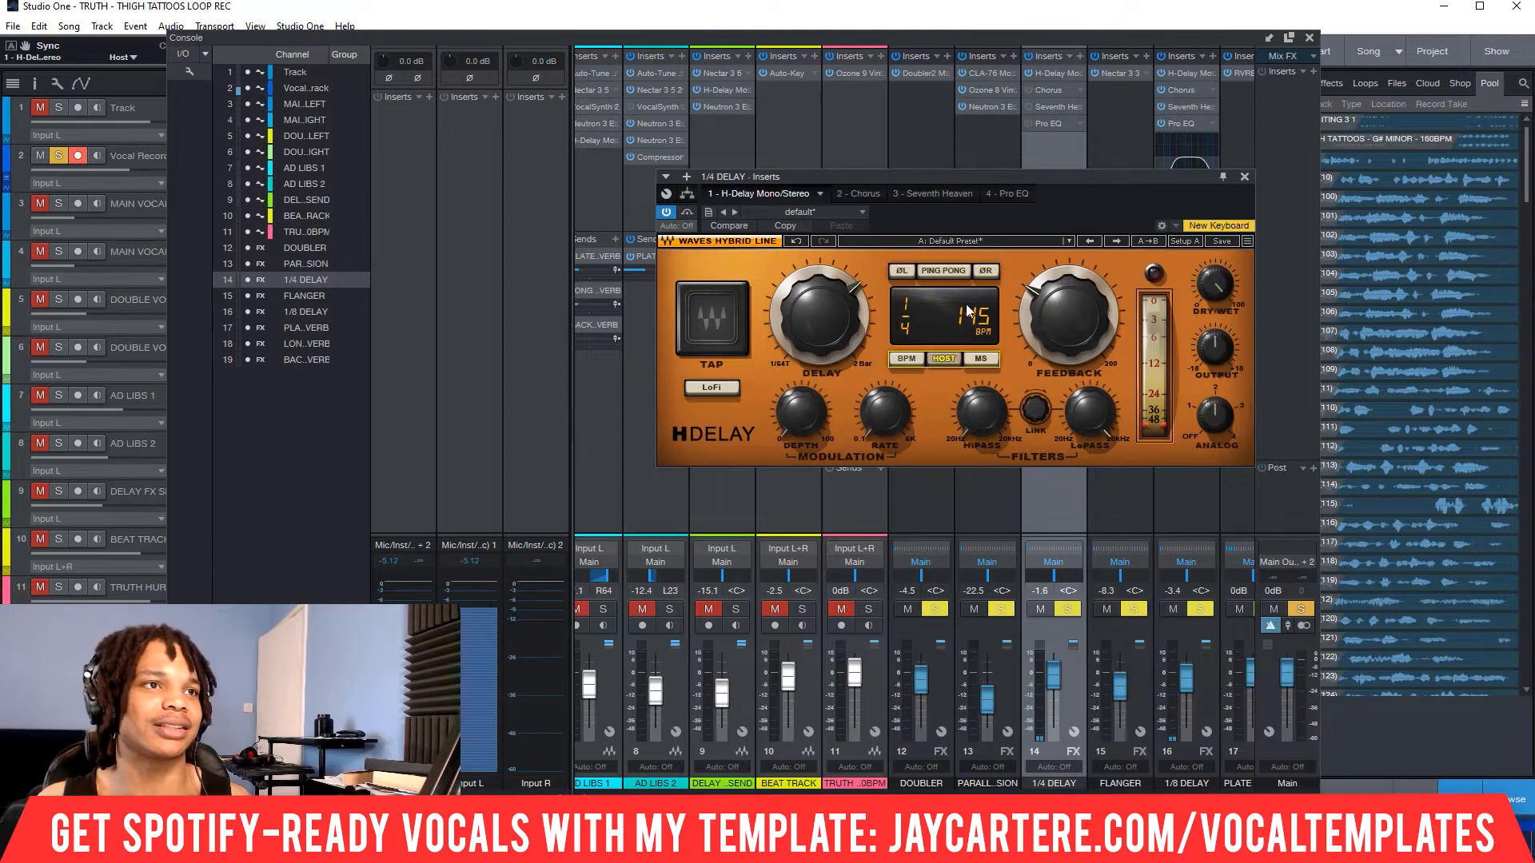
click(980, 358)
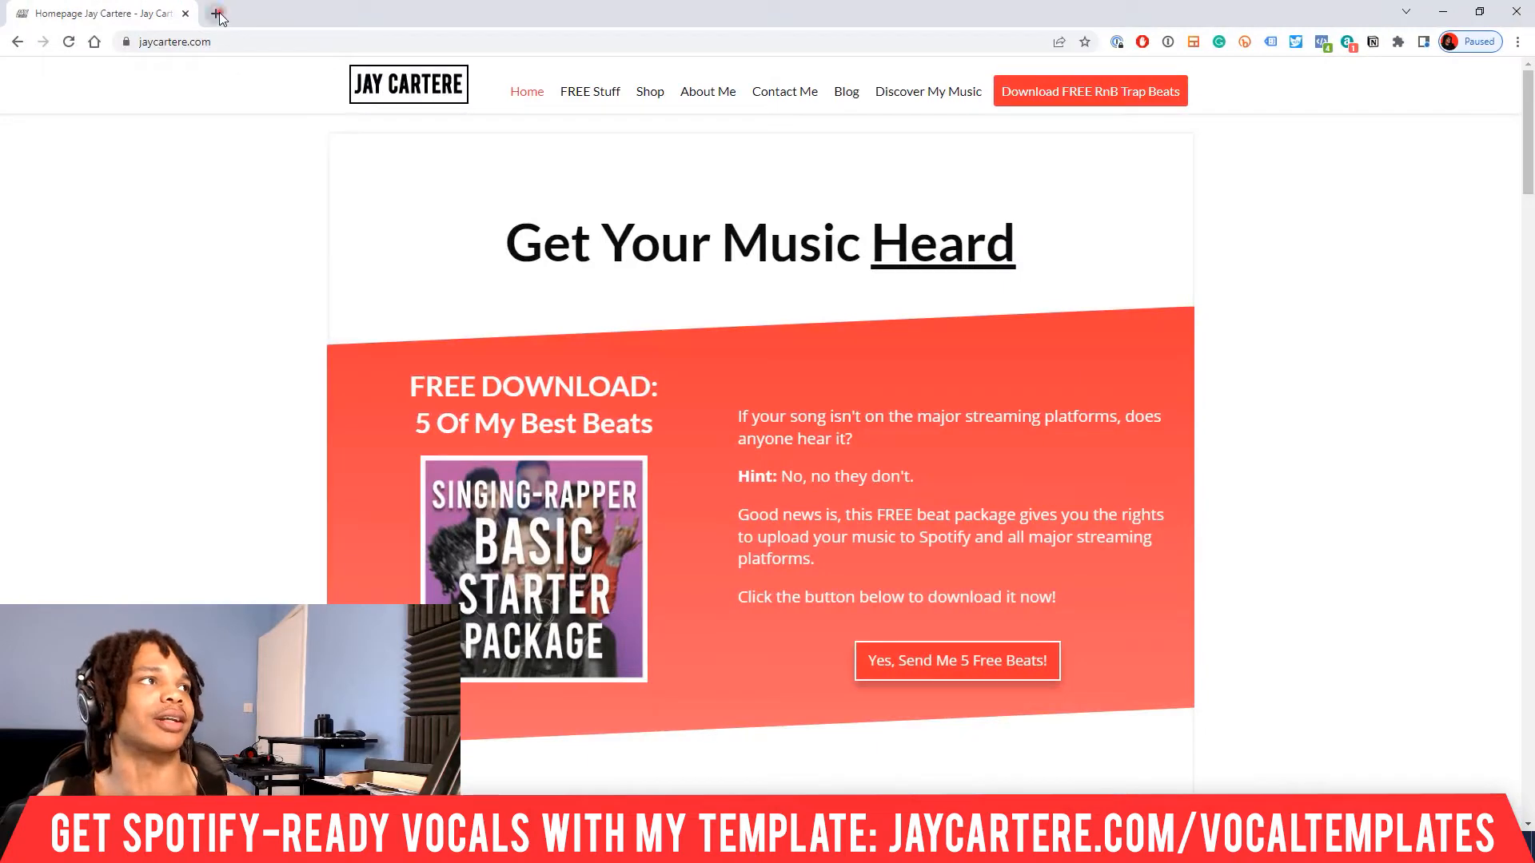
- Search Google for a calculator in a new browser tab and place it beside the H-Delay window, with the delay kept in MS mode
click(227, 13)
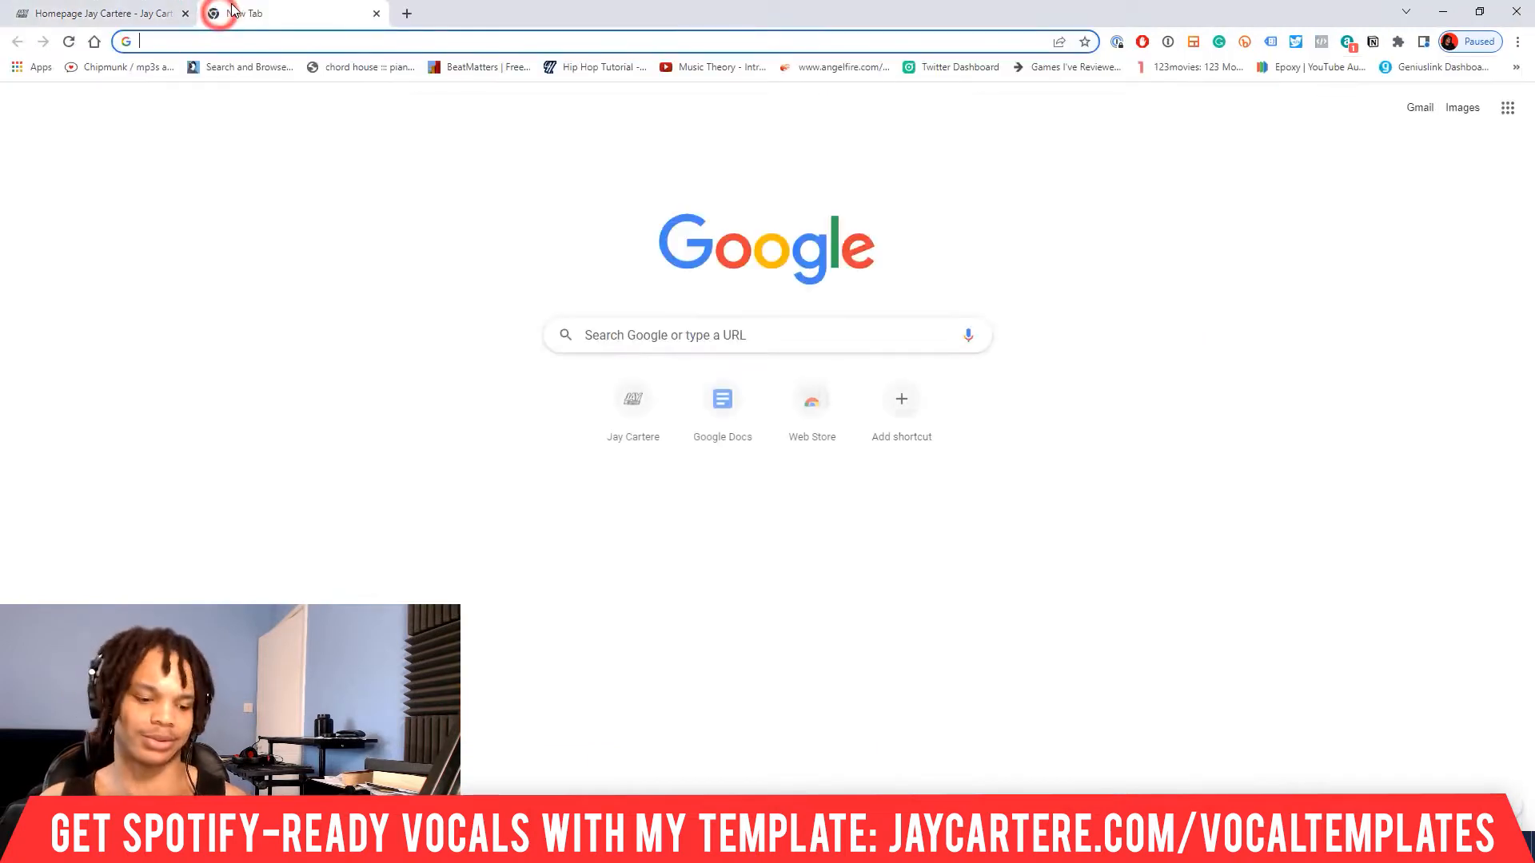
text(ca)
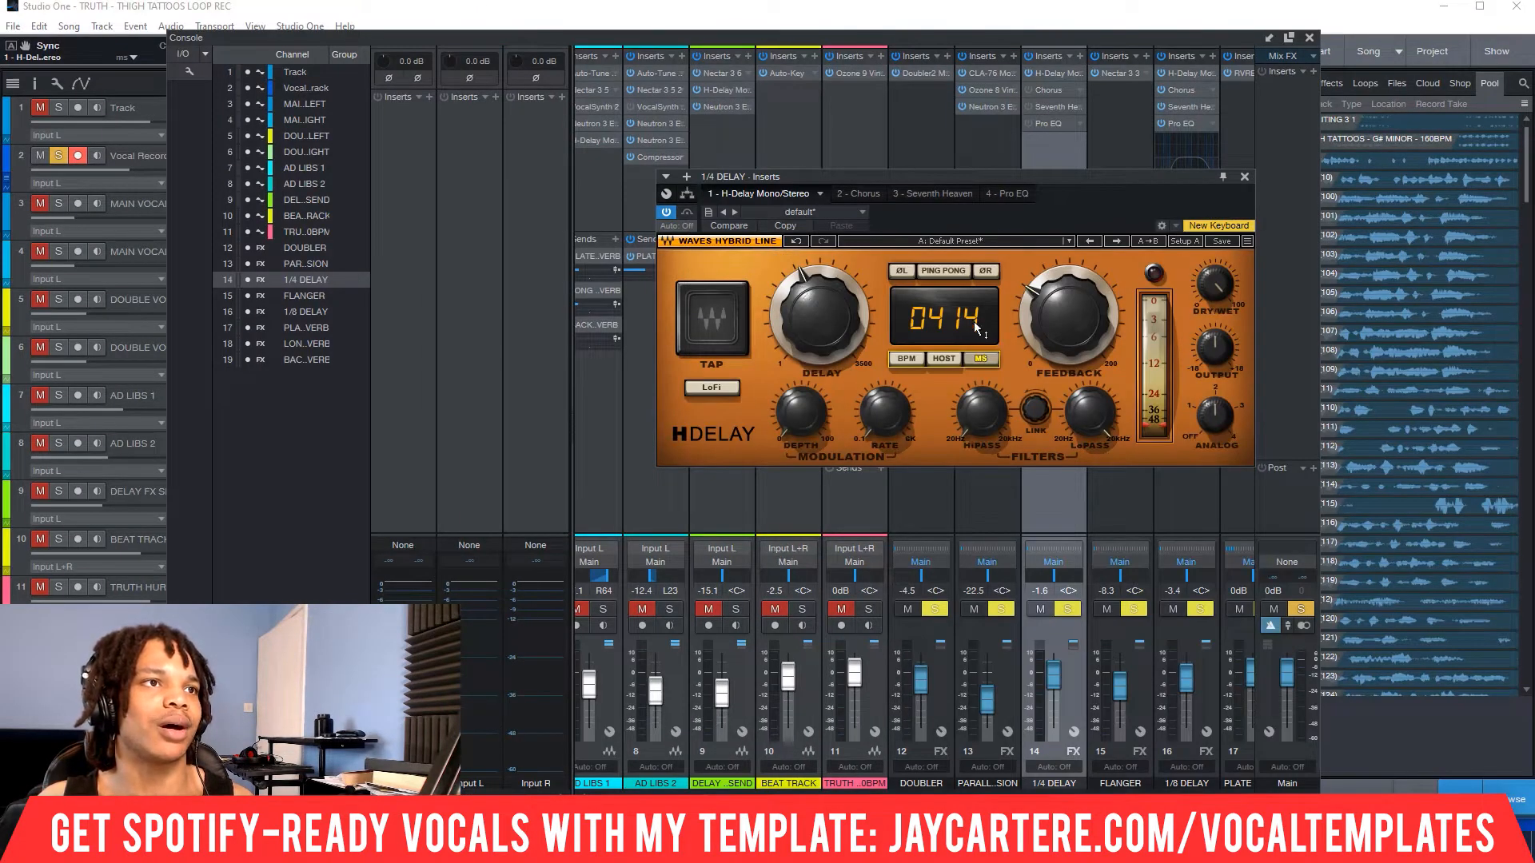
drag(974, 173, 702, 102)
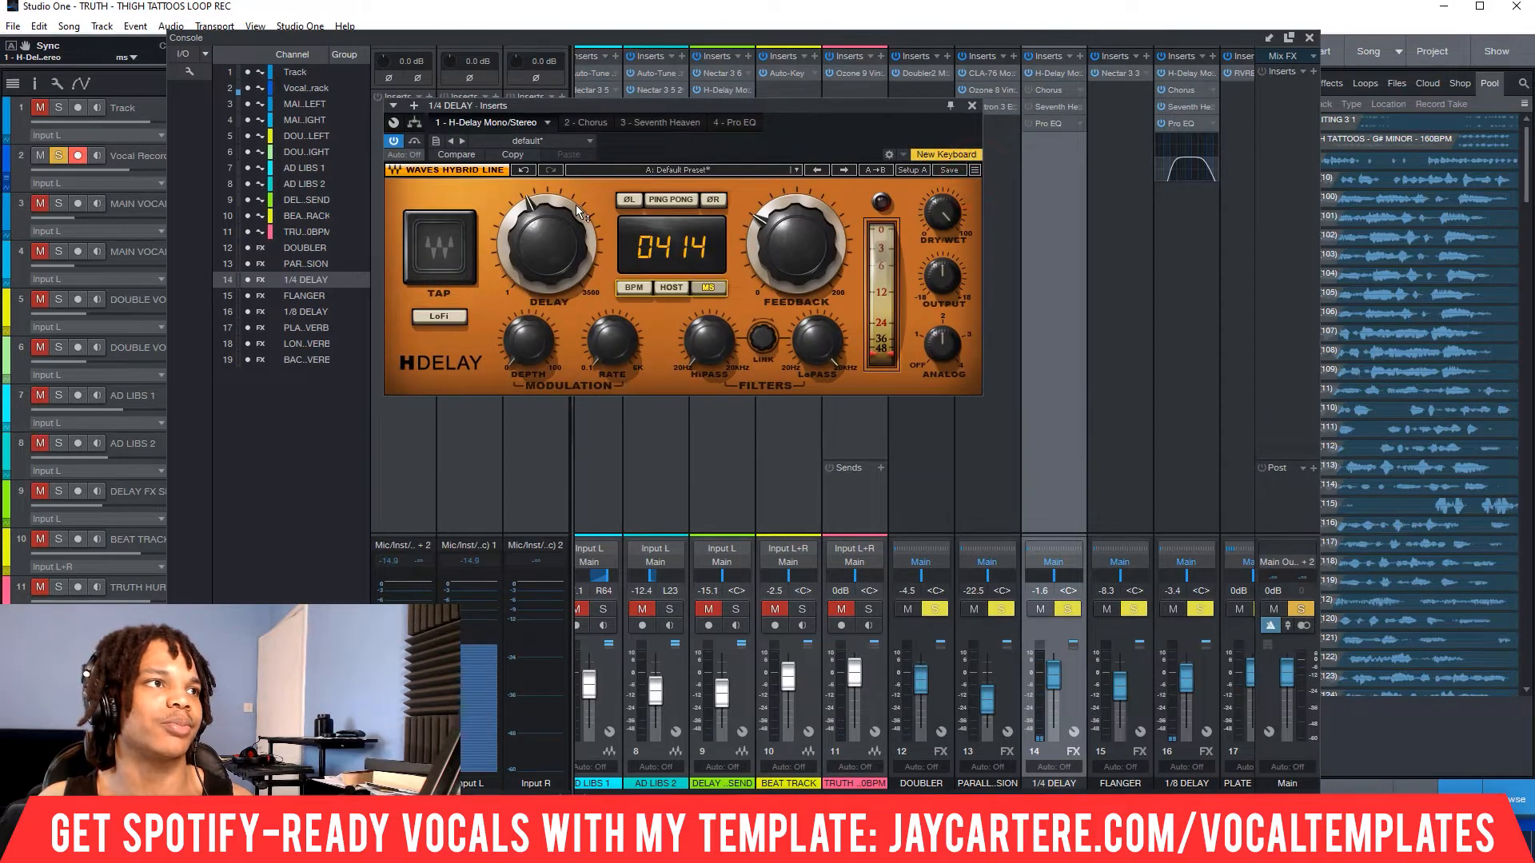
click(634, 287)
click(709, 287)
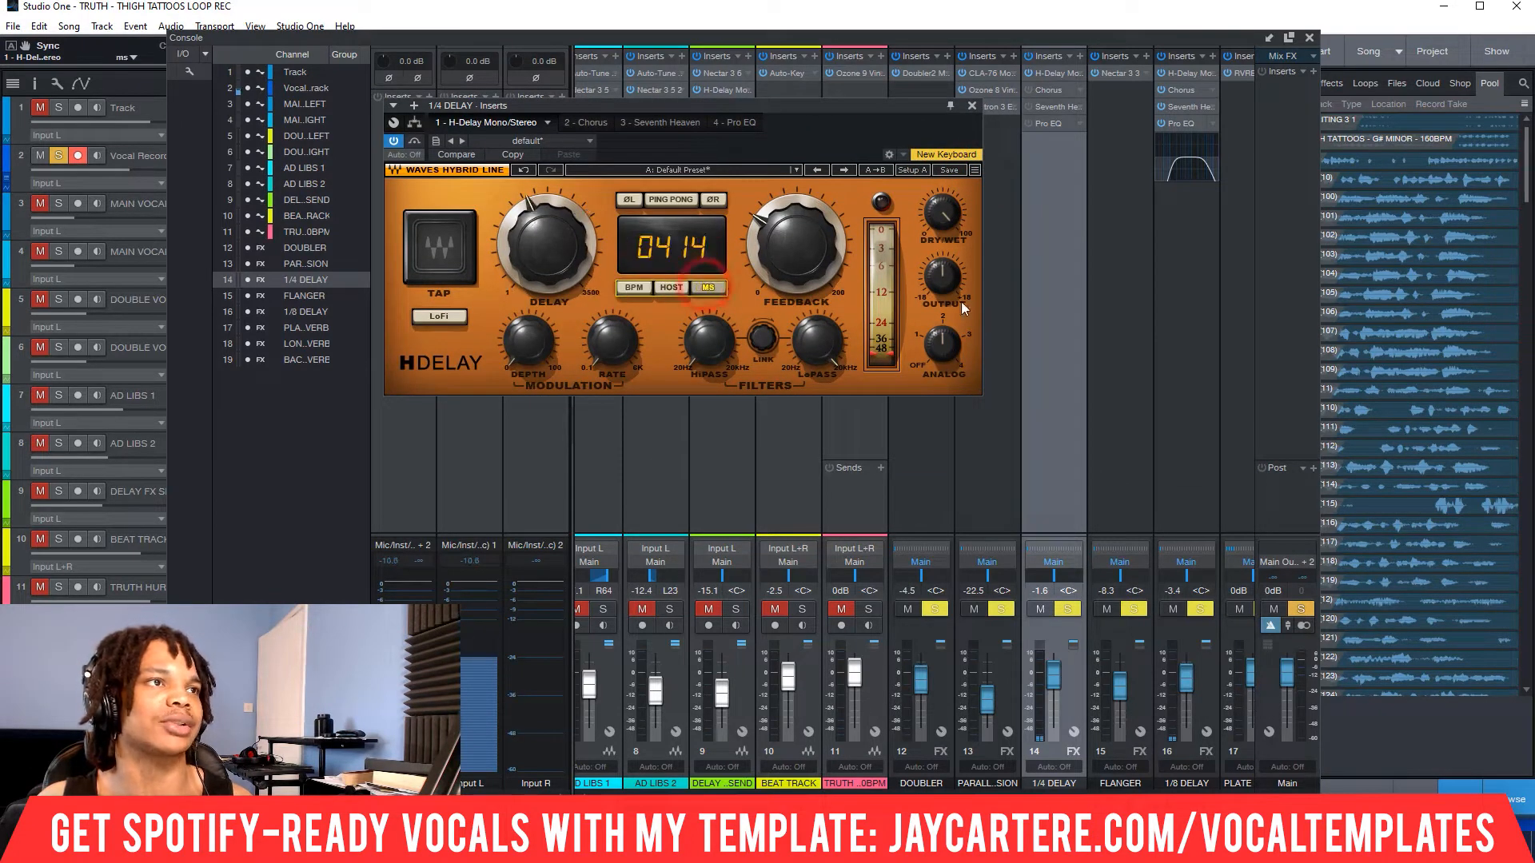
drag(1531, 69, 1284, 56)
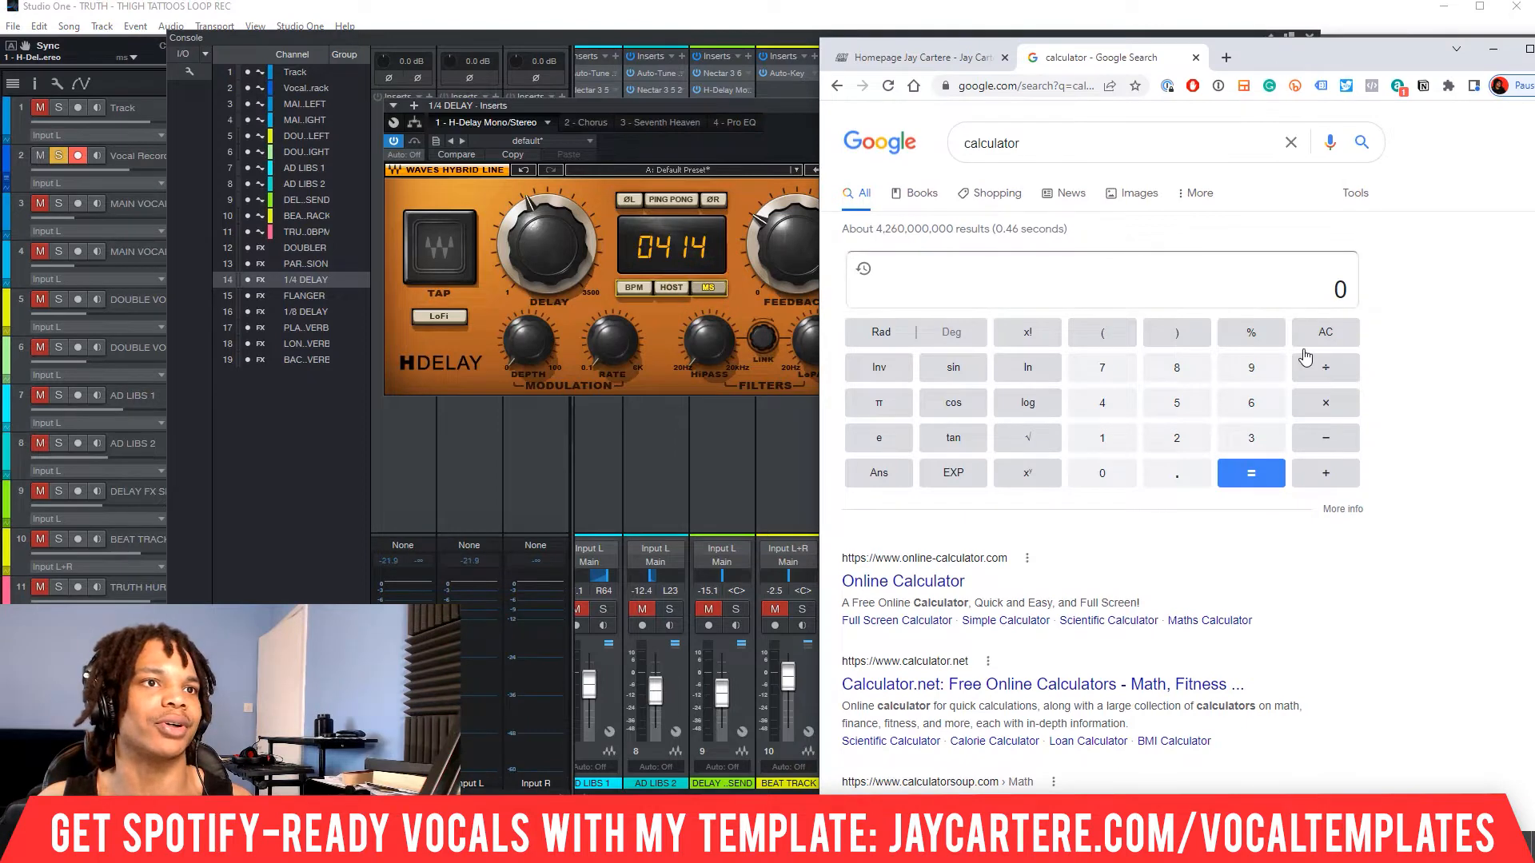
- Calculate 414 ÷ 2 in the online calculator to halve the quarter-note delay time
click(1104, 403)
click(1103, 439)
click(1104, 412)
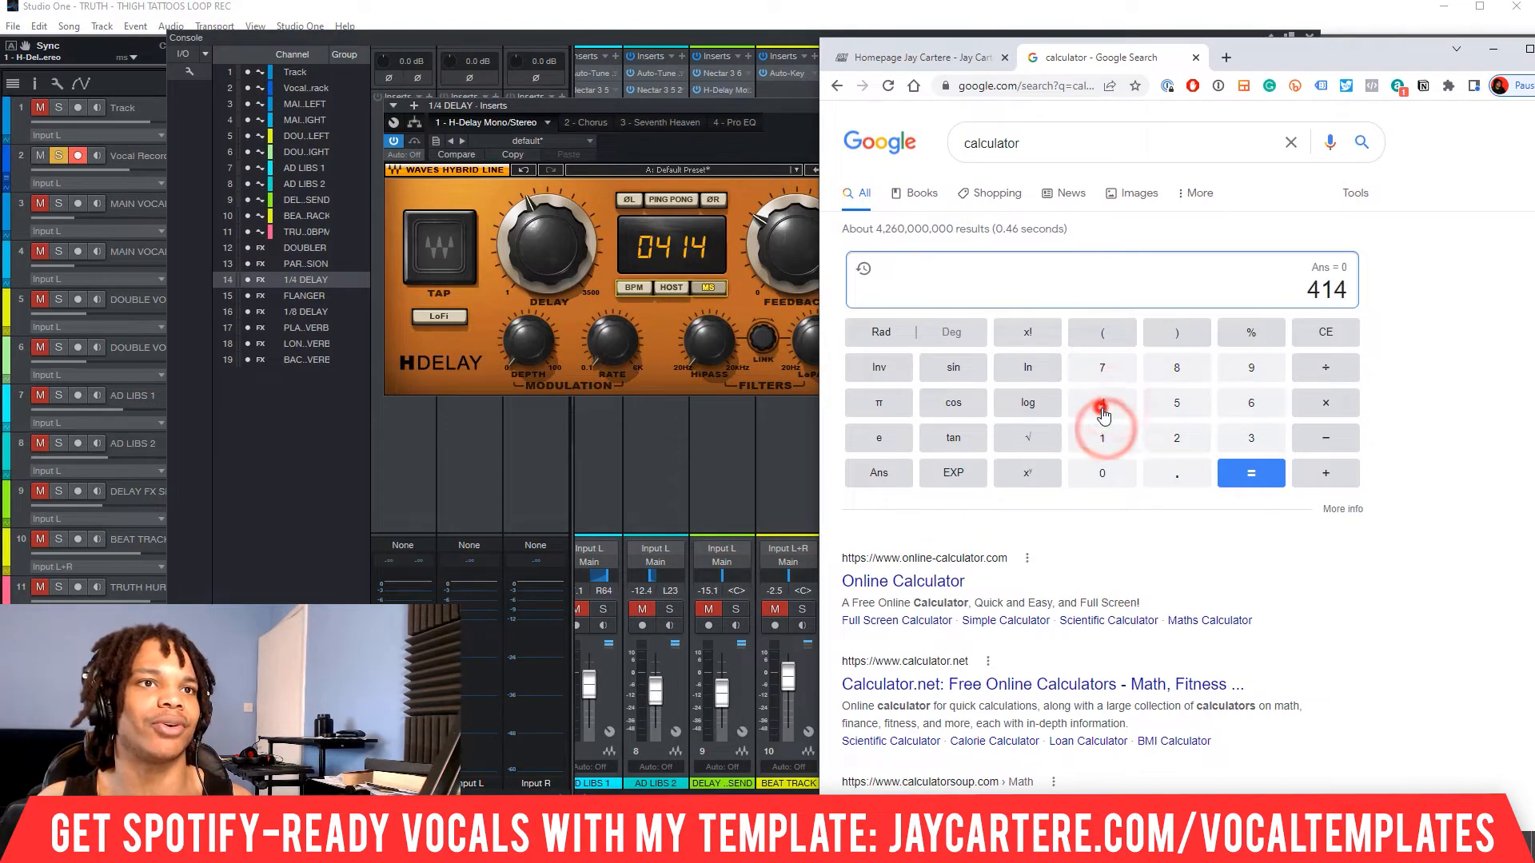
click(1326, 367)
click(1176, 438)
click(1245, 475)
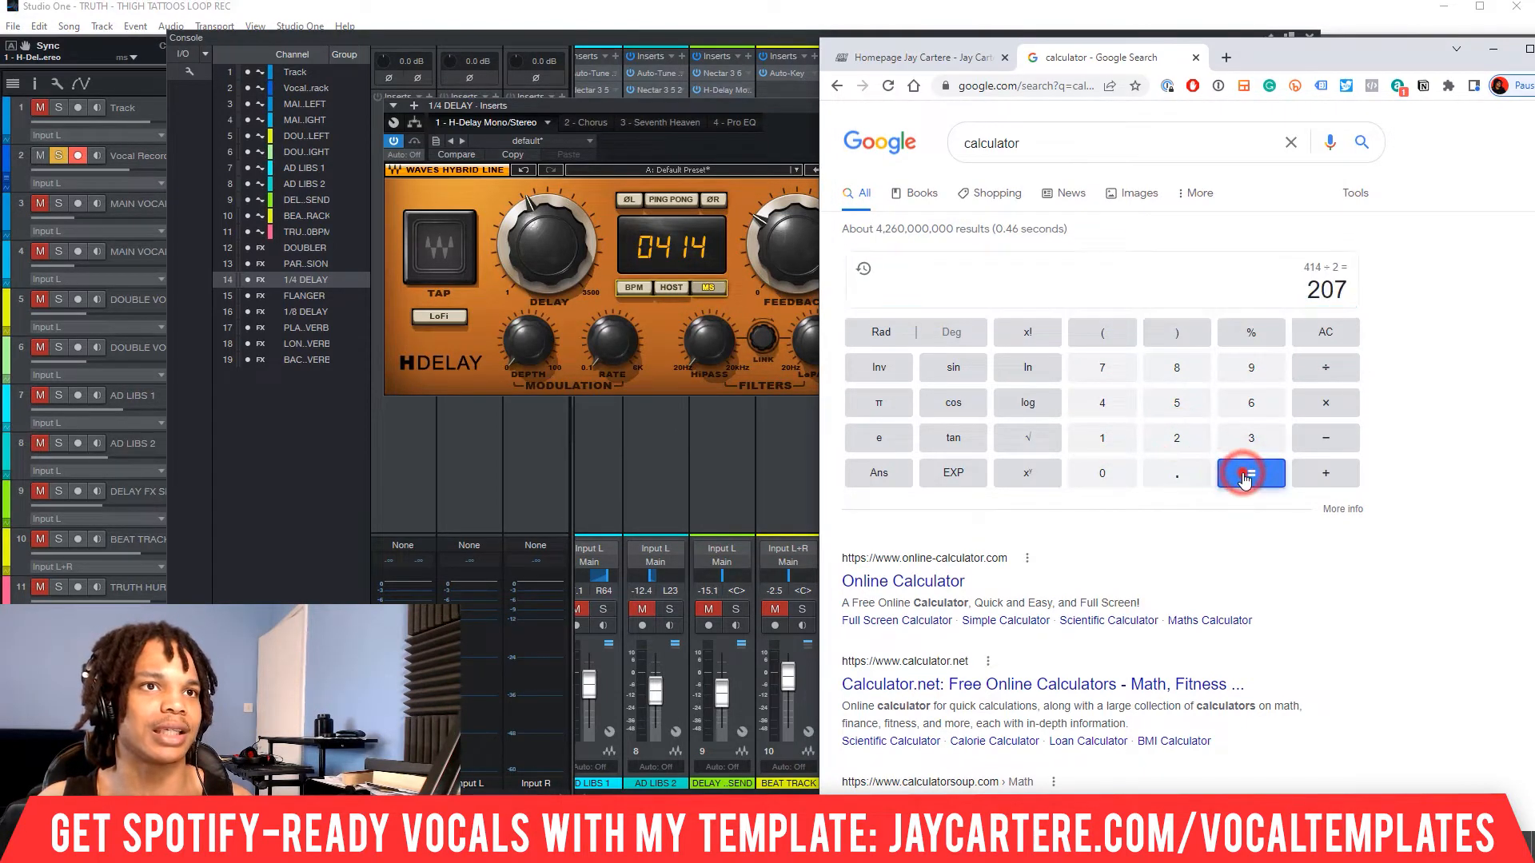
- Divide the calculated delay time by 2 twice more and move the browser window out of the way
click(1326, 367)
click(1176, 437)
click(1251, 473)
click(1325, 366)
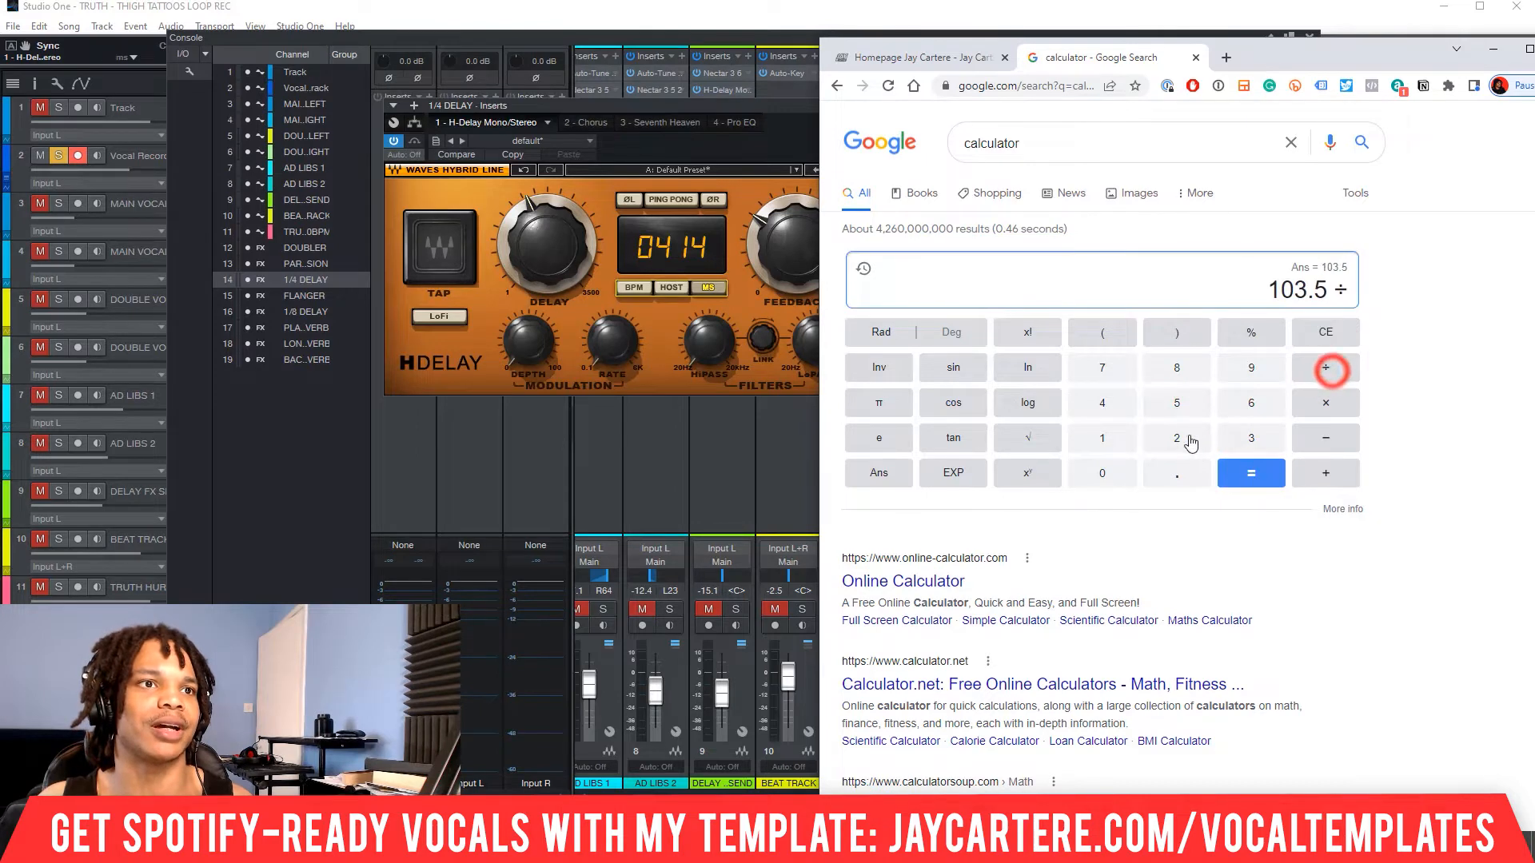
click(1186, 439)
click(1239, 472)
drag(1263, 54, 1534, 224)
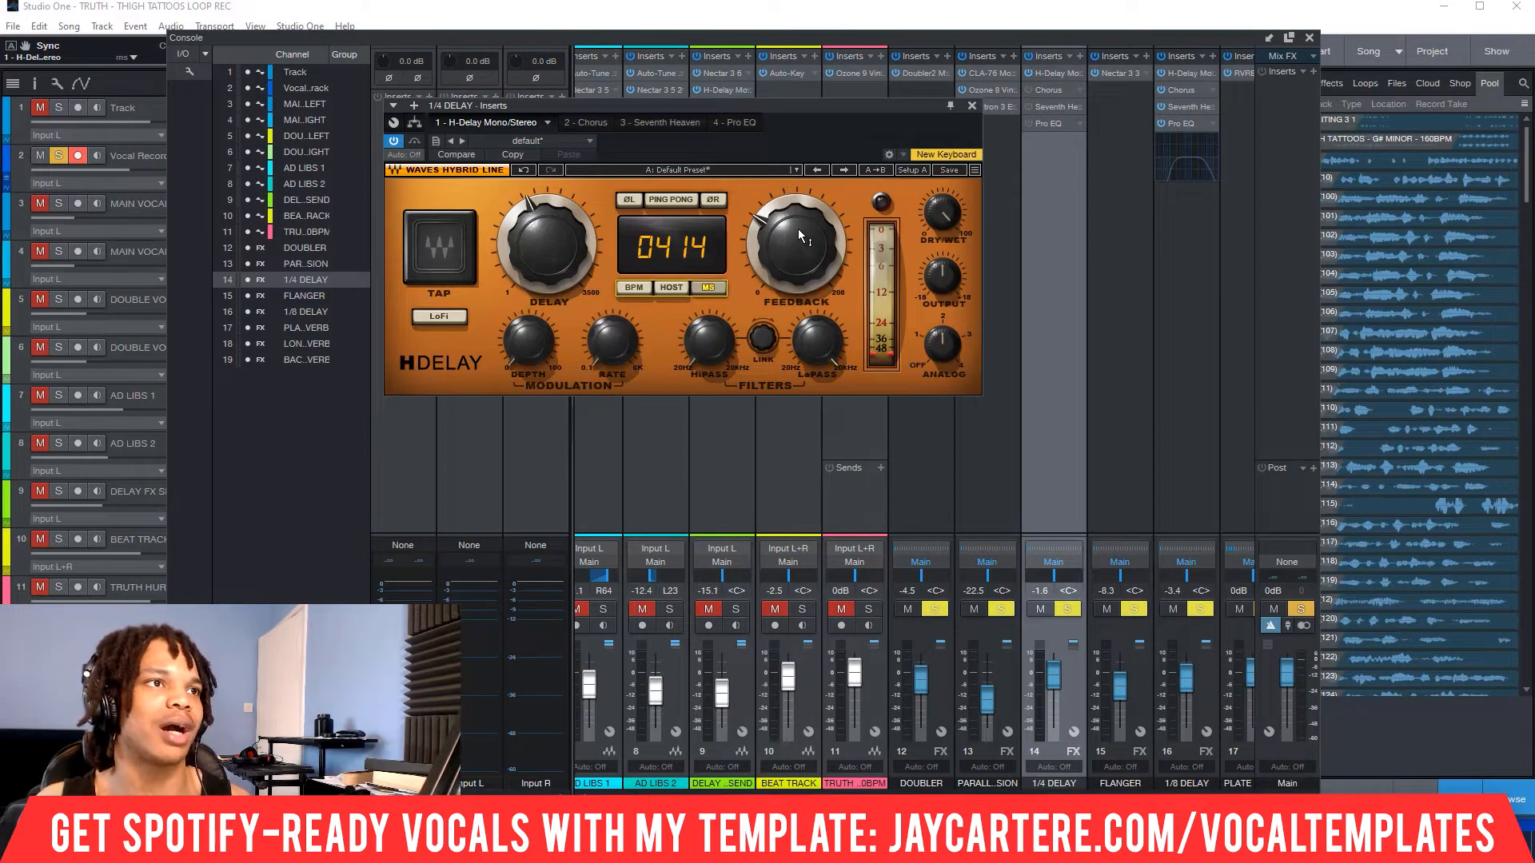
- Shift the H-Delay window over the console and set its Feedback to 51
mouse_move(798, 229)
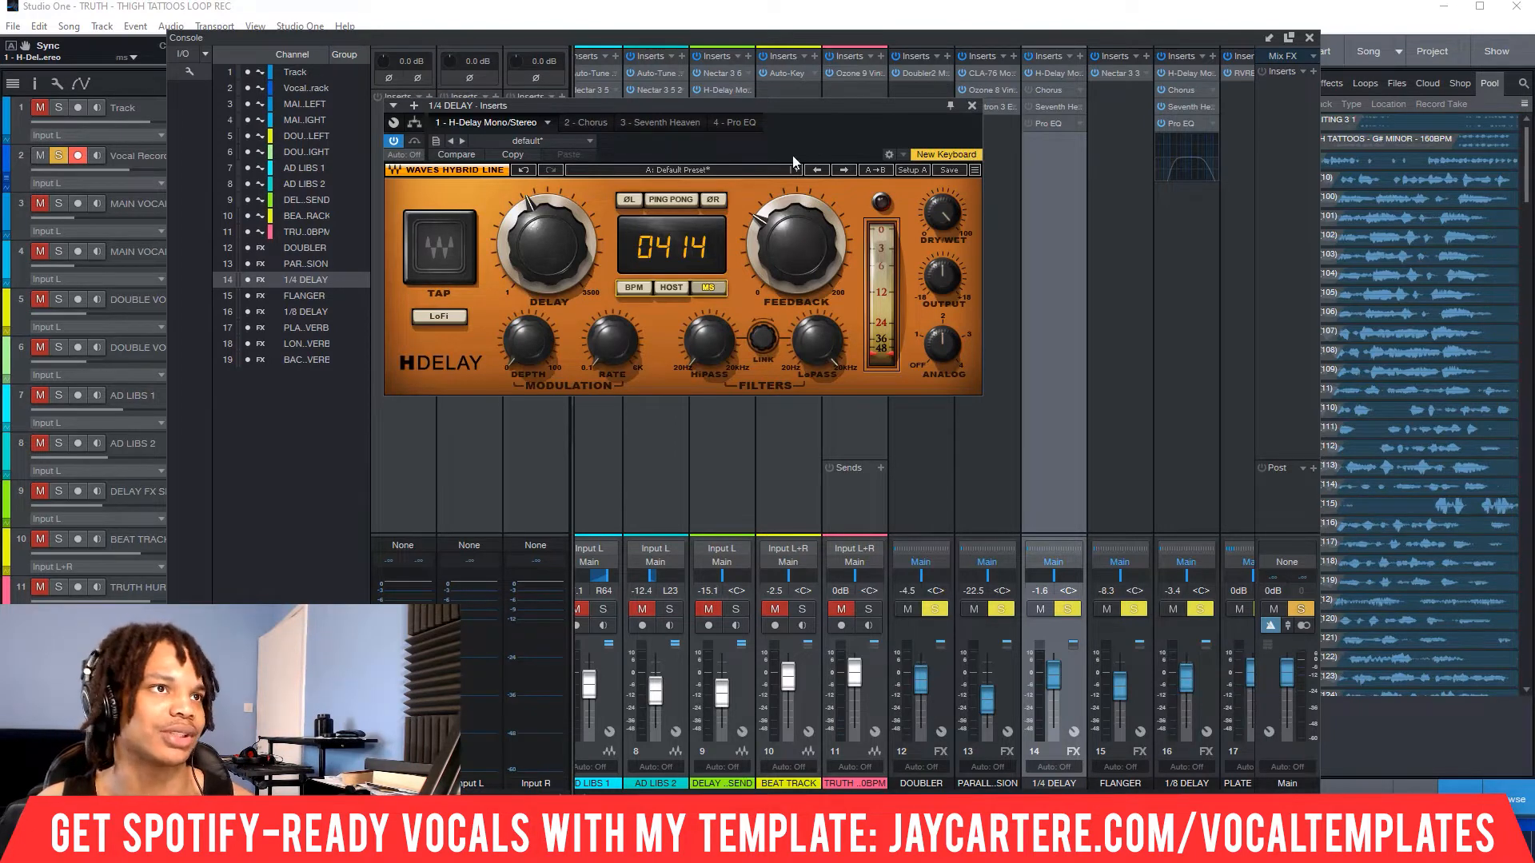
drag(820, 104, 940, 112)
drag(924, 256, 924, 268)
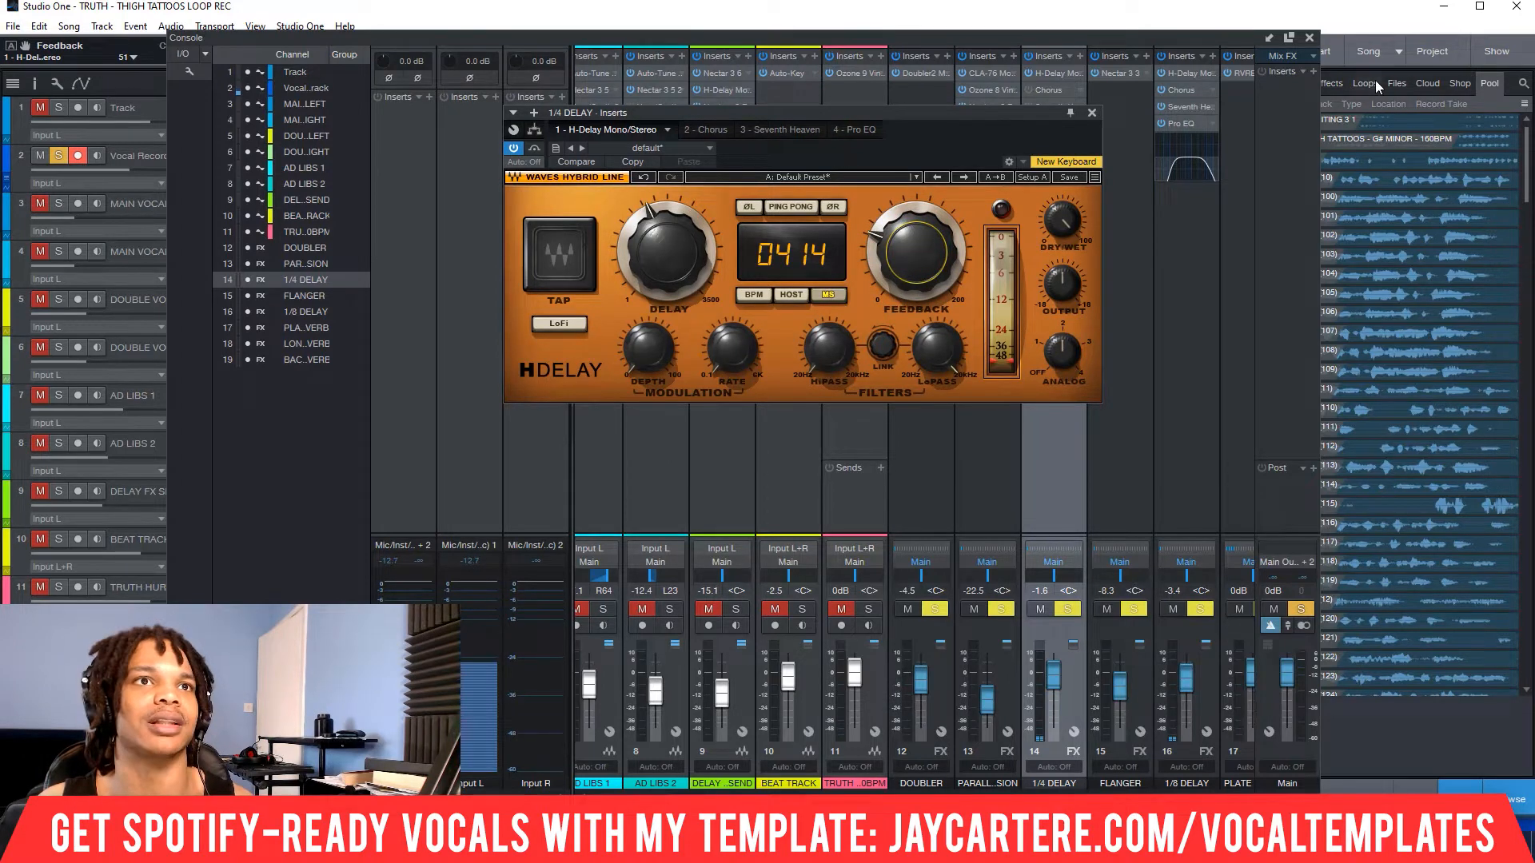
- Uncover the arrangement, set playback to start just before the first vocal clip, and bring the console back into view
drag(876, 114, 907, 115)
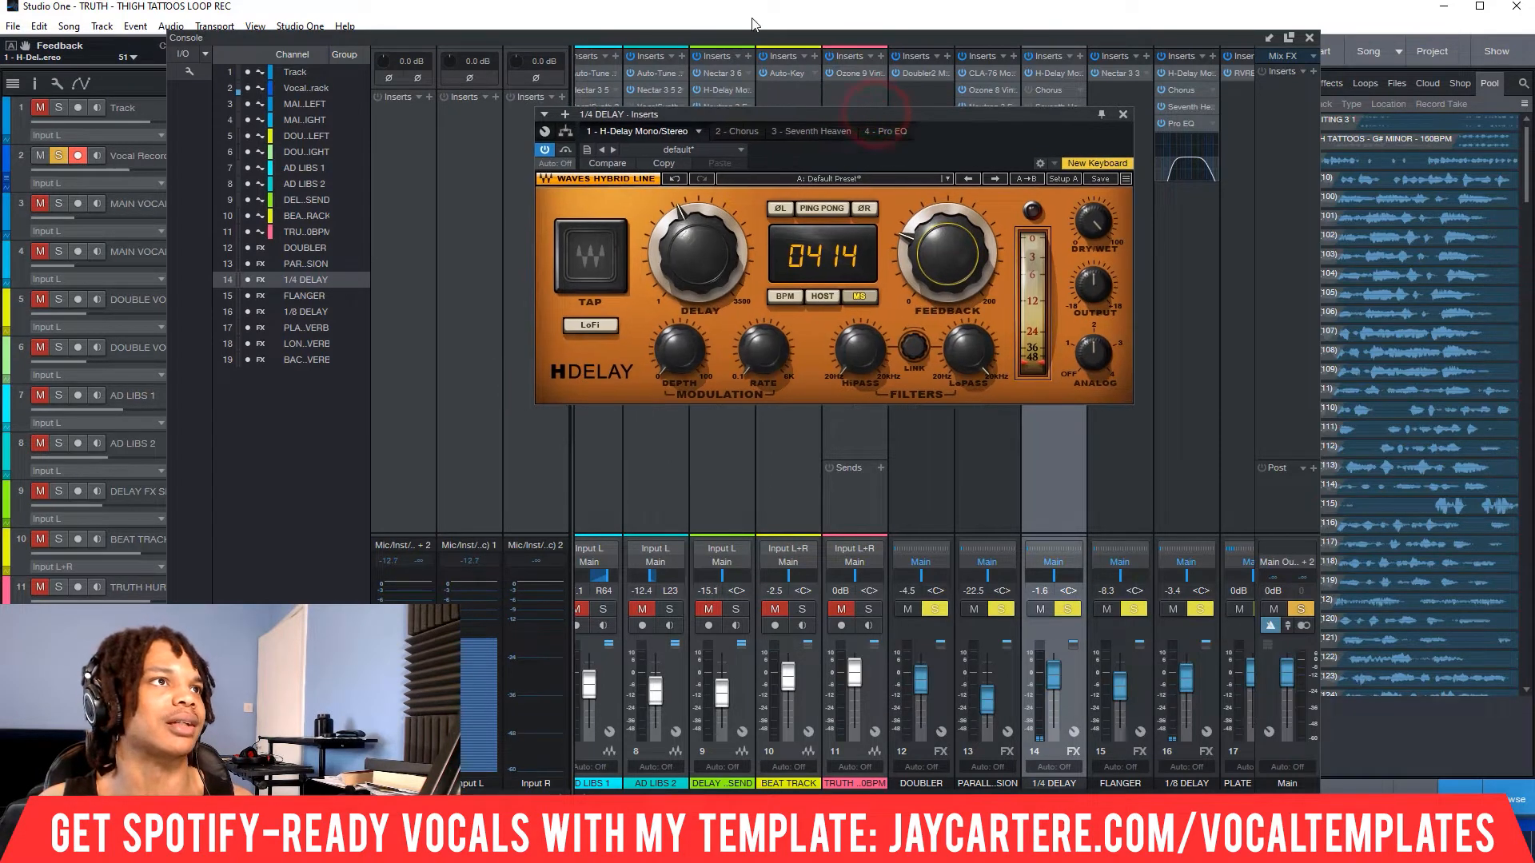
drag(740, 39, 1312, 112)
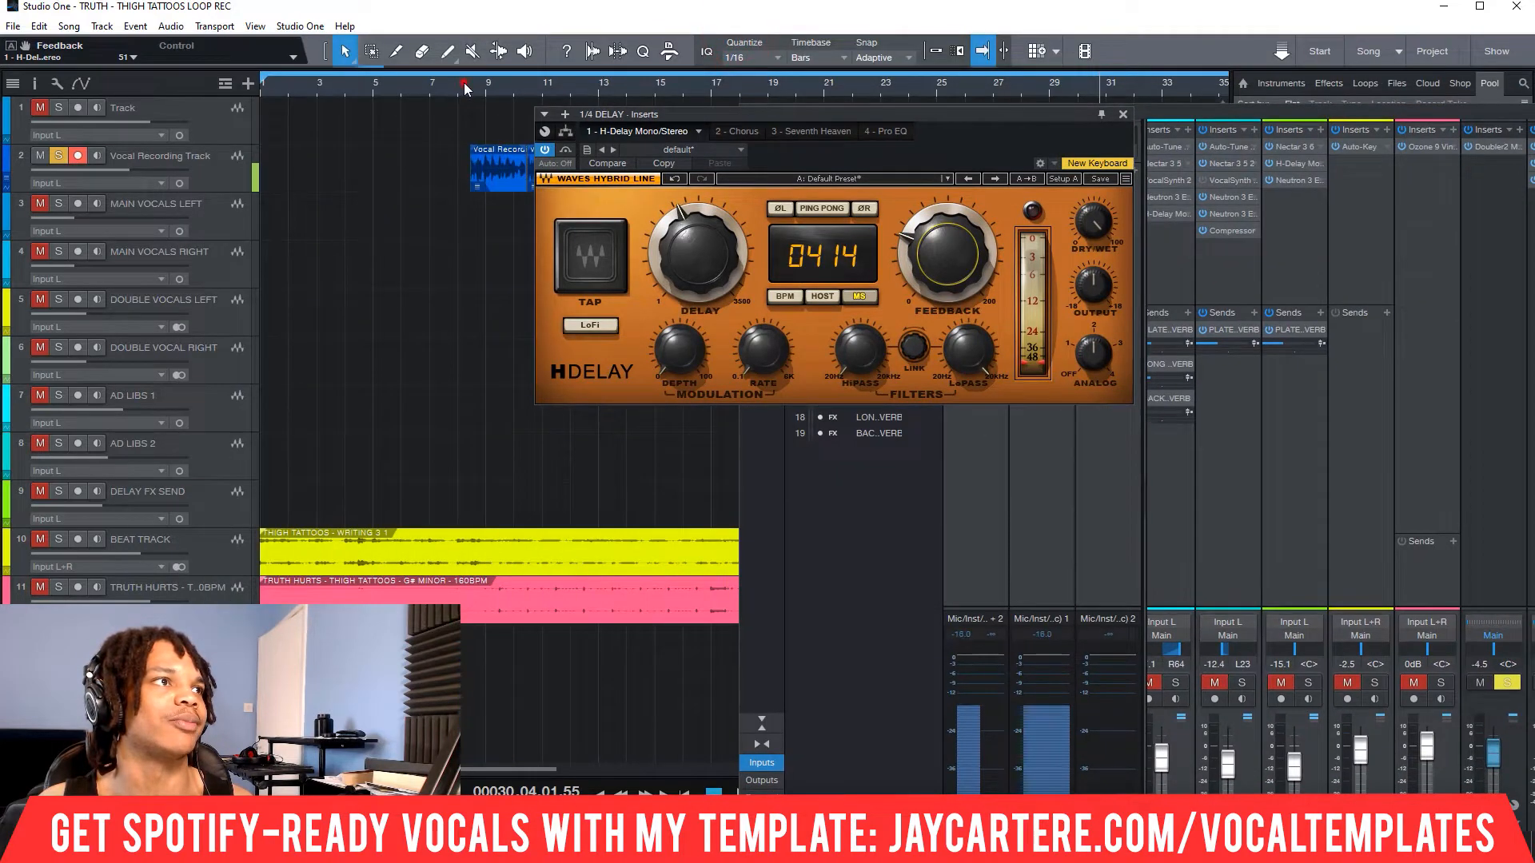
click(464, 83)
double_click(1260, 112)
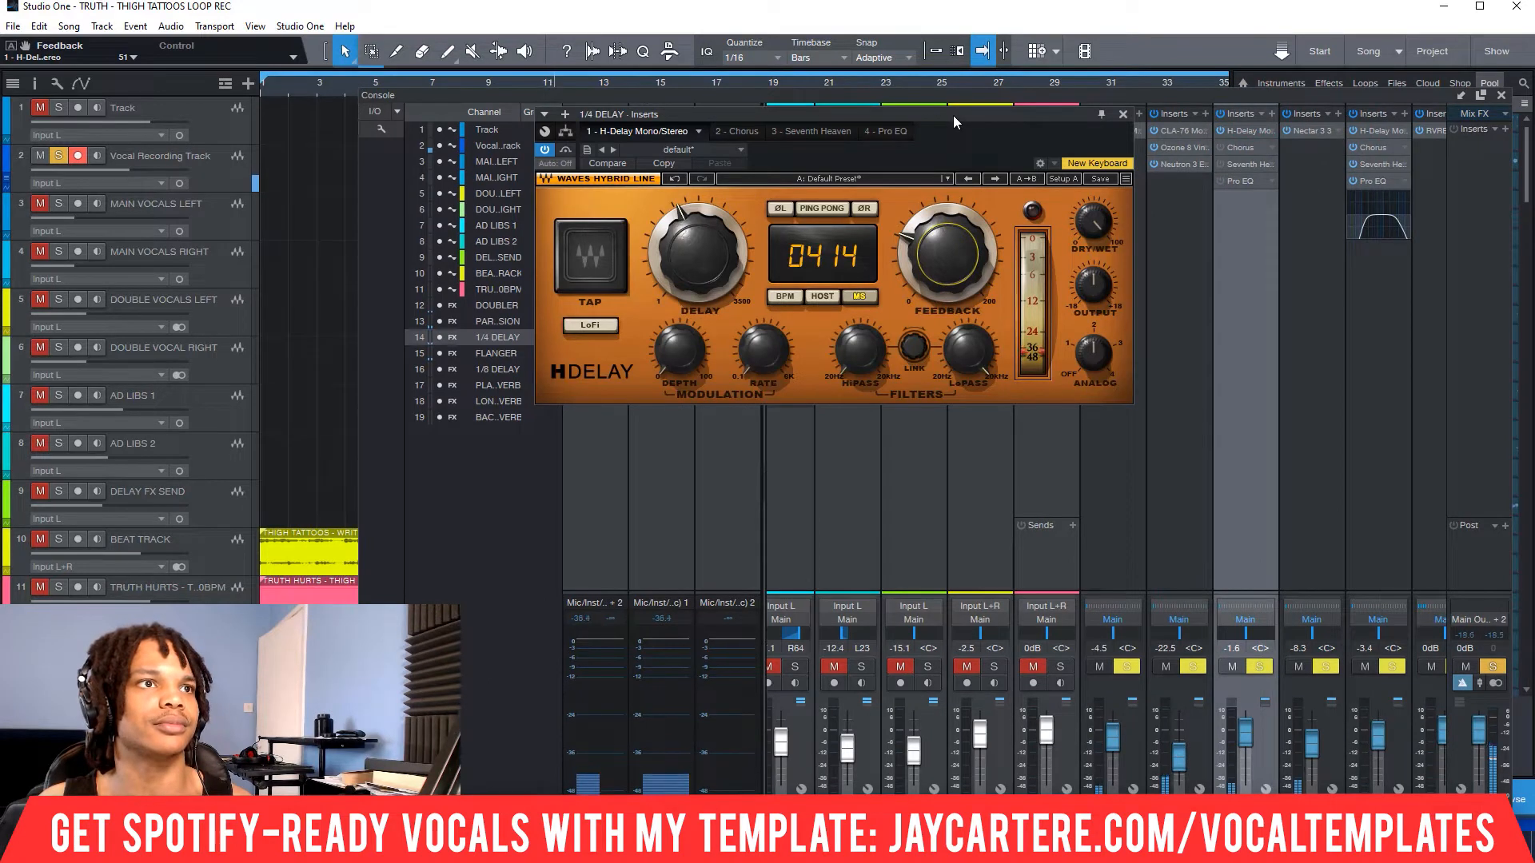
- Set H-Delay's Feedback to 60 during playback and reposition its window over the console
mouse_move(943, 248)
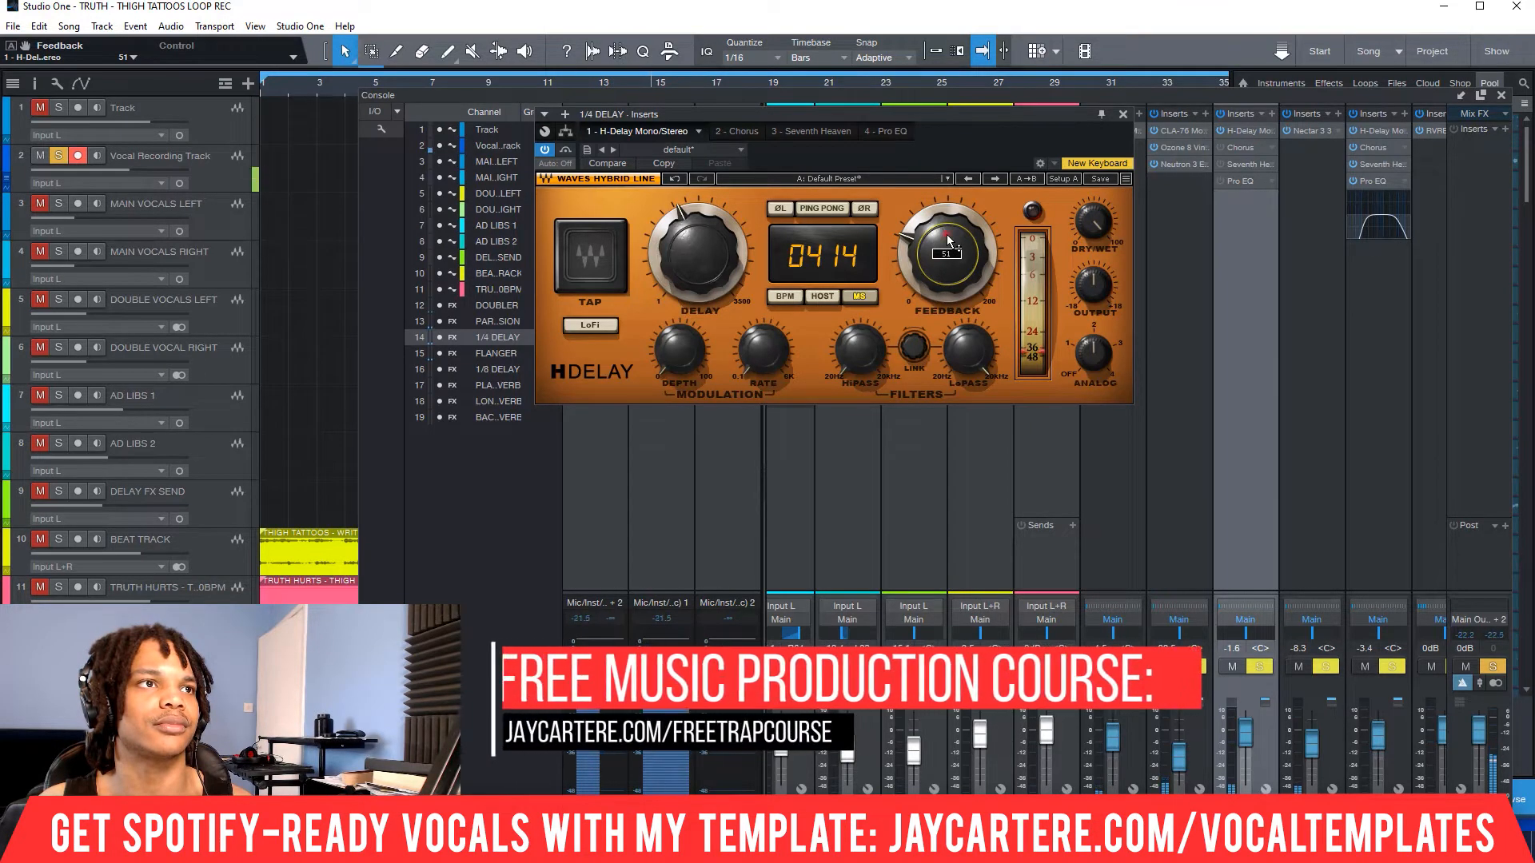
drag(950, 242, 949, 236)
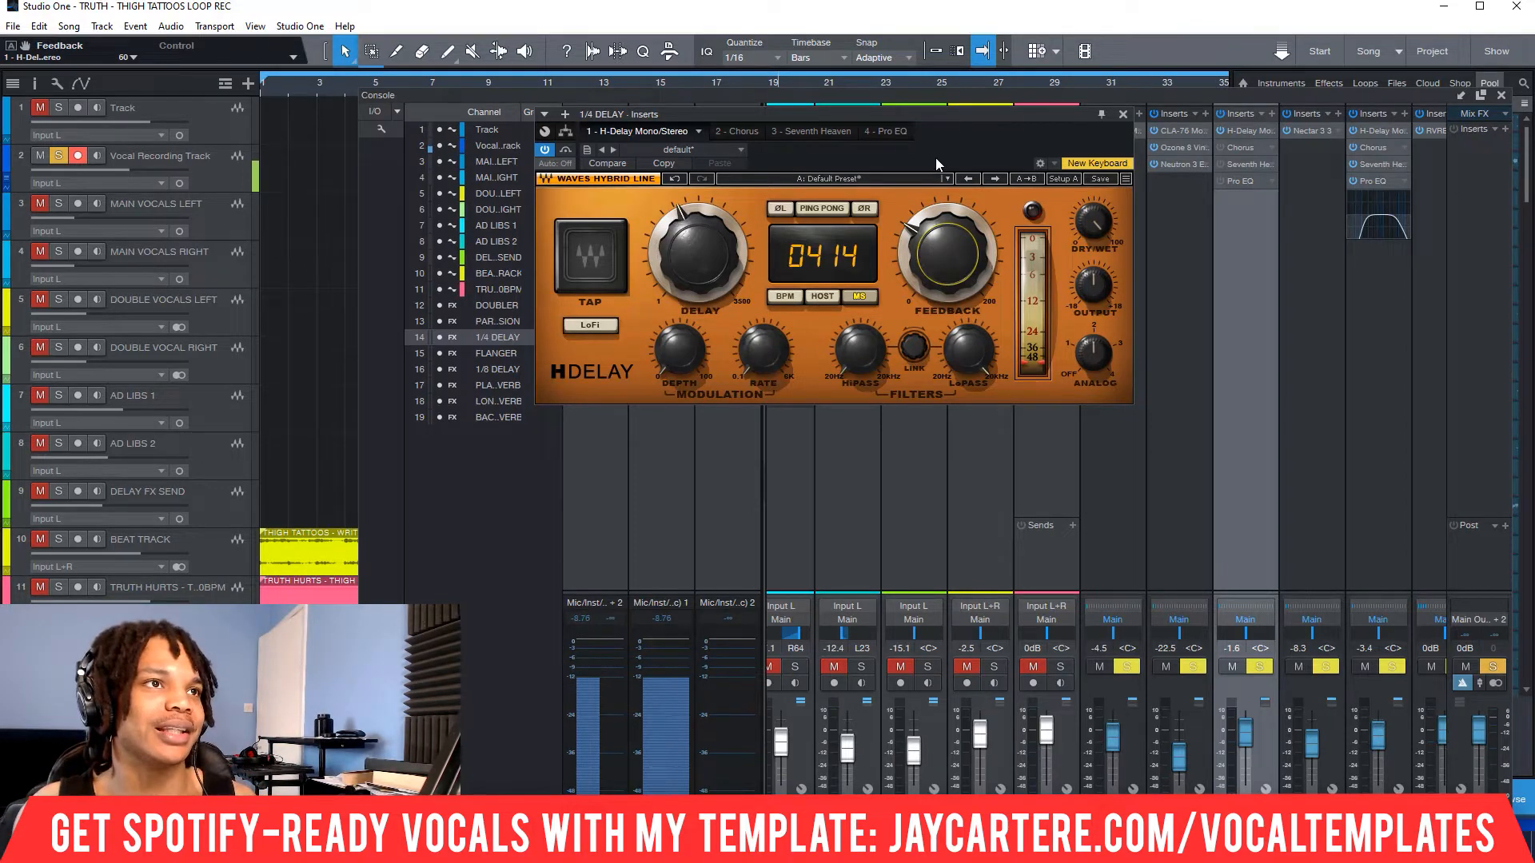
drag(914, 120, 887, 114)
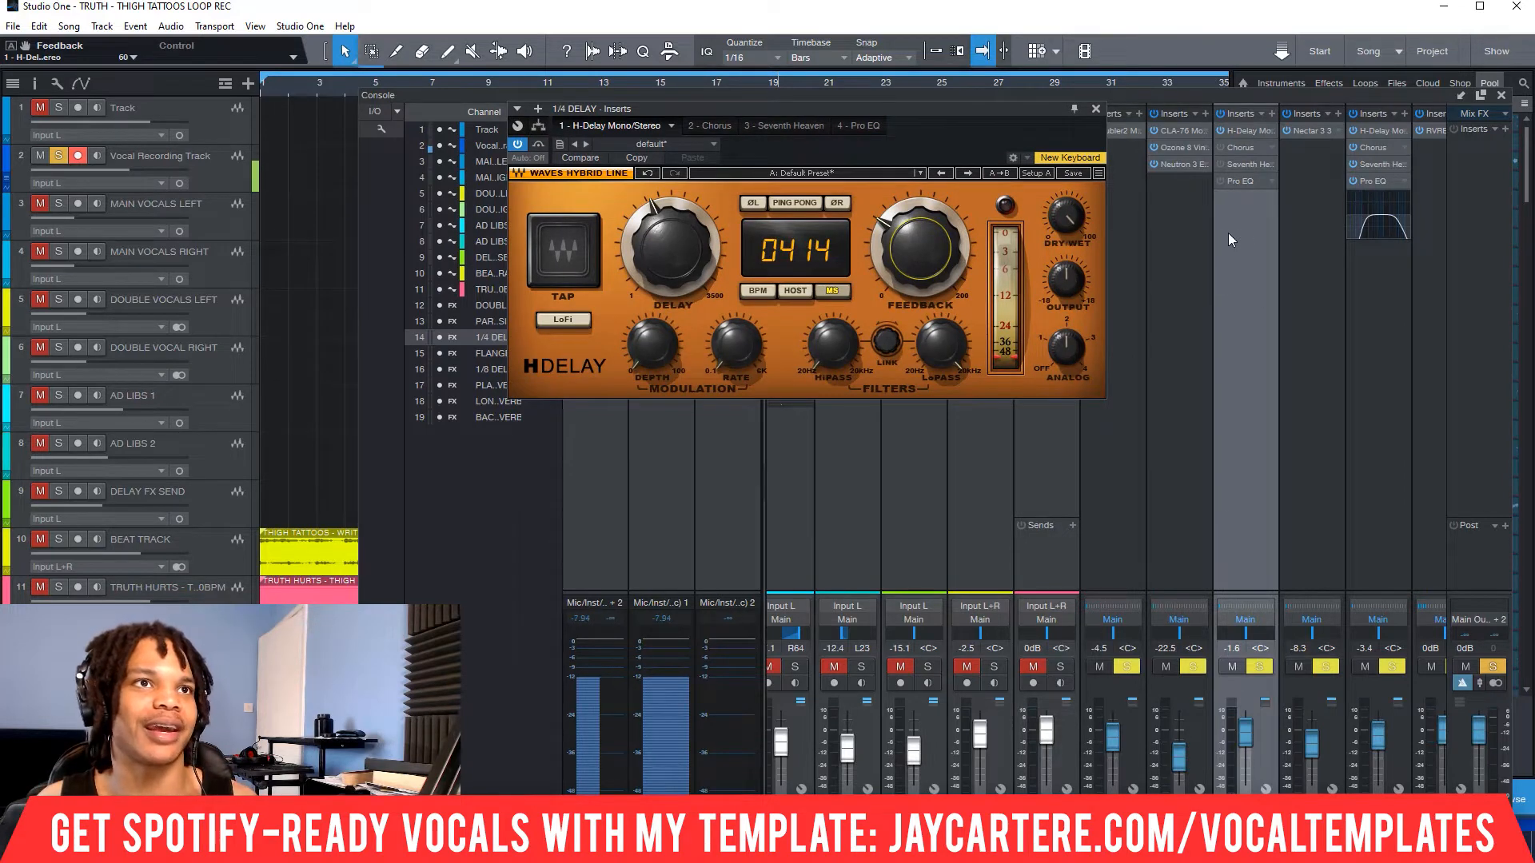
drag(885, 110, 923, 112)
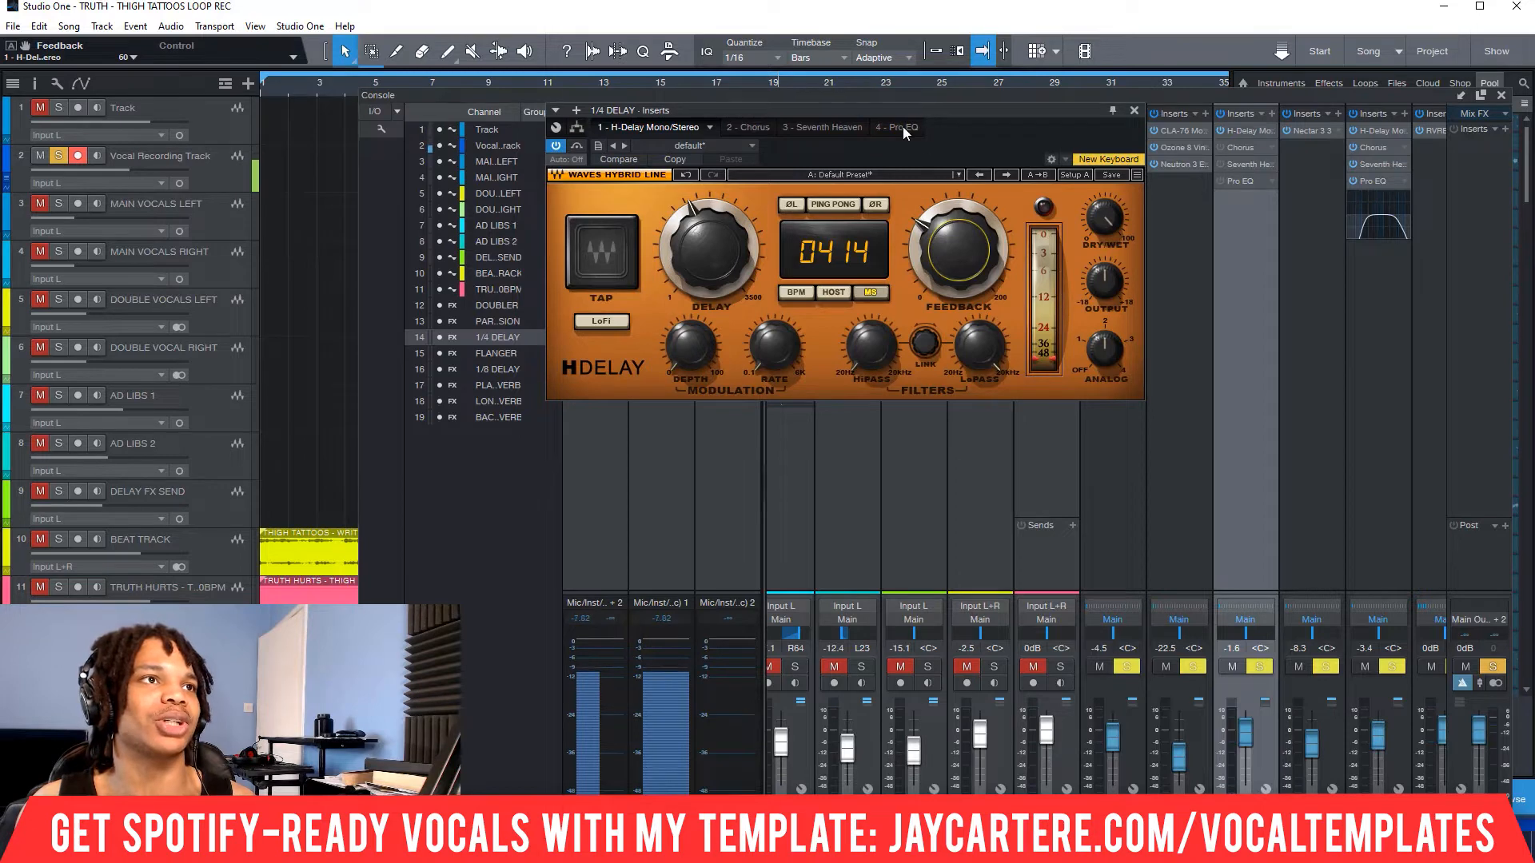
- Show the Vocal Recording Track in the console, unsolo it and play the vocal delay within the full mix
drag(893, 107, 850, 37)
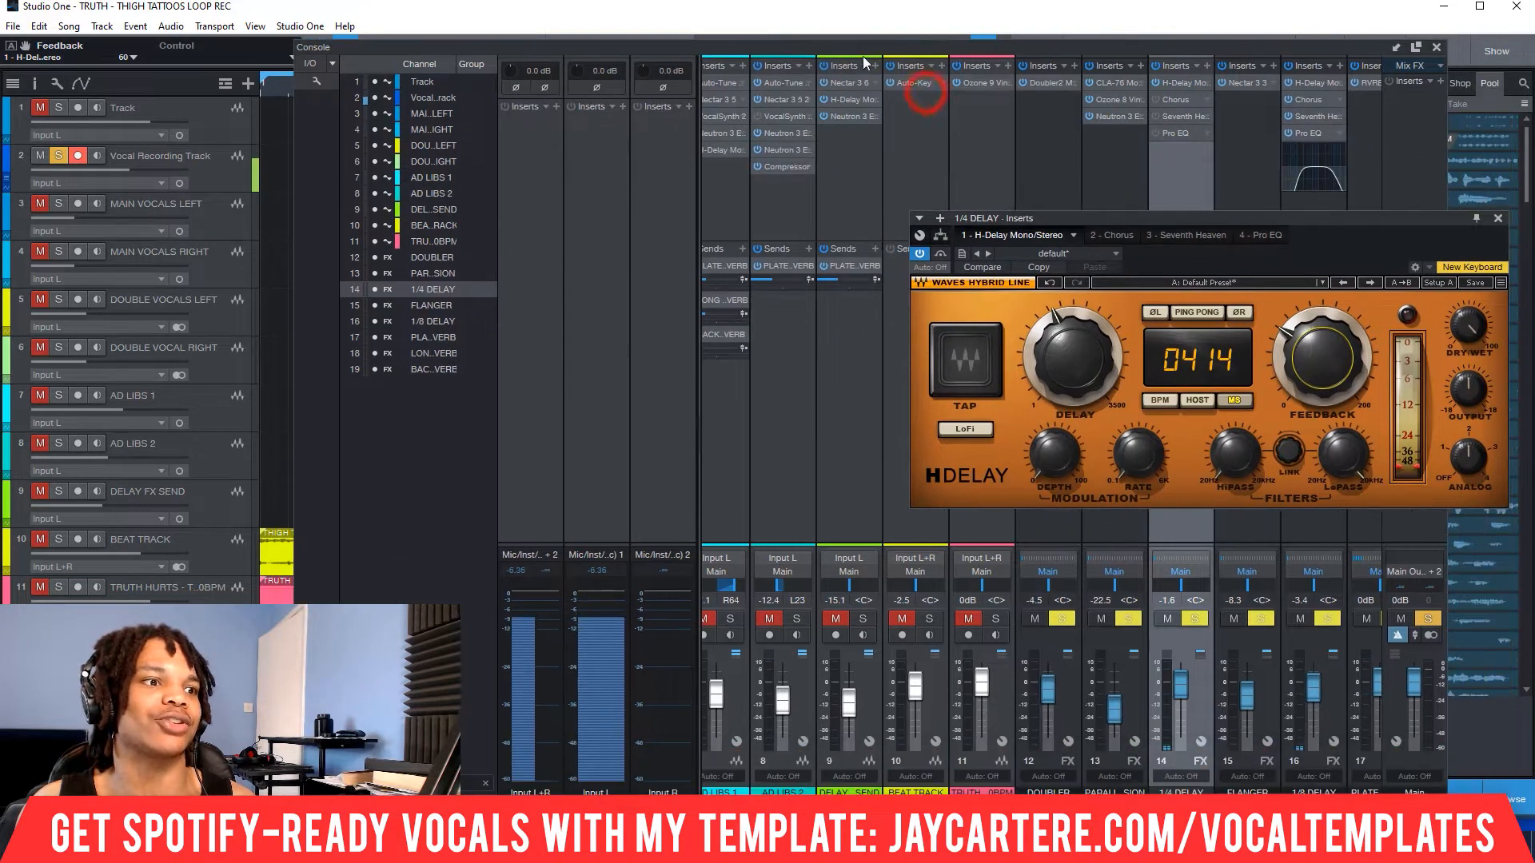
scroll(813, 479, up, 3)
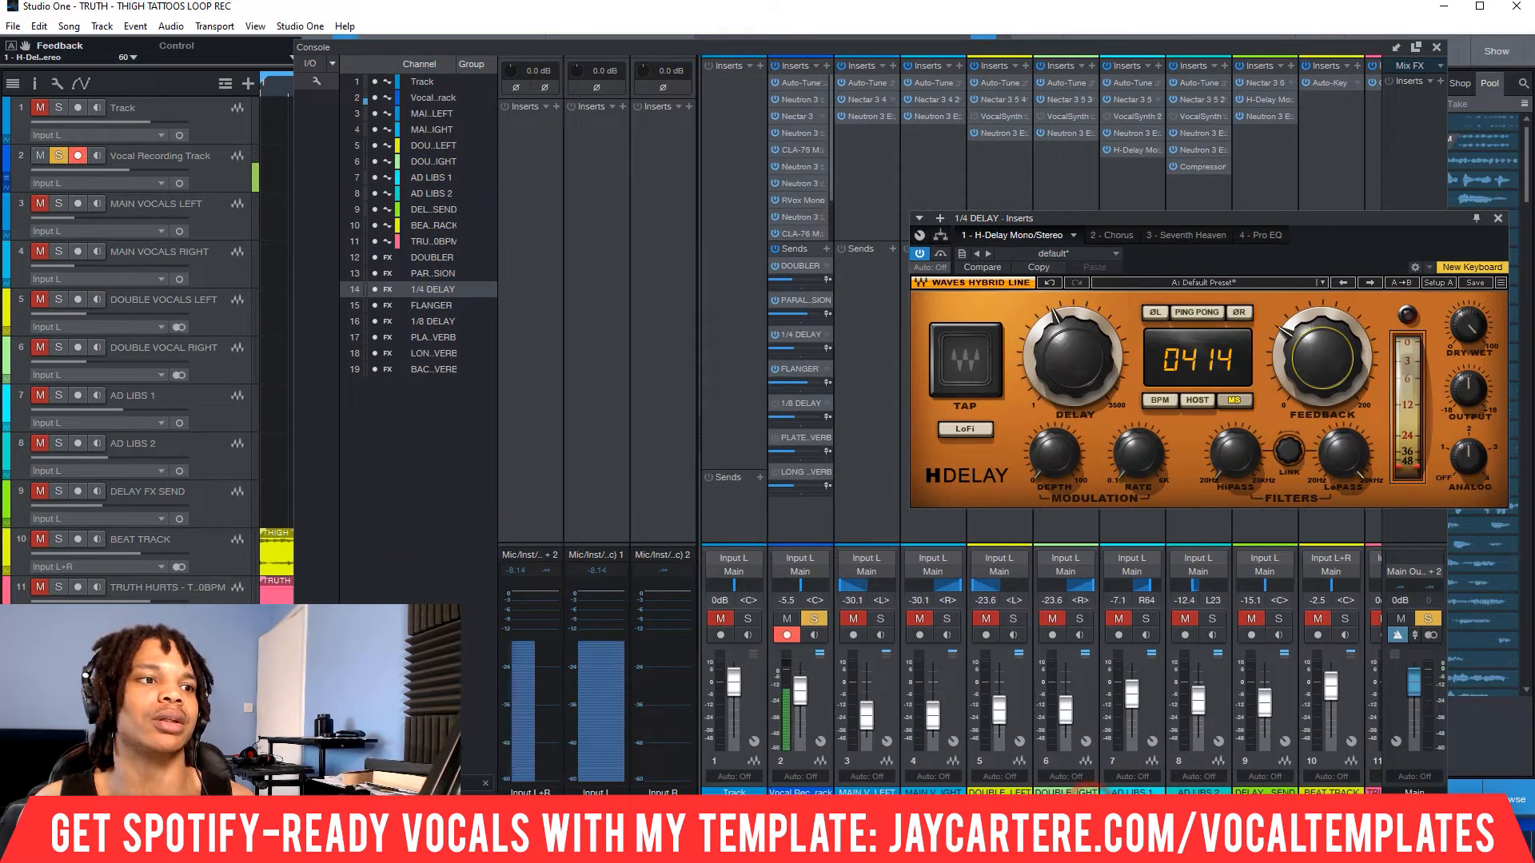
click(814, 619)
key(space)
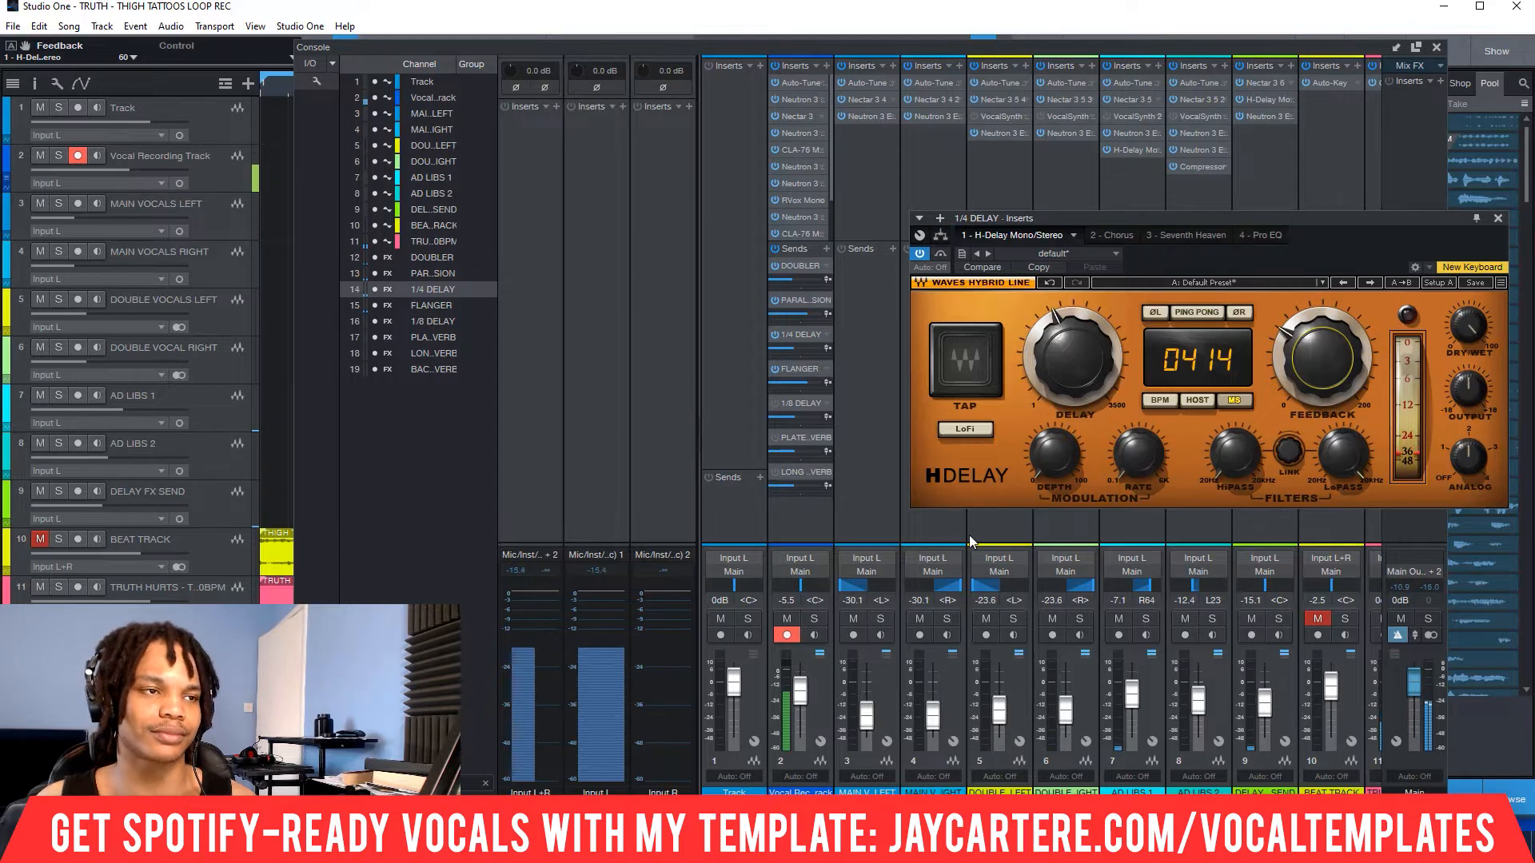
drag(1136, 219, 1038, 204)
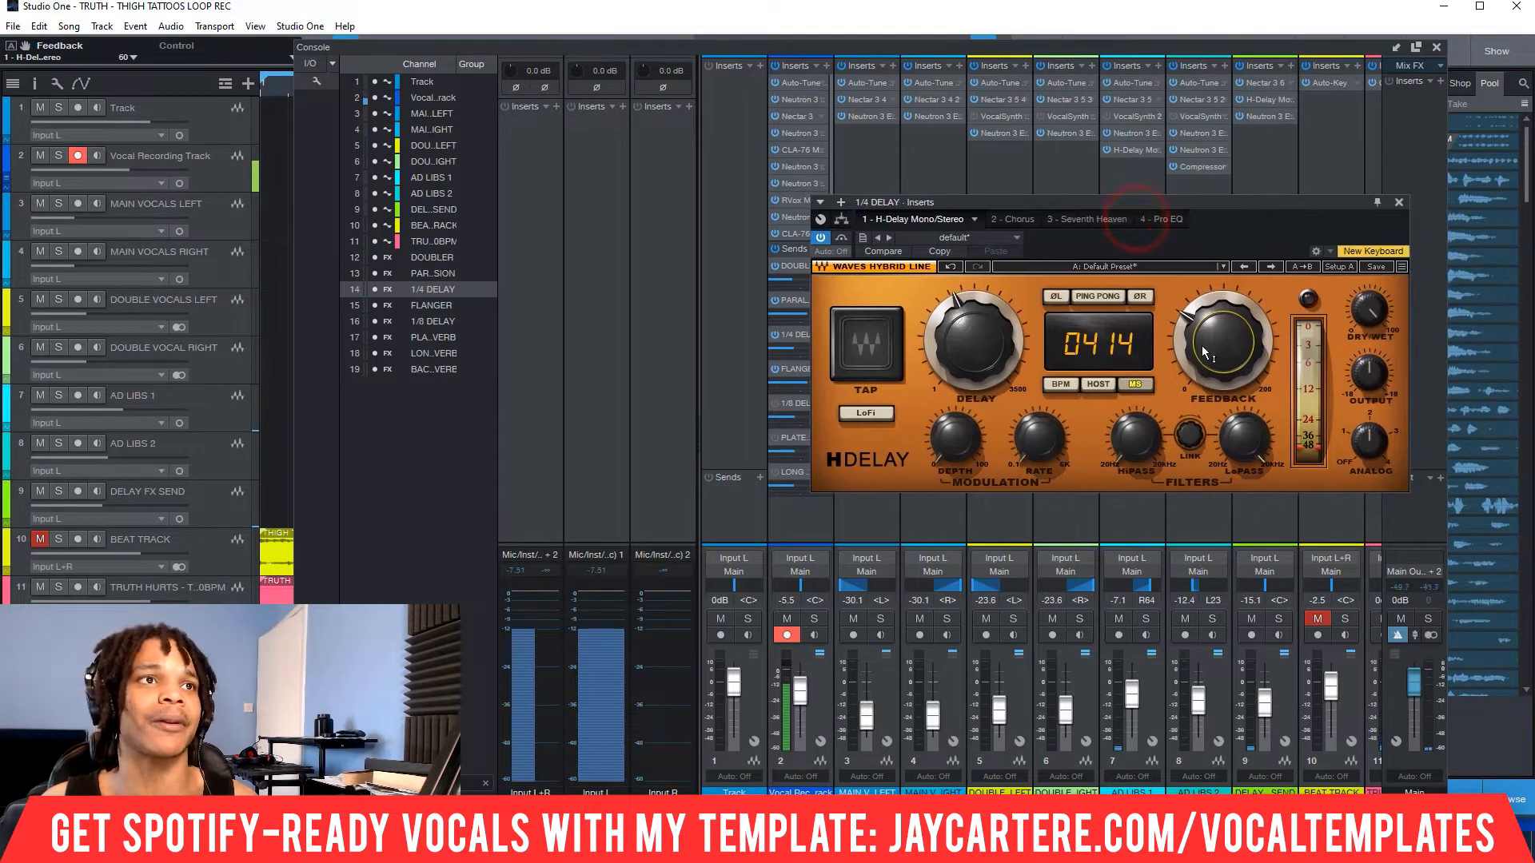
drag(1208, 198, 1367, 226)
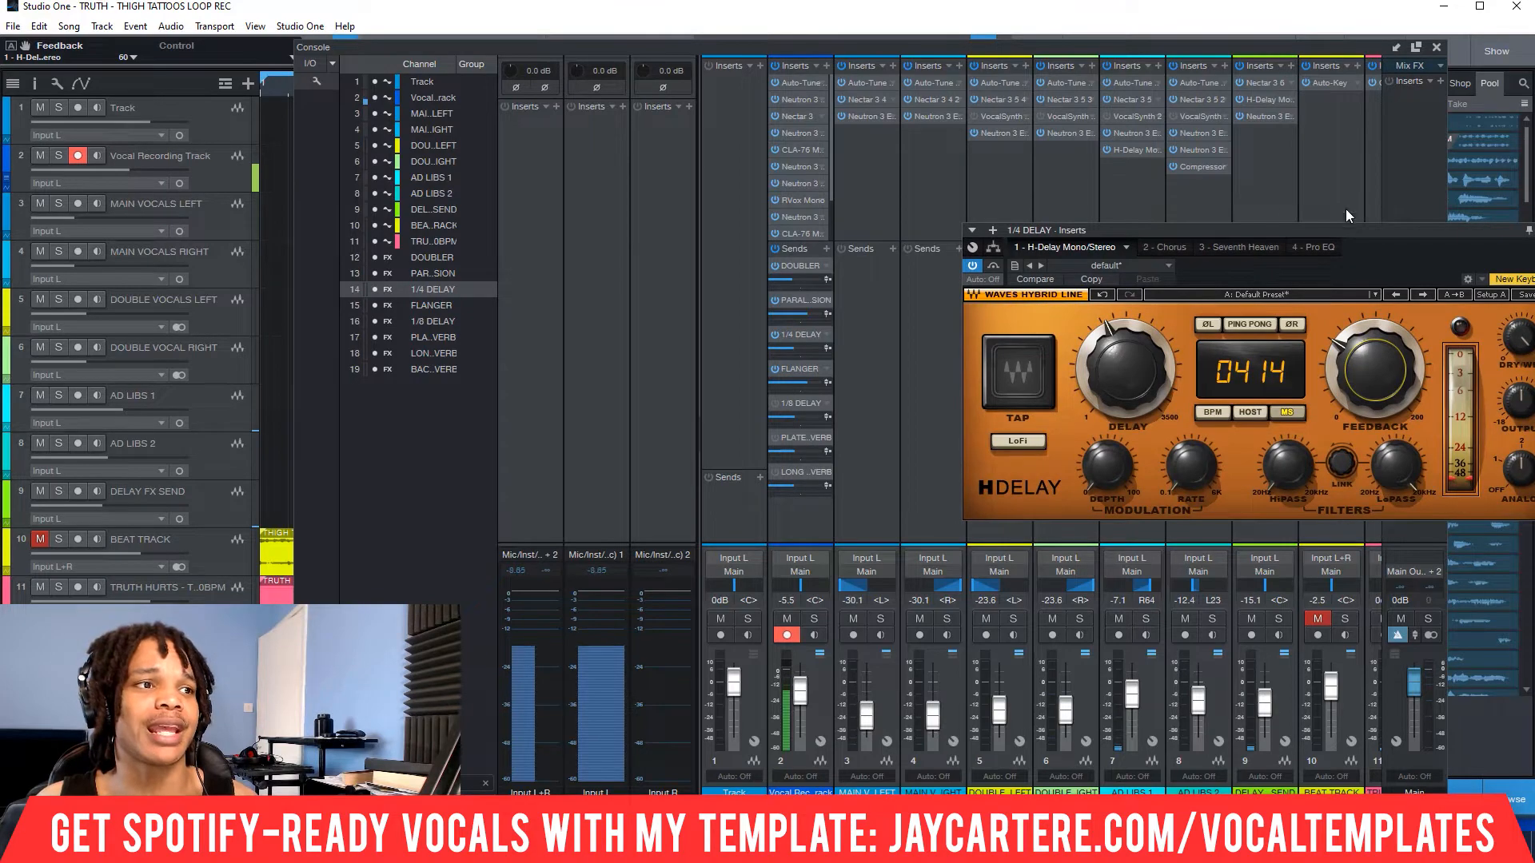
- Solo the Vocal Recording Track again and lower the console to uncover the vocal clips in the arrangement
click(815, 620)
drag(635, 44, 680, 280)
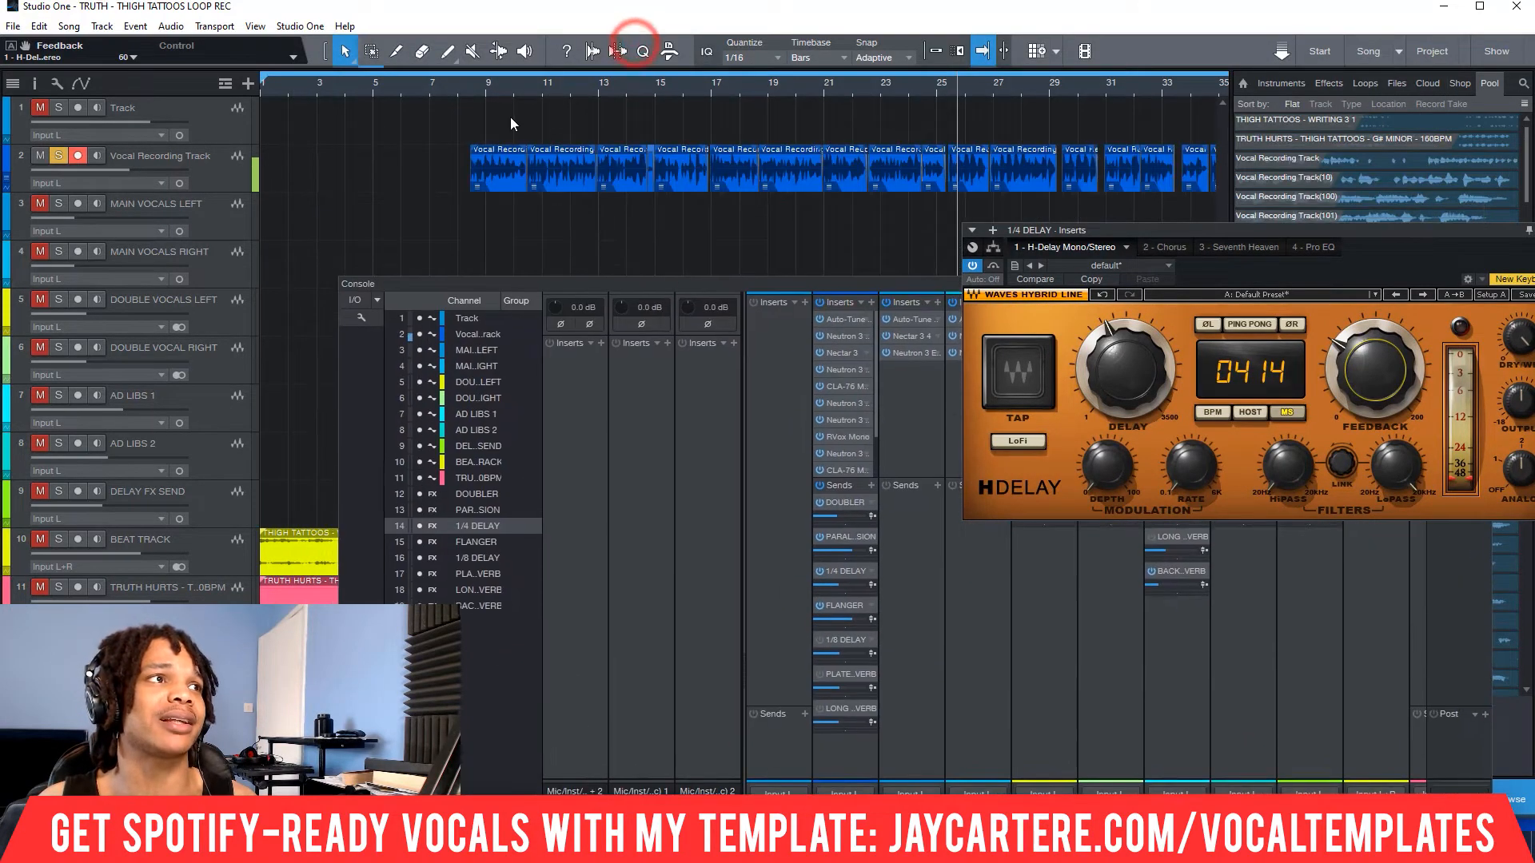
- Set playback to start just before the first vocal clip and bring the console and H-Delay window back over the arrangement
click(464, 80)
drag(856, 282, 694, 150)
drag(1201, 233, 742, 232)
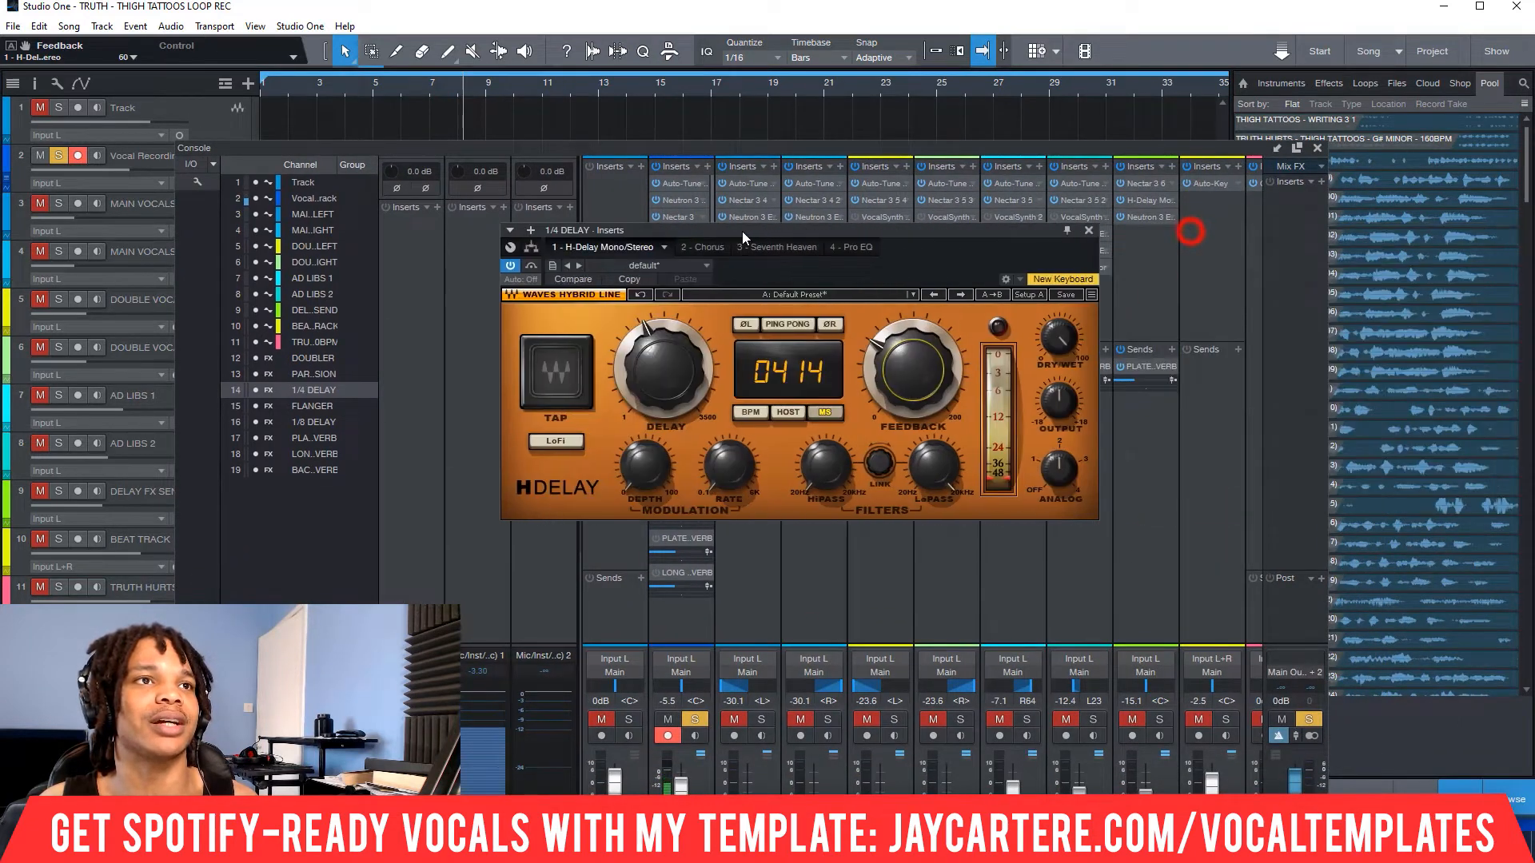
drag(814, 150, 870, 117)
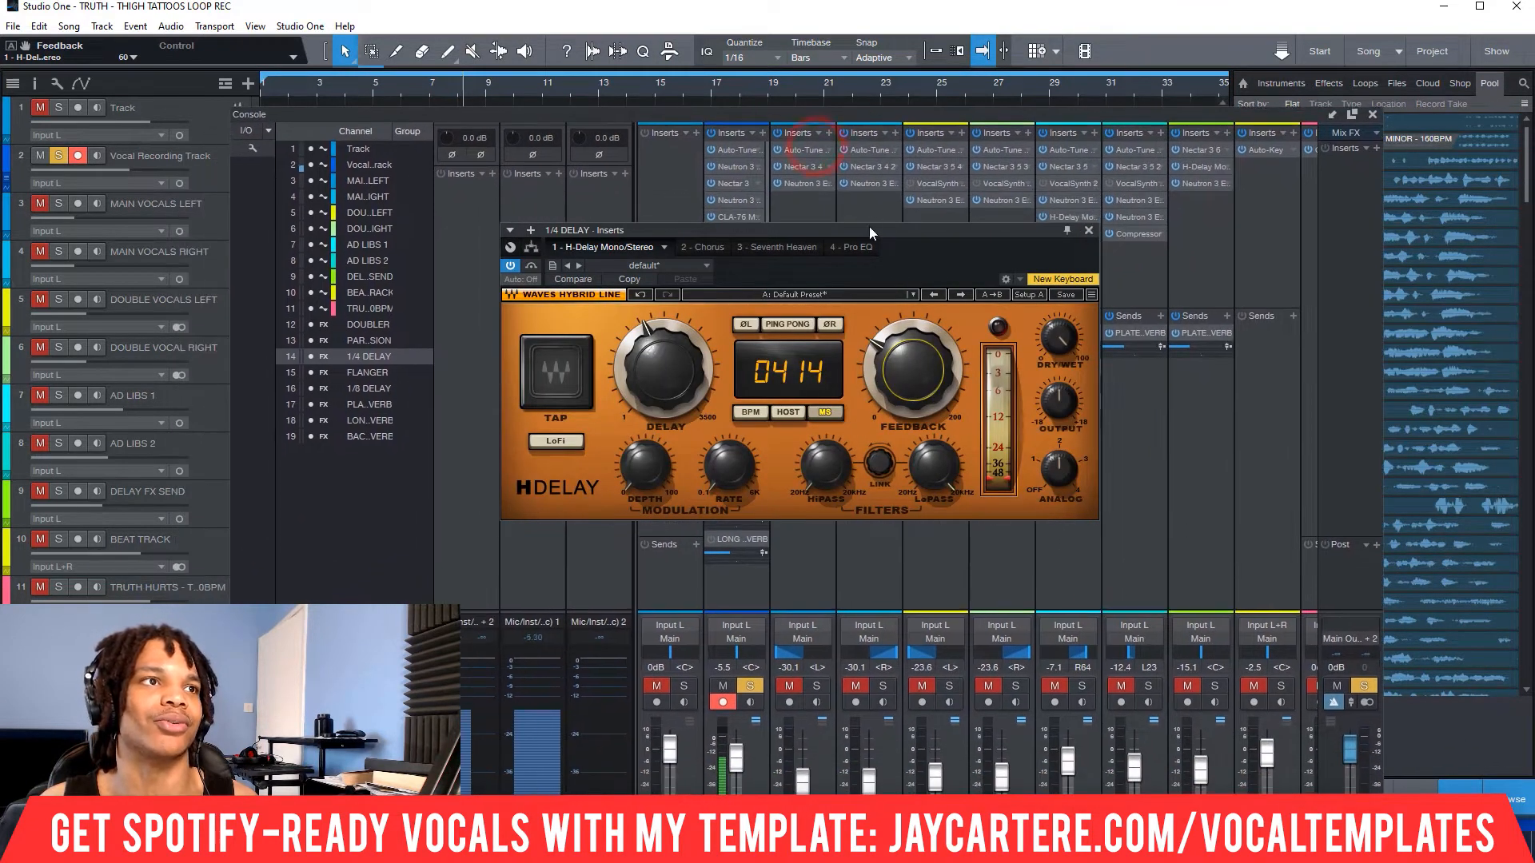
drag(869, 231, 926, 243)
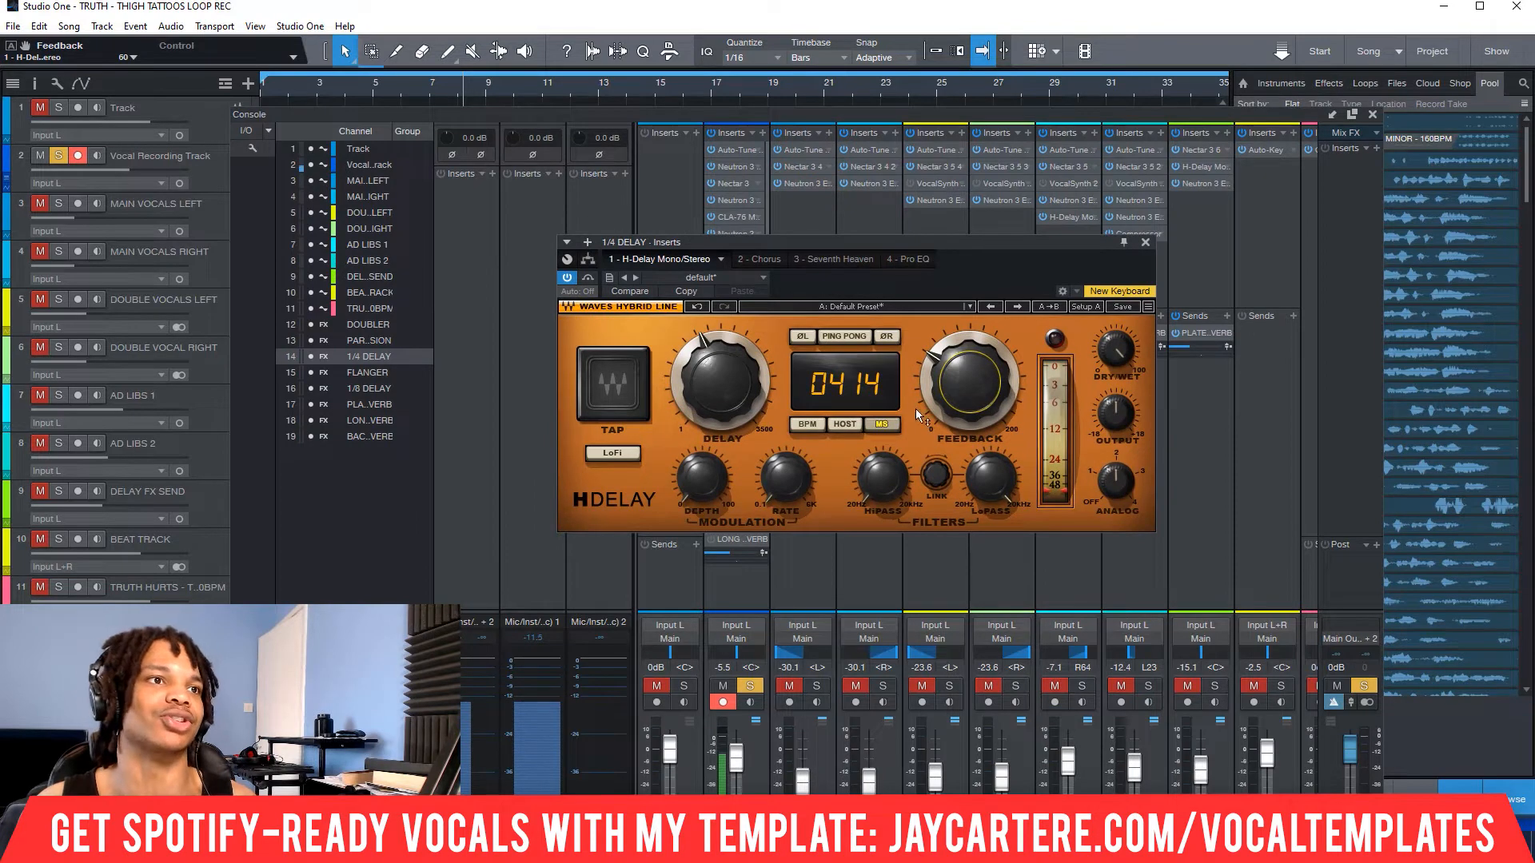
drag(945, 244, 965, 205)
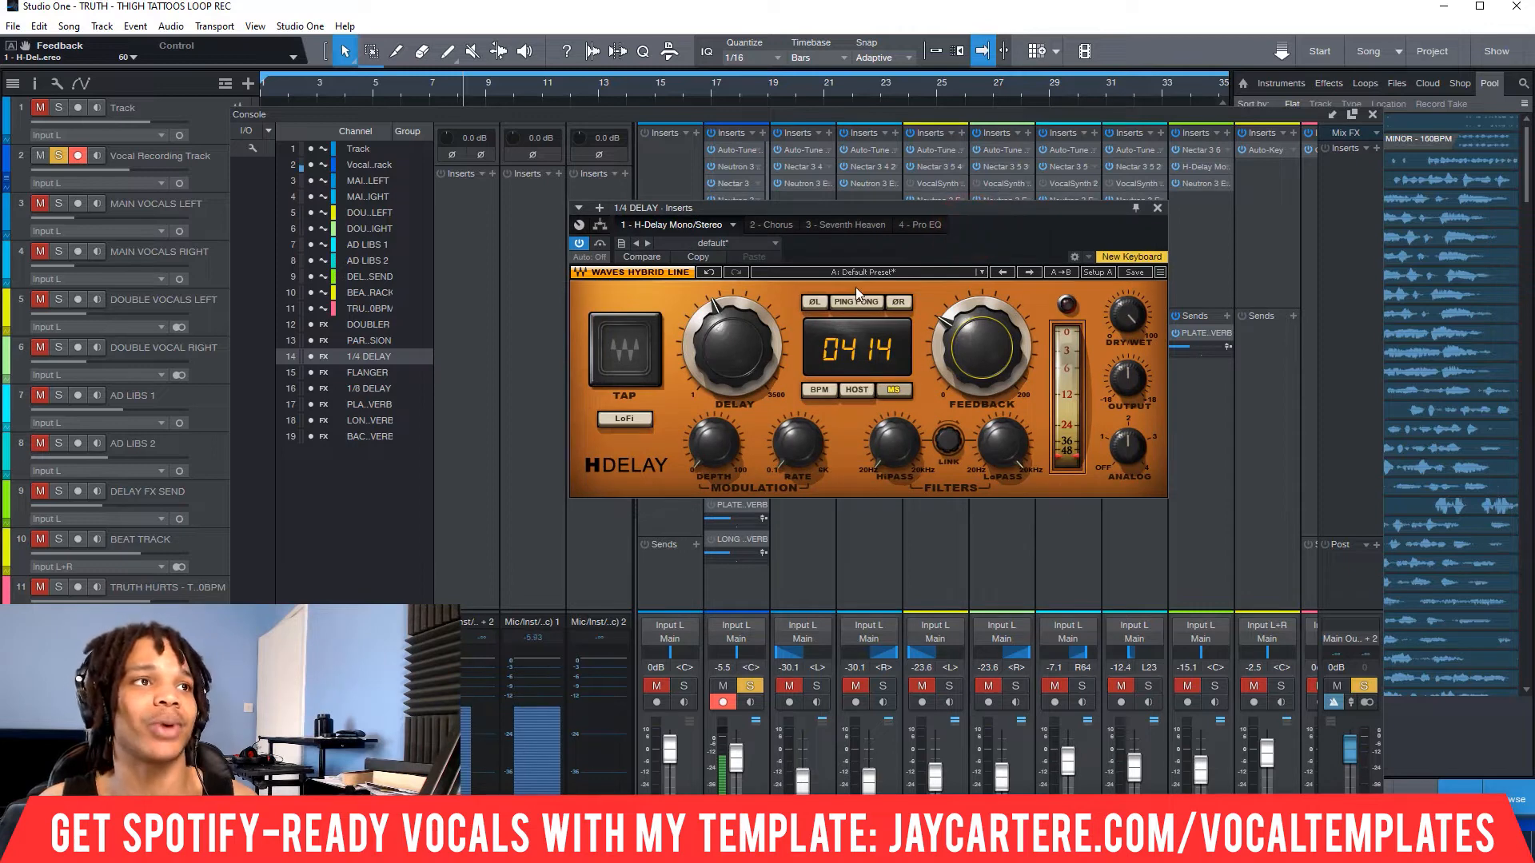
drag(884, 207, 900, 199)
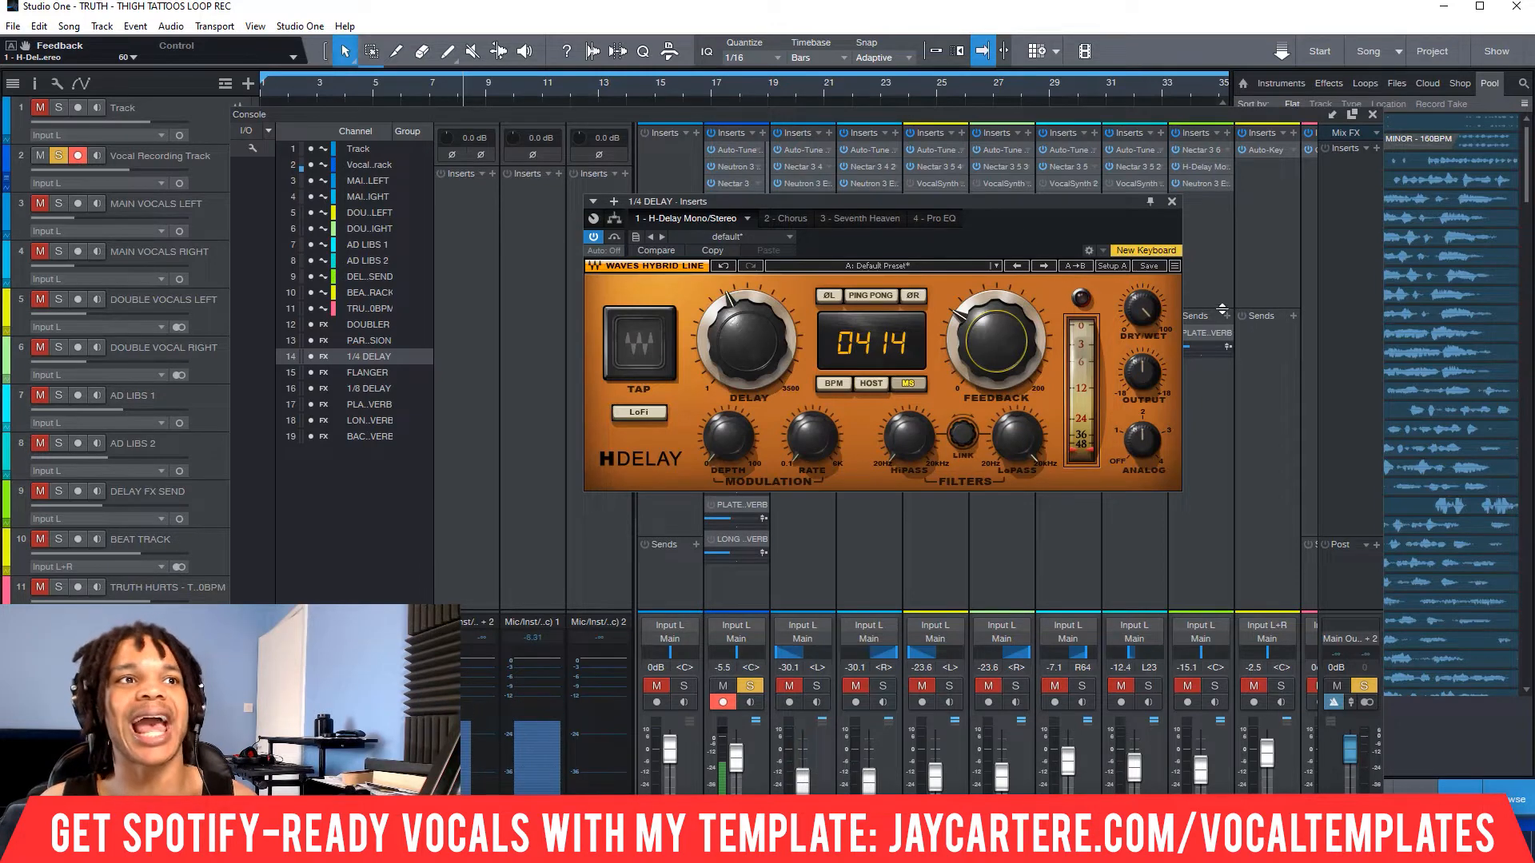
drag(915, 201, 916, 189)
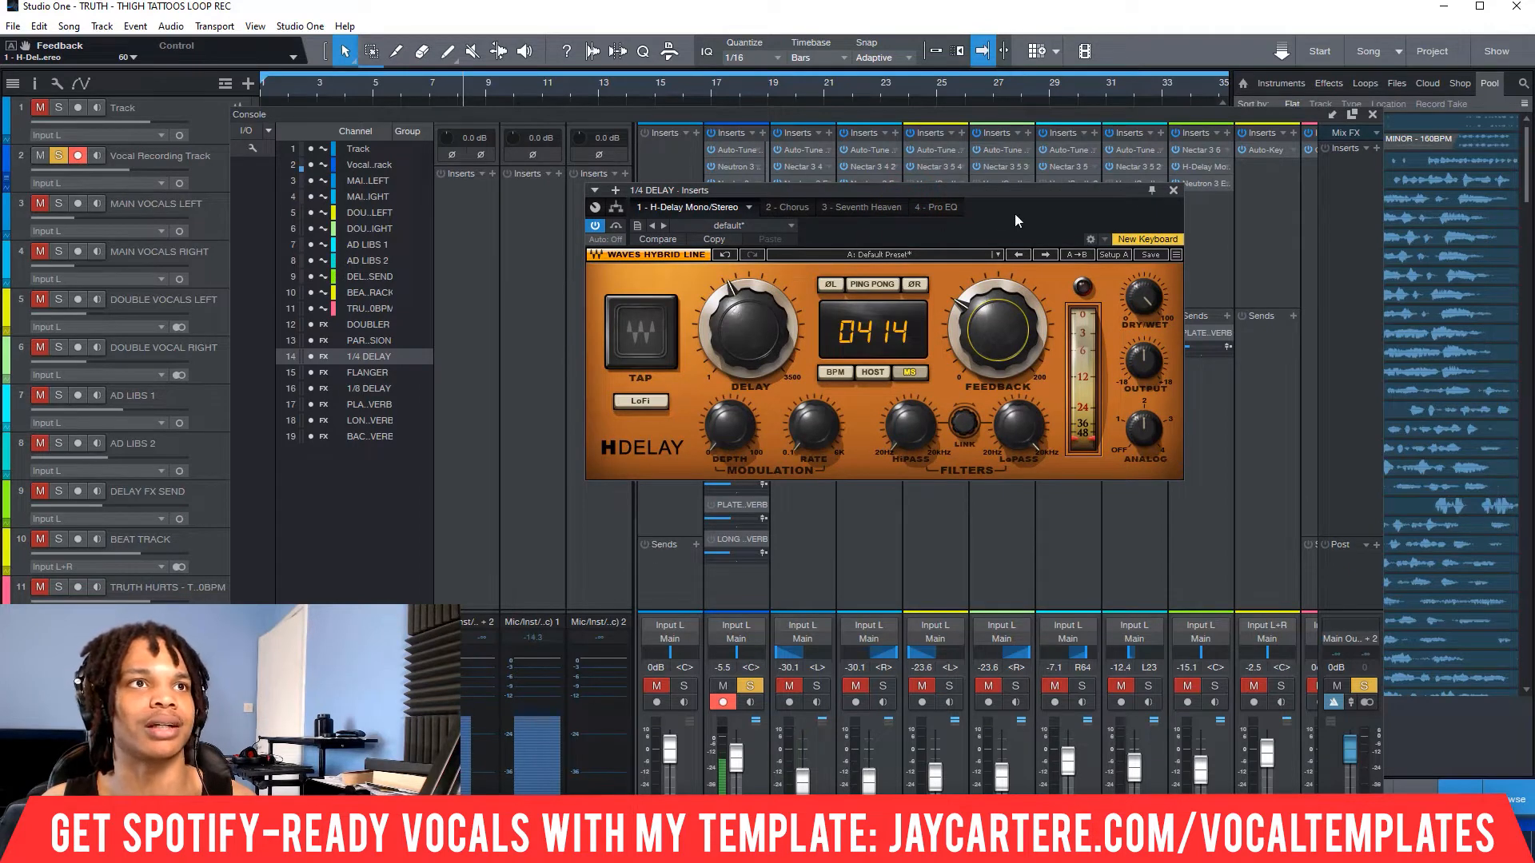
drag(1001, 193, 975, 190)
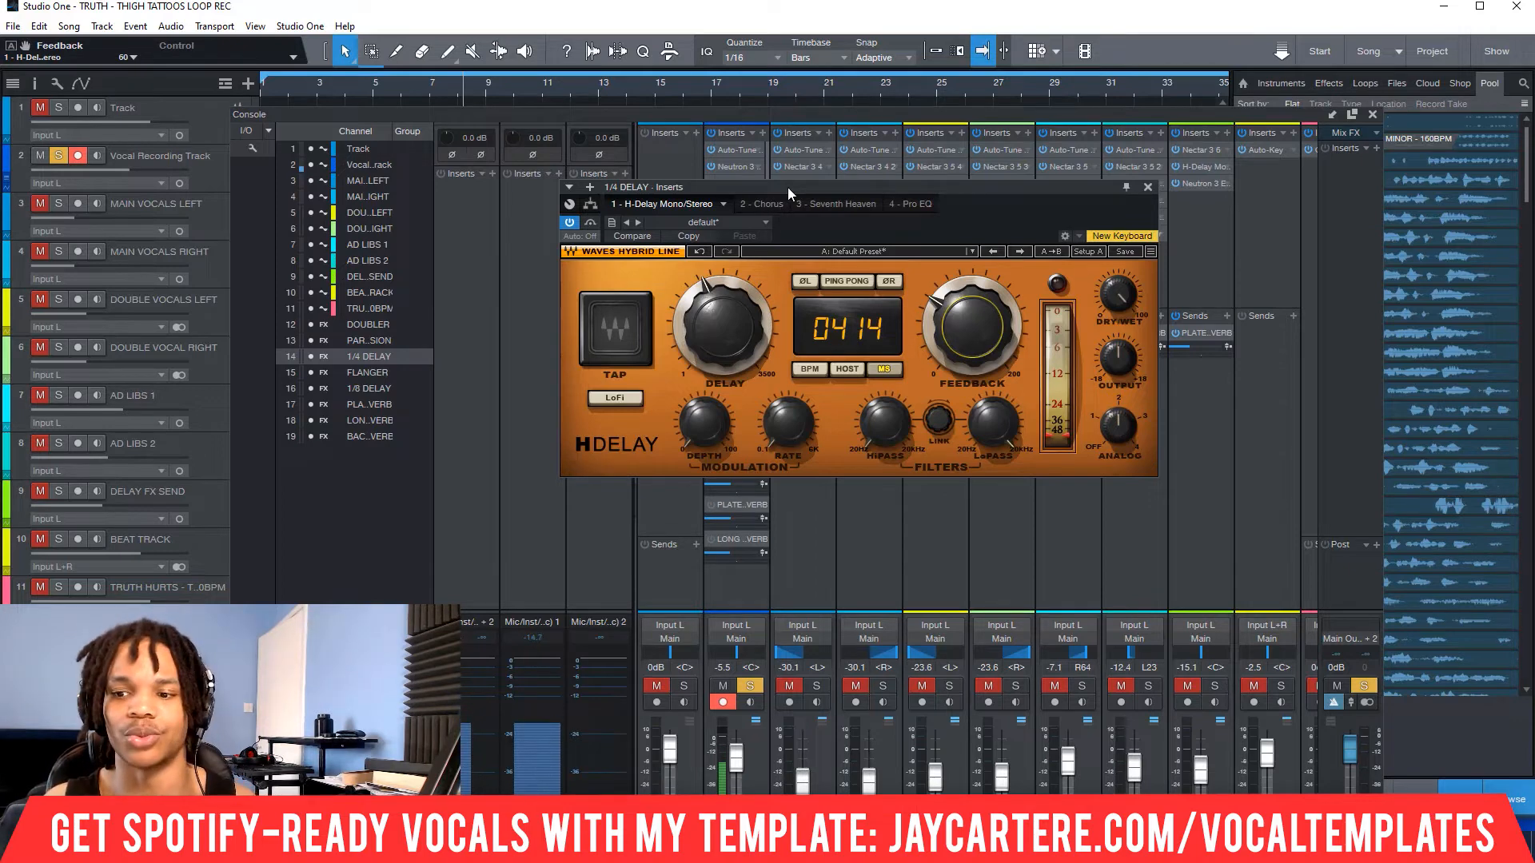
- Close the 1/4 DELAY plug-in window, then enable the 1/8 DELAY send on the Vocal Recording Track and turn off its 1/4 DELAY send
drag(788, 187, 770, 164)
click(1009, 178)
click(1130, 165)
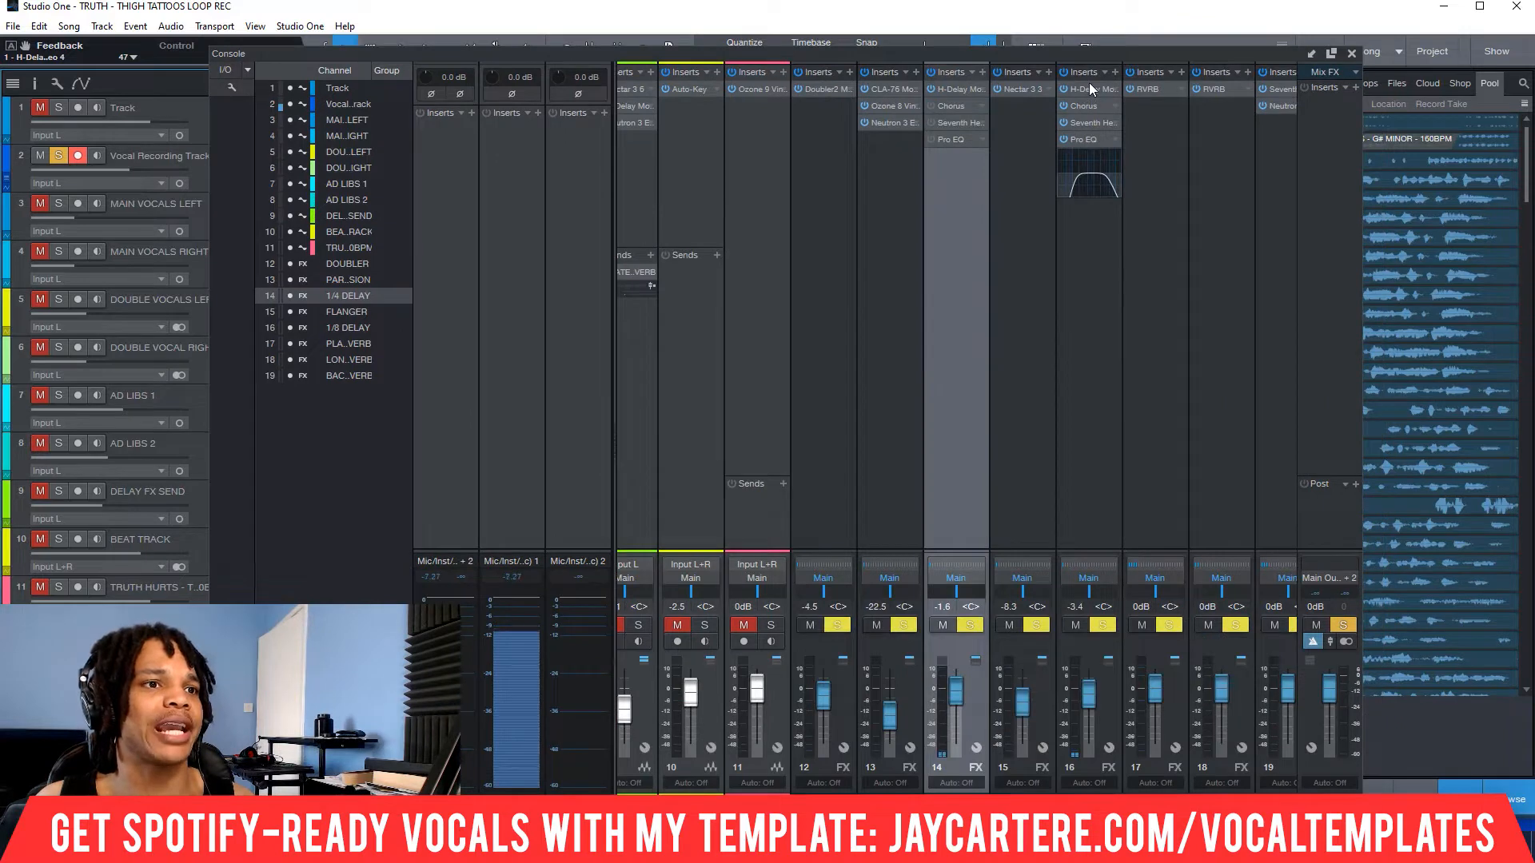
drag(1039, 802, 719, 802)
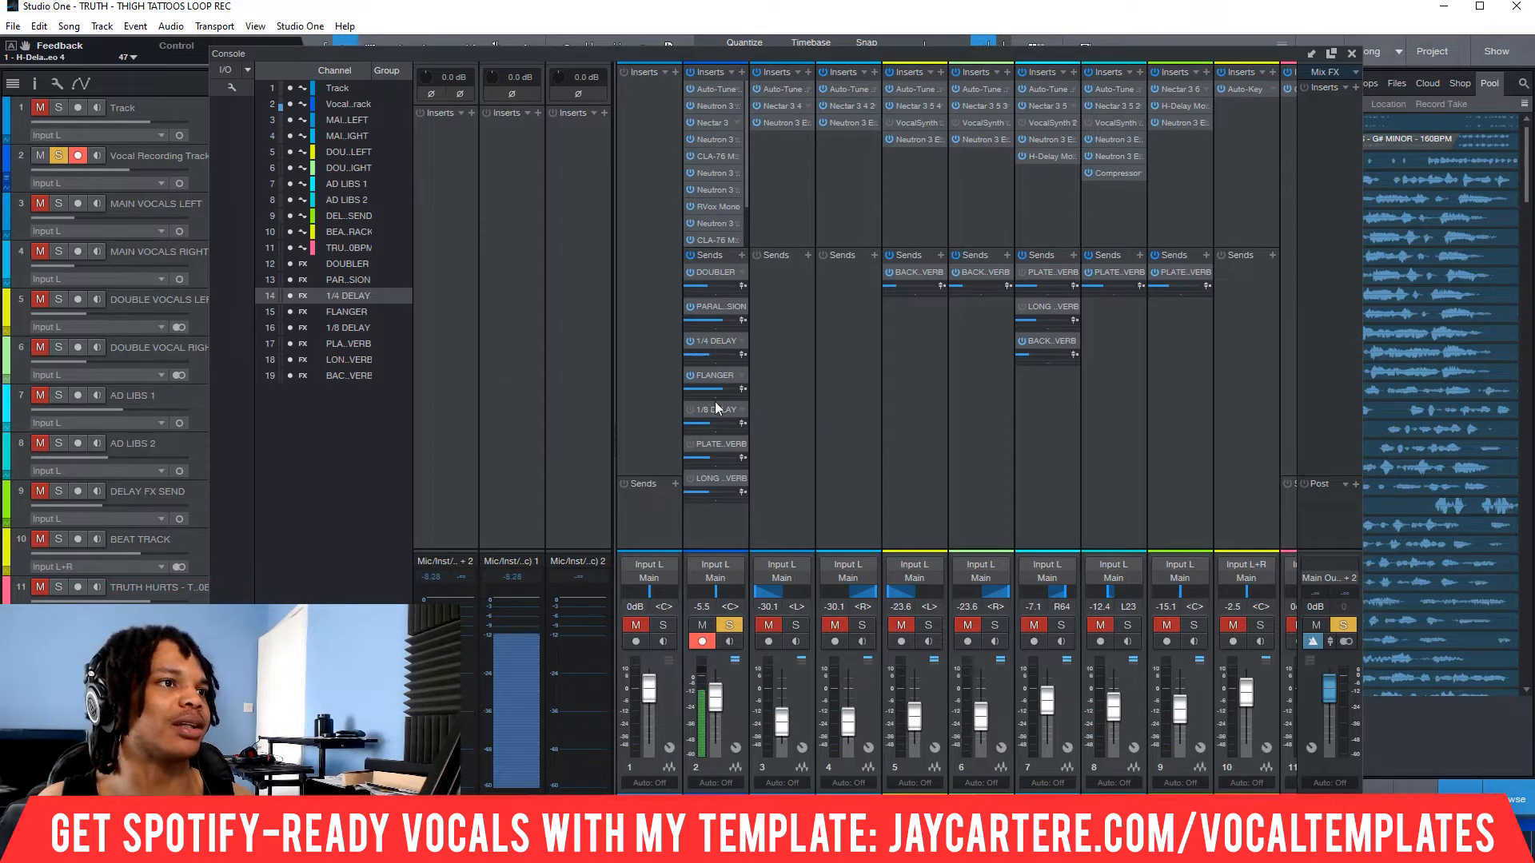
click(690, 409)
click(689, 340)
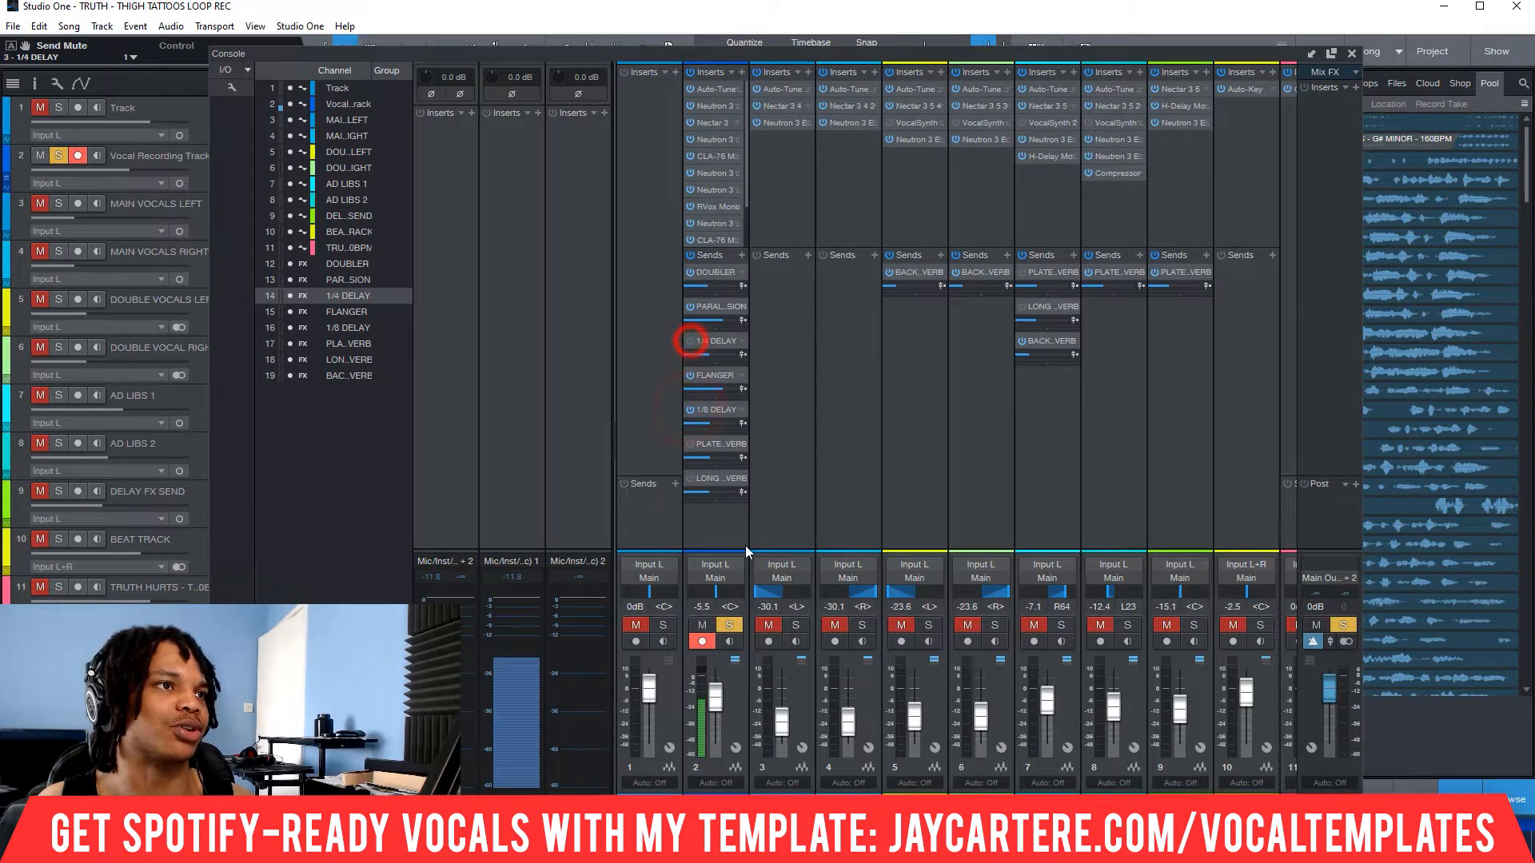
- Bypass Chorus, Seventh Heaven and Pro EQ on the 1/8 DELAY channel and open its H-Delay for playback
drag(736, 816, 1033, 816)
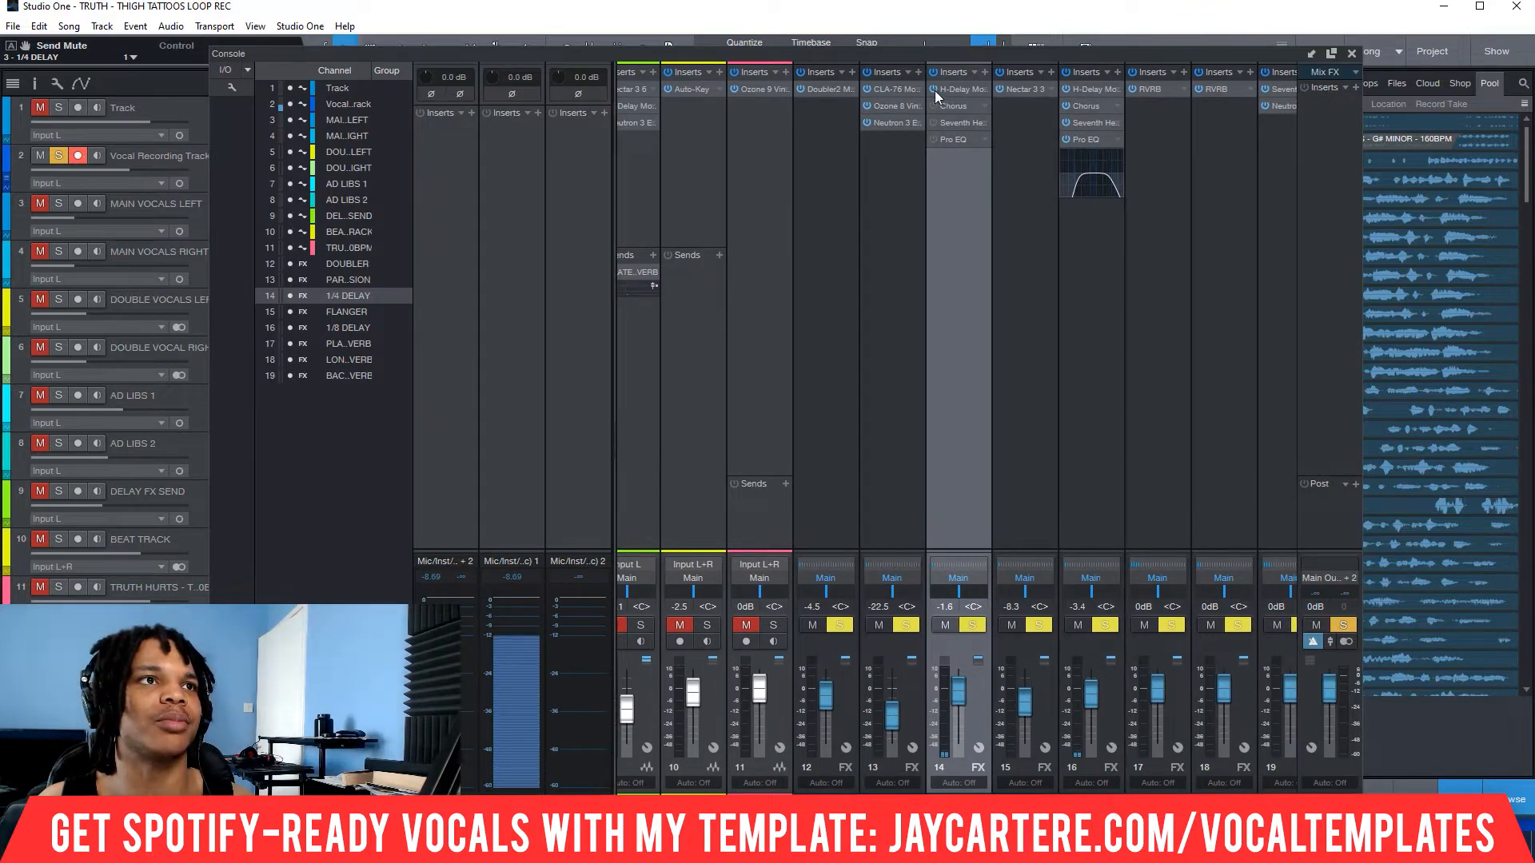
click(1066, 110)
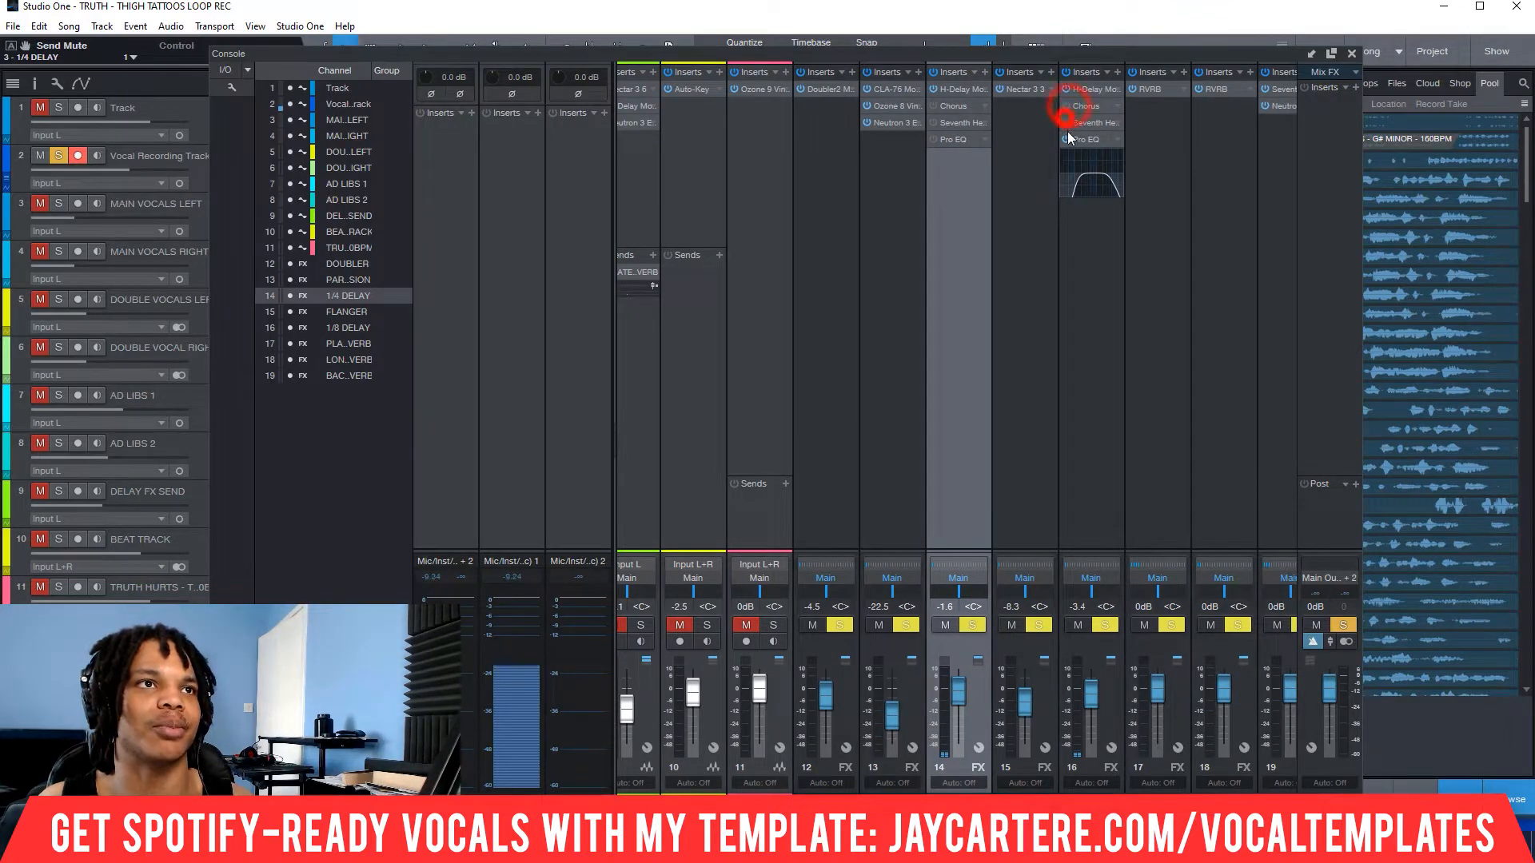
double_click(1092, 91)
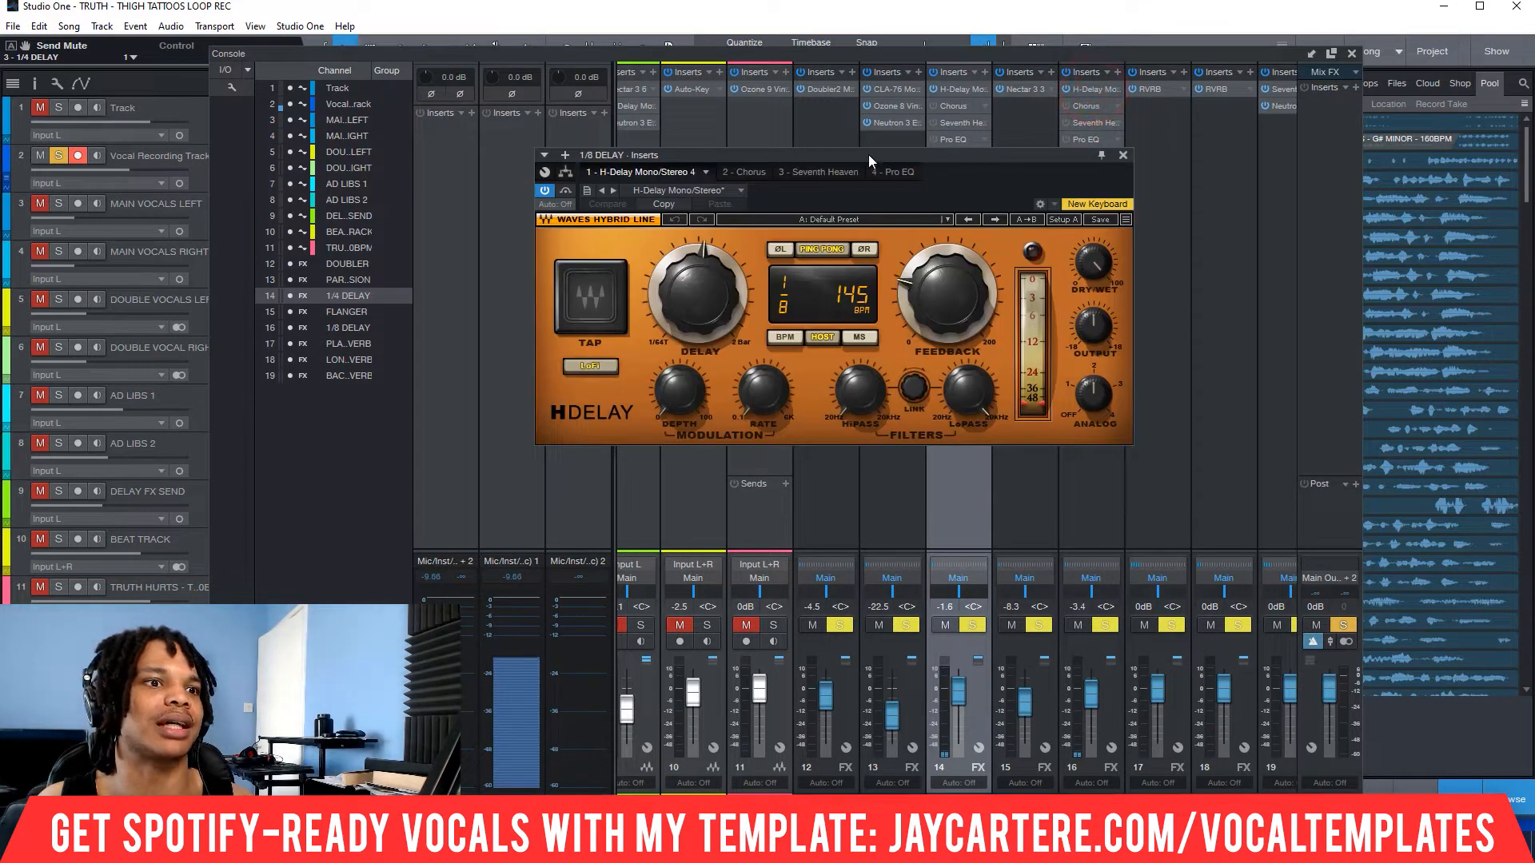
drag(863, 155, 878, 205)
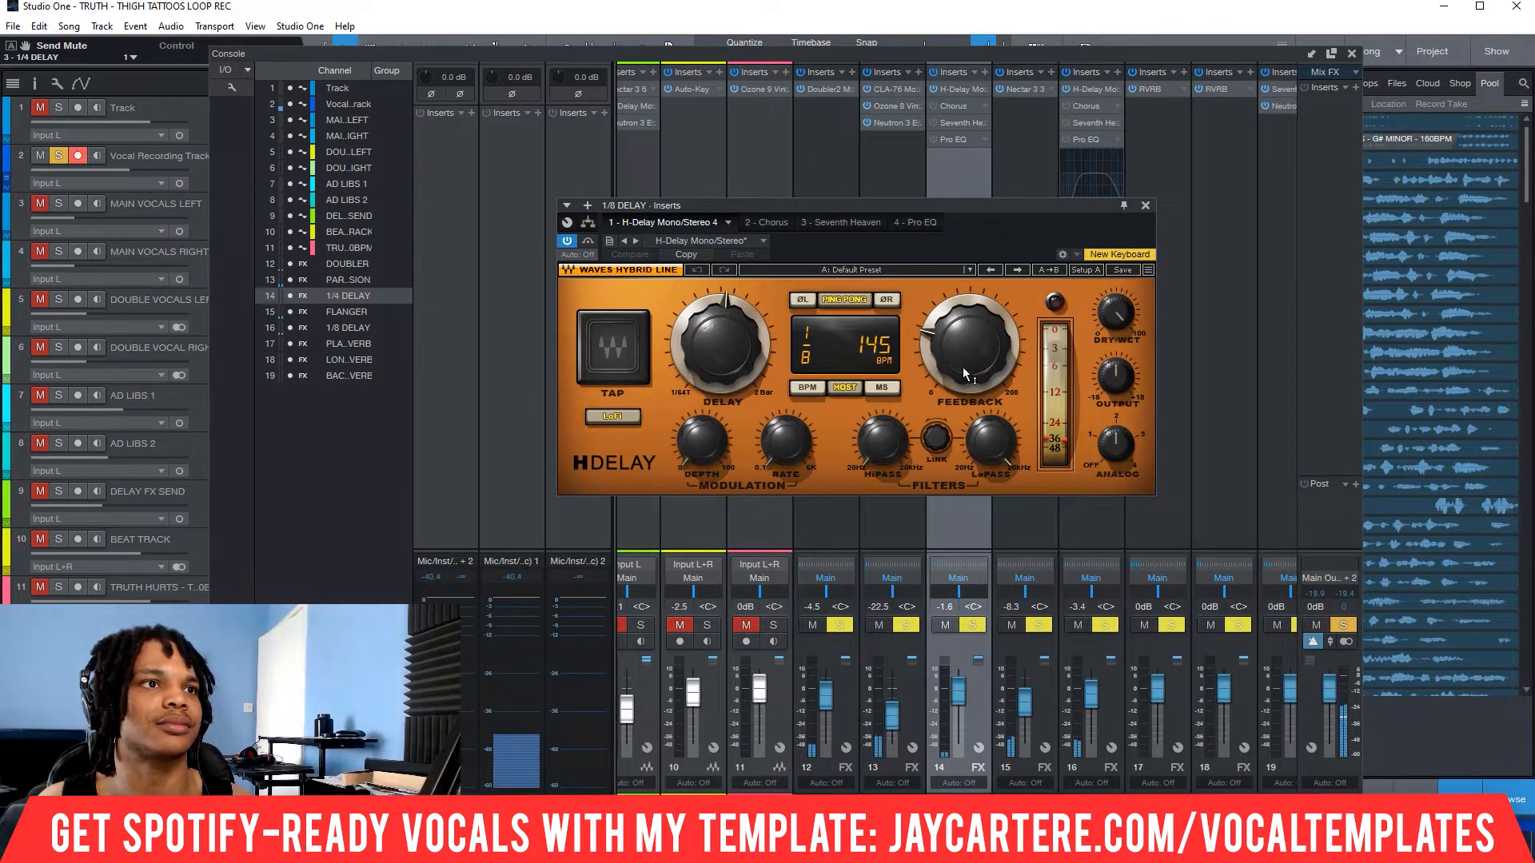
mouse_move(971, 350)
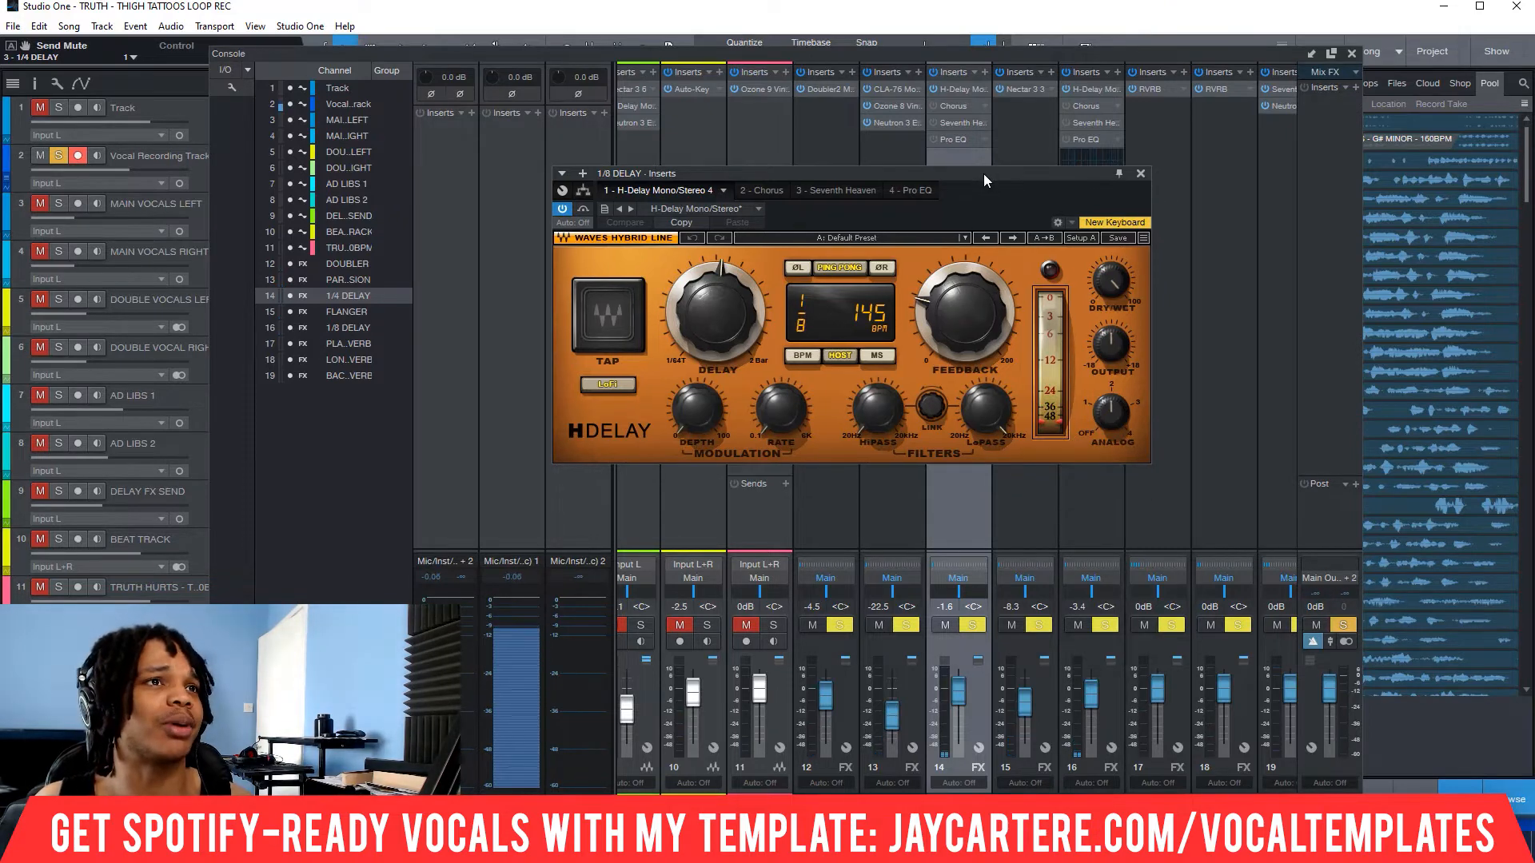
drag(983, 174, 993, 162)
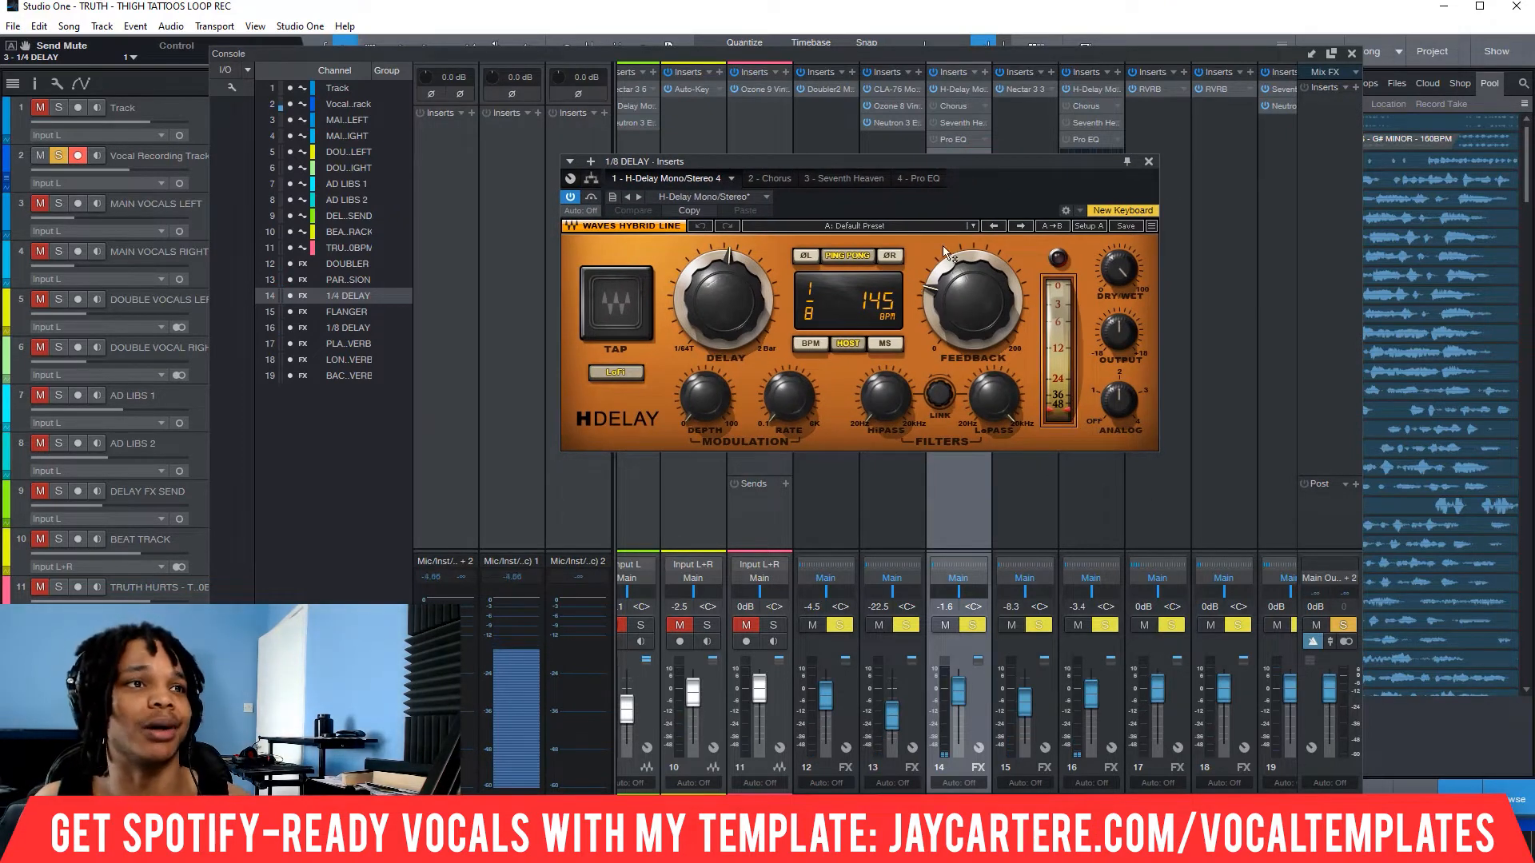
- Point out Ping Pong and compare the 1/8 delay with LoFi off and on, leaving both enabled
mouse_move(932, 289)
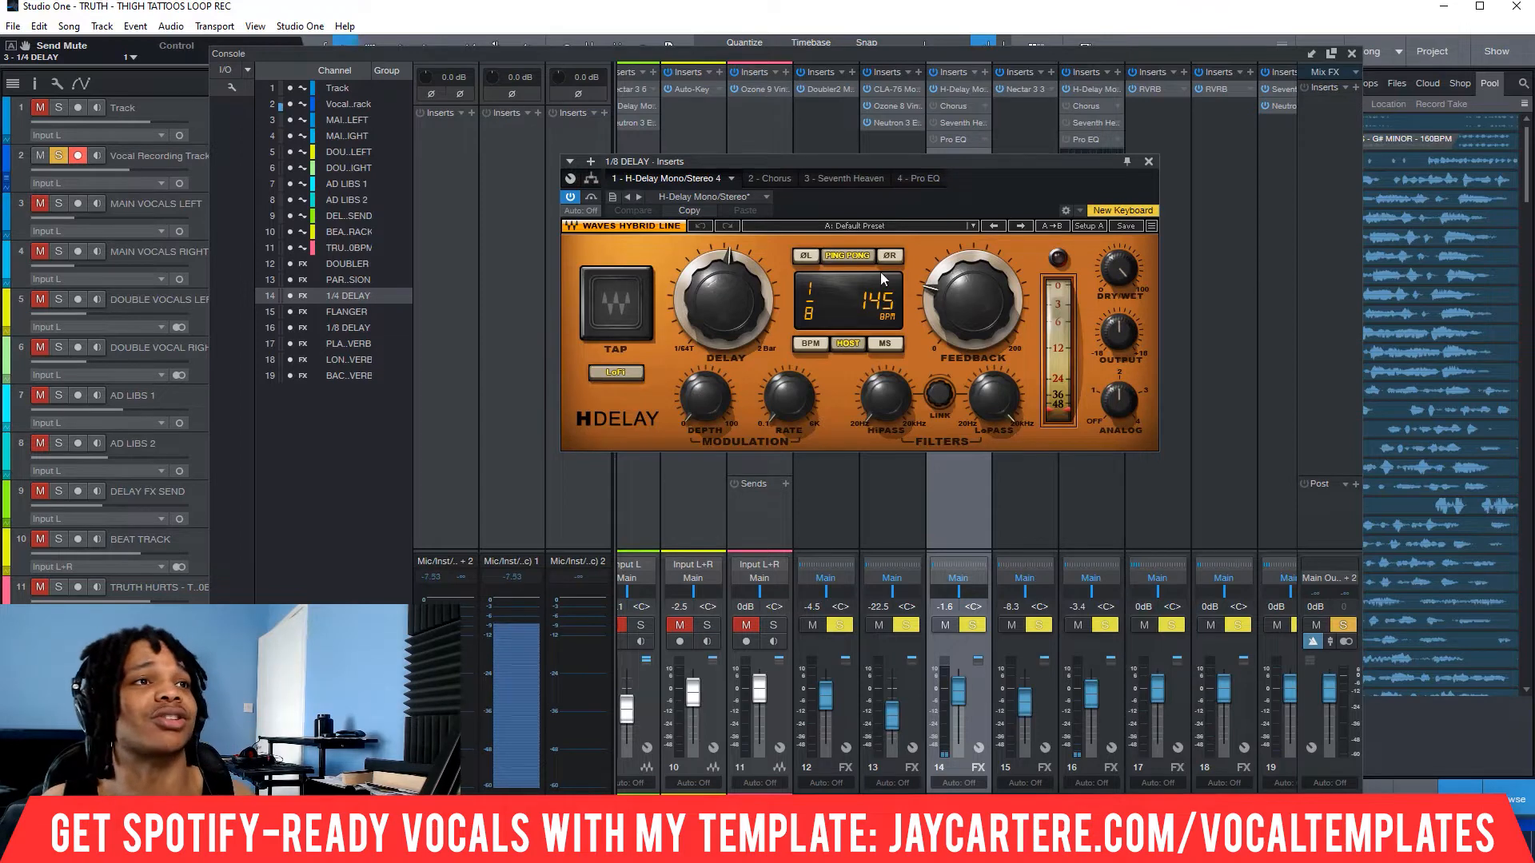
click(842, 256)
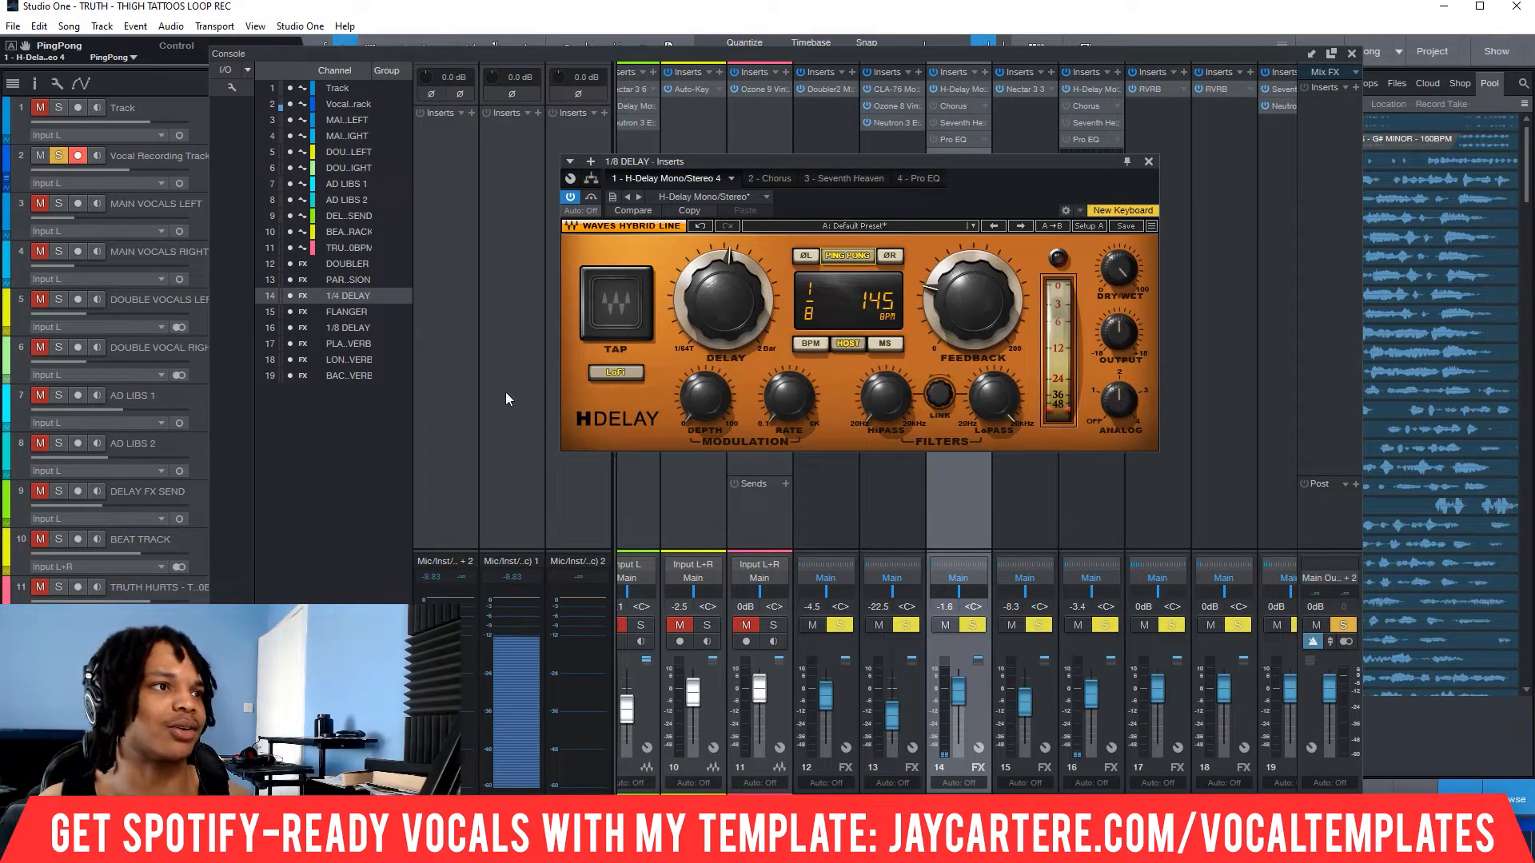
click(625, 374)
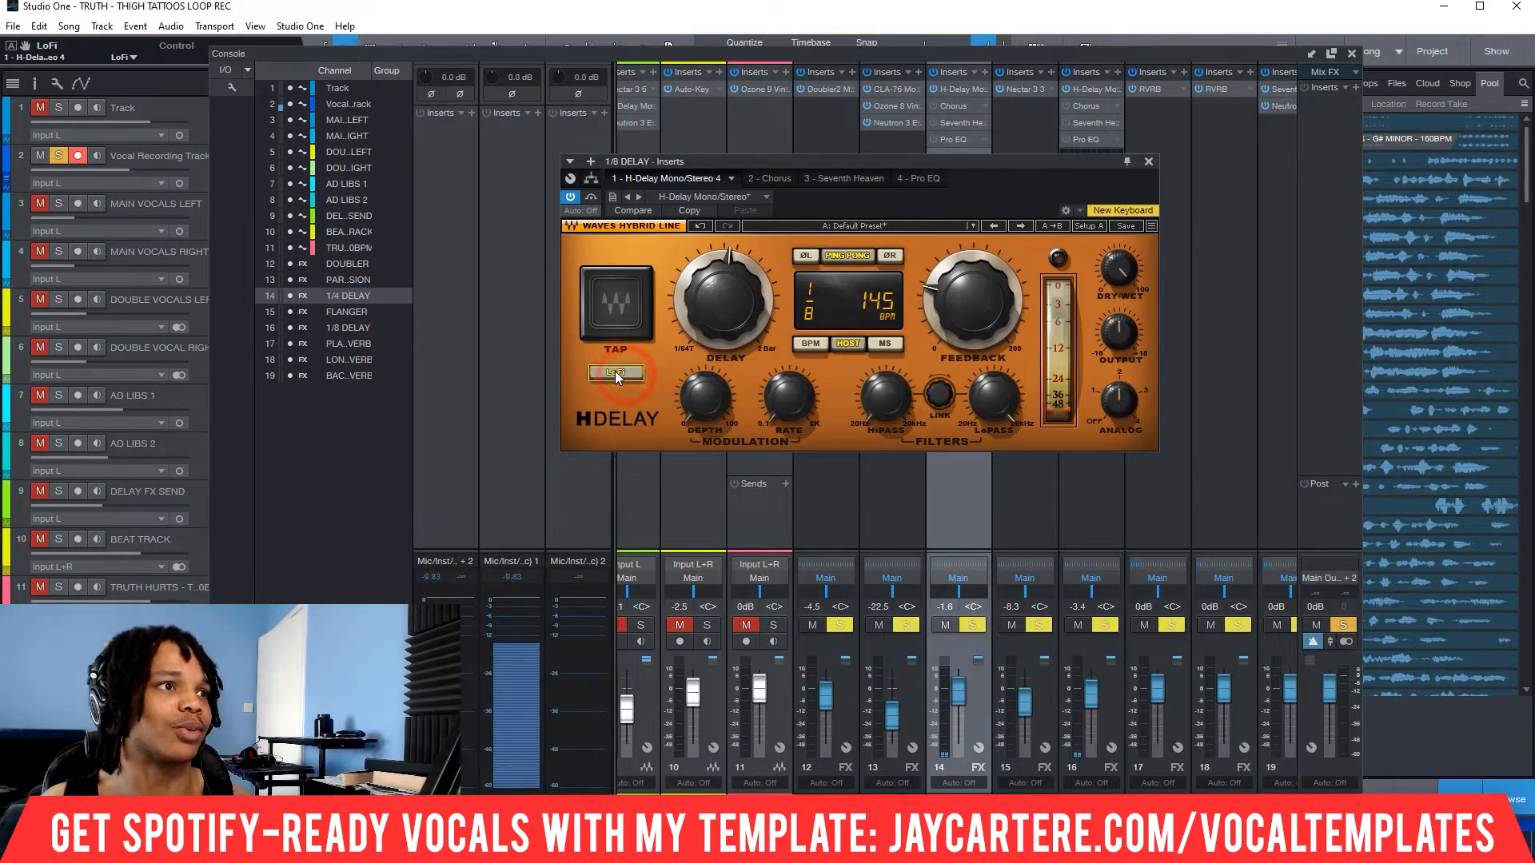
click(623, 374)
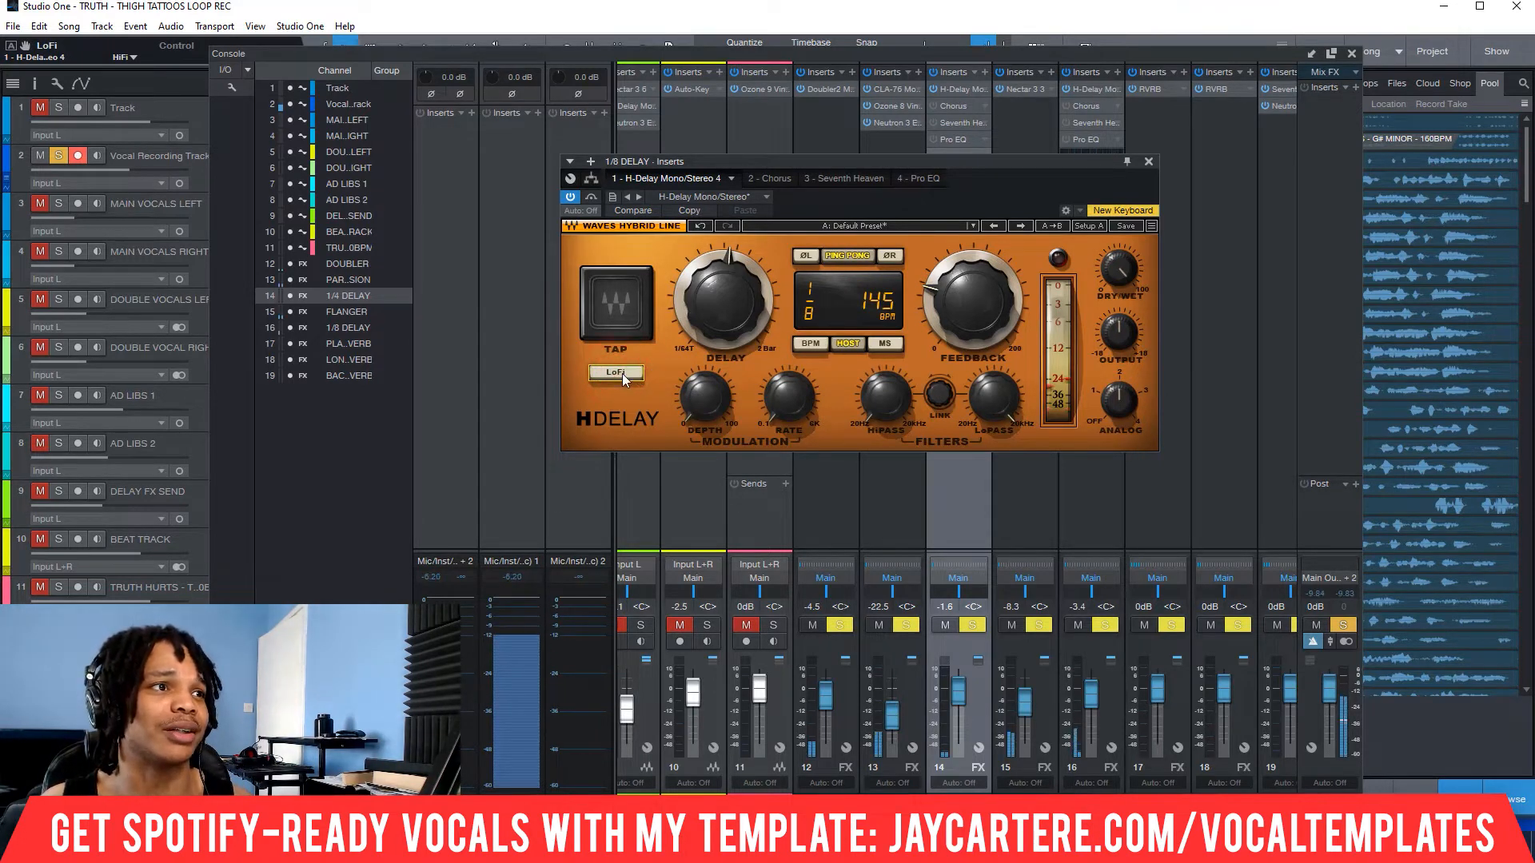
click(623, 374)
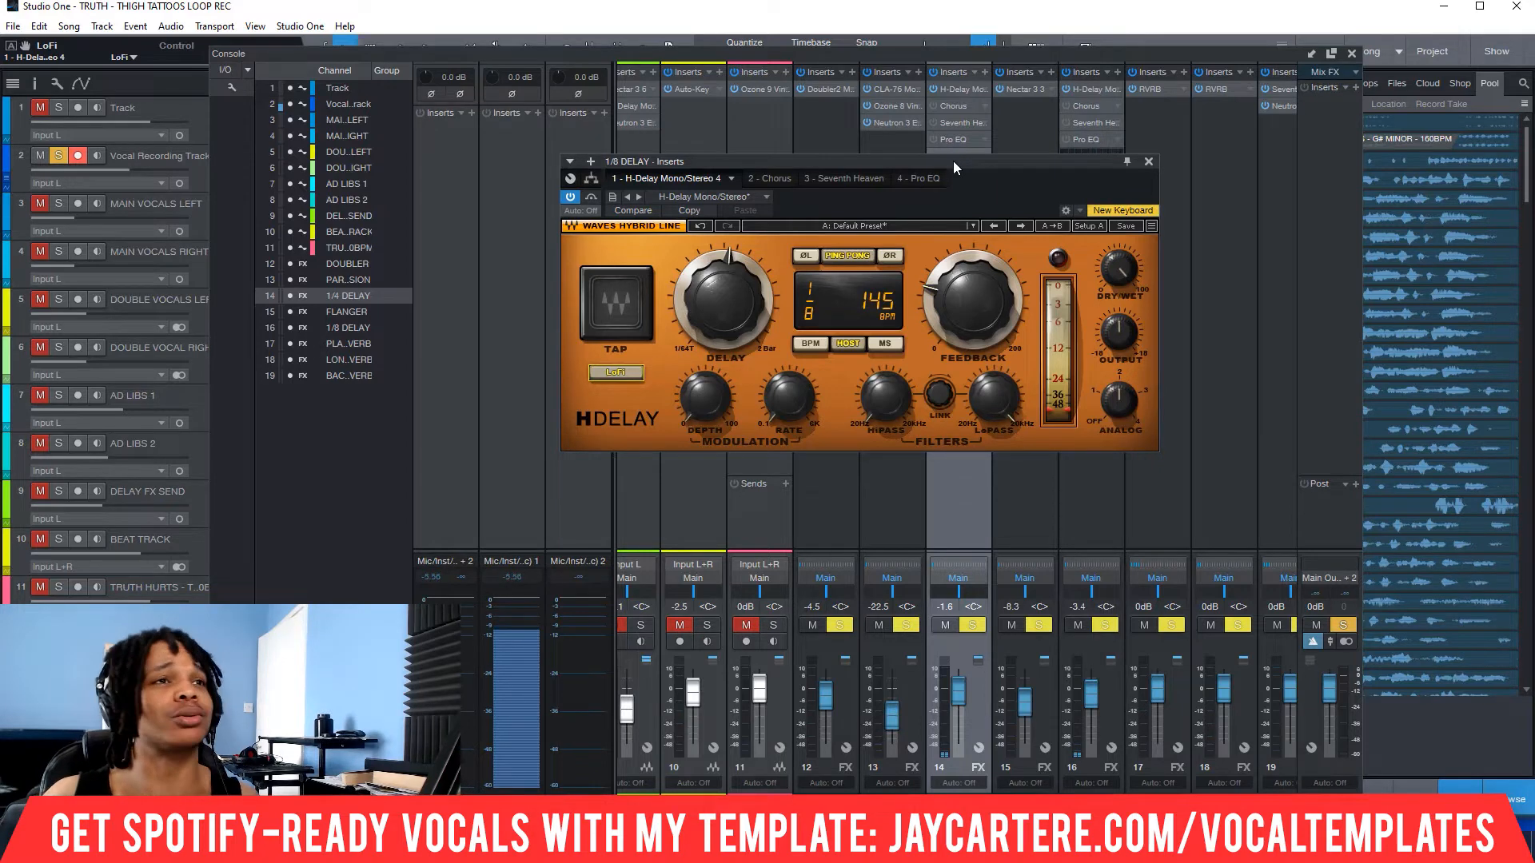
- Close the 1/8 DELAY plug-in window and switch the Vocal Recording Track's active delay send from 1/8 DELAY back to 1/4 DELAY
drag(977, 160, 989, 169)
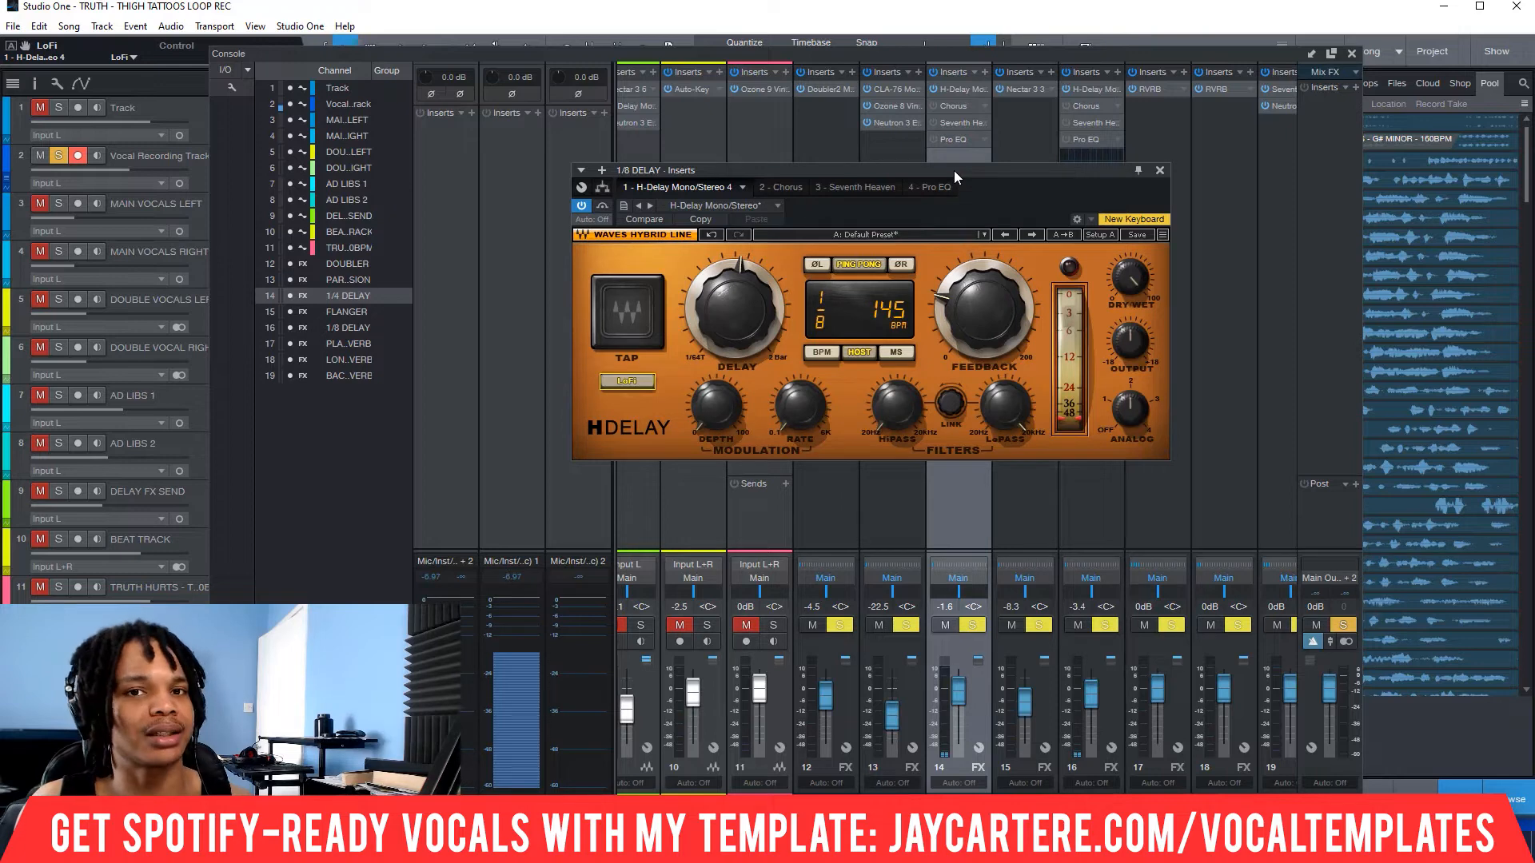
click(1160, 172)
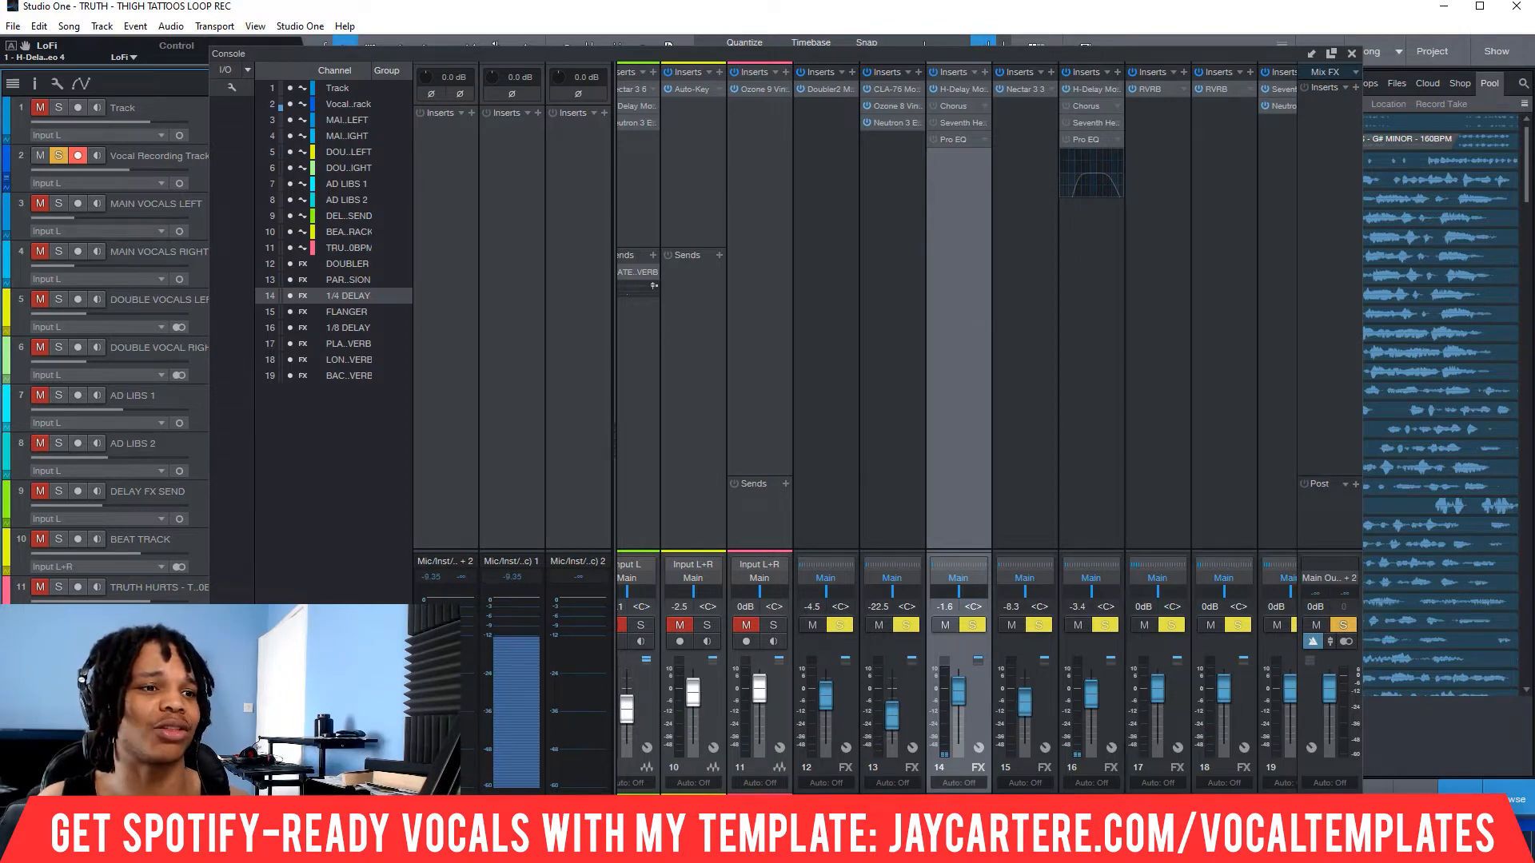
scroll(957, 431, left, 8)
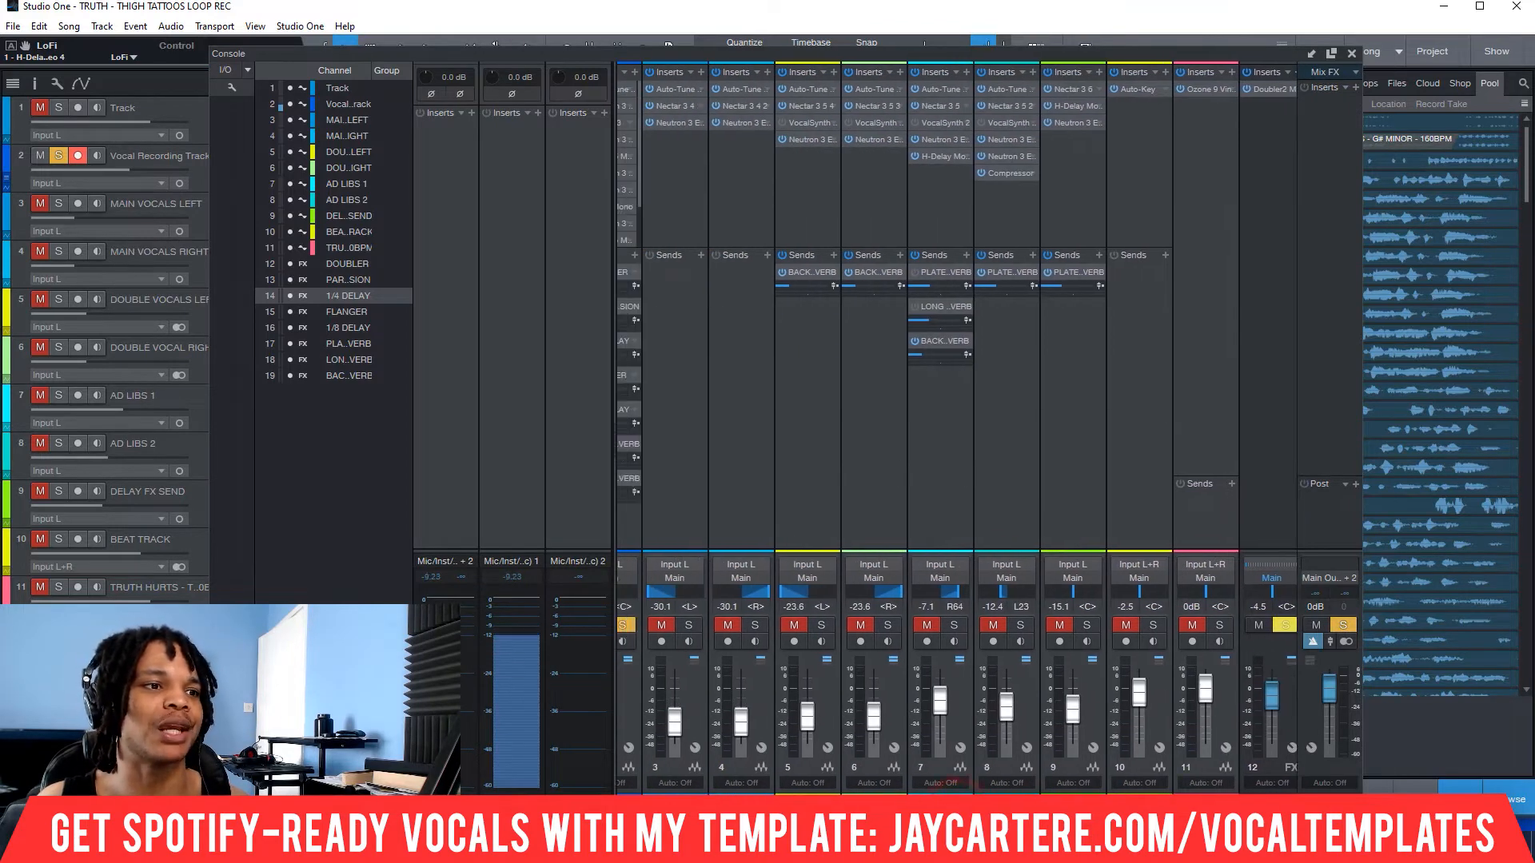
scroll(946, 794, right, 8)
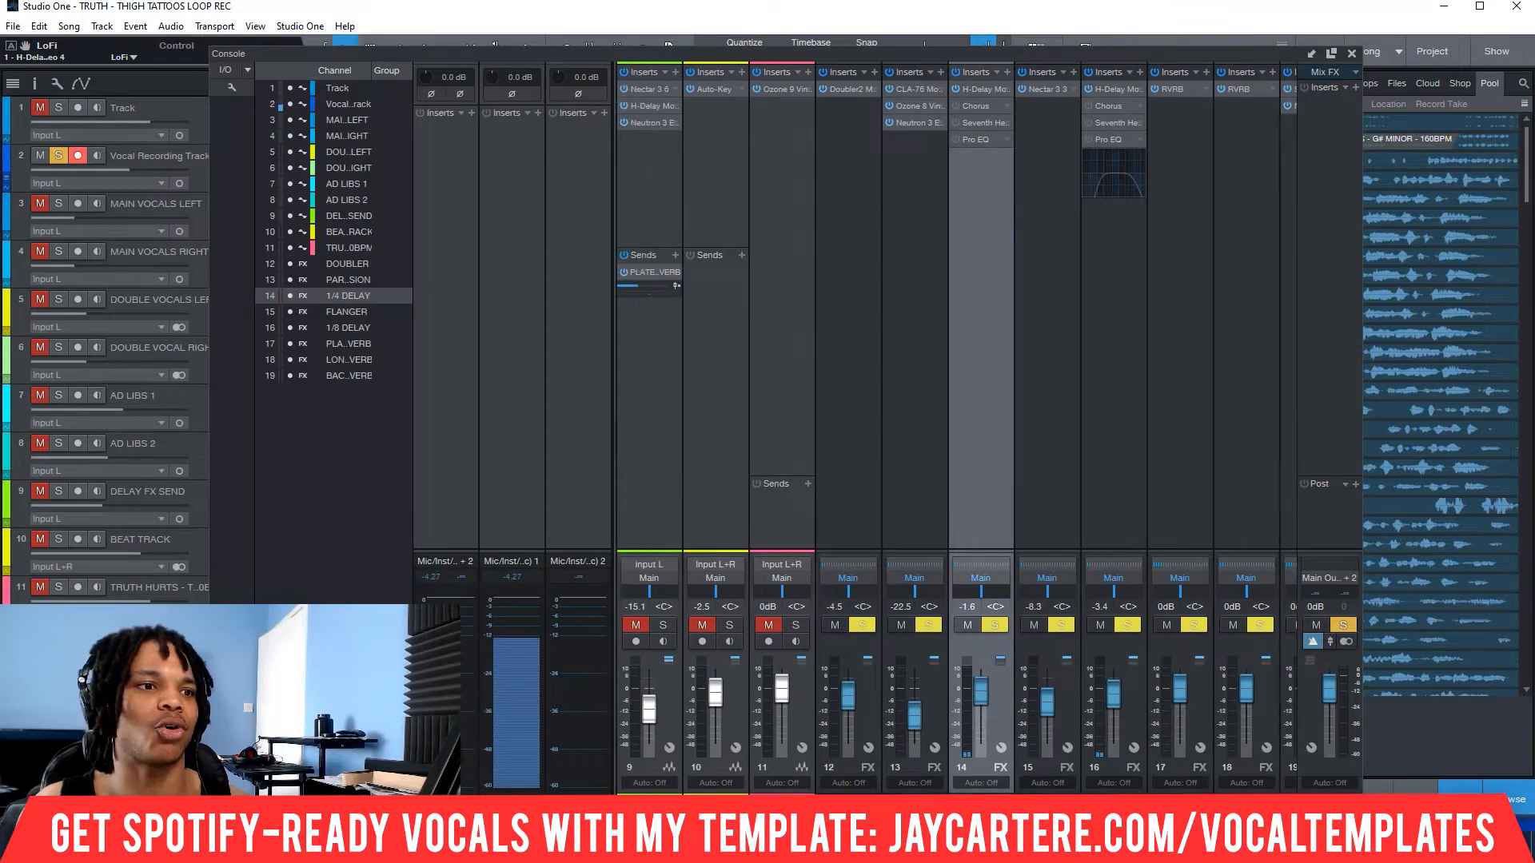
scroll(751, 774, left, 8)
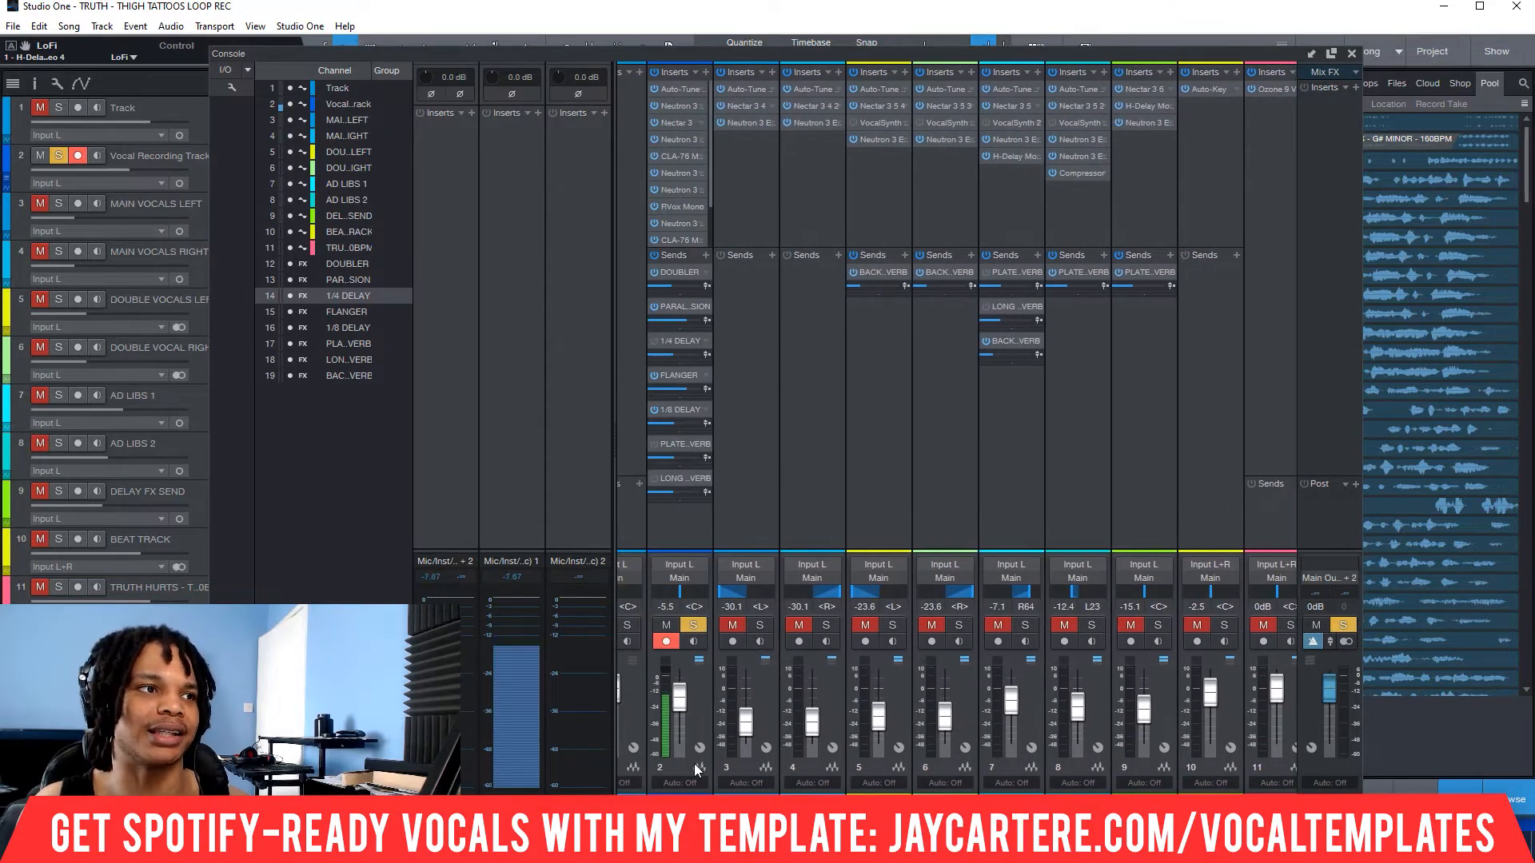
scroll(690, 764, left, 3)
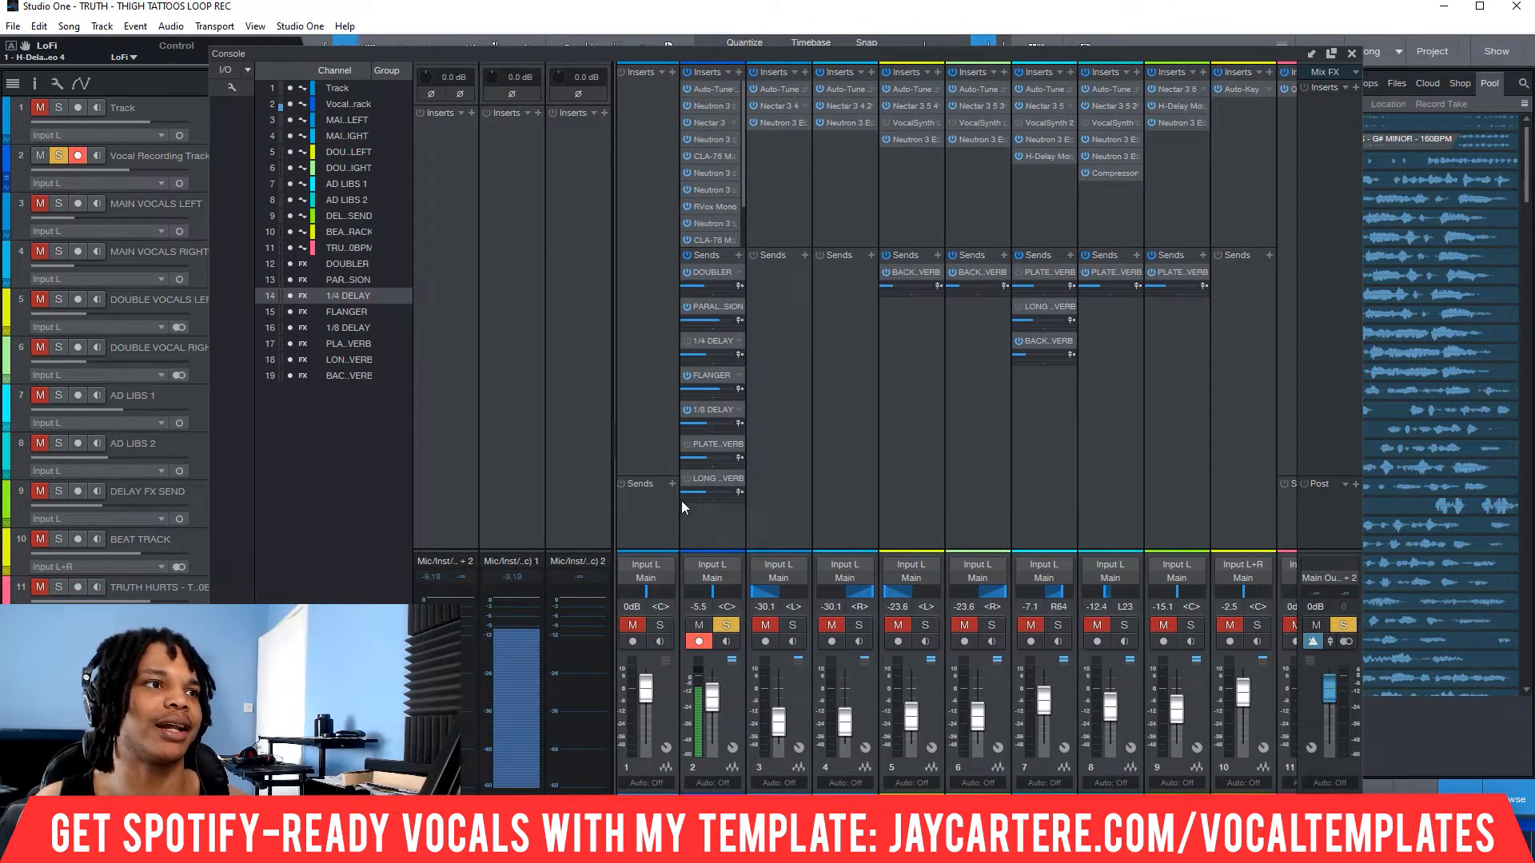
click(687, 409)
click(687, 341)
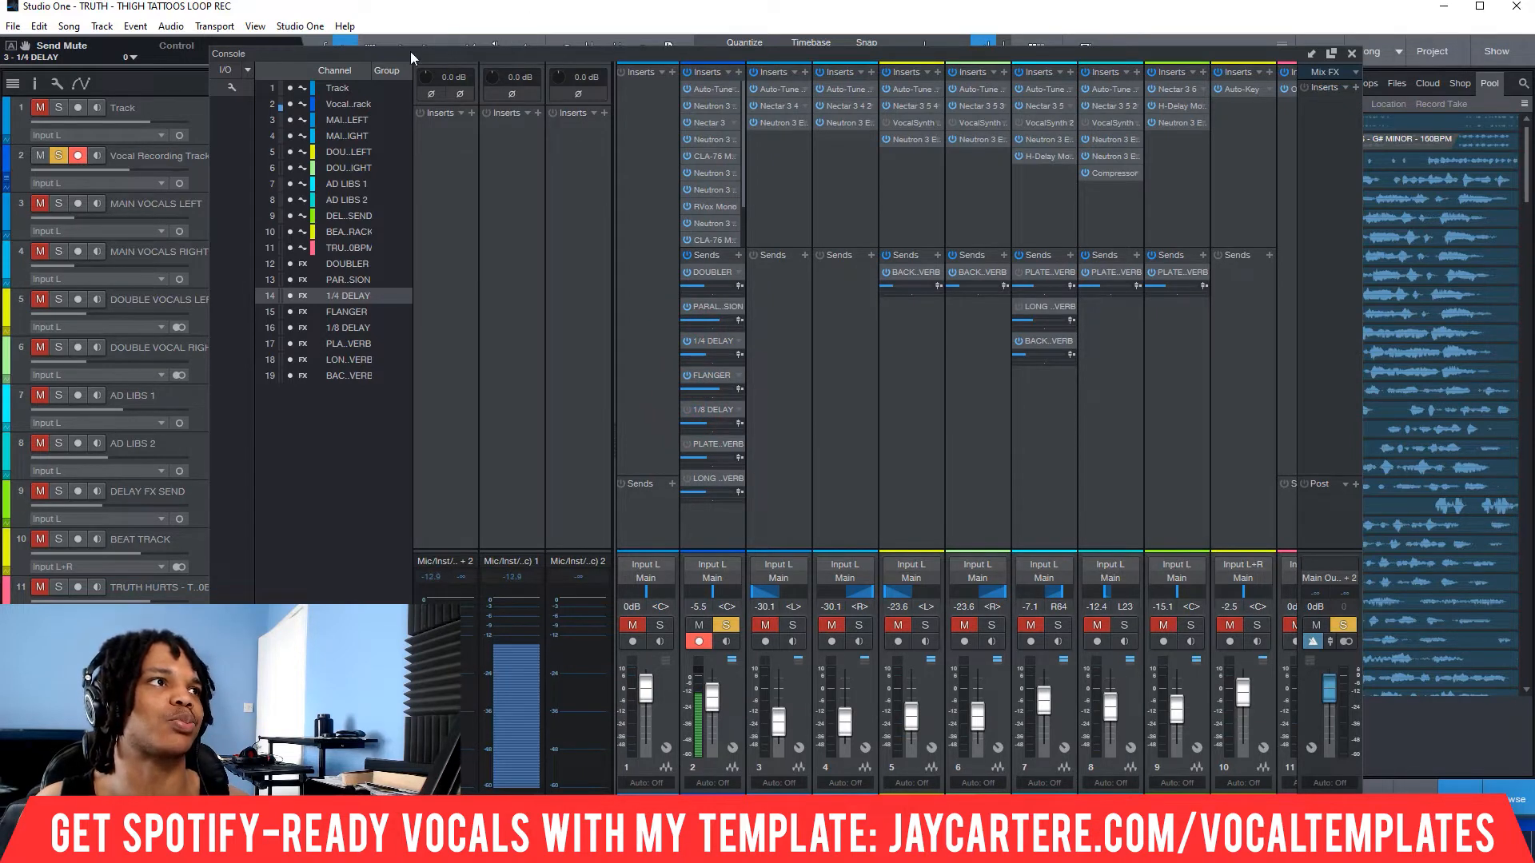
- Move the console aside, unsolo the Vocal Recording Track and play the 1/4 delay within the full mix
drag(410, 51, 1124, 169)
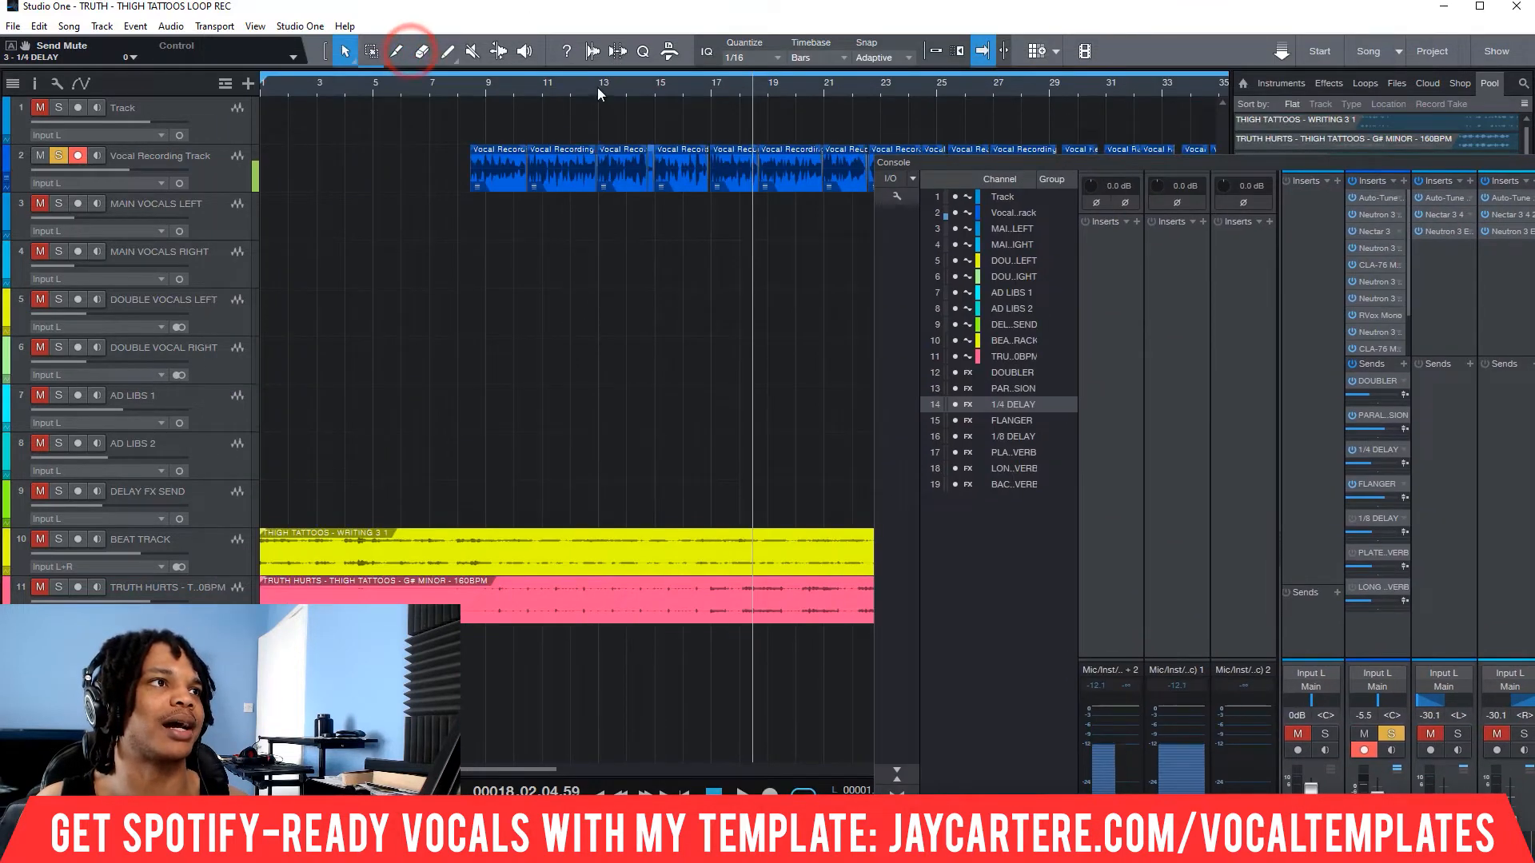
click(1391, 734)
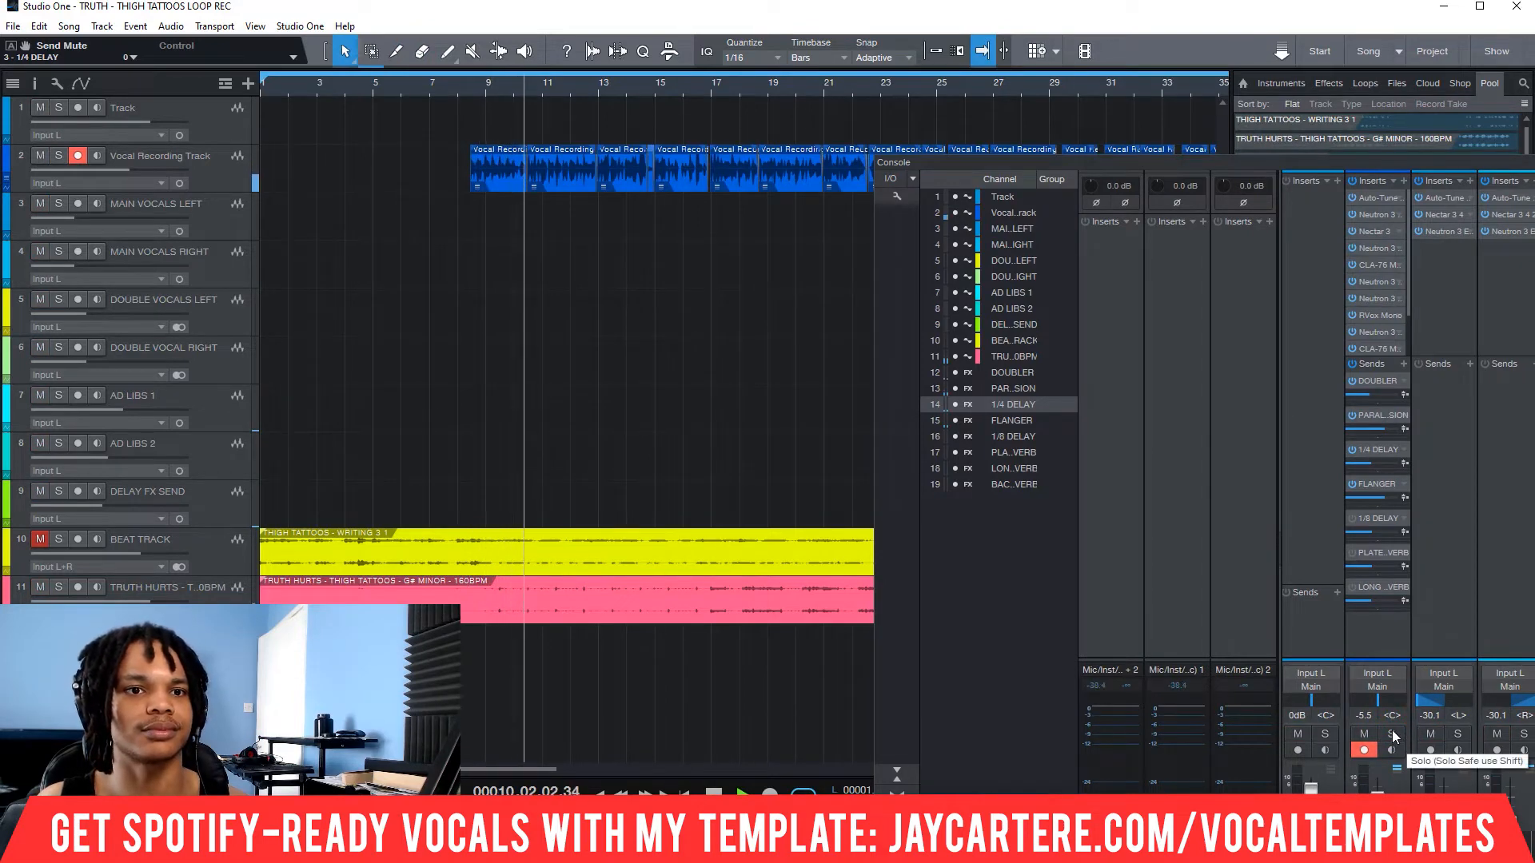
key(space)
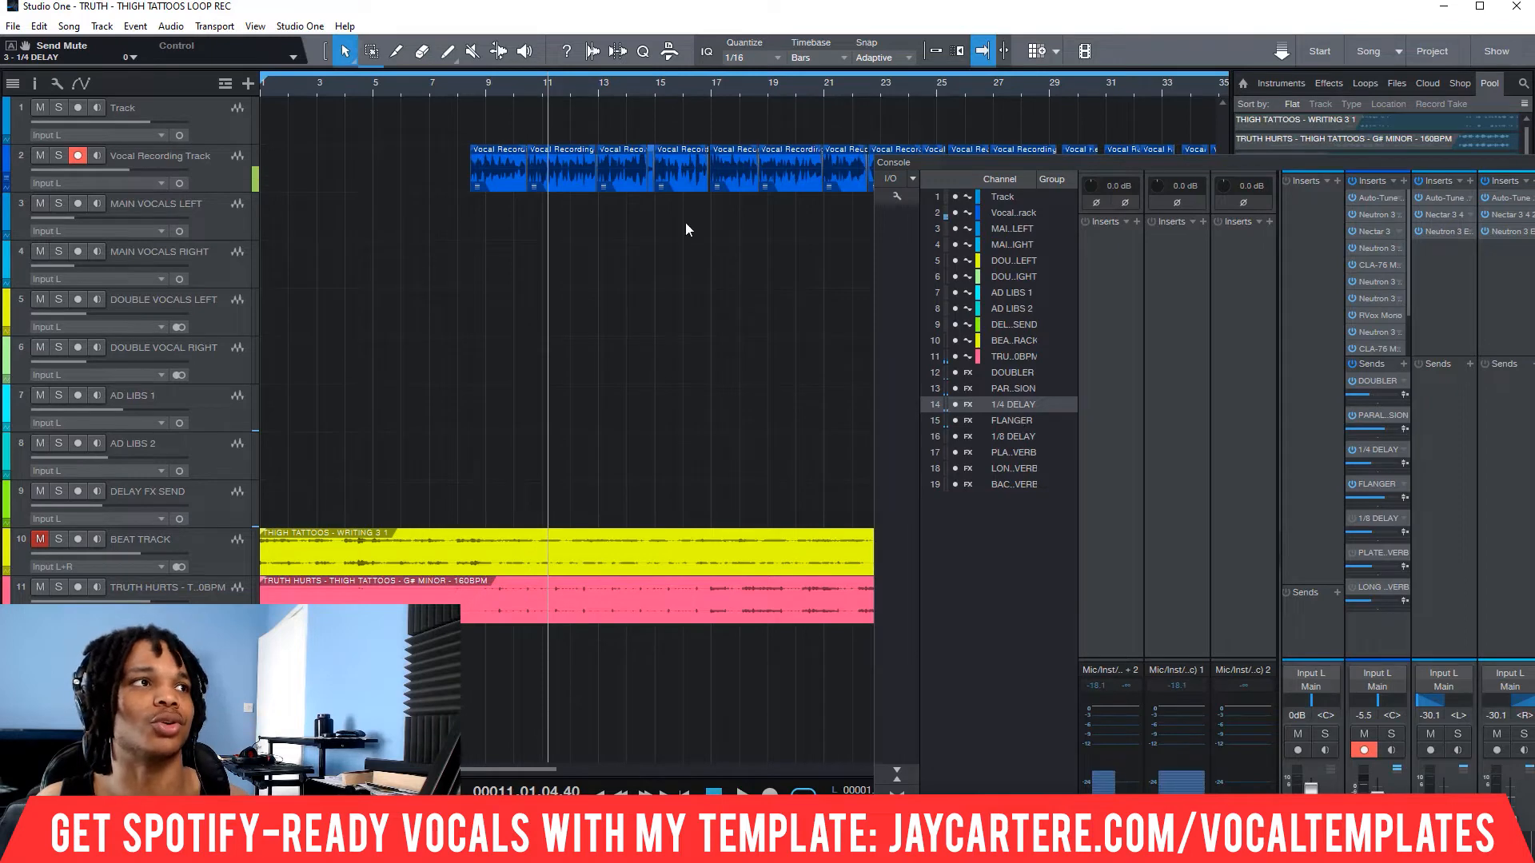
- Return playback to just before the first vocal clip and play the Vocal Recording Track soloed
click(466, 83)
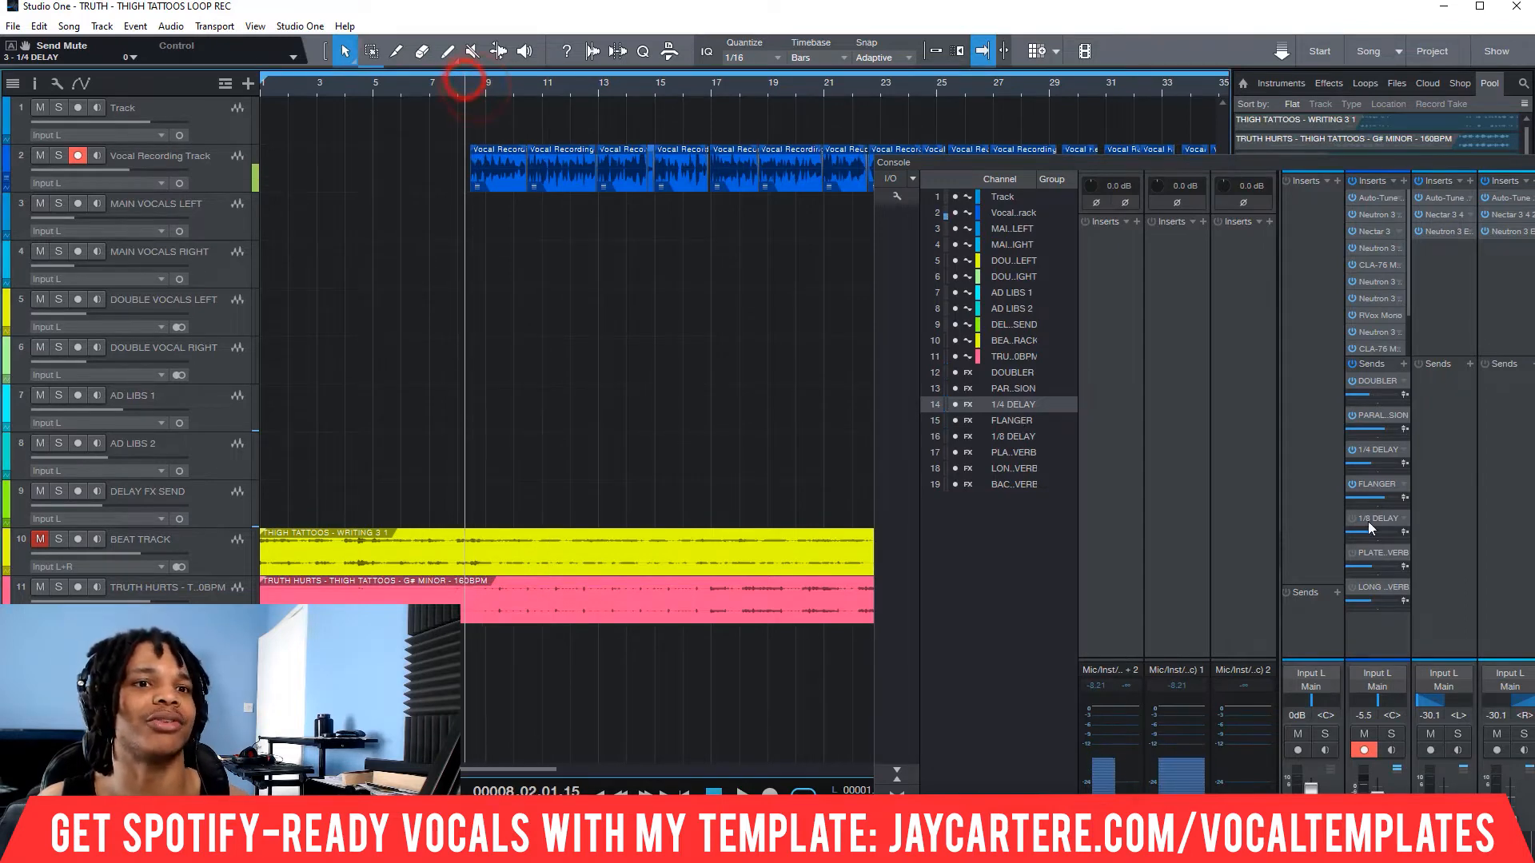
click(1393, 734)
key(space)
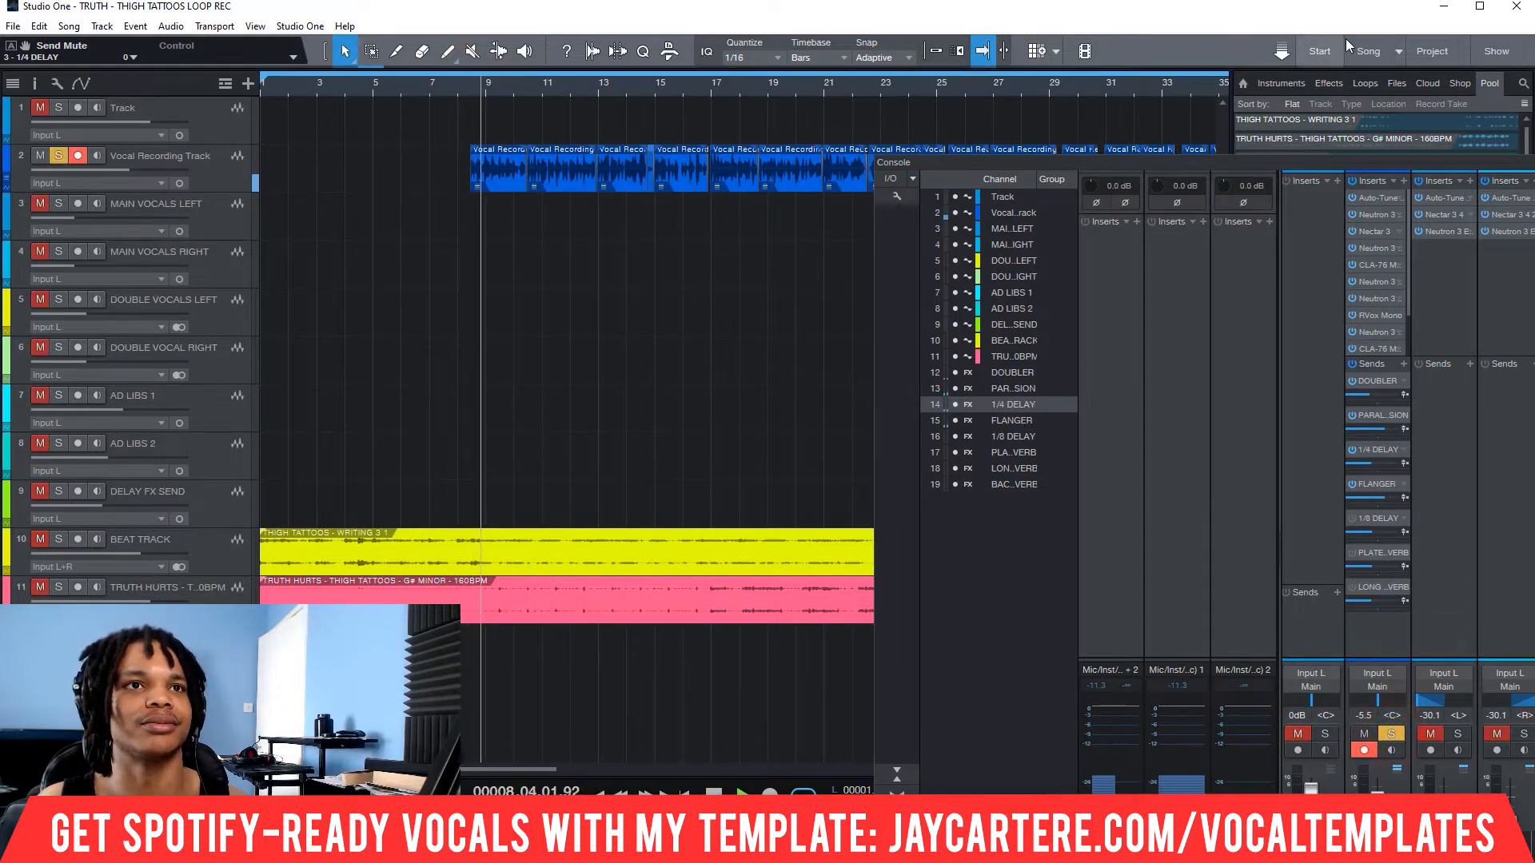
- Bring the console back over the arrangement and unsolo the Vocal Recording Track
drag(1433, 165, 893, 123)
click(845, 692)
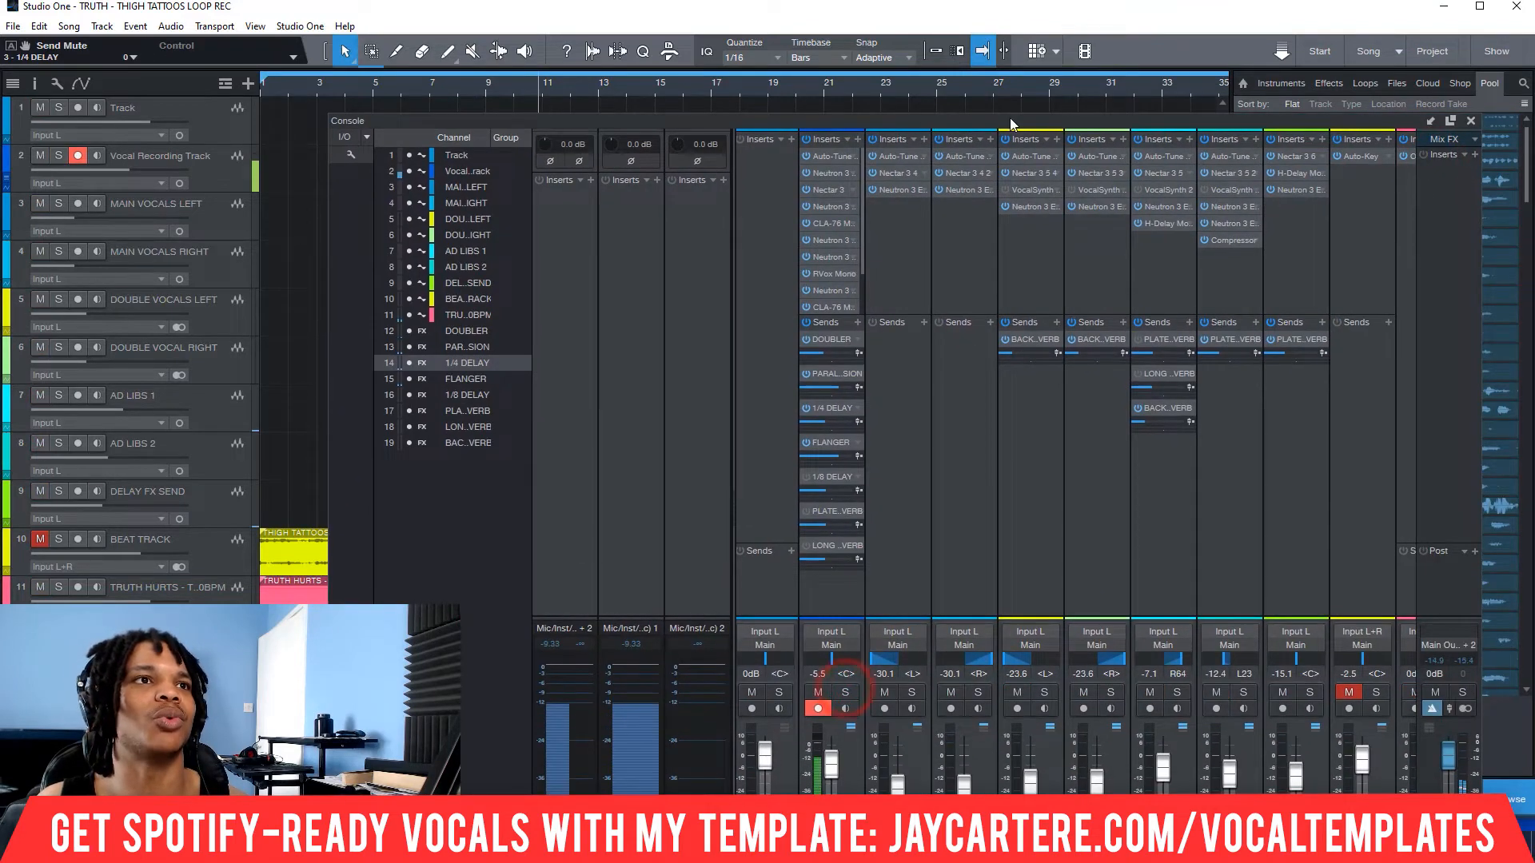
drag(1010, 118, 793, 42)
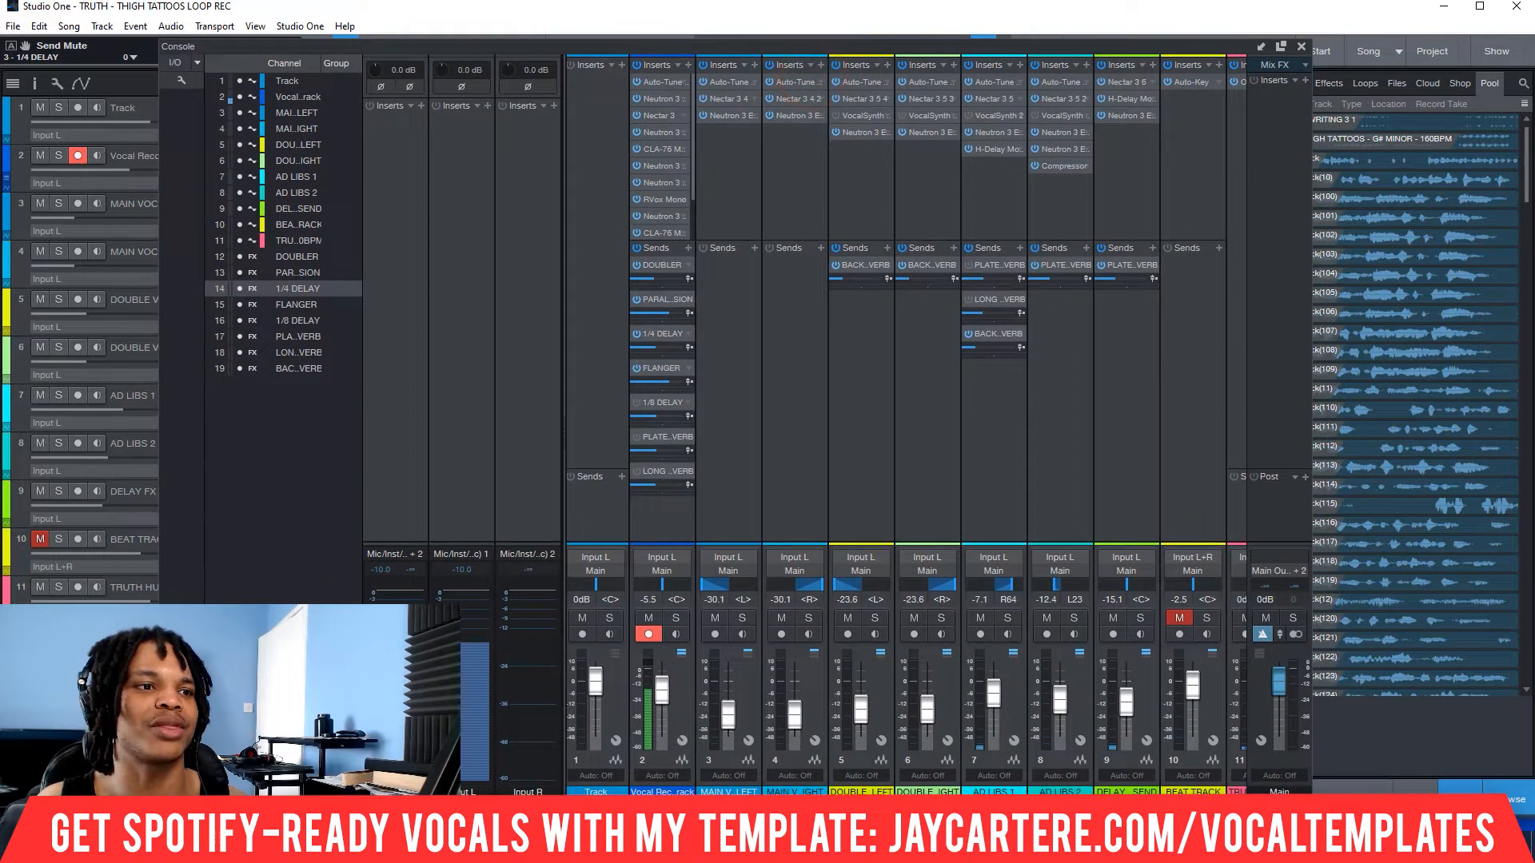
- Open the 1/4 DELAY channel's insert window and activate the Chorus plug-in that follows H-Delay
scroll(906, 424, right, 6)
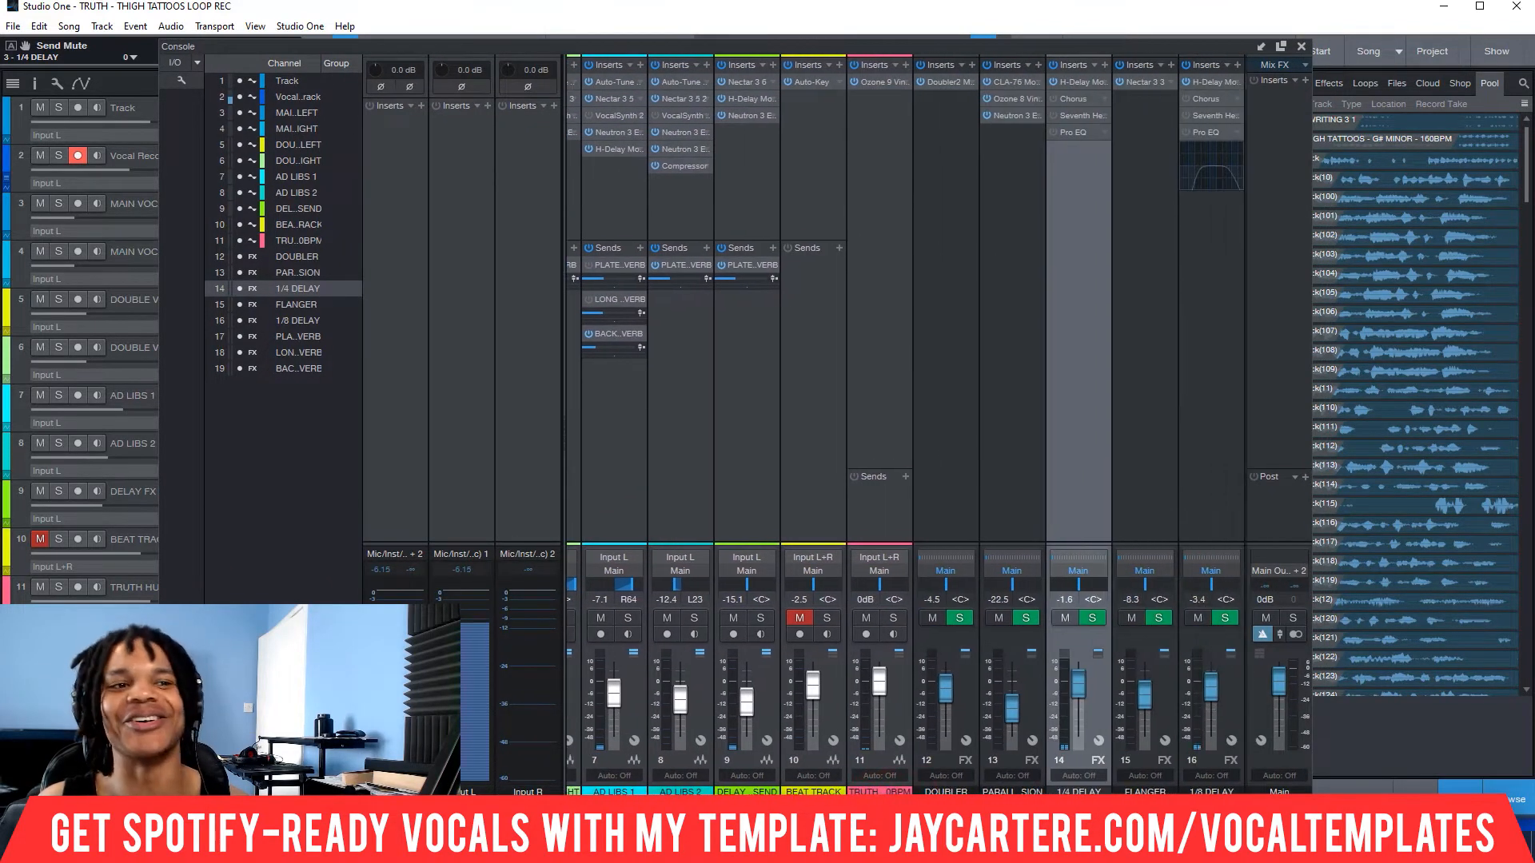
drag(1121, 805, 1142, 805)
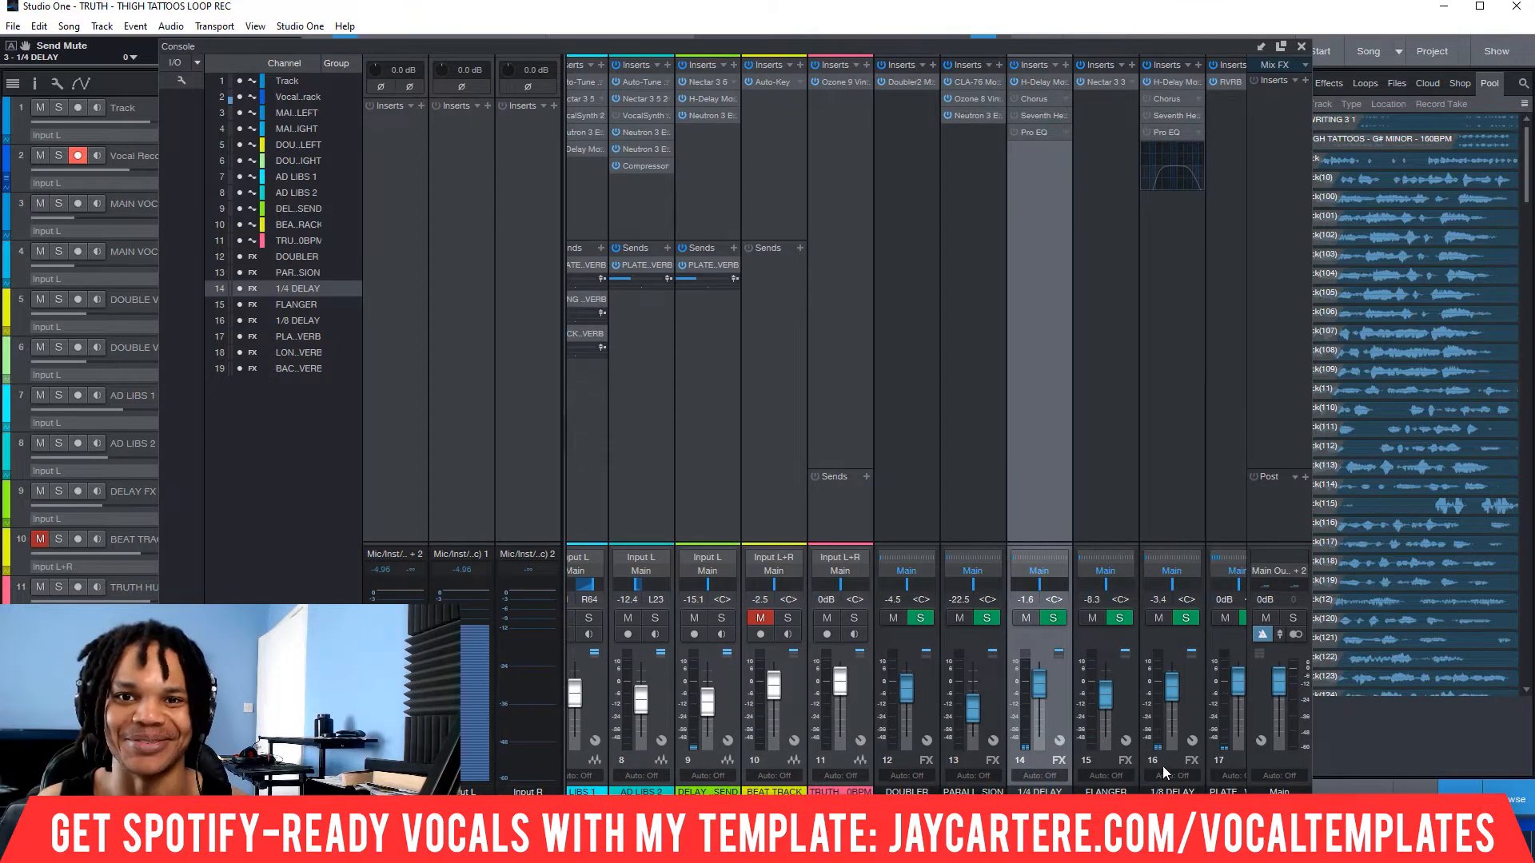
click(1040, 82)
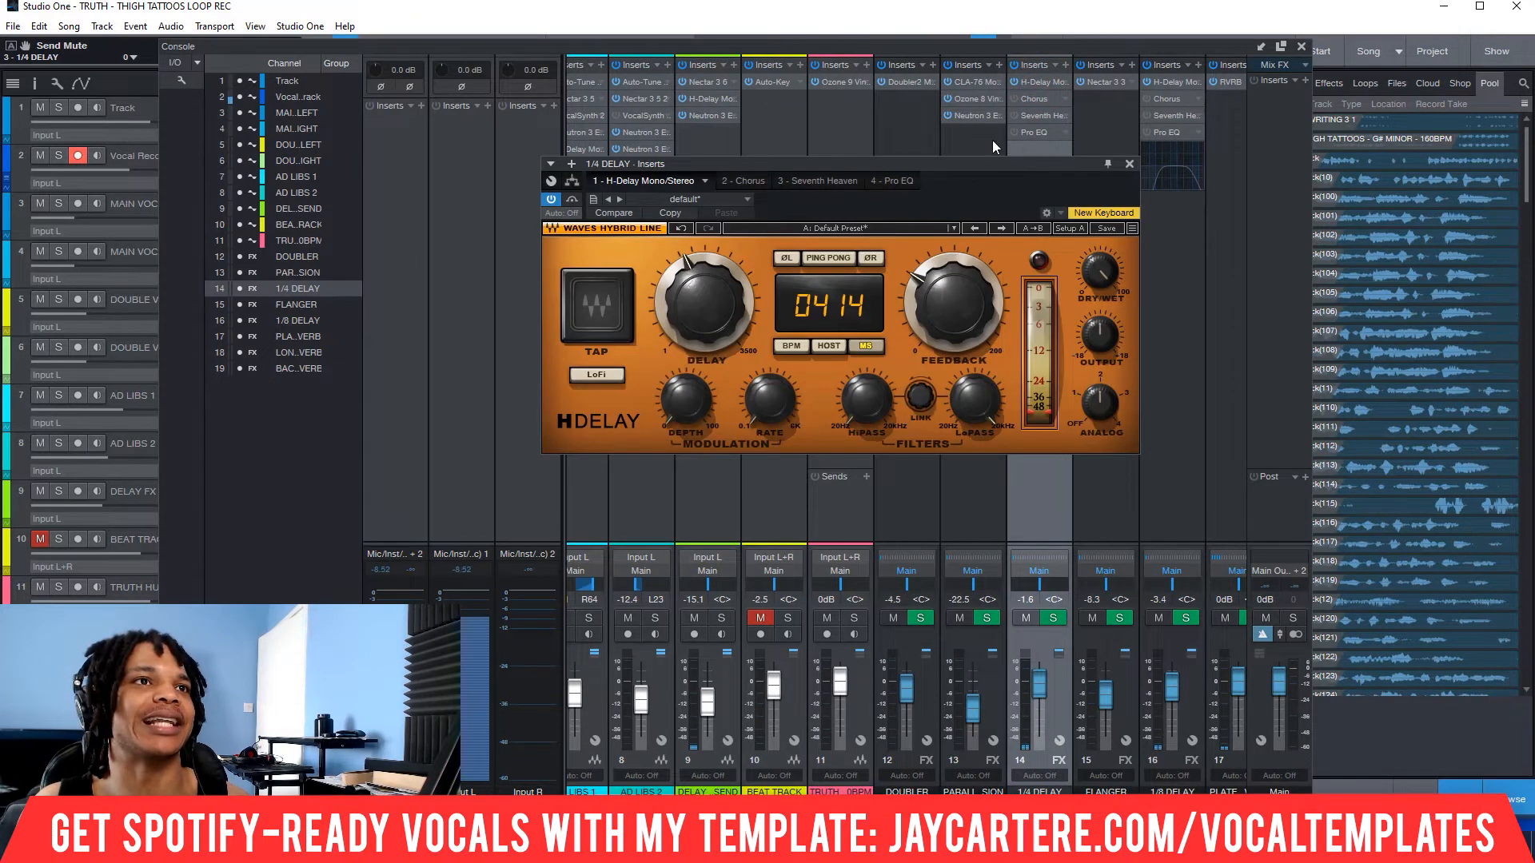
click(748, 181)
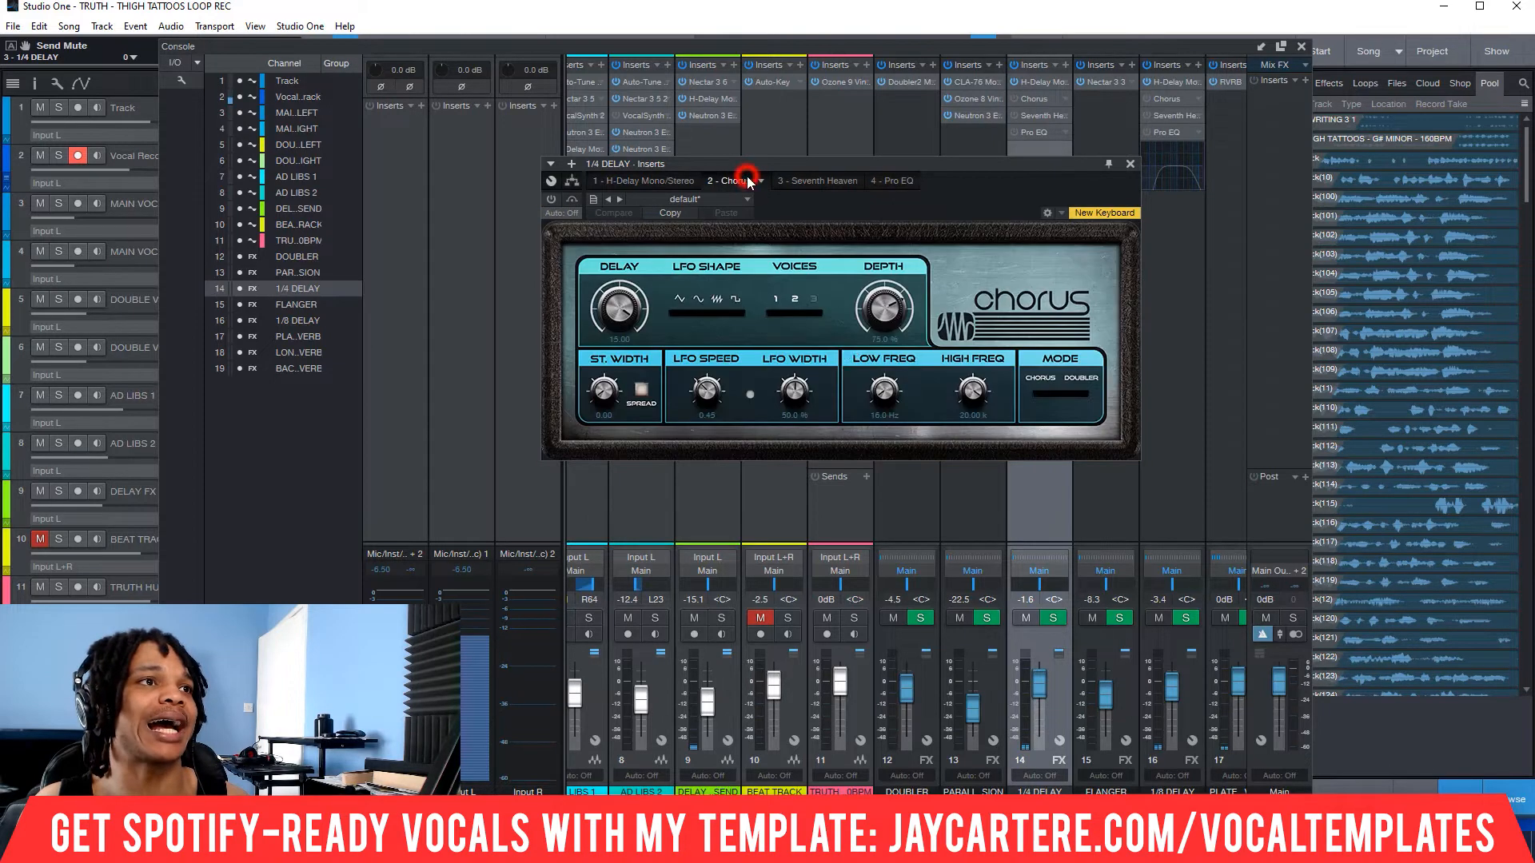
click(1014, 98)
drag(841, 166, 816, 166)
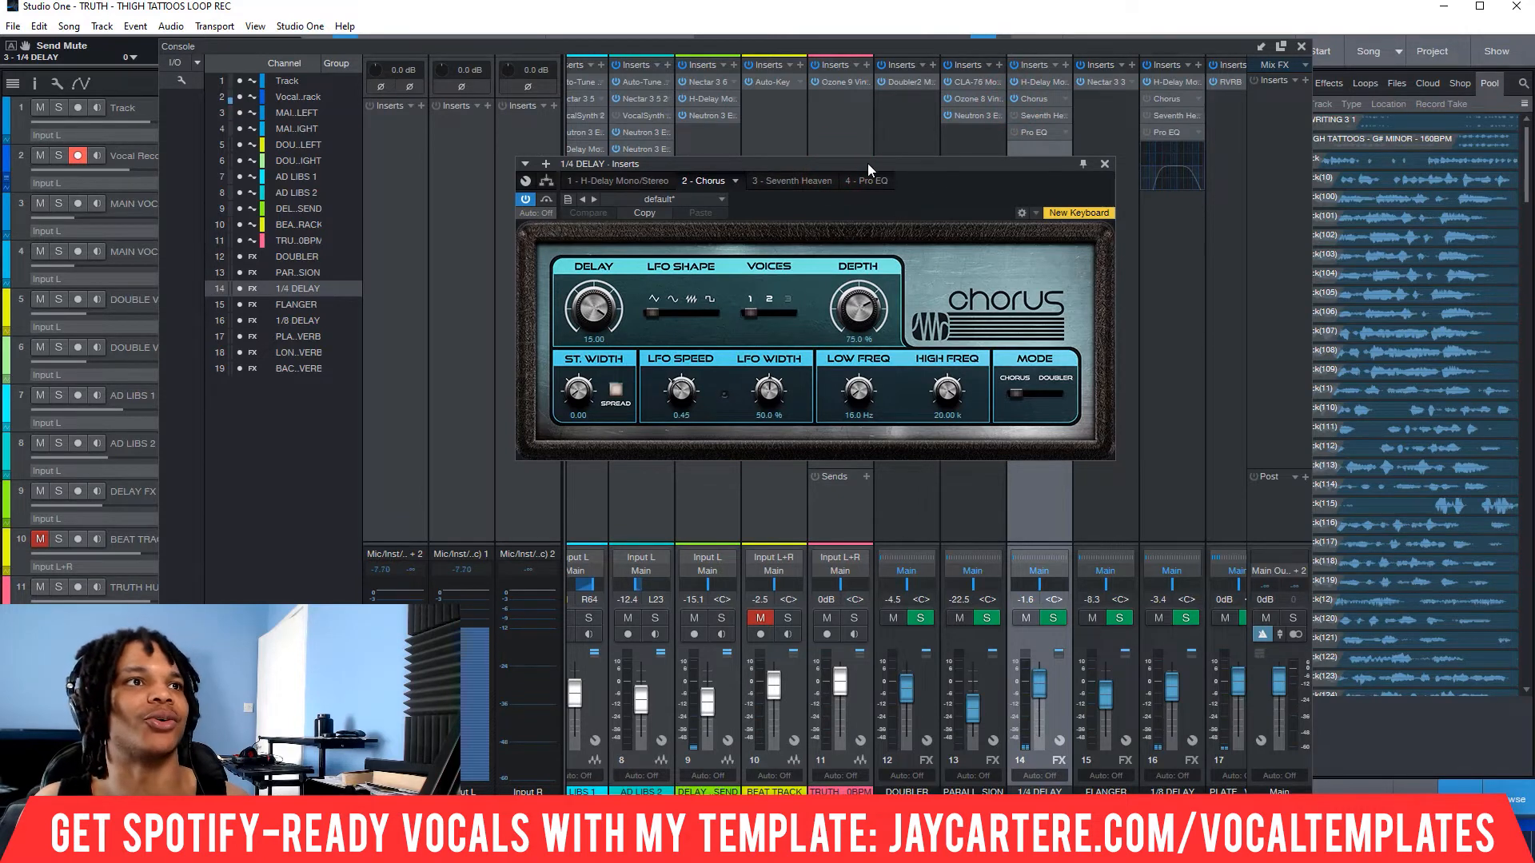
drag(832, 162, 865, 165)
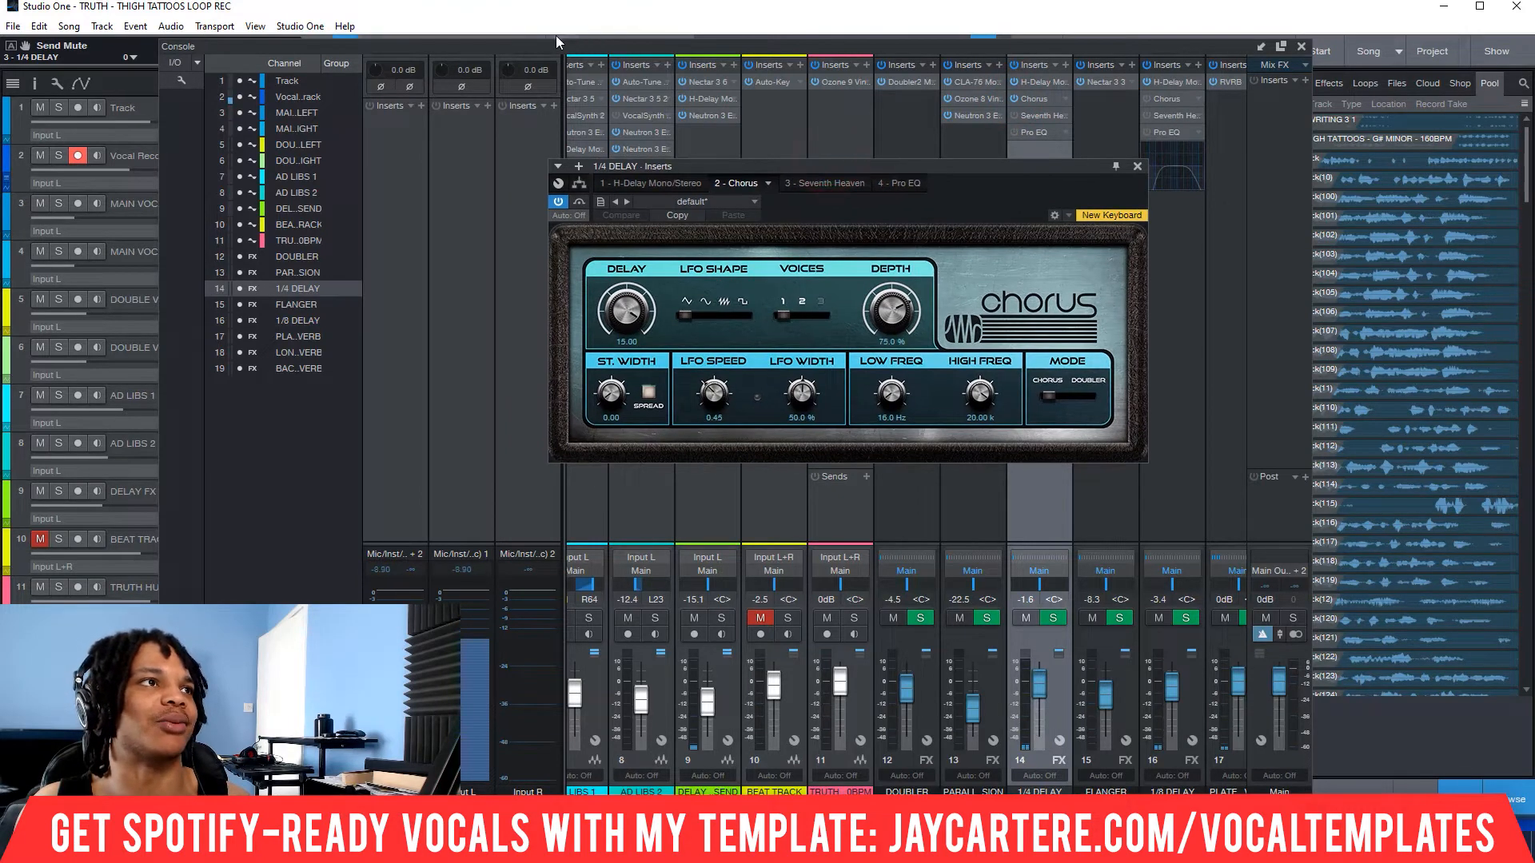
- Move the console aside, return playback to just before the first vocal clip and solo the Vocal Recording Track
drag(564, 46, 1053, 65)
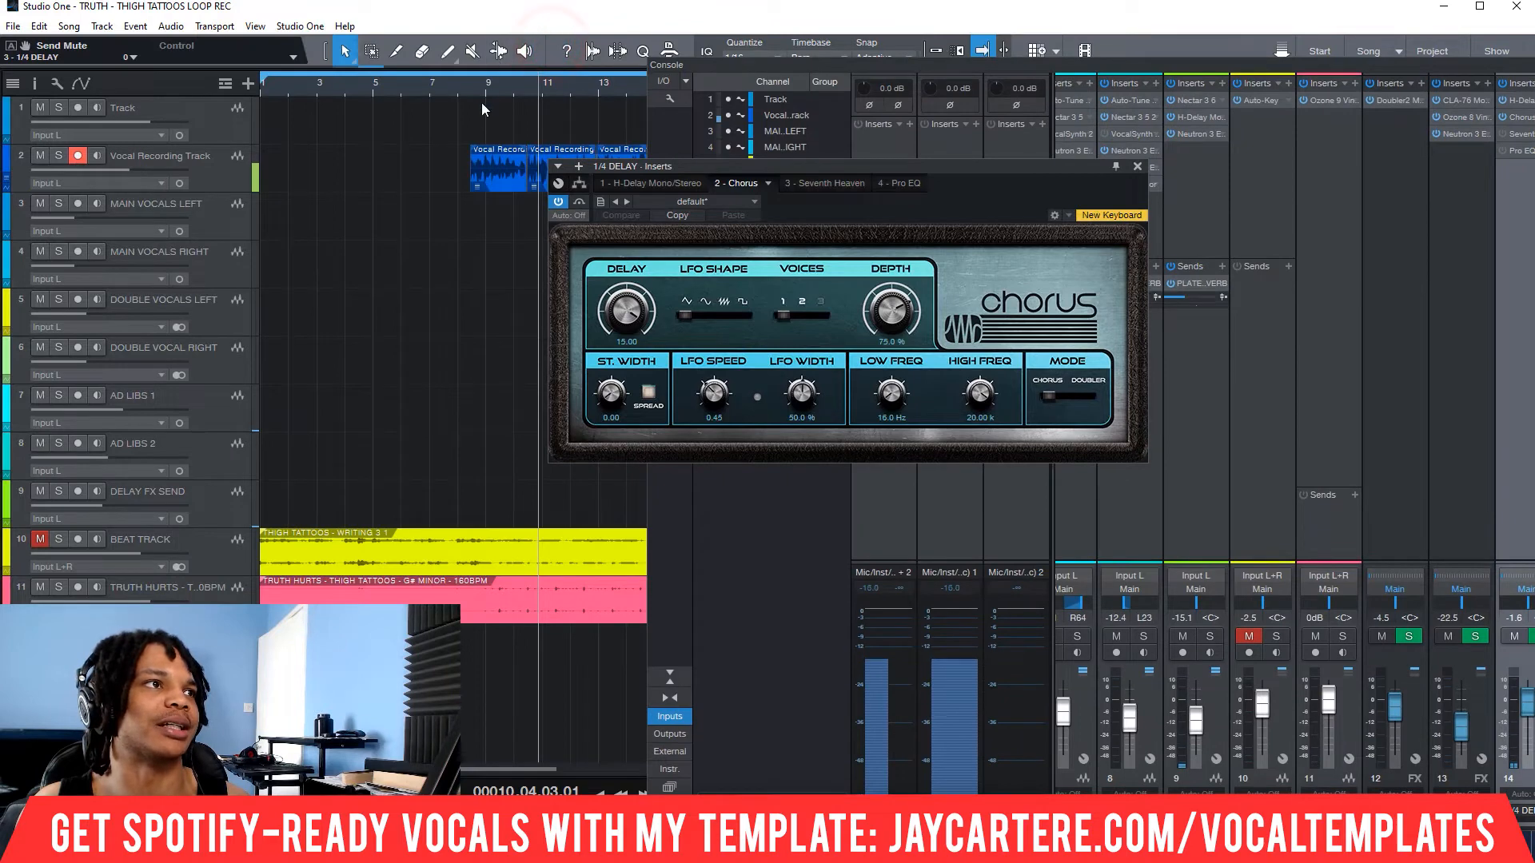
click(470, 83)
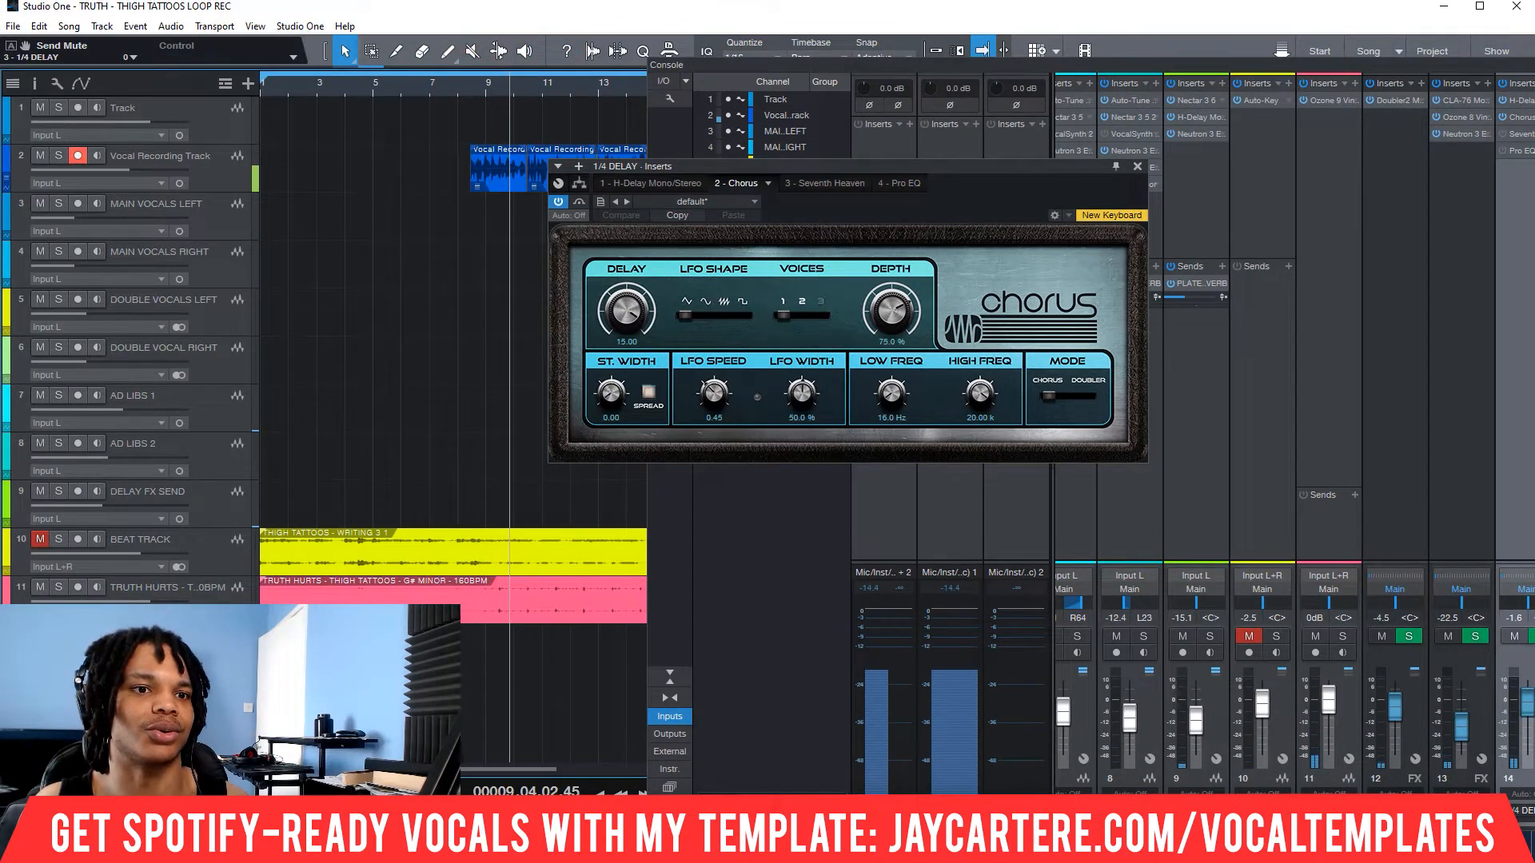
scroll(1158, 663, left, 5)
scroll(1178, 727, left, 2)
click(1167, 636)
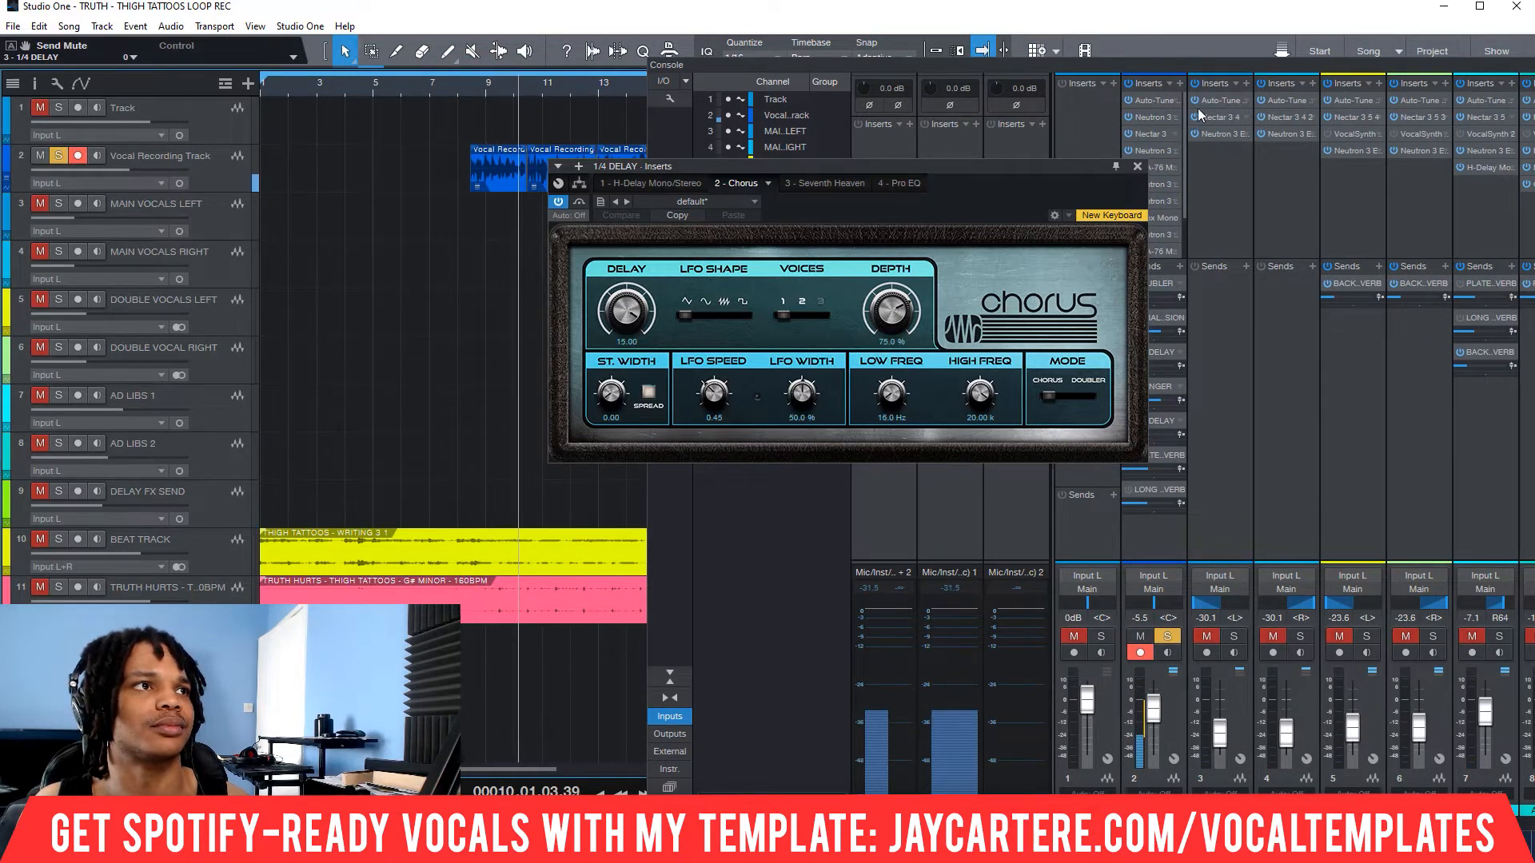
- Activate Seventh Heaven on the 1/4 DELAY channel and play the soloed vocal from just before its first clip
drag(1178, 63, 855, 64)
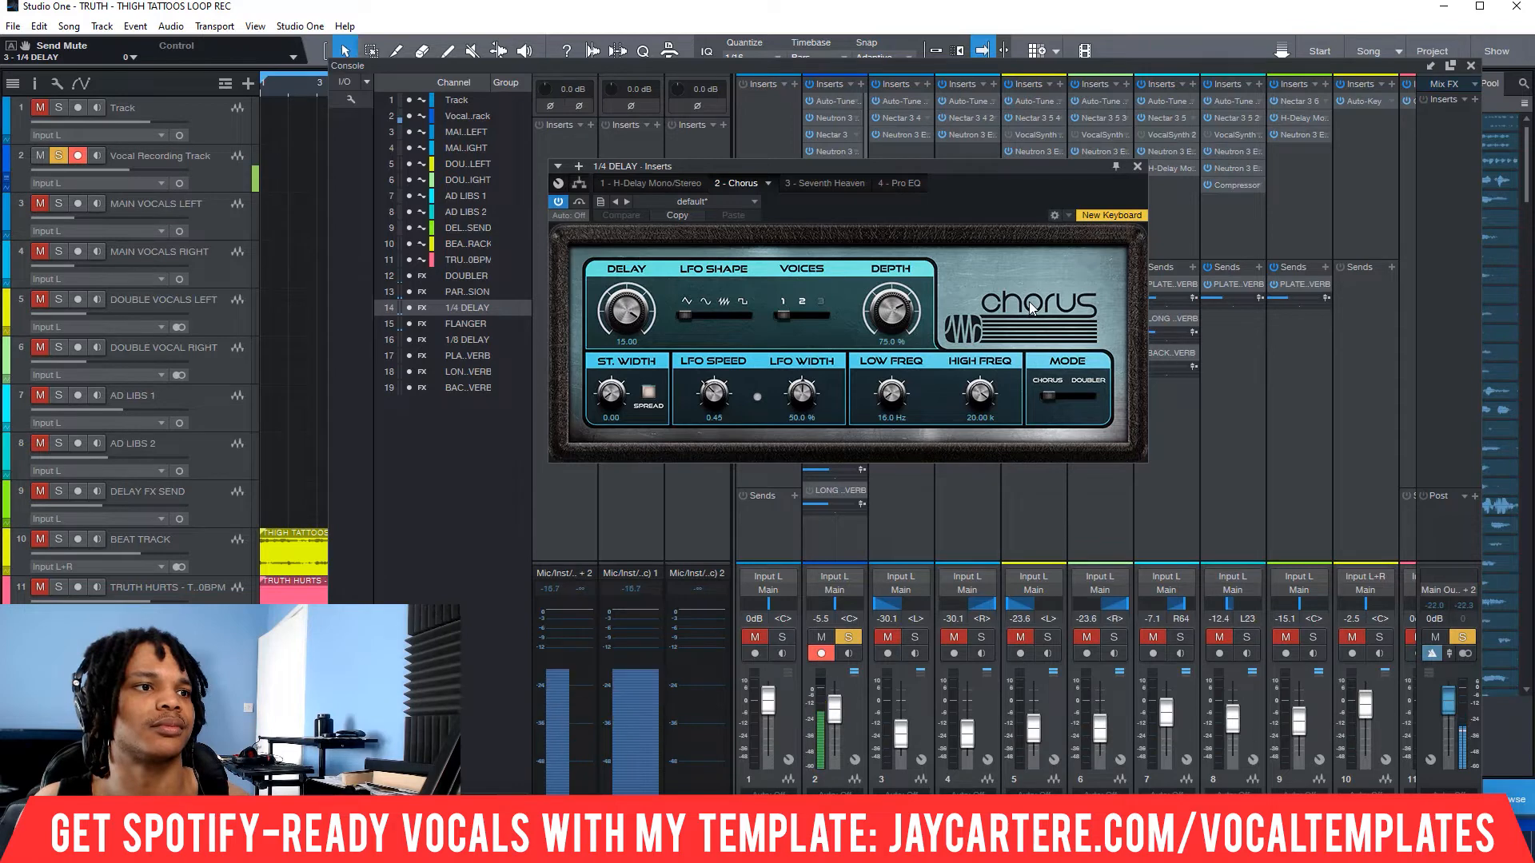
drag(955, 168, 988, 273)
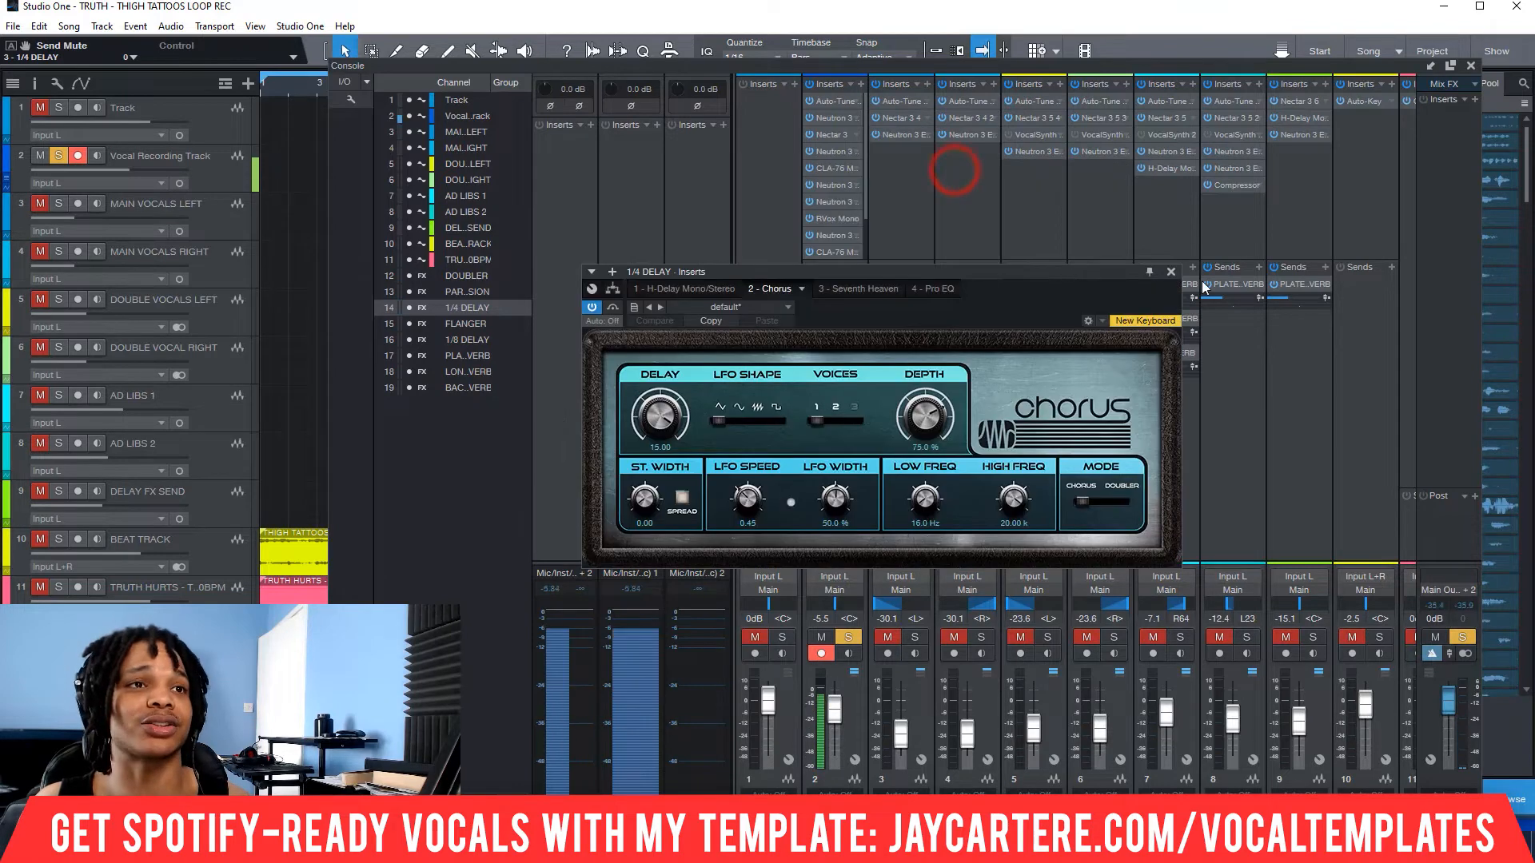
click(867, 289)
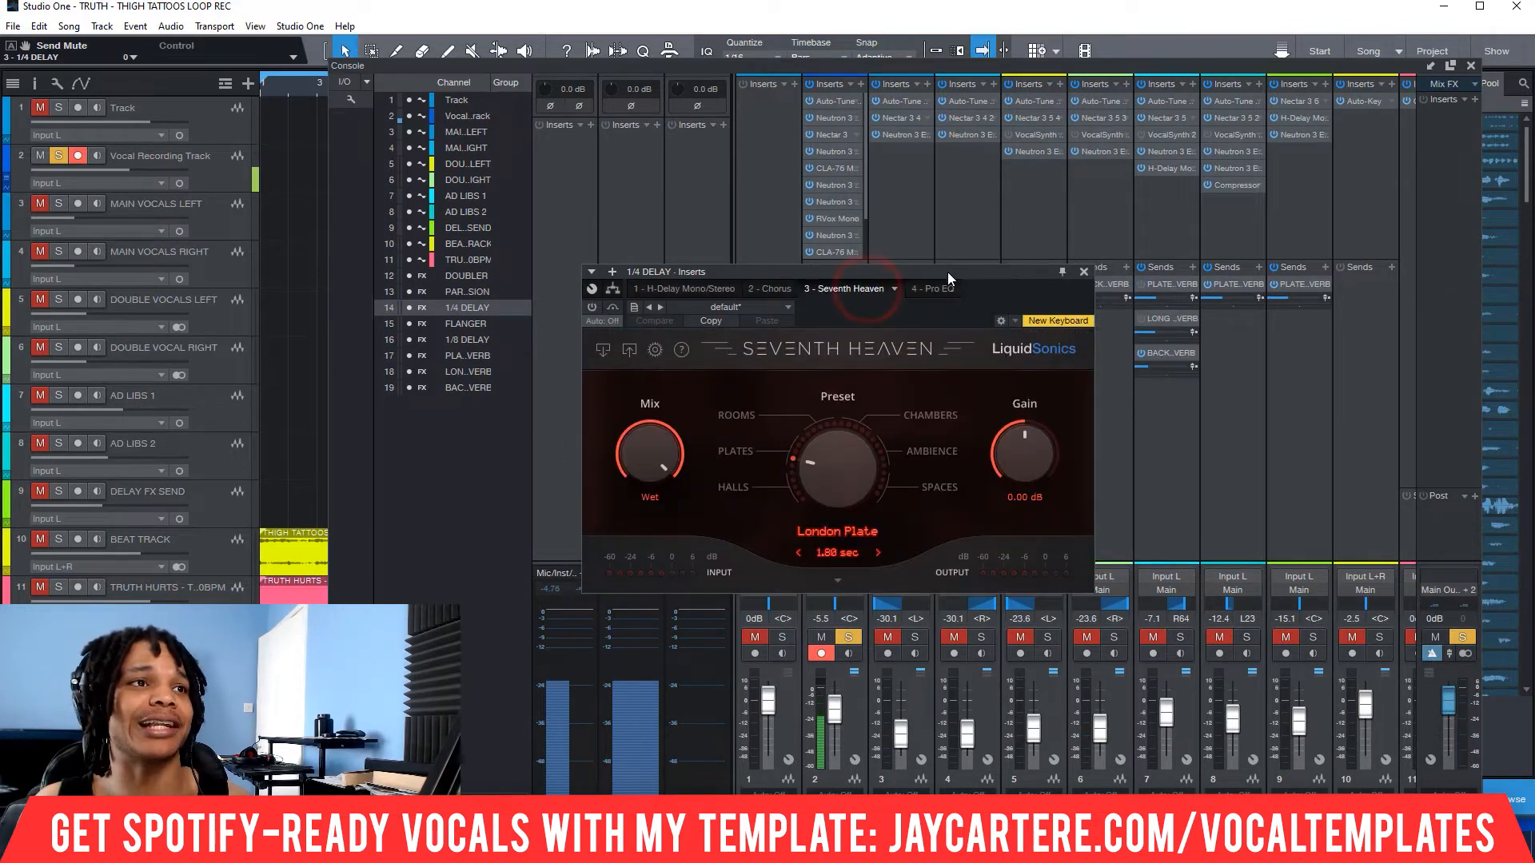
drag(942, 271, 1001, 225)
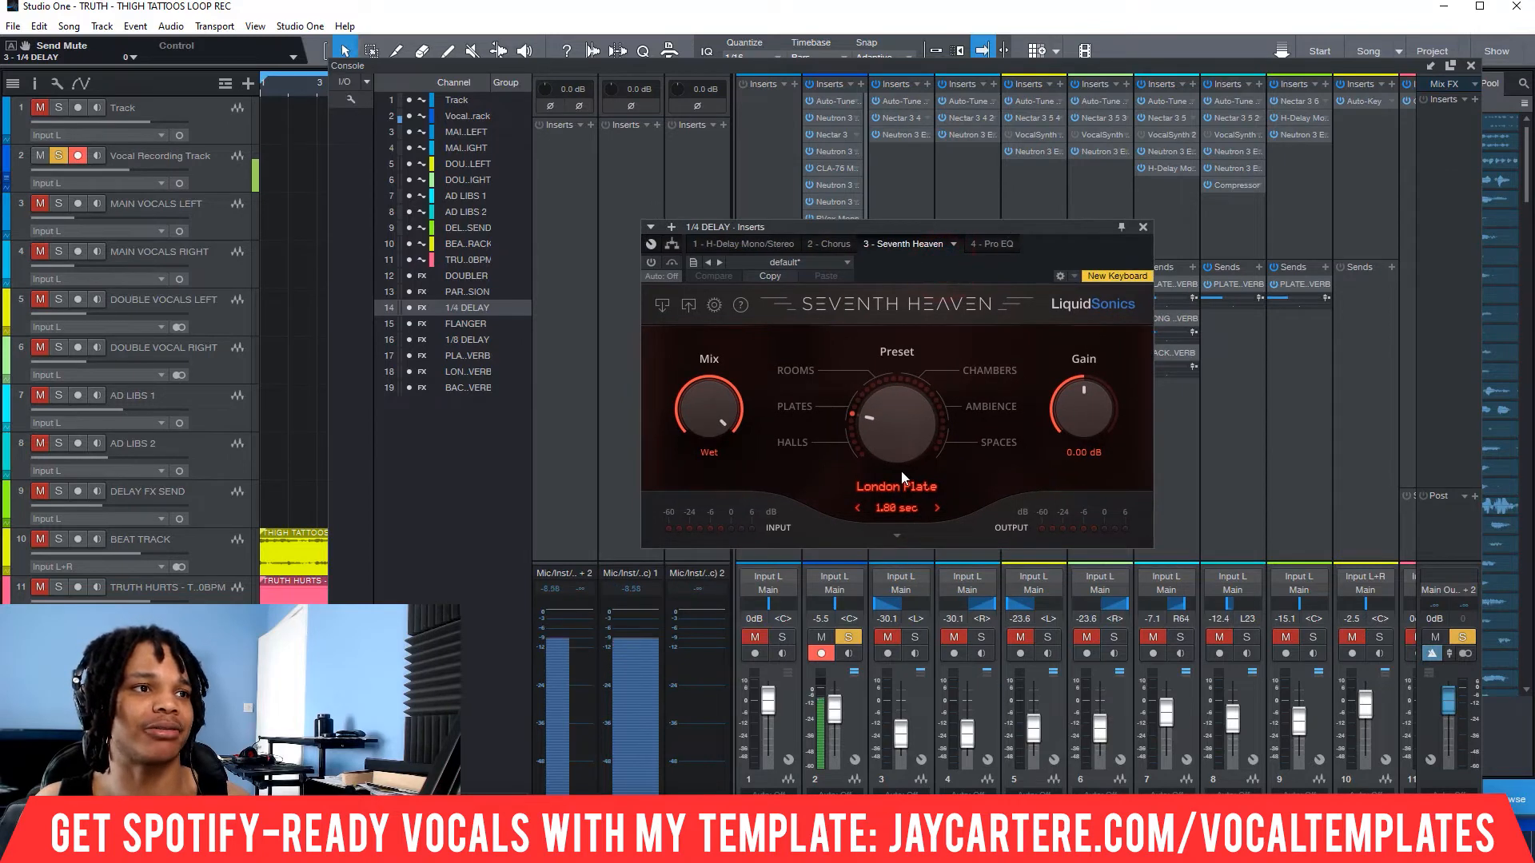
drag(792, 227, 856, 218)
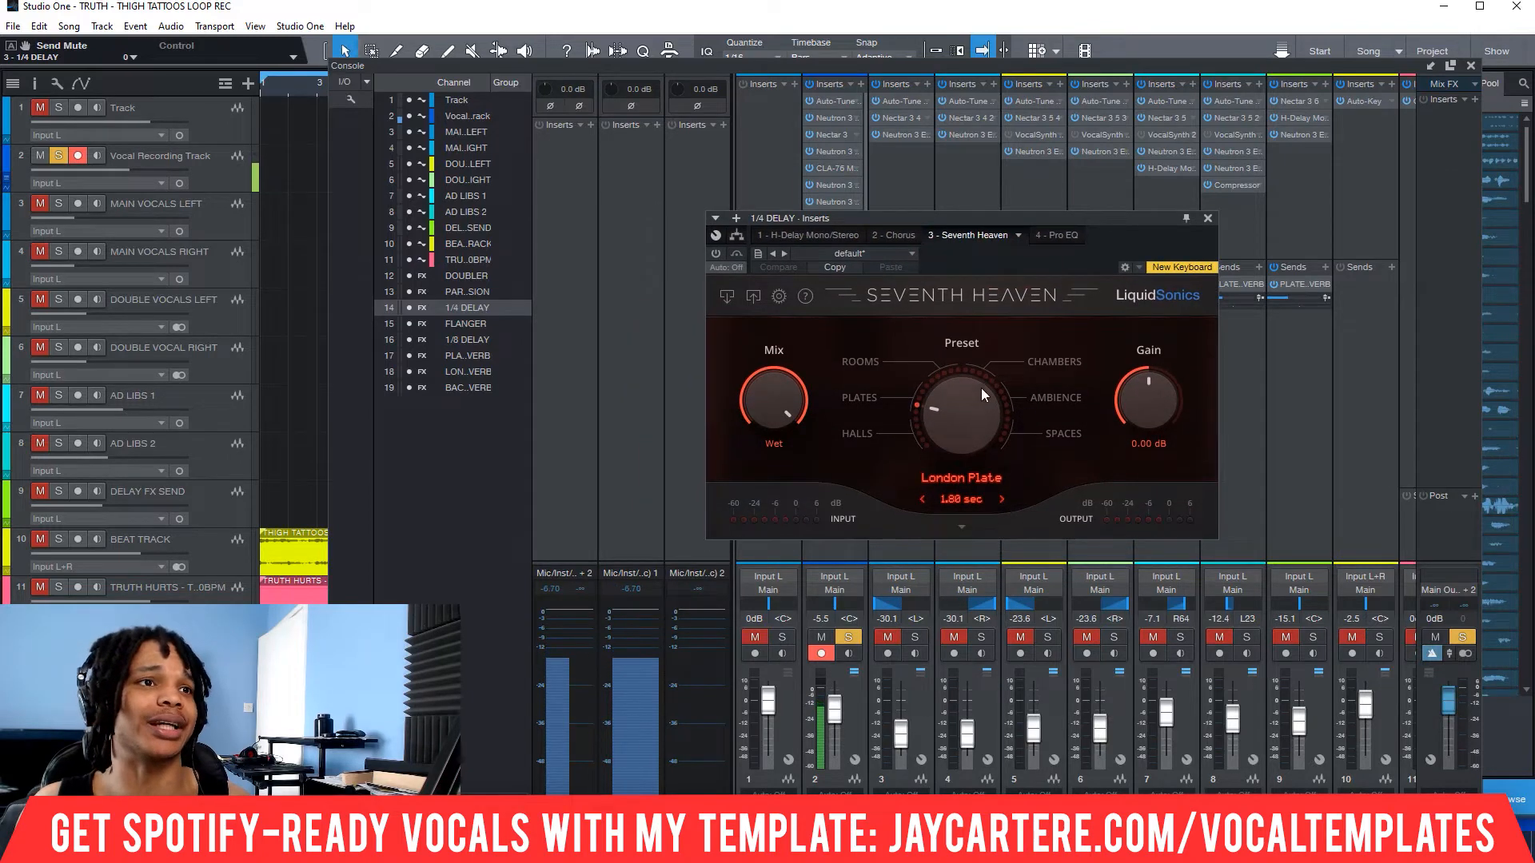
drag(705, 67, 950, 69)
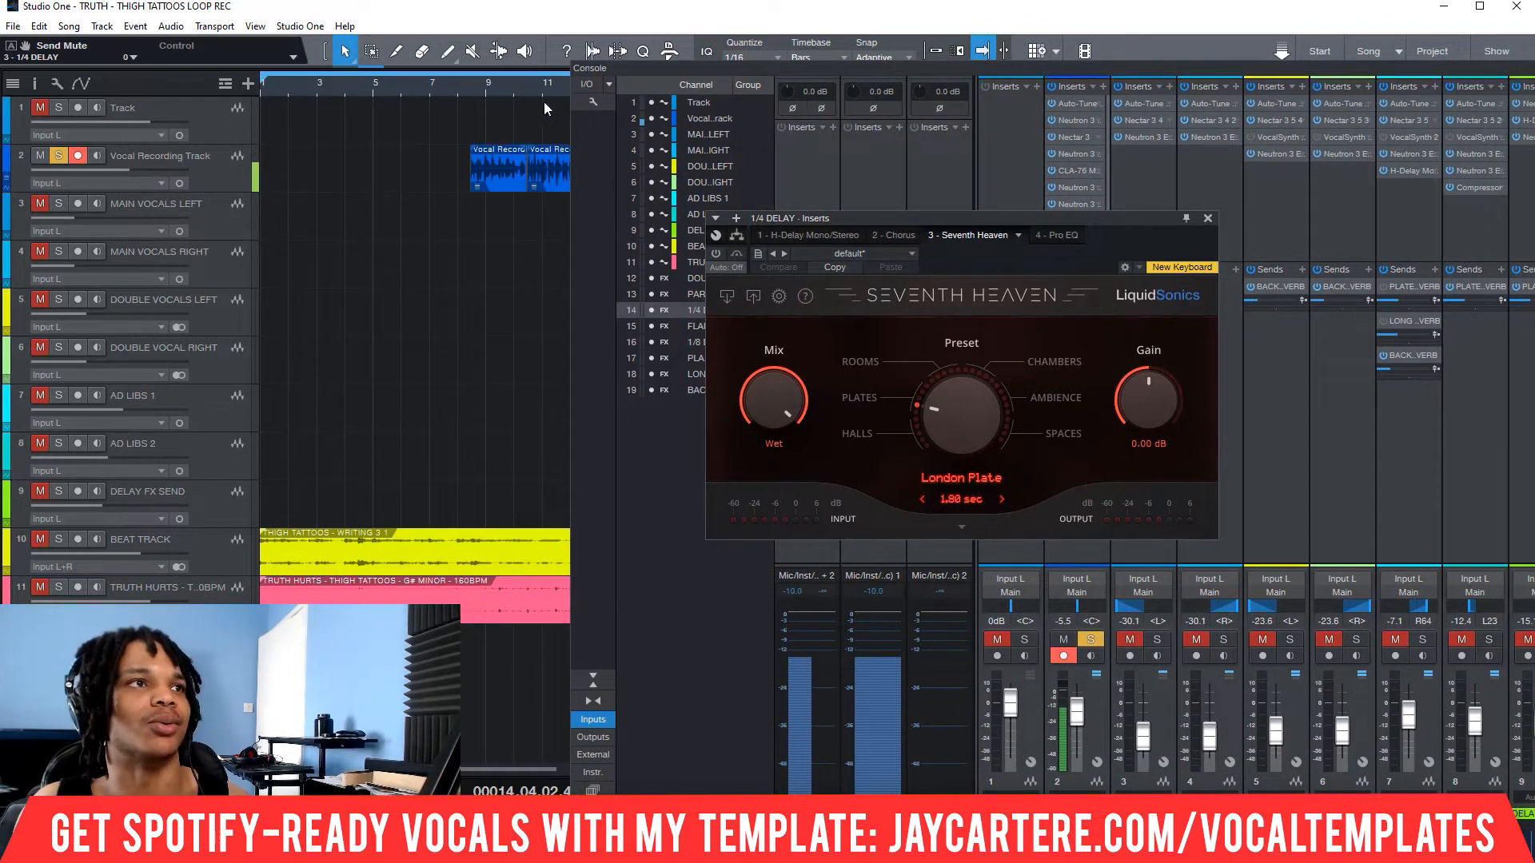
click(474, 88)
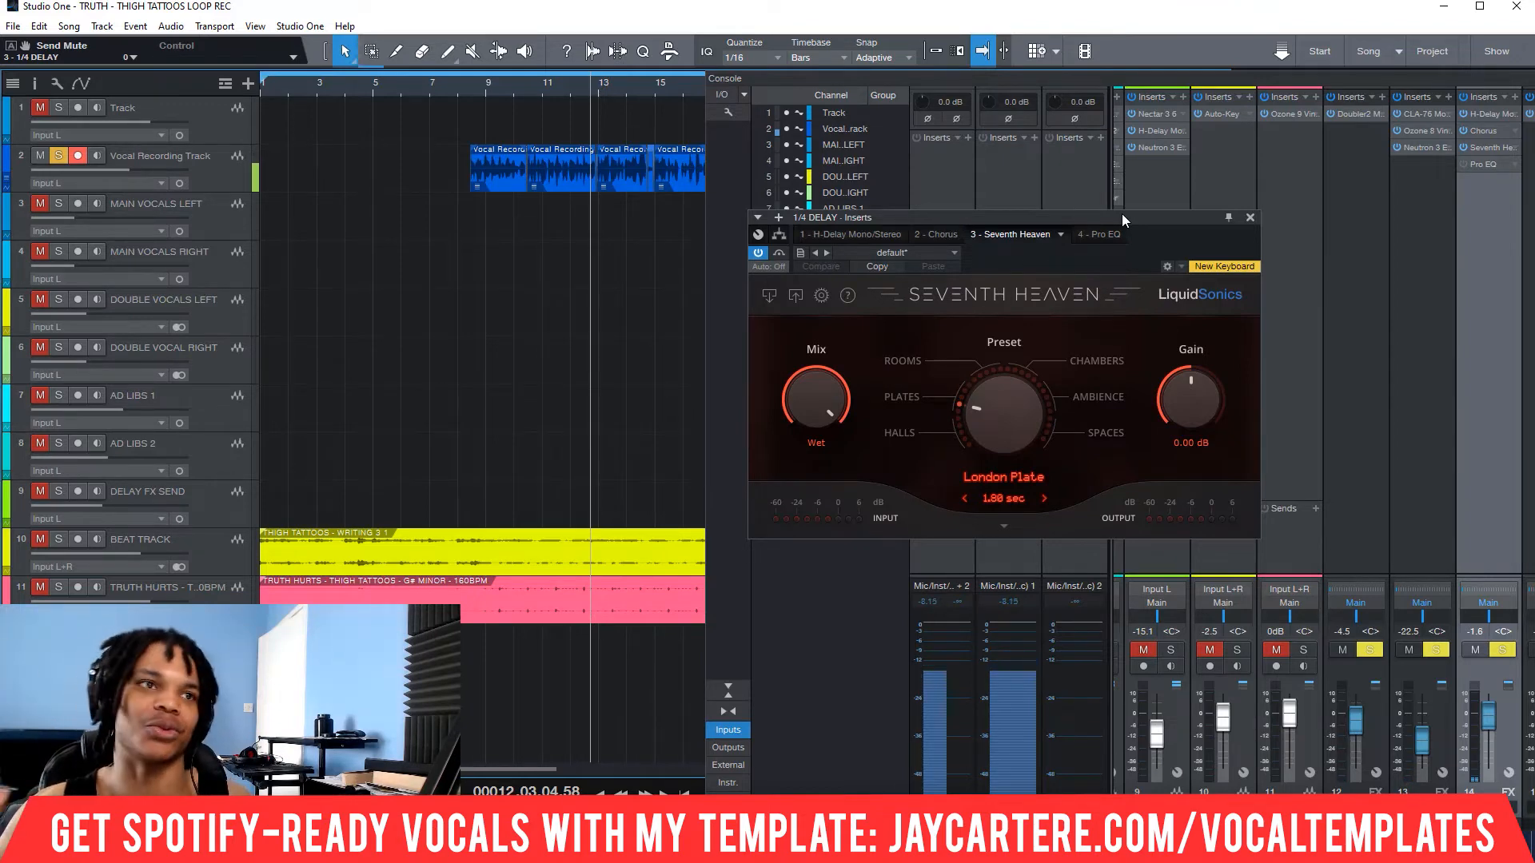
- Close the Seventh Heaven window, then open and activate Pro EQ on the 1/4 DELAY channel
click(1250, 219)
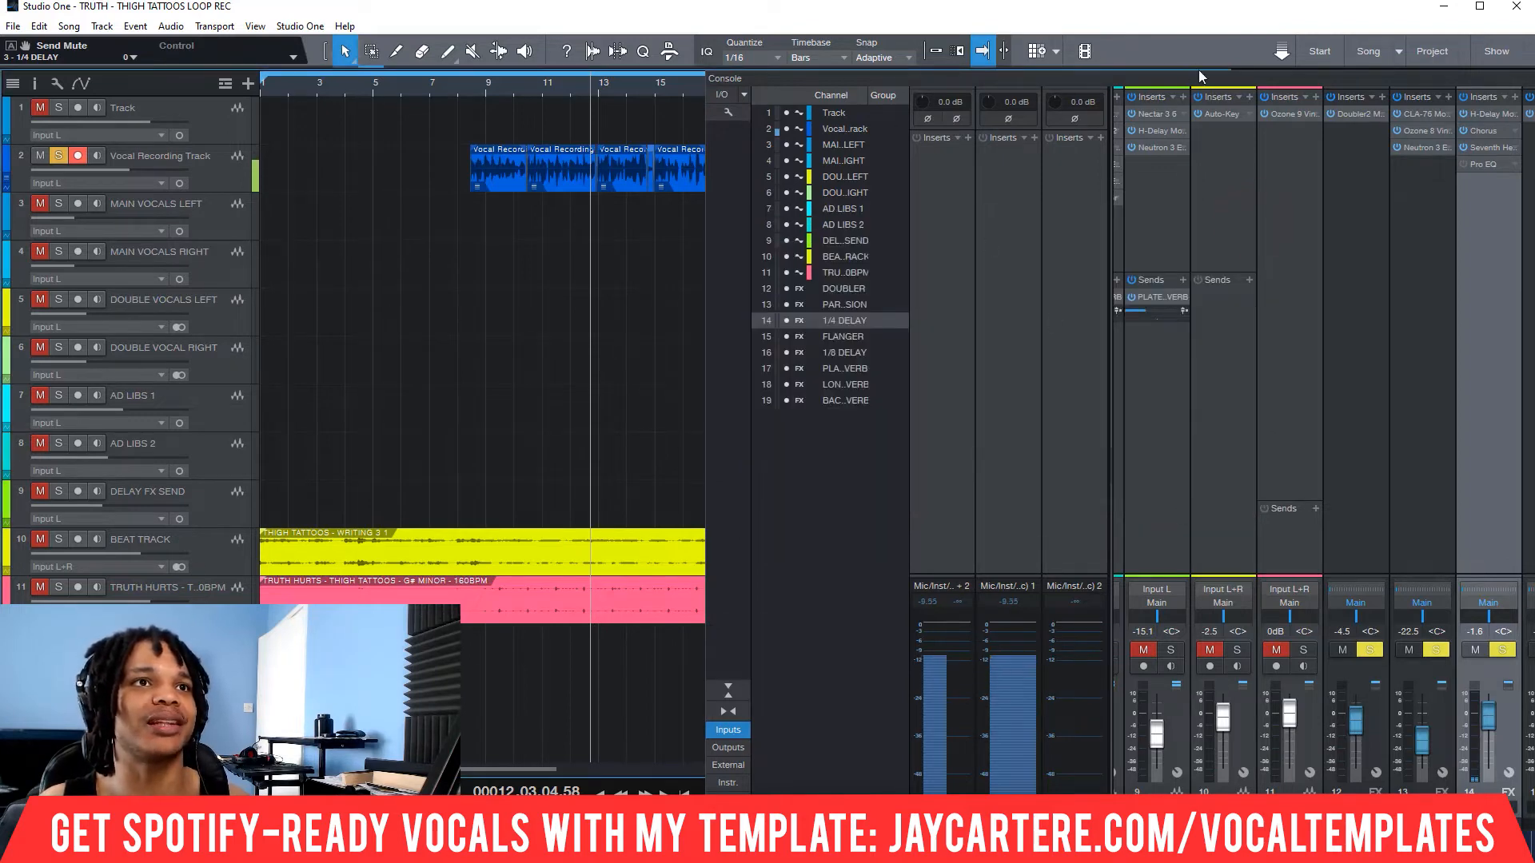
drag(1198, 70, 837, 62)
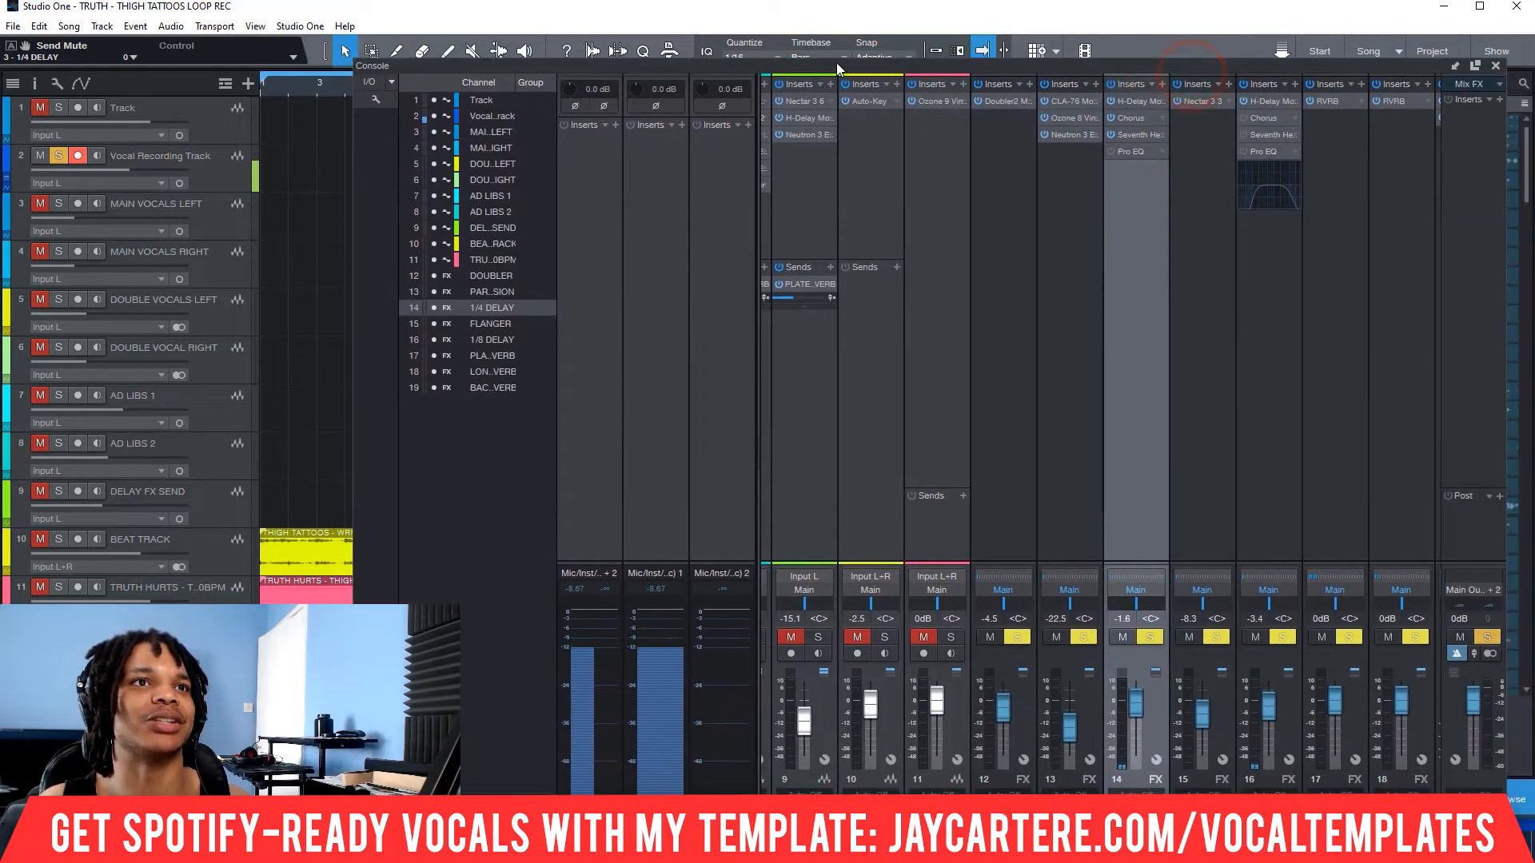
click(1125, 152)
drag(981, 169, 1081, 142)
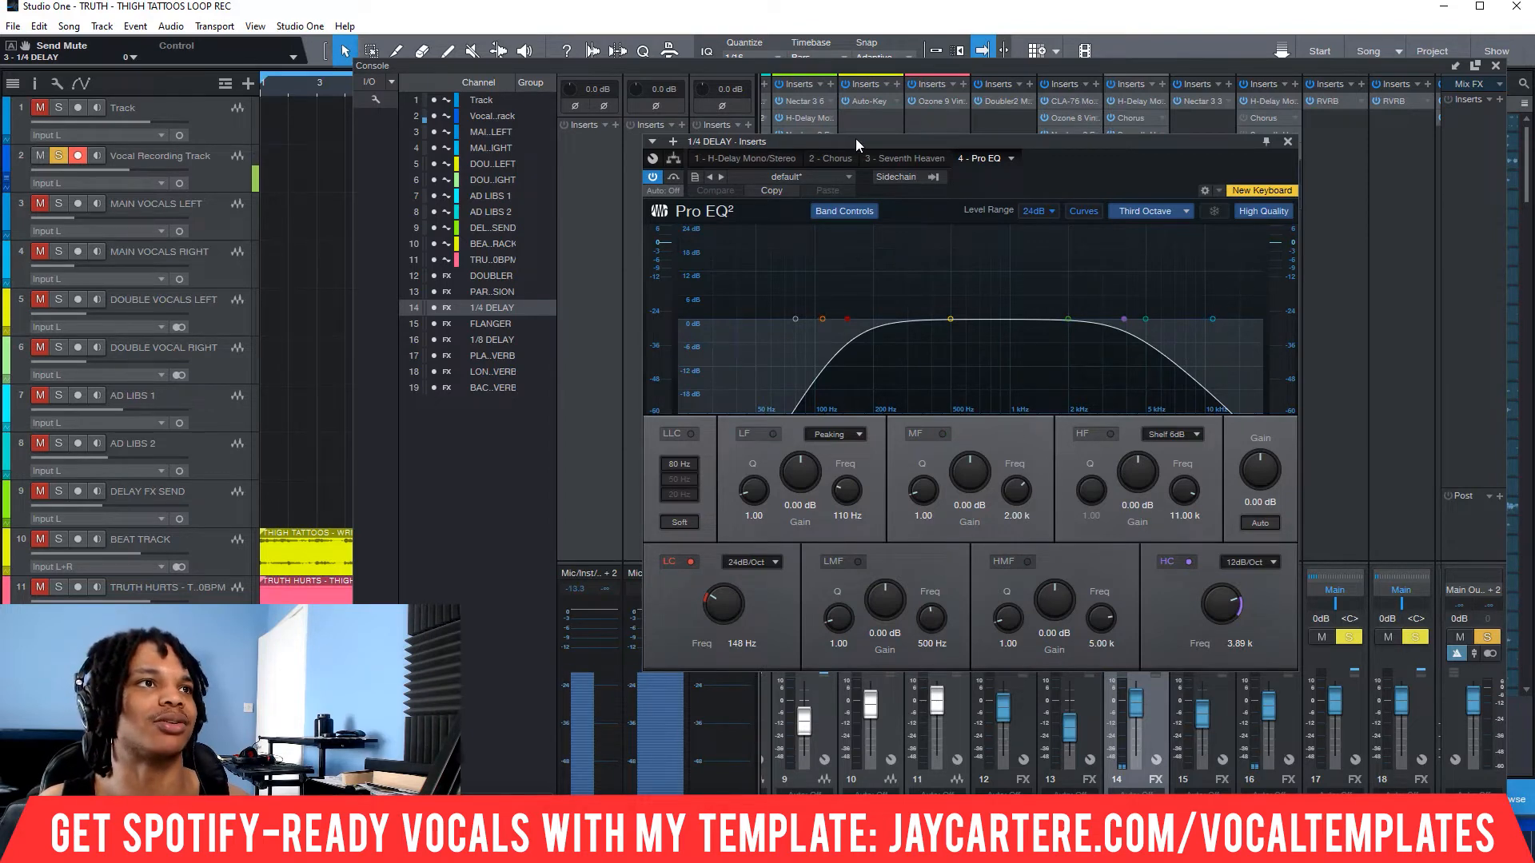
drag(855, 142, 1037, 174)
- Move the console aside and play the soloed vocal through the filtered 1/4 delay from just before the first clip
drag(692, 64, 949, 72)
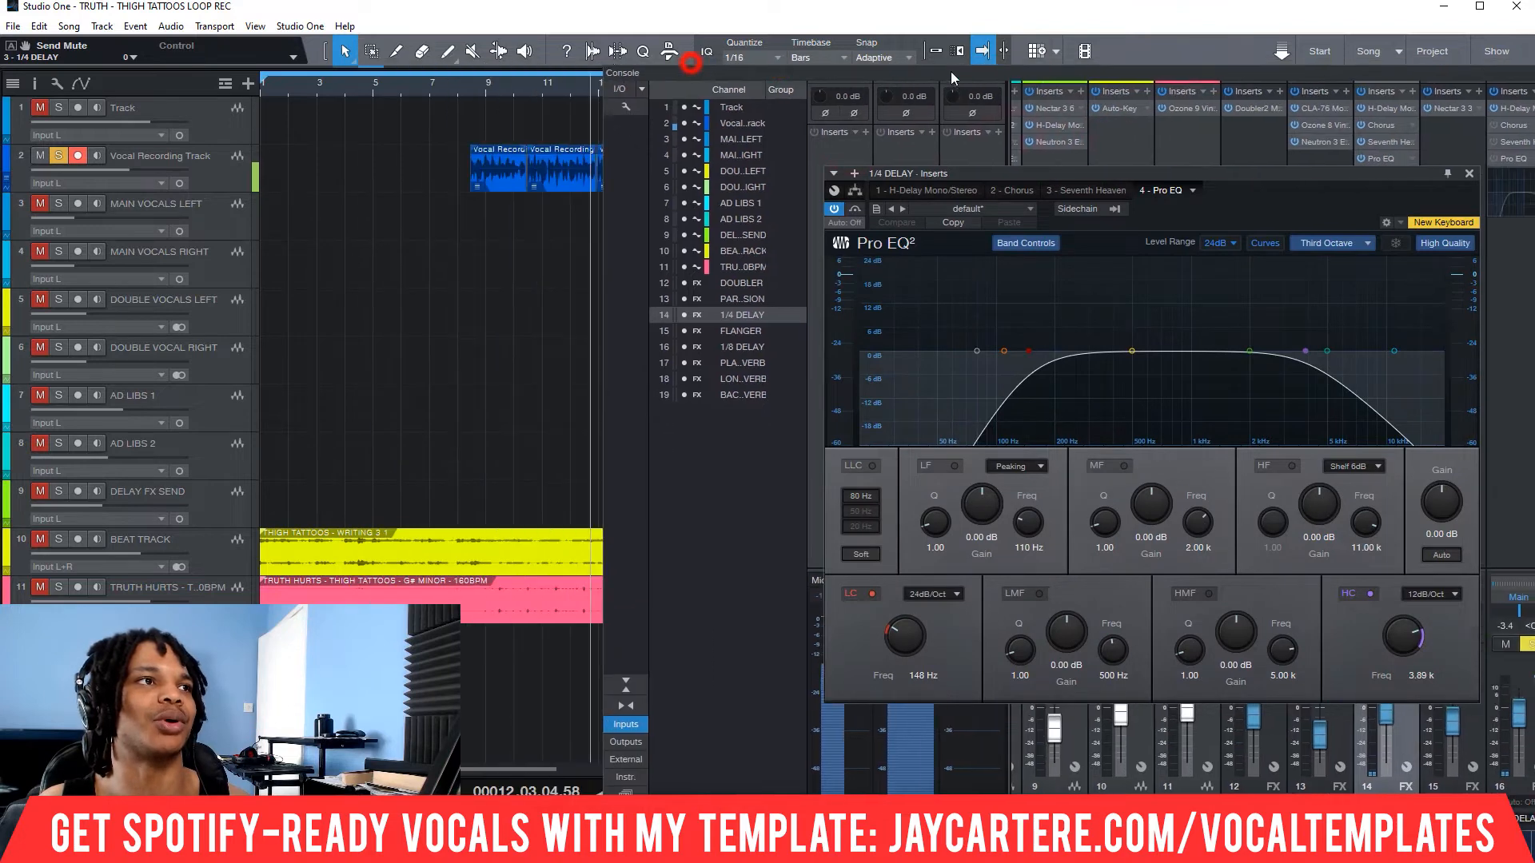
click(468, 88)
key(space)
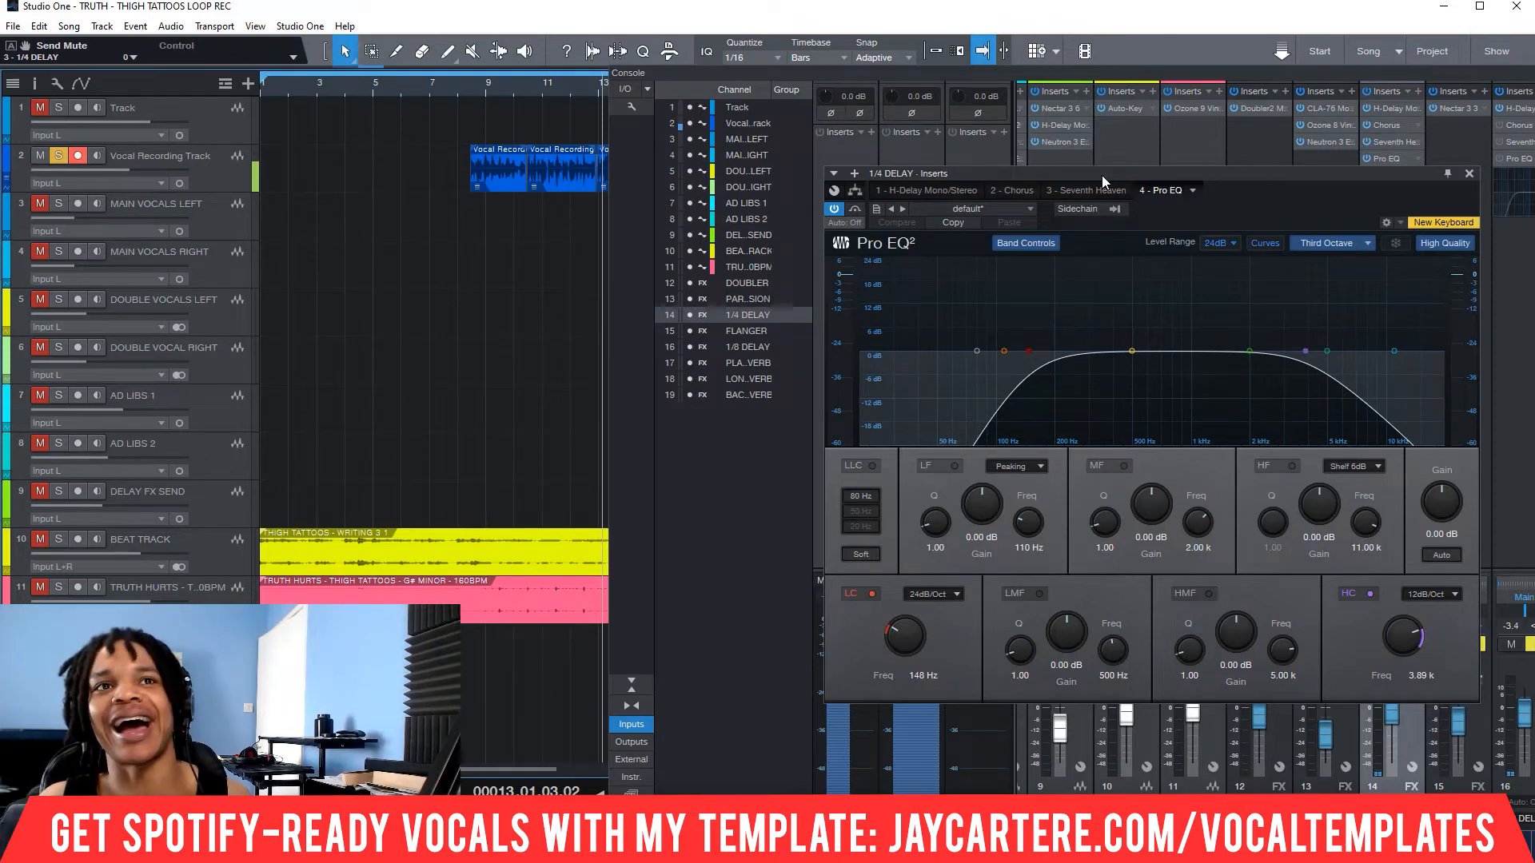
- Close the Pro EQ window, unsolo the Vocal Recording Track and return playback to just before the first vocal clip
click(1471, 173)
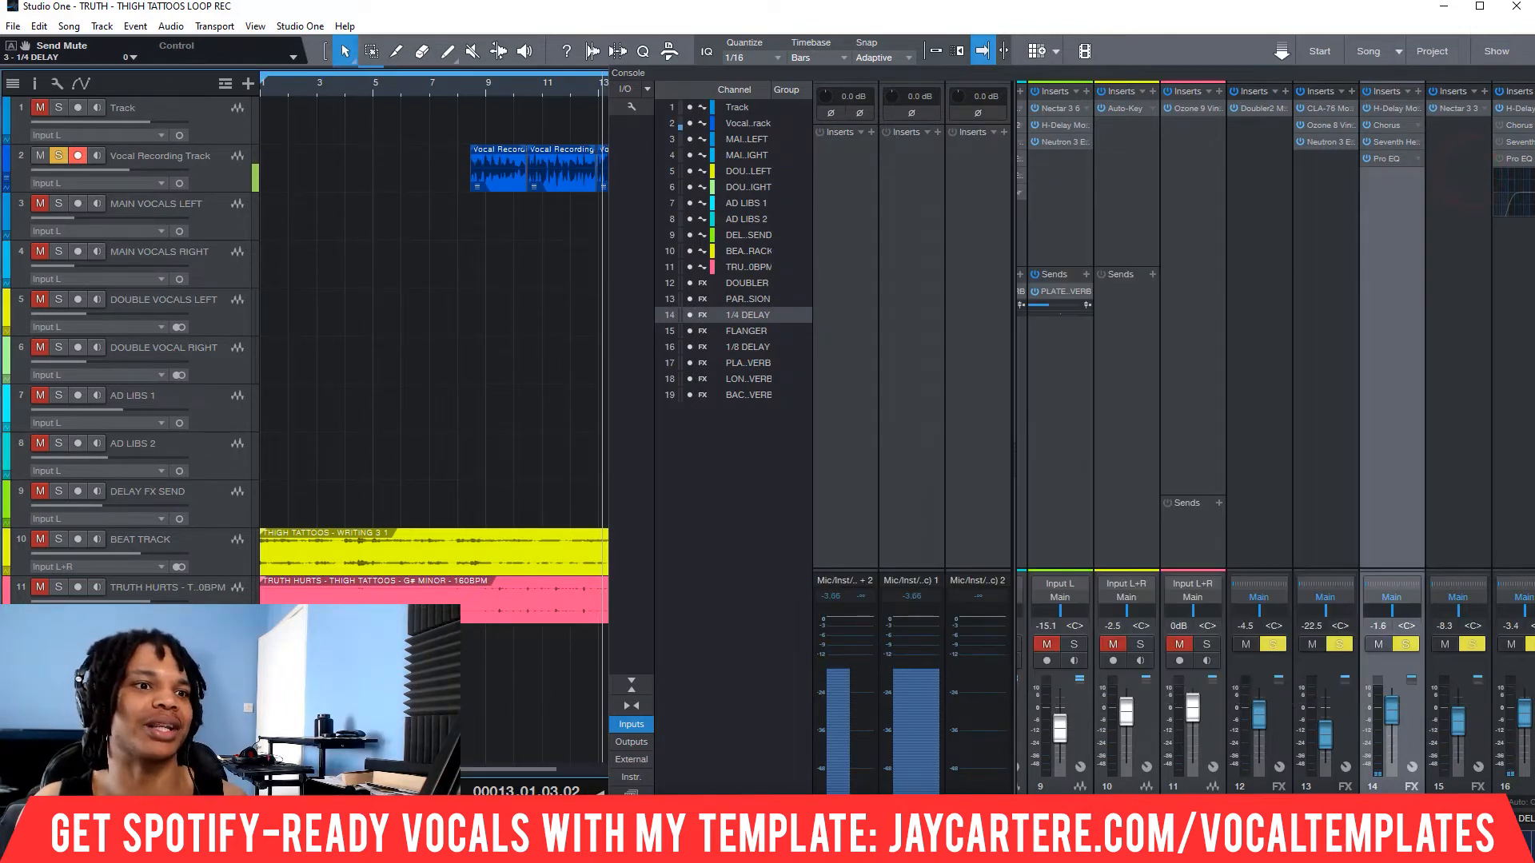
scroll(1132, 644, left, 8)
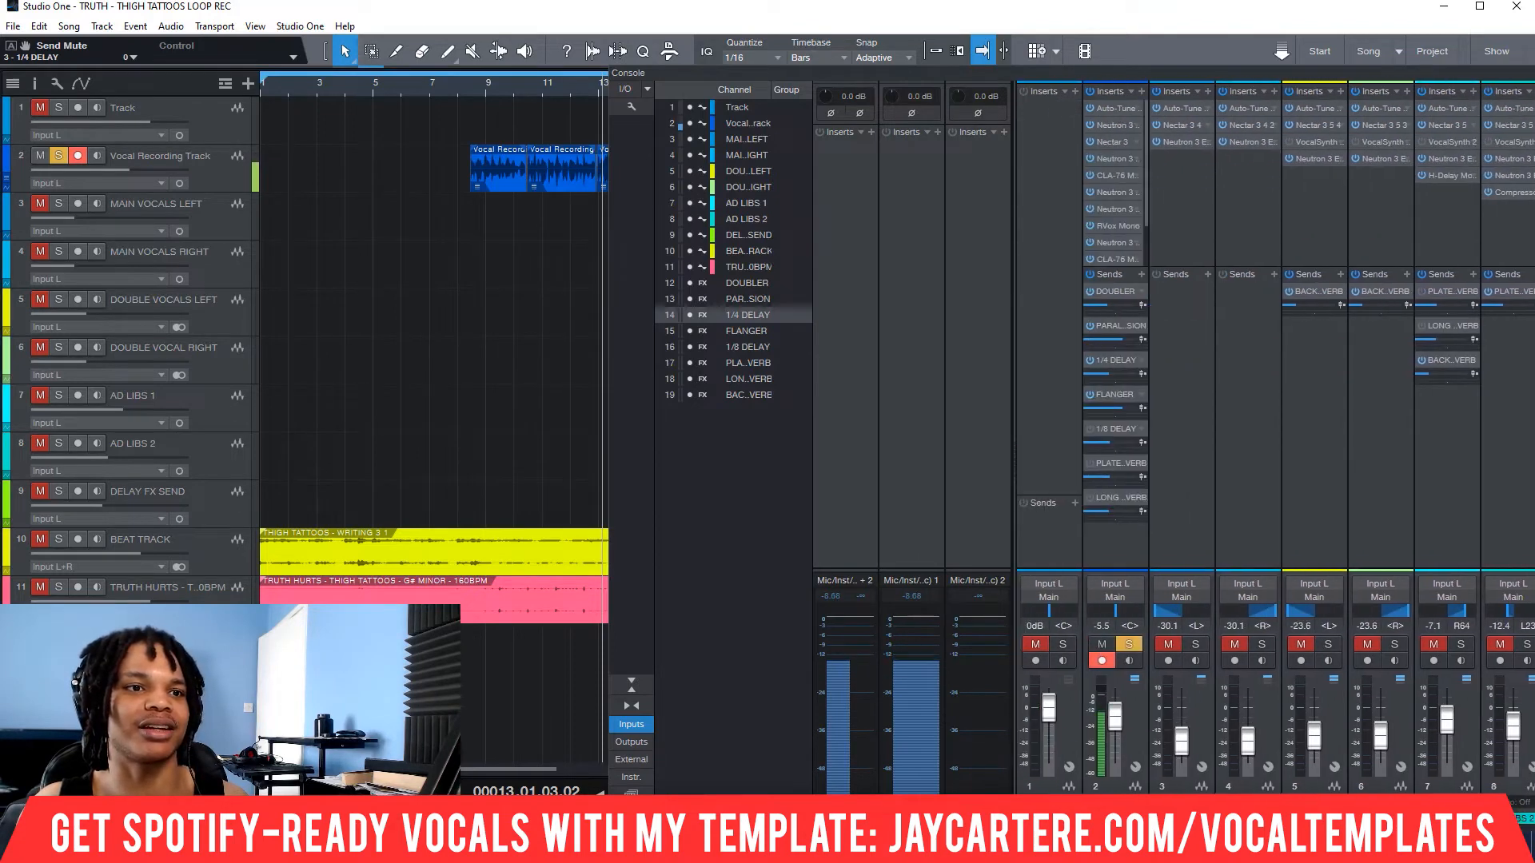
click(1129, 644)
click(464, 88)
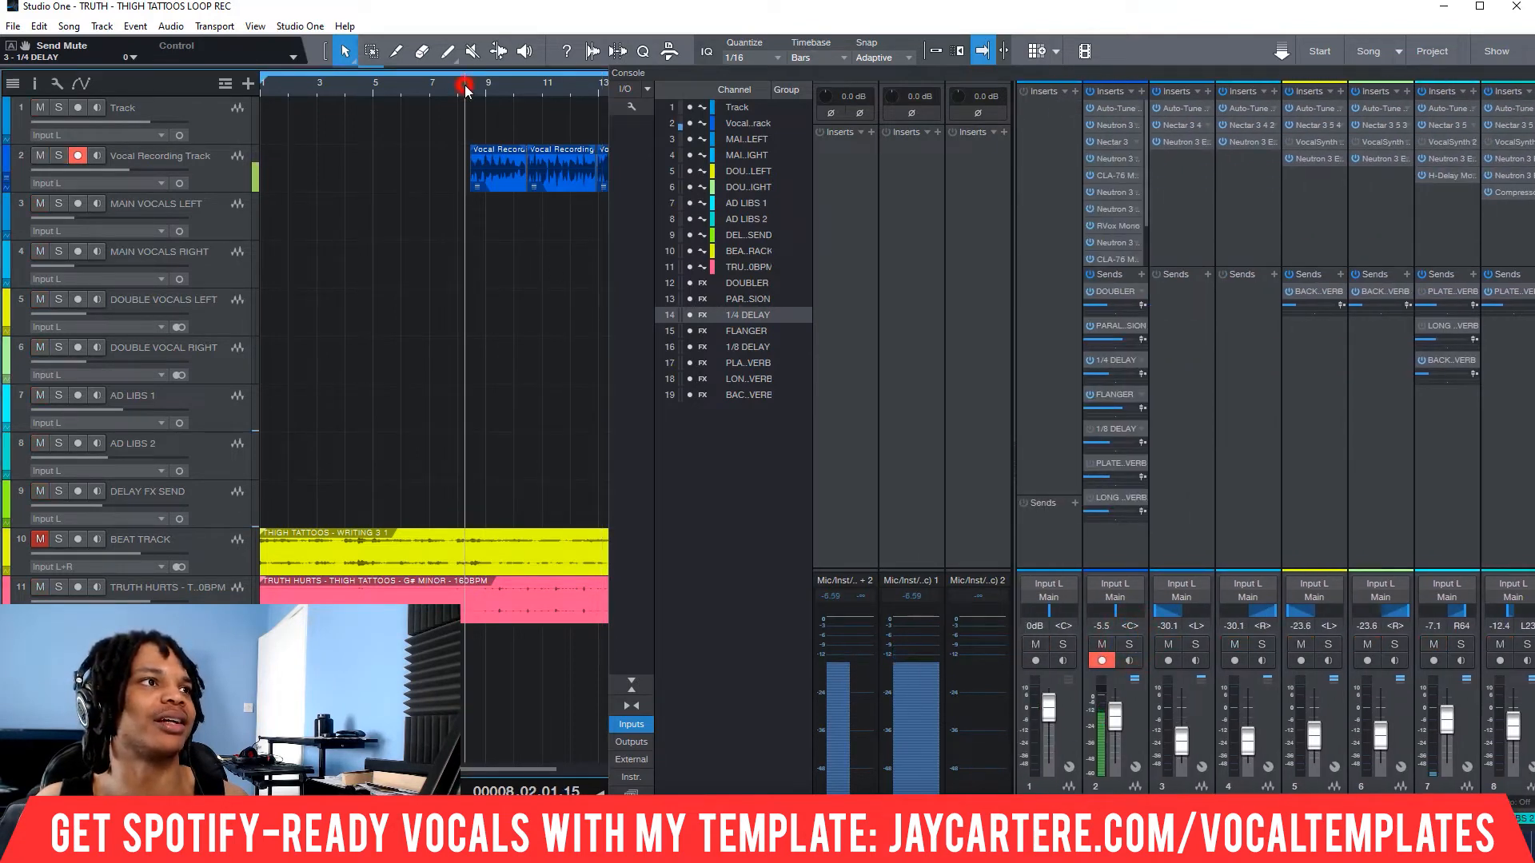
- Switch the Vocal Recording Track's active delay send from 1/4 DELAY to 1/8 DELAY and solo the track
click(1091, 360)
click(1090, 430)
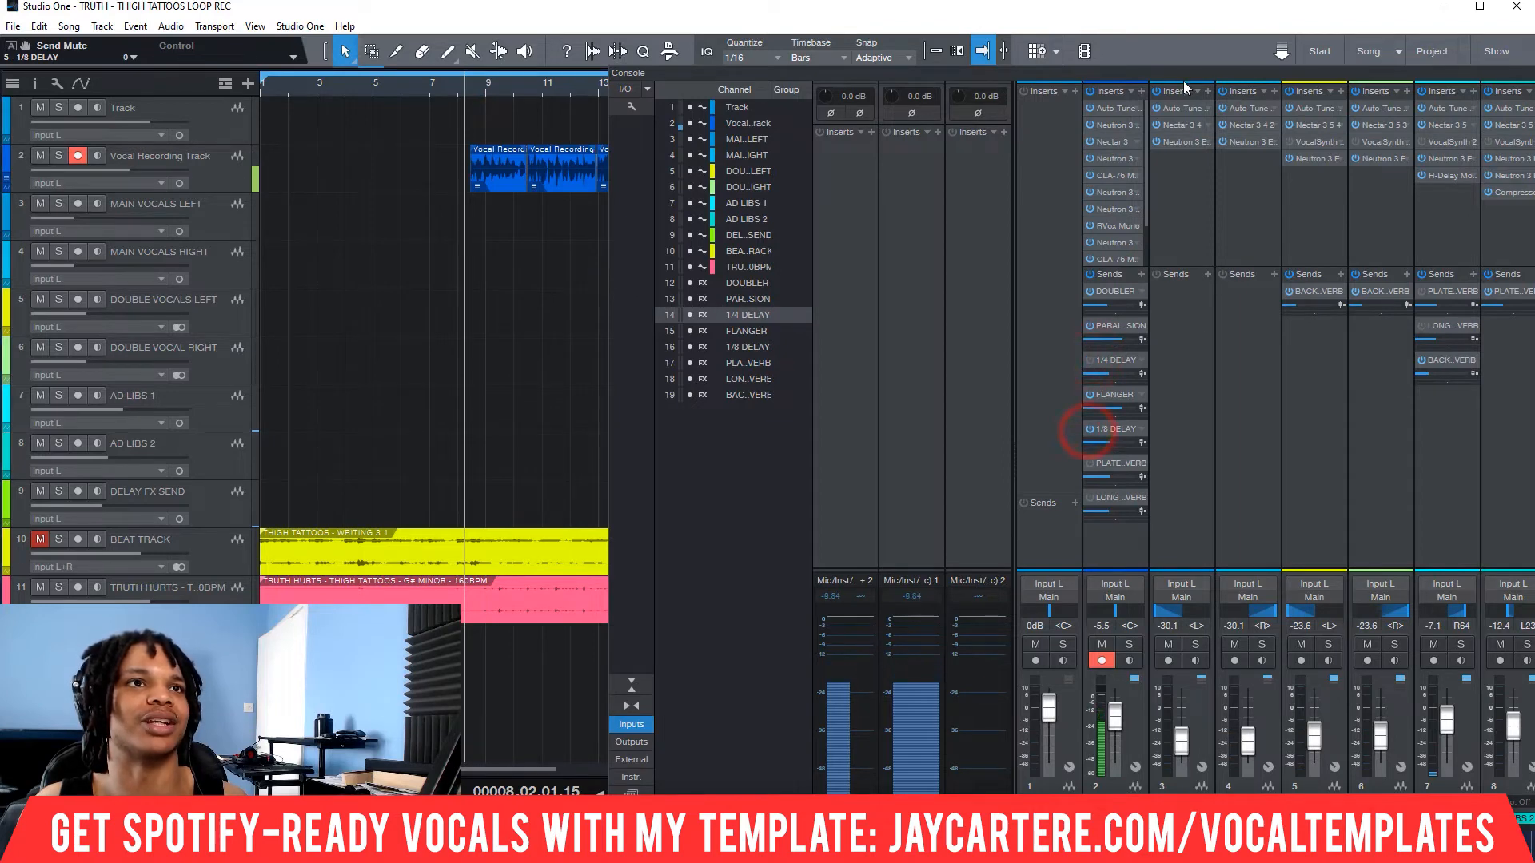
drag(1188, 74, 945, 51)
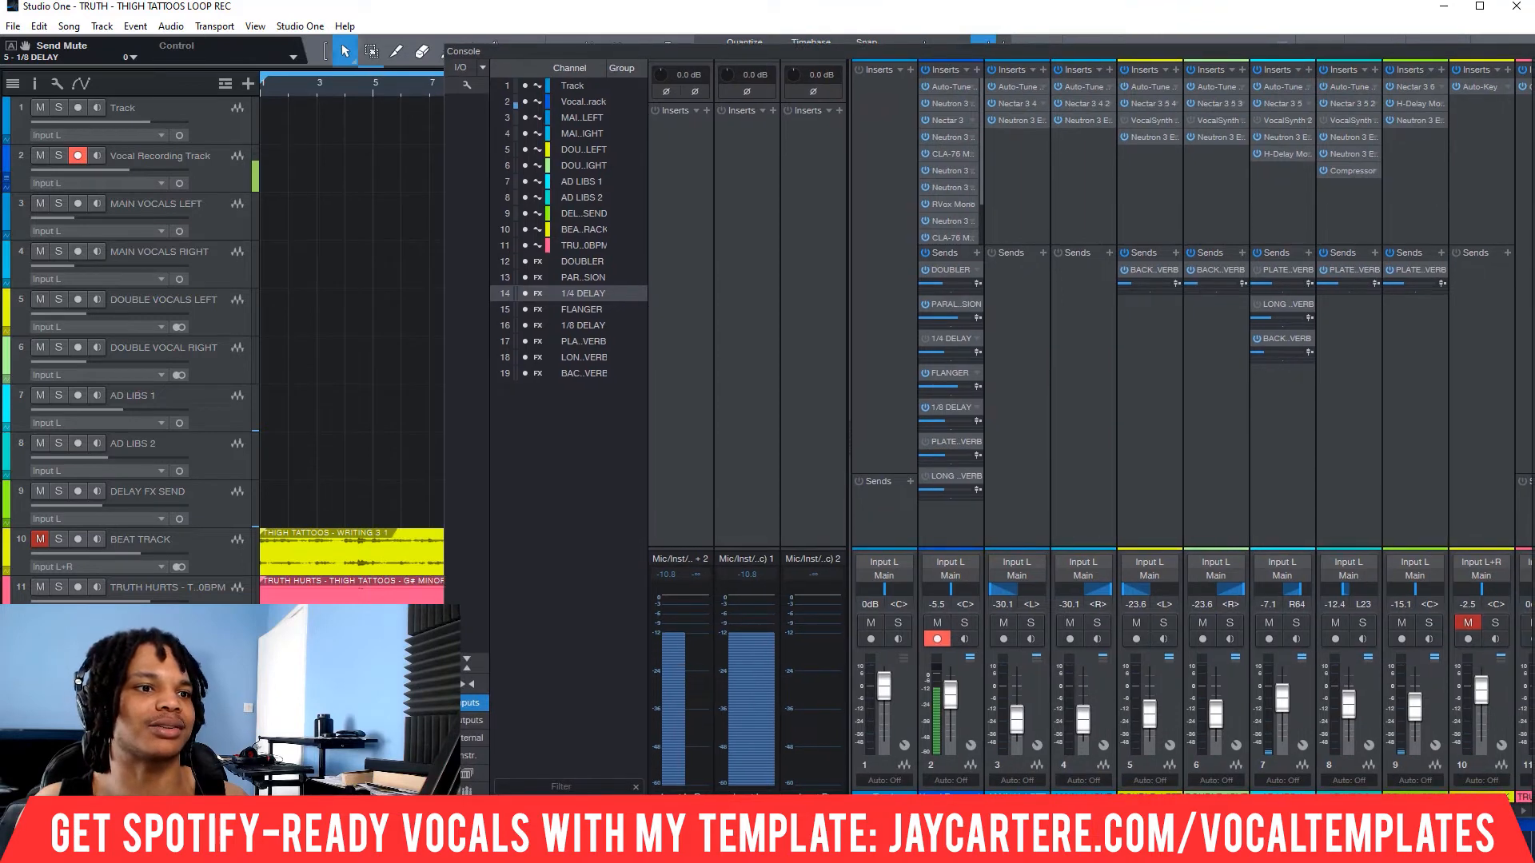
mouse_move(1040, 811)
mouse_down()
mouse_move(1355, 811)
mouse_move(1039, 810)
mouse_up()
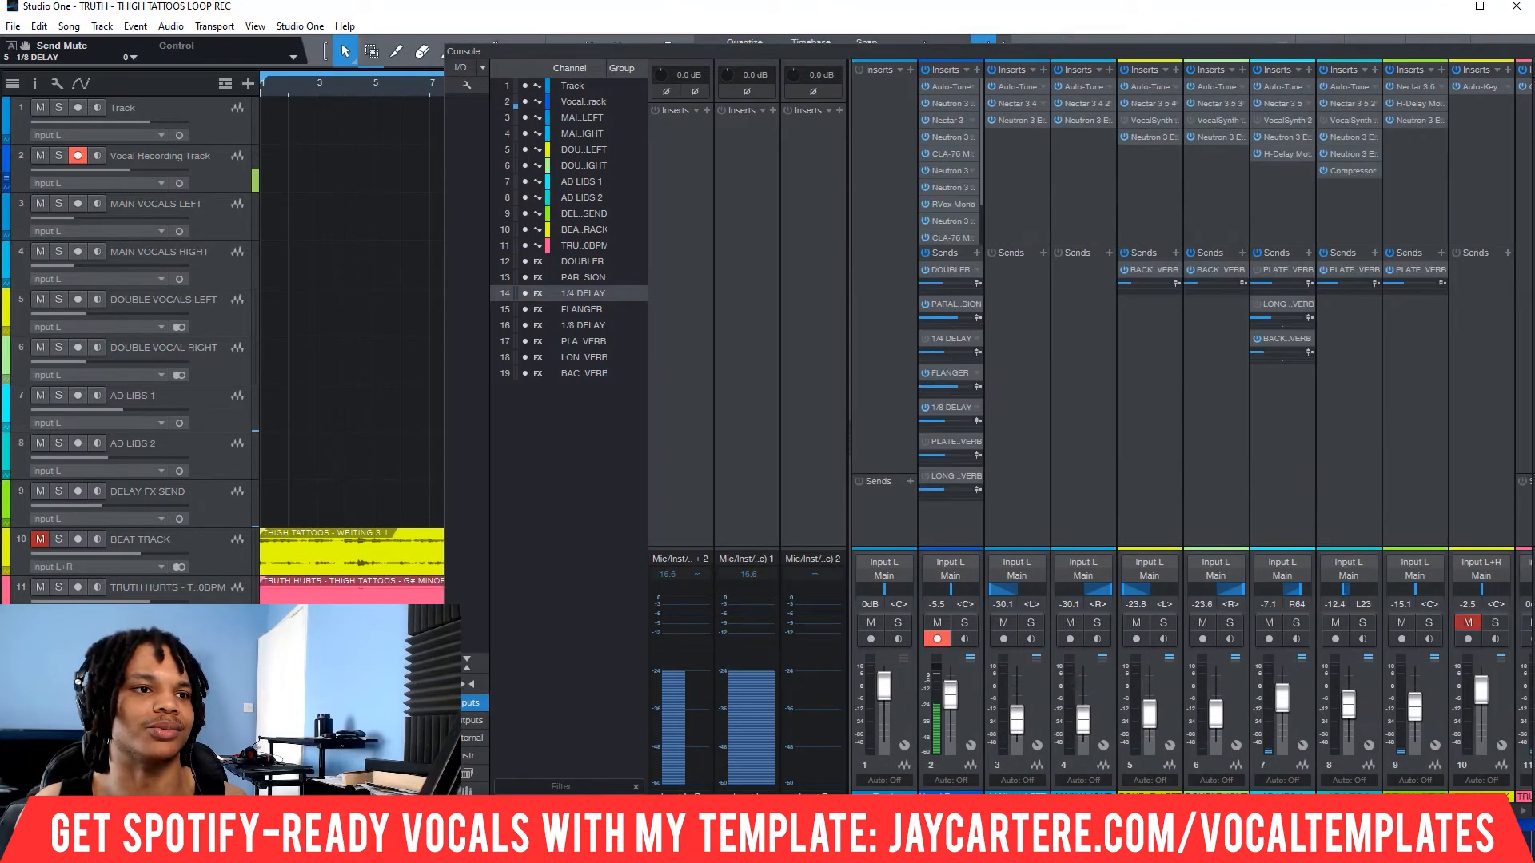
click(964, 623)
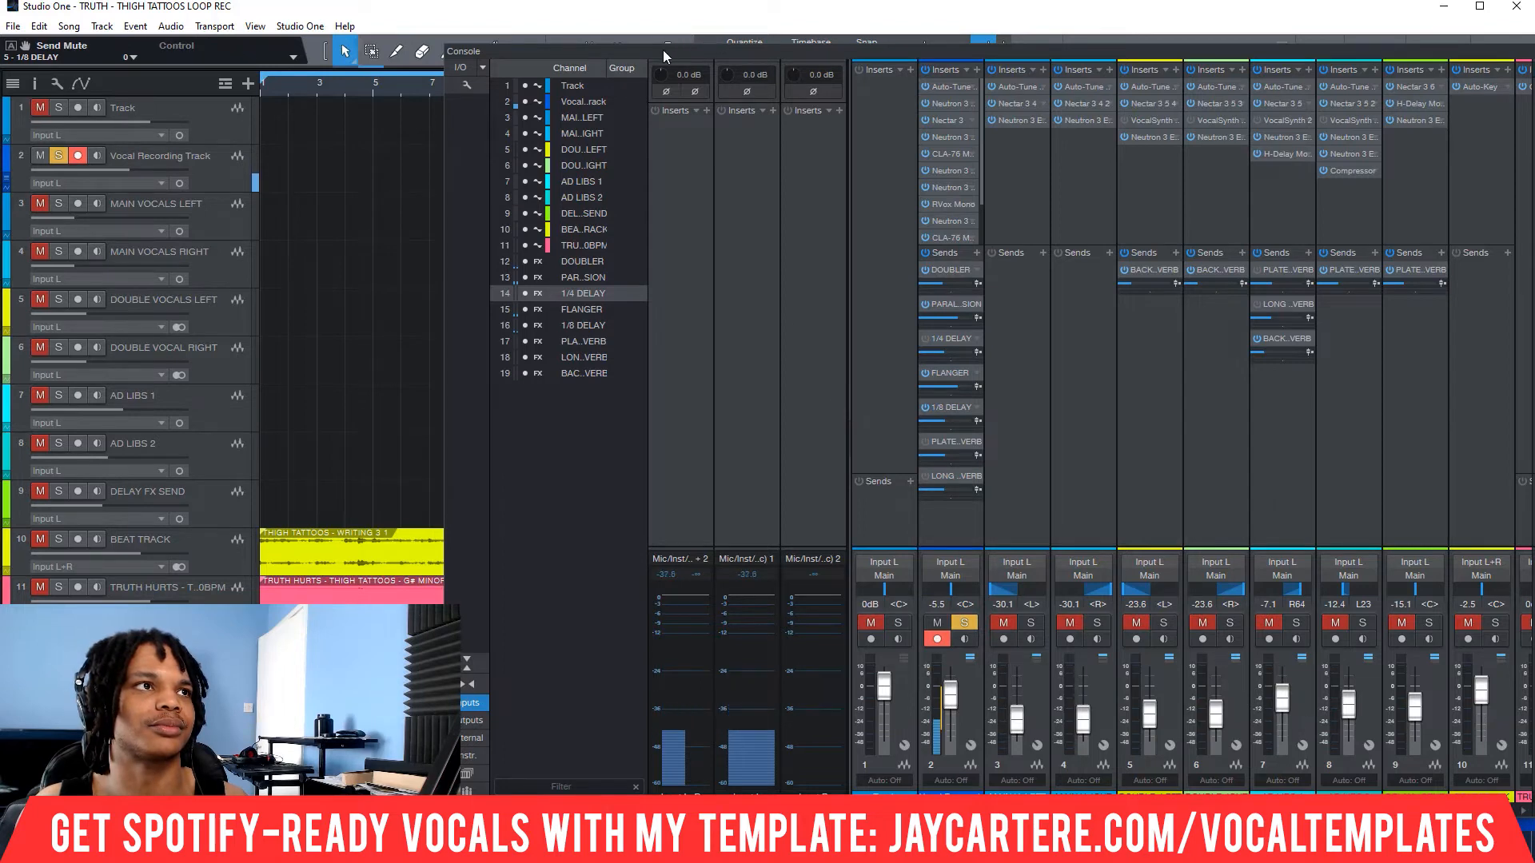
drag(664, 49, 733, 61)
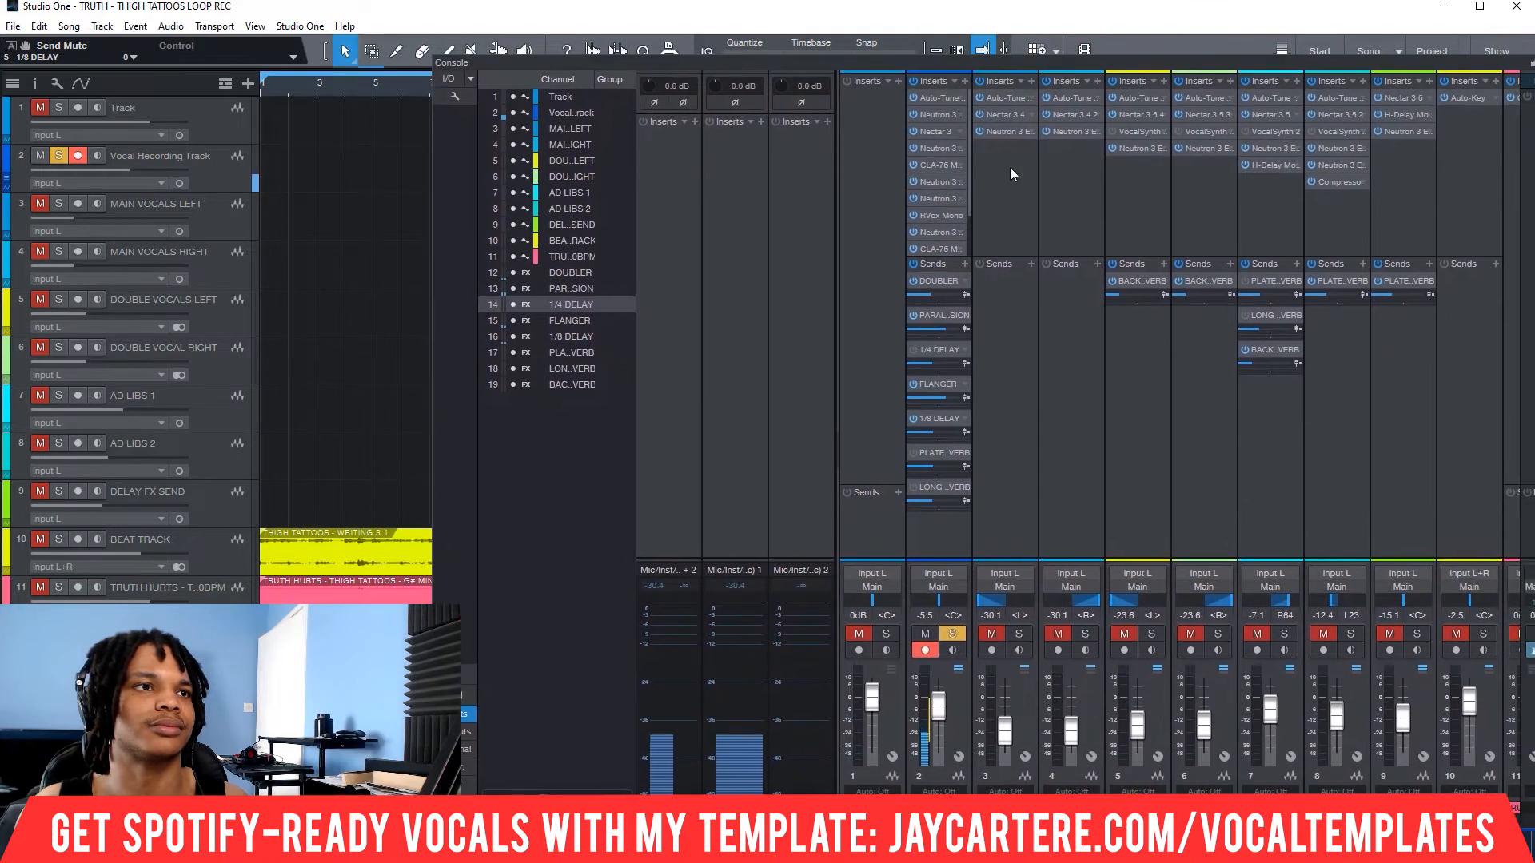
- Enable the 1/4 DELAY send alongside 1/8 DELAY on the Vocal Recording Track and replay it soloed from just before the first clip
click(999, 634)
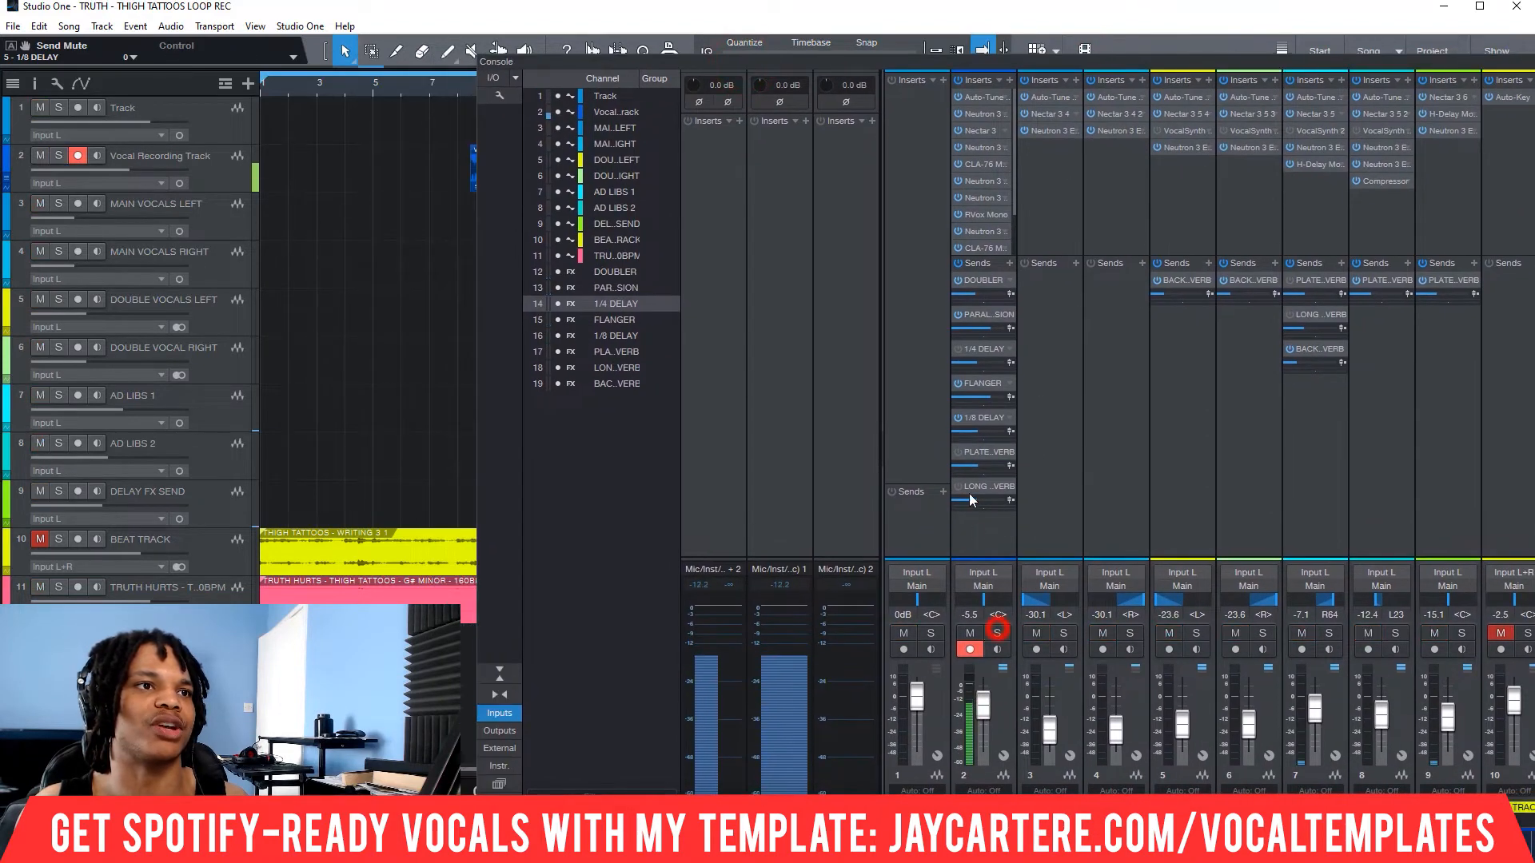
click(956, 350)
drag(770, 64, 844, 63)
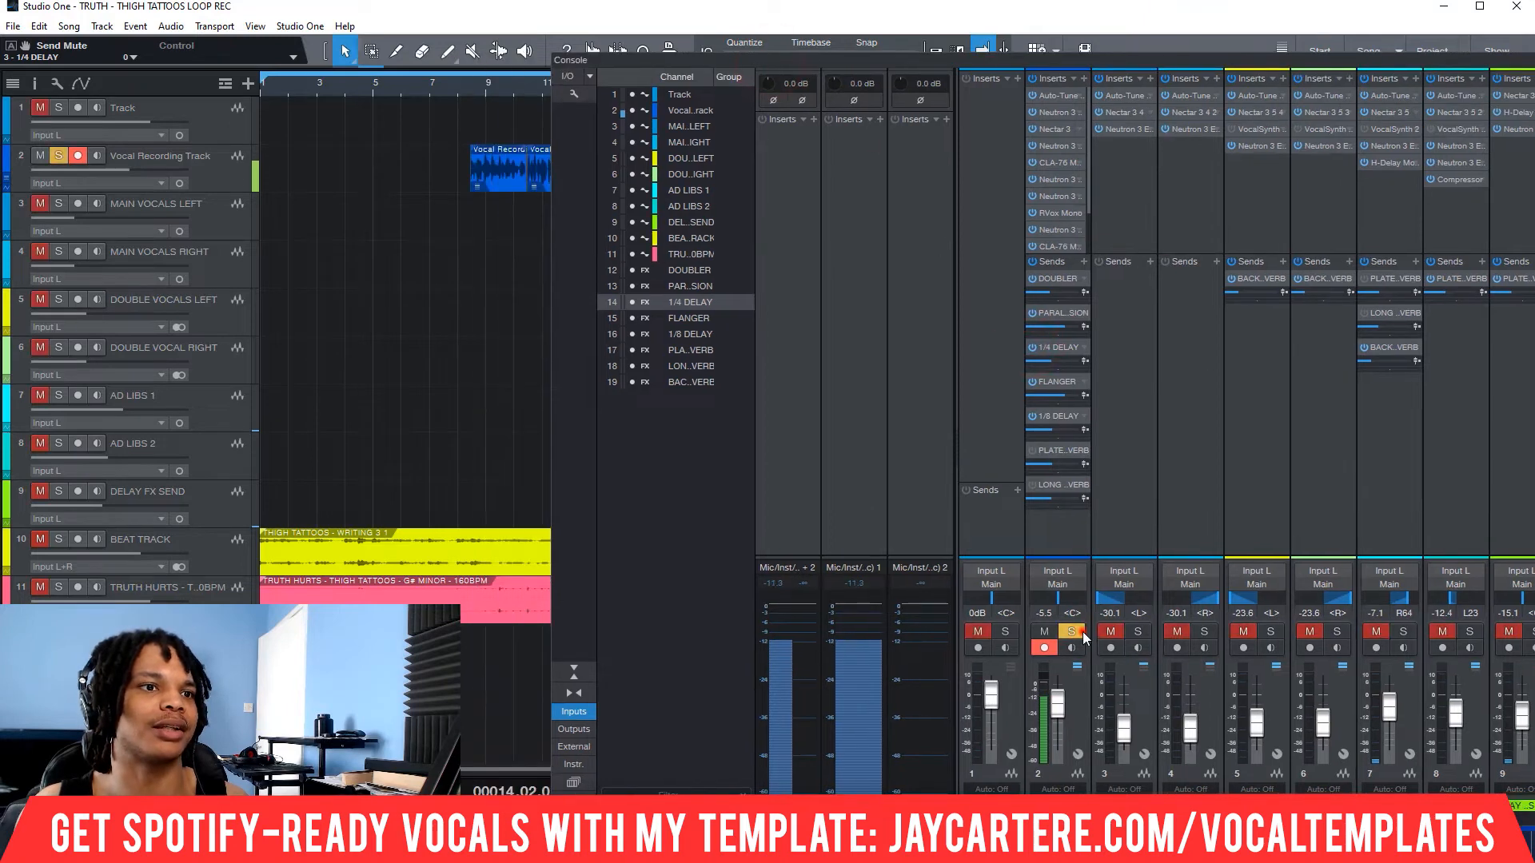
click(1072, 632)
click(467, 83)
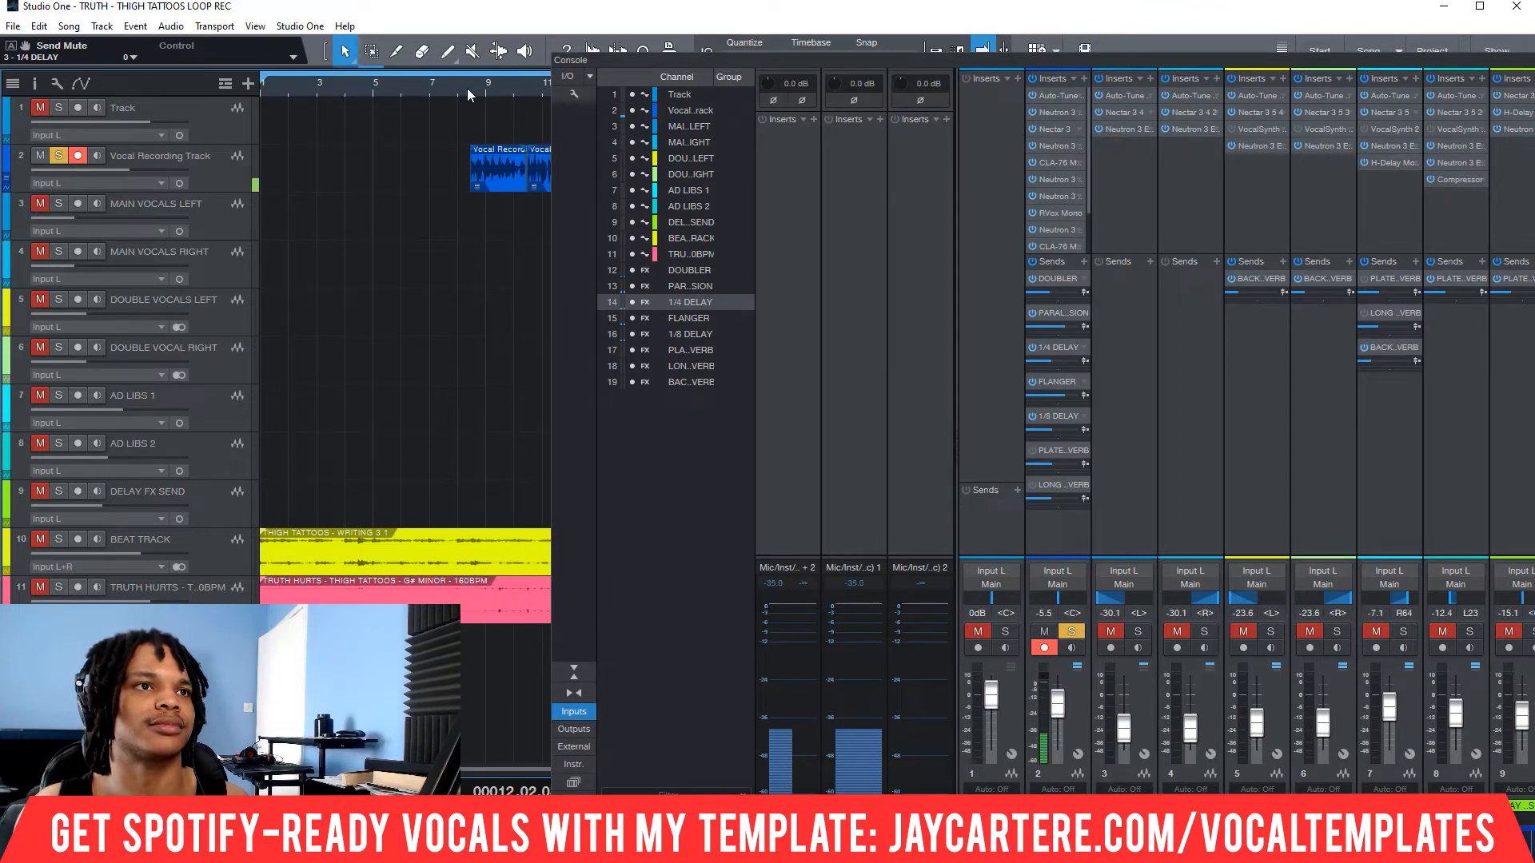
- Bypass the Chorus, Seventh Heaven and Pro EQ inserts on both the 1/4 DELAY and 1/8 DELAY channels
drag(998, 60, 696, 30)
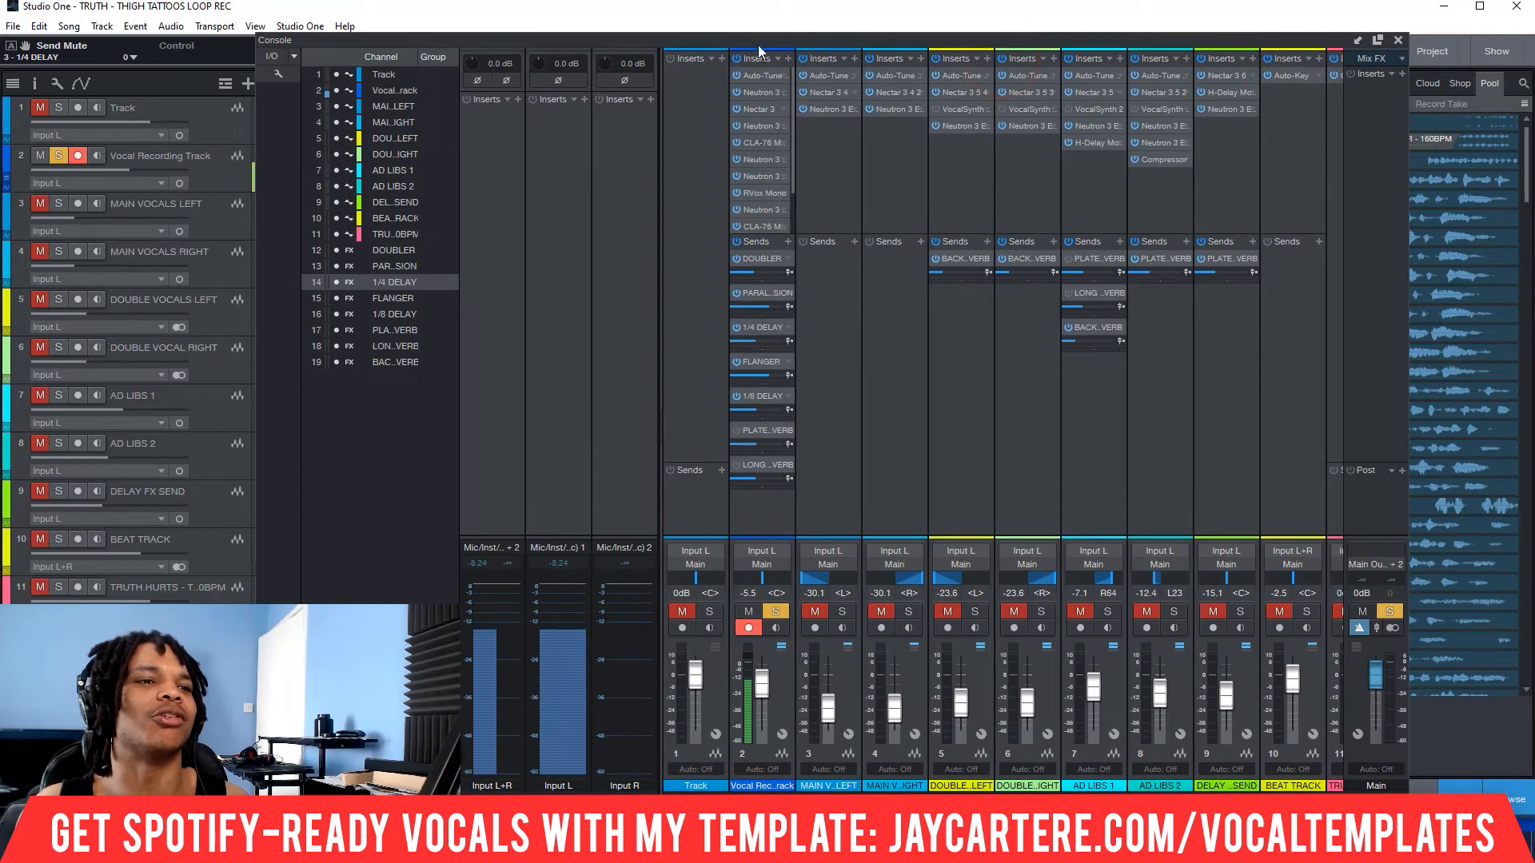
drag(709, 801, 996, 801)
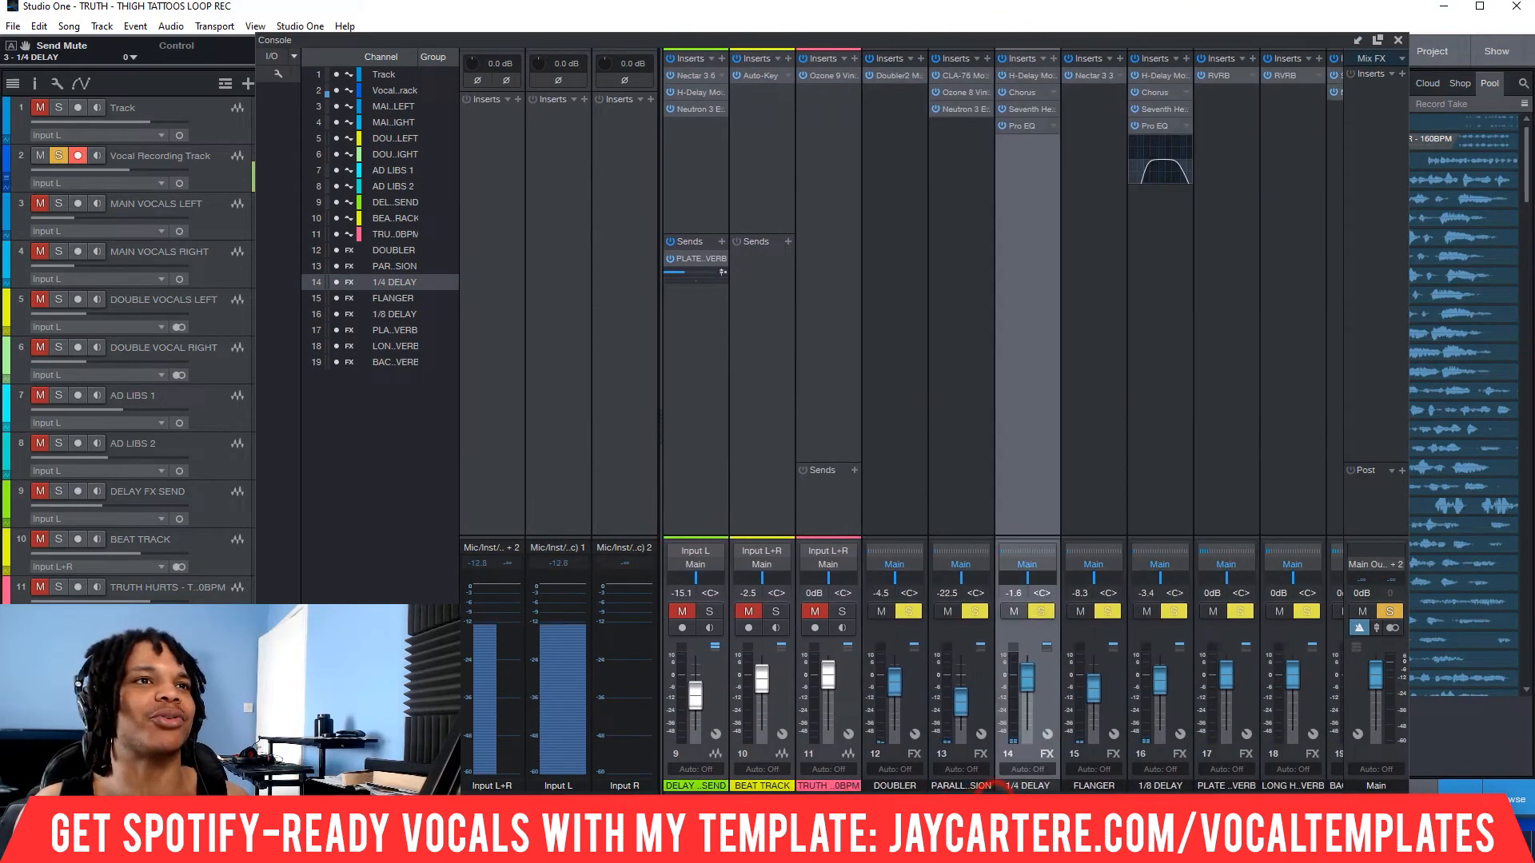
click(1002, 109)
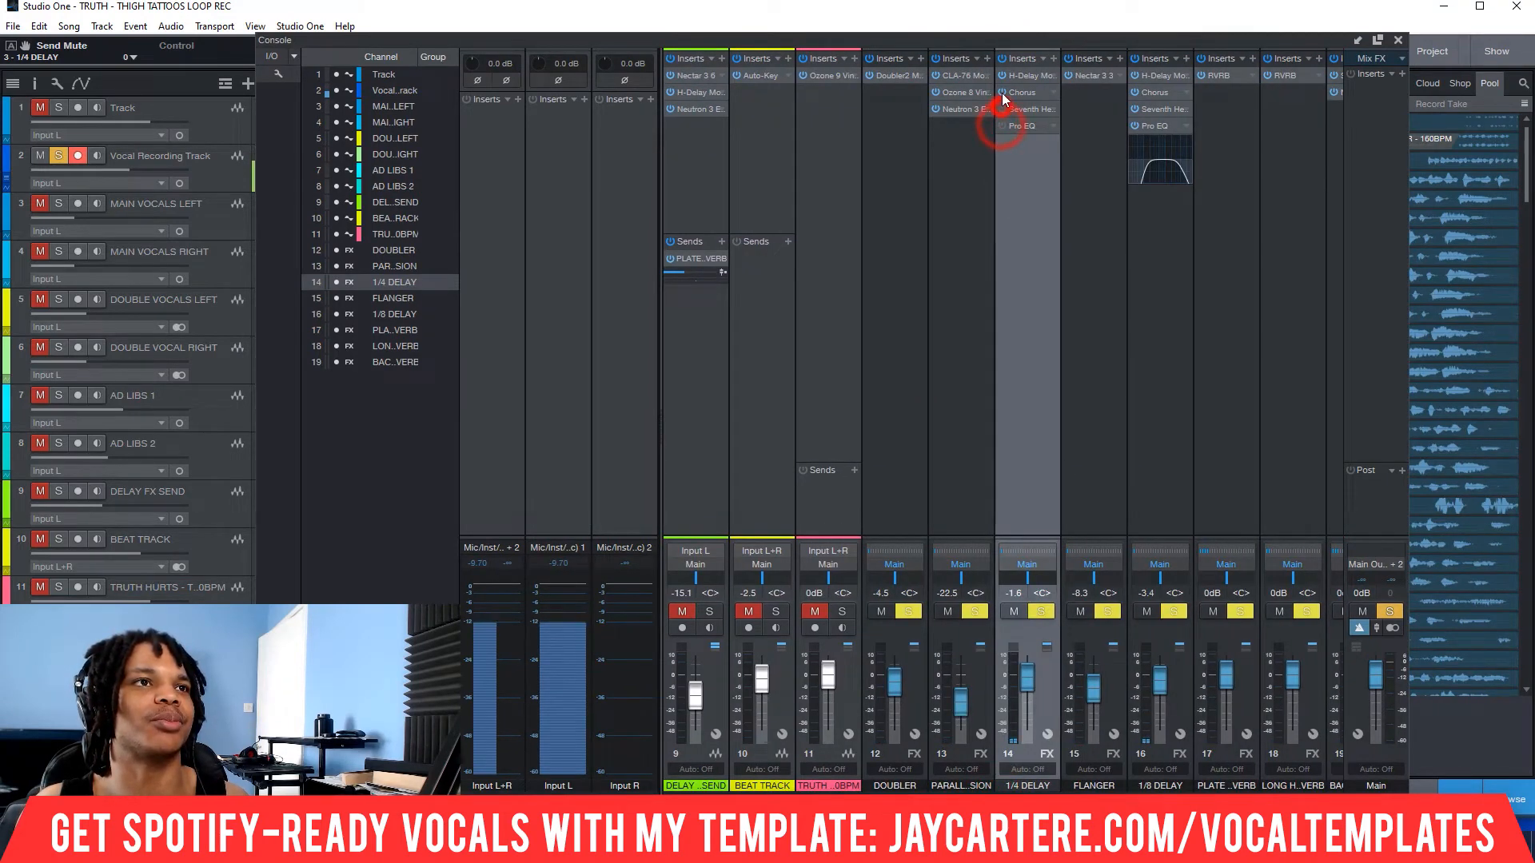
click(1001, 92)
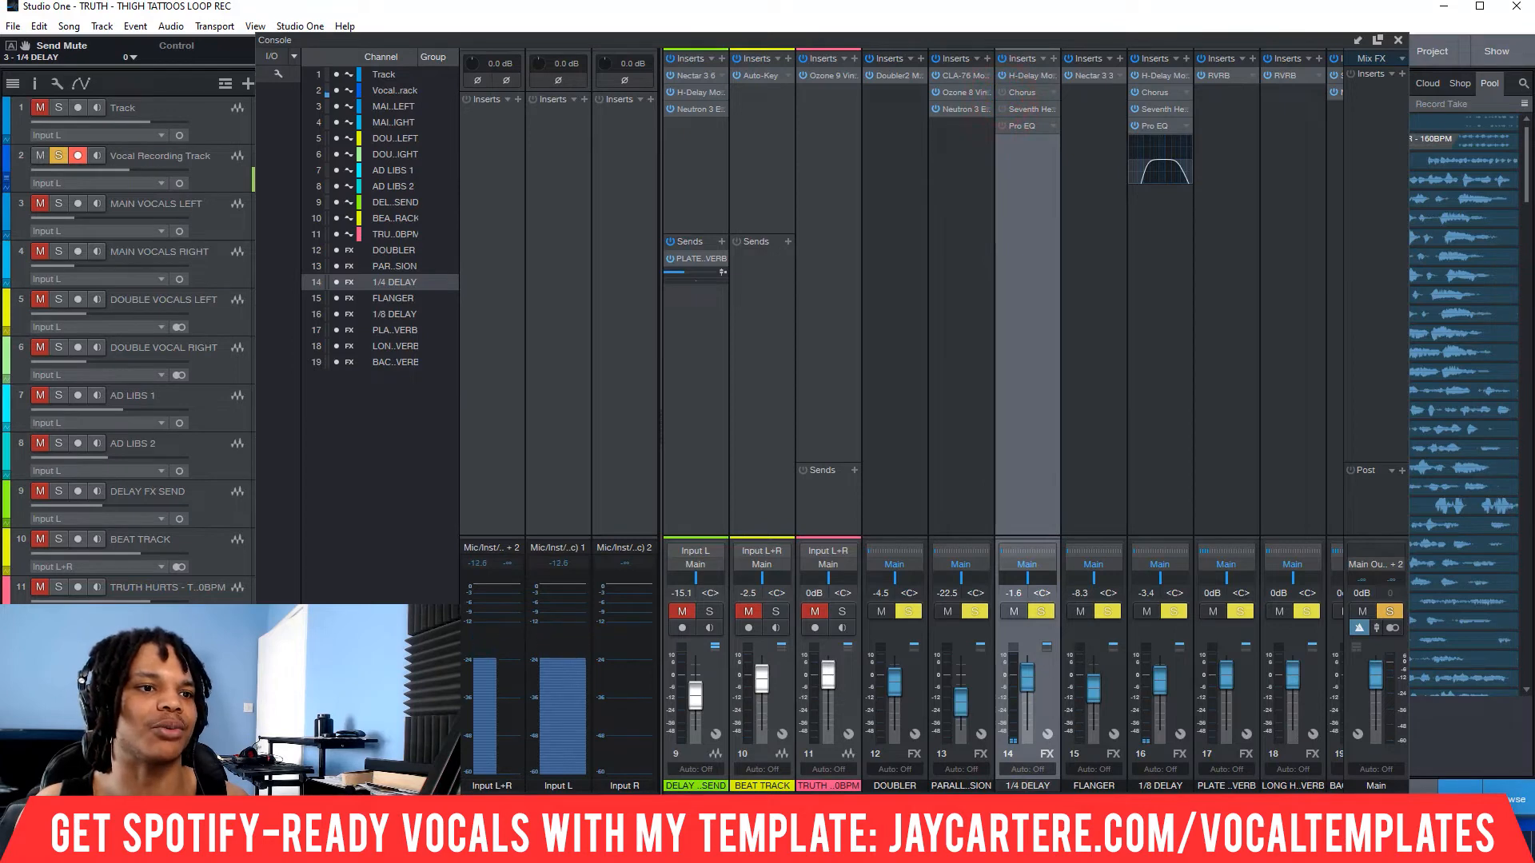
drag(1015, 801, 1060, 801)
click(1085, 126)
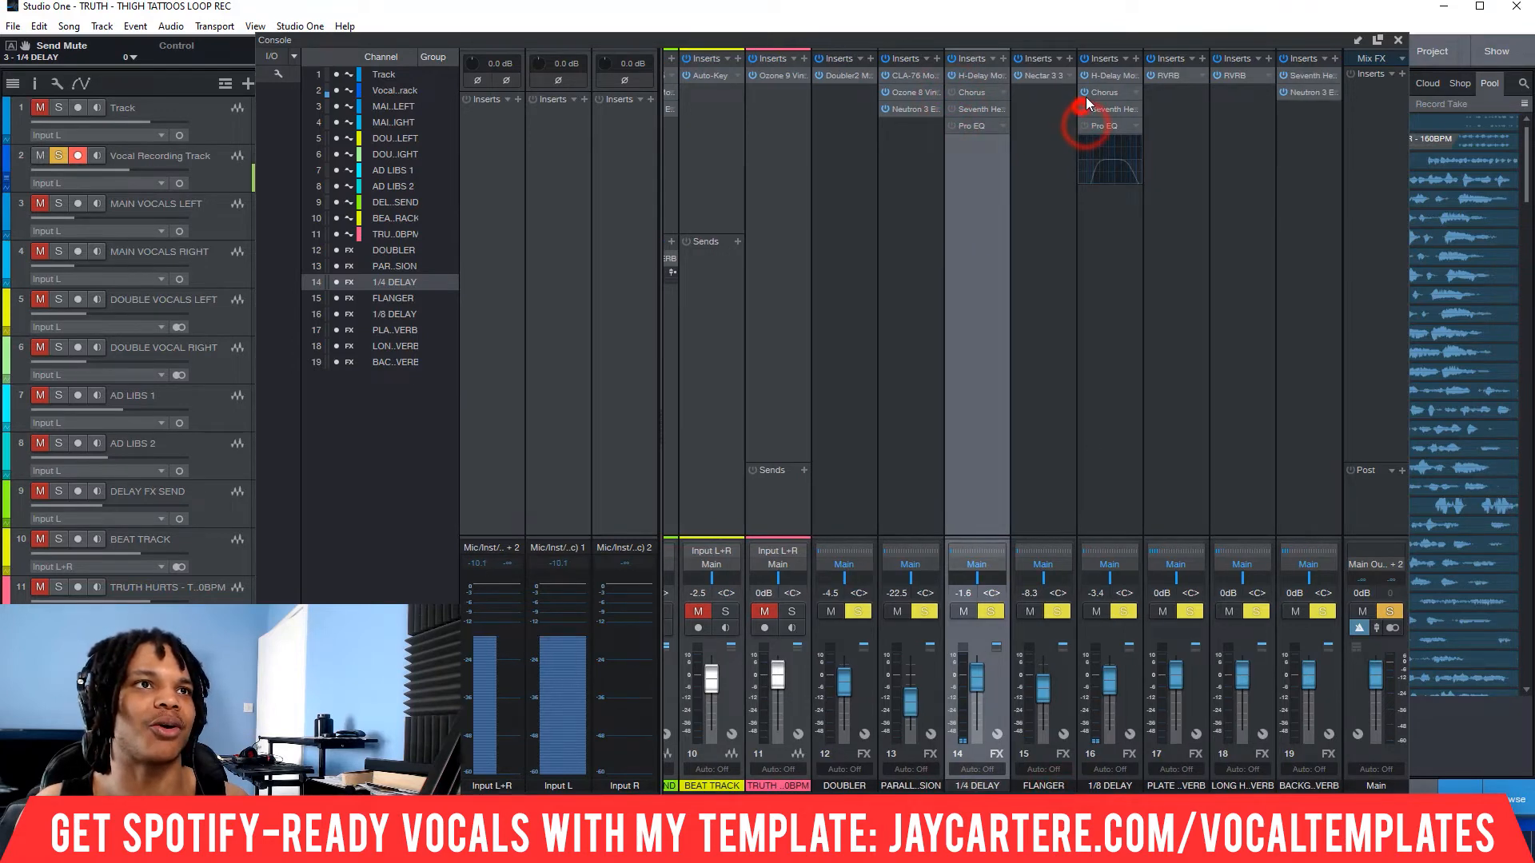
click(1085, 92)
- Move the console aside and play the soloed vocal through both unprocessed delays from just before the first clip
drag(771, 40, 1207, 88)
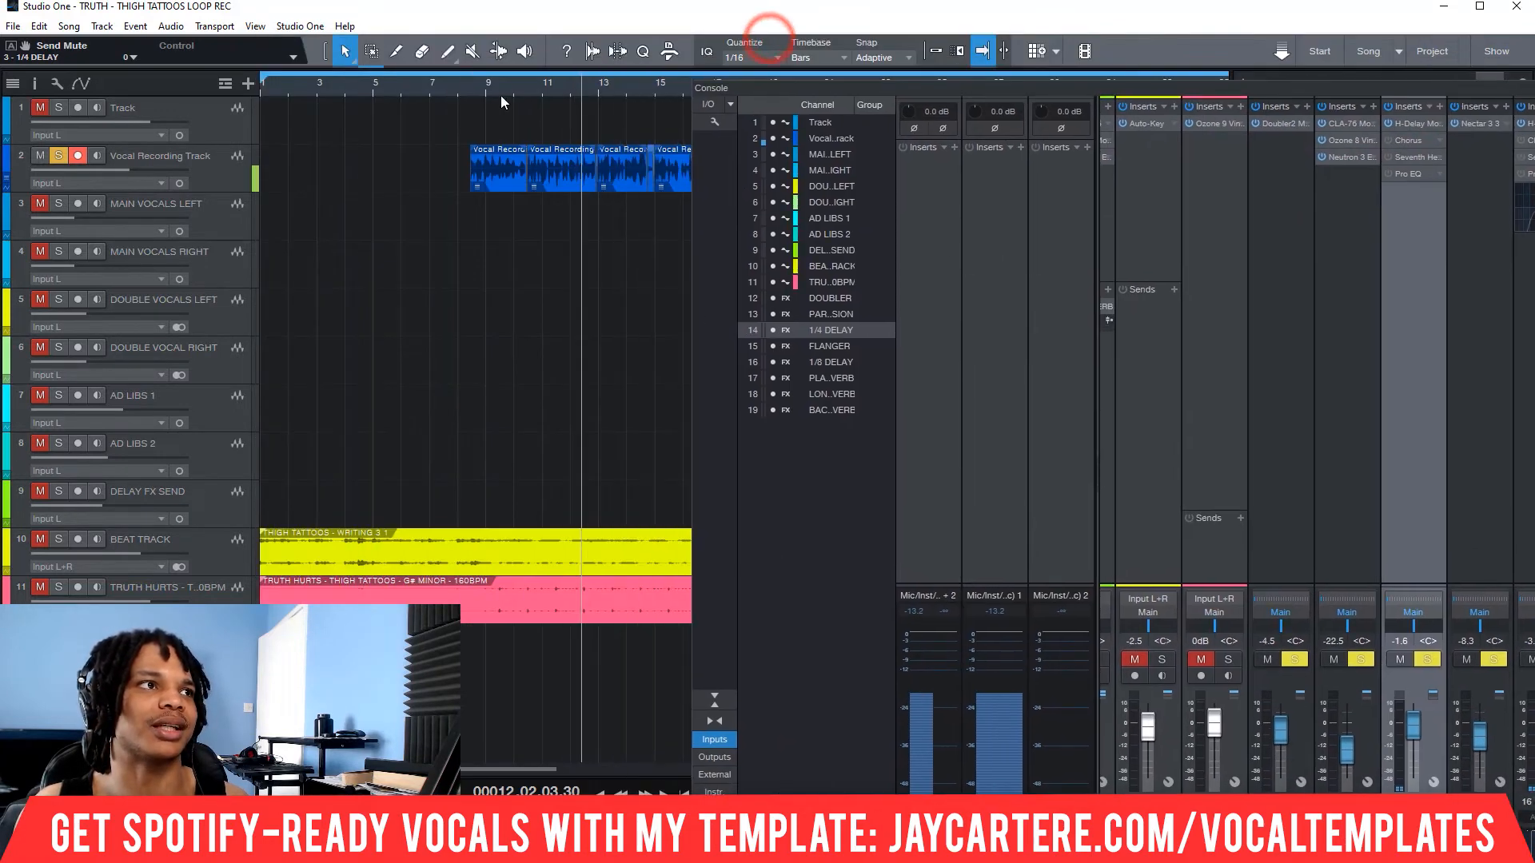
click(469, 83)
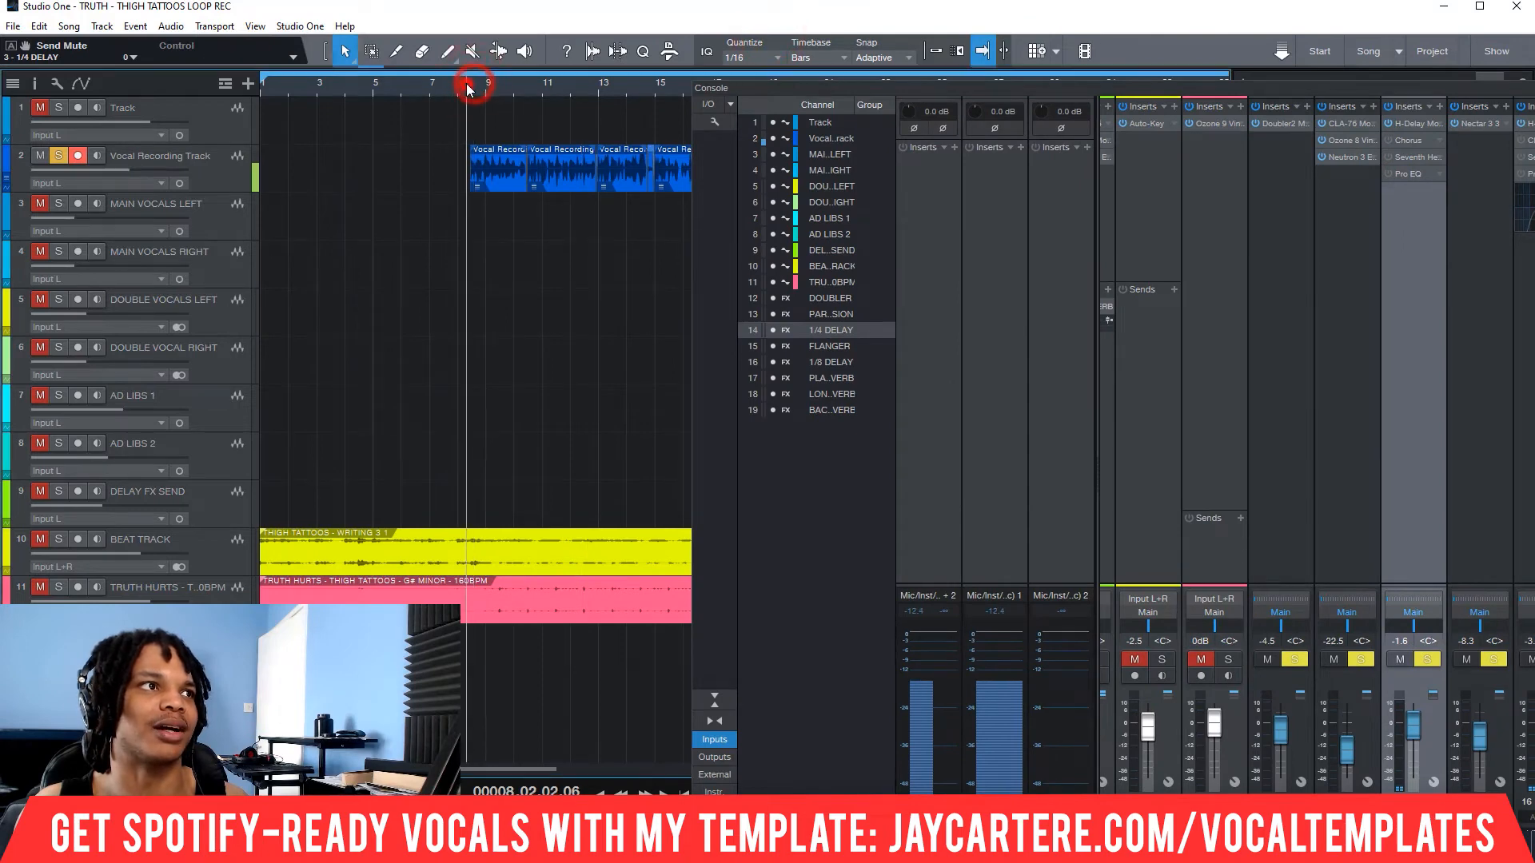
key(space)
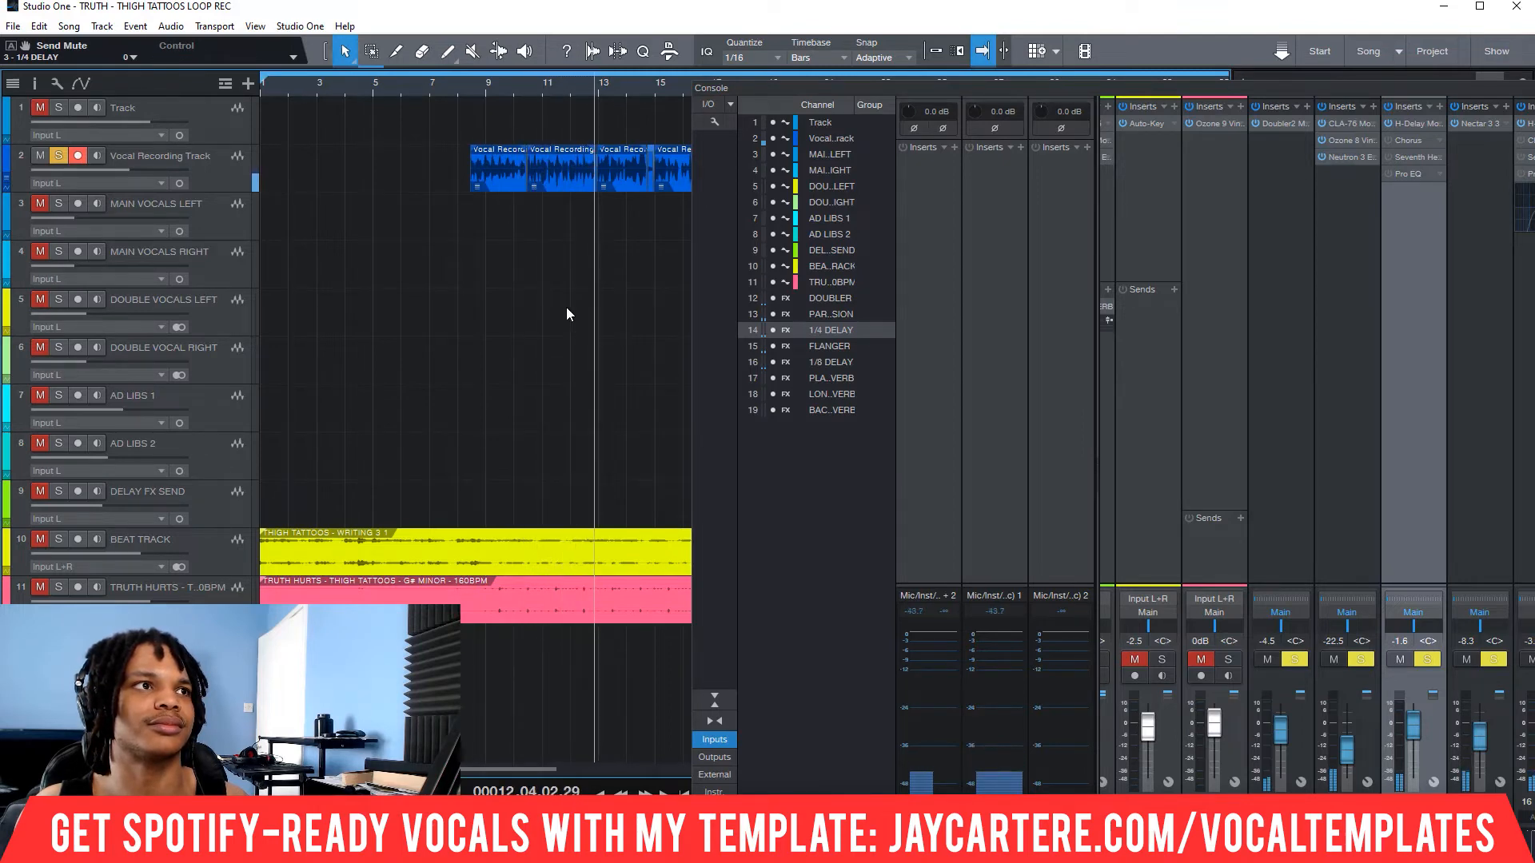
- Reactivate Chorus, Seventh Heaven and Pro EQ on both the 1/4 DELAY and 1/8 DELAY channels
drag(1130, 87, 795, 73)
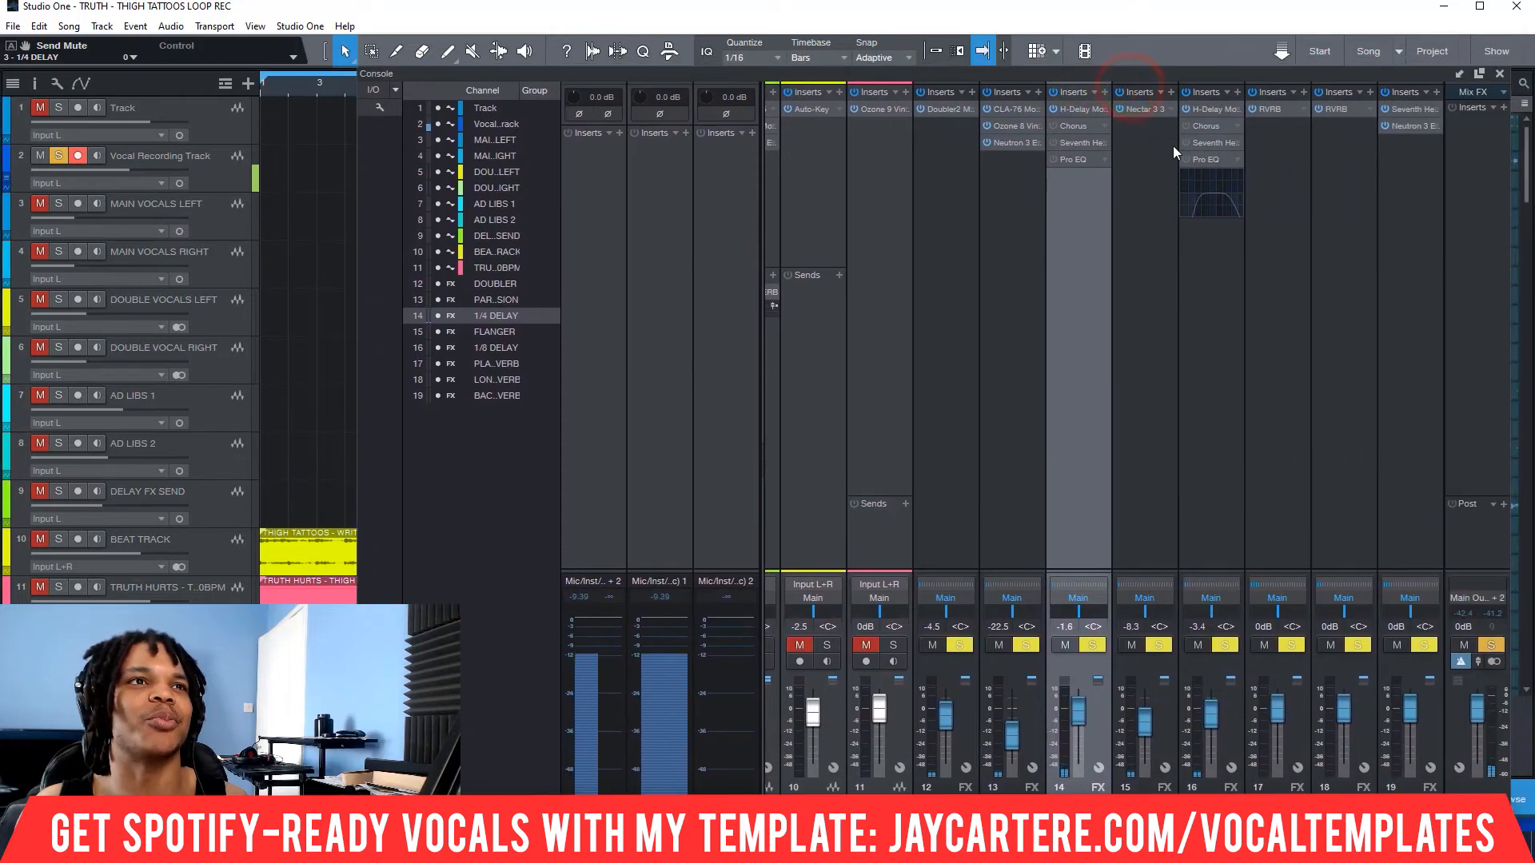
click(1054, 126)
click(1054, 143)
click(1054, 160)
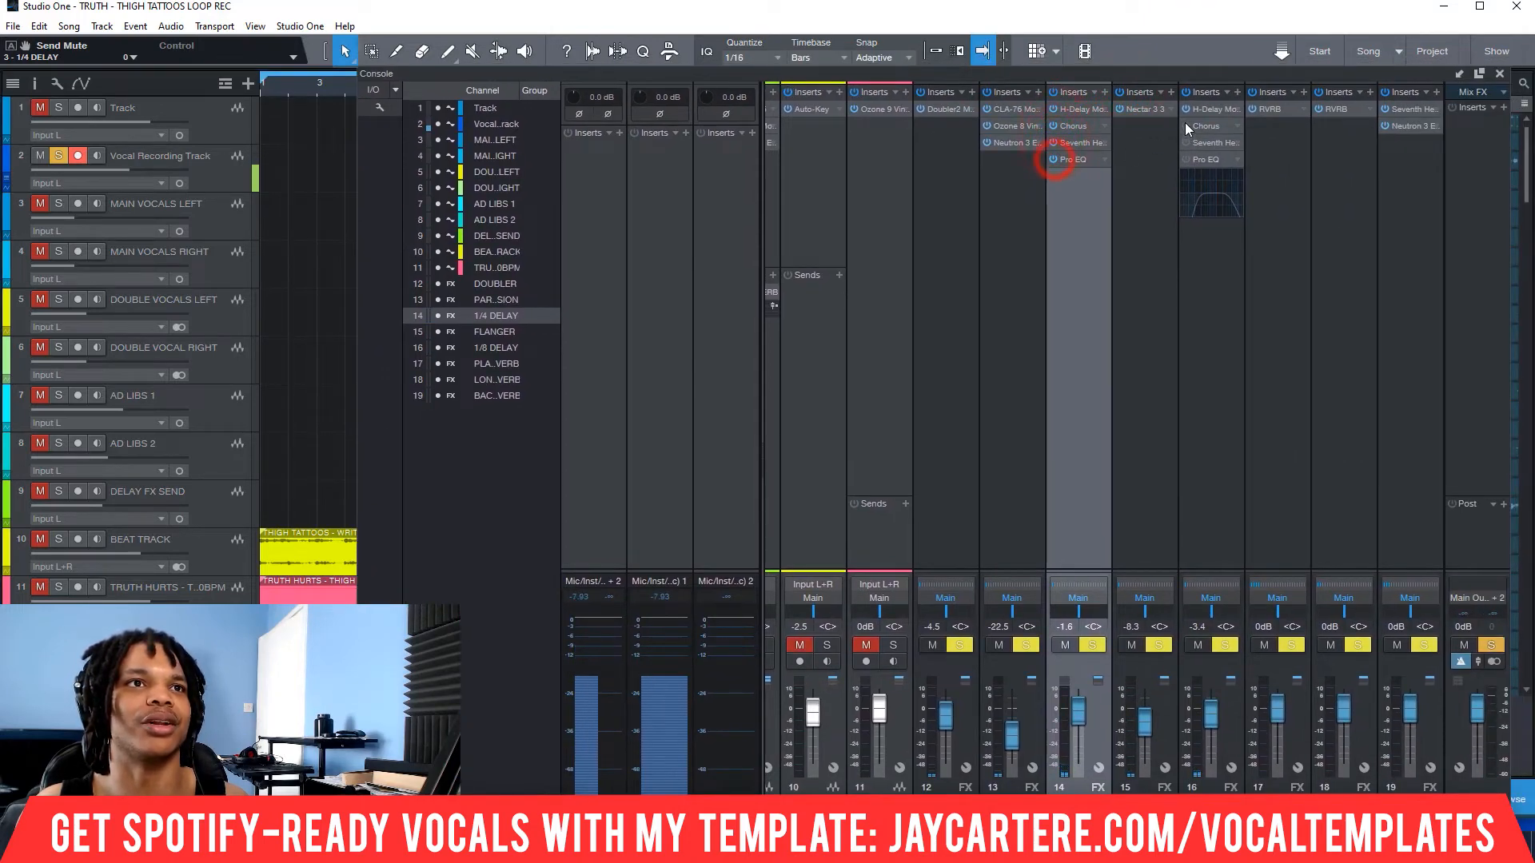
click(1187, 126)
click(1187, 142)
click(1186, 160)
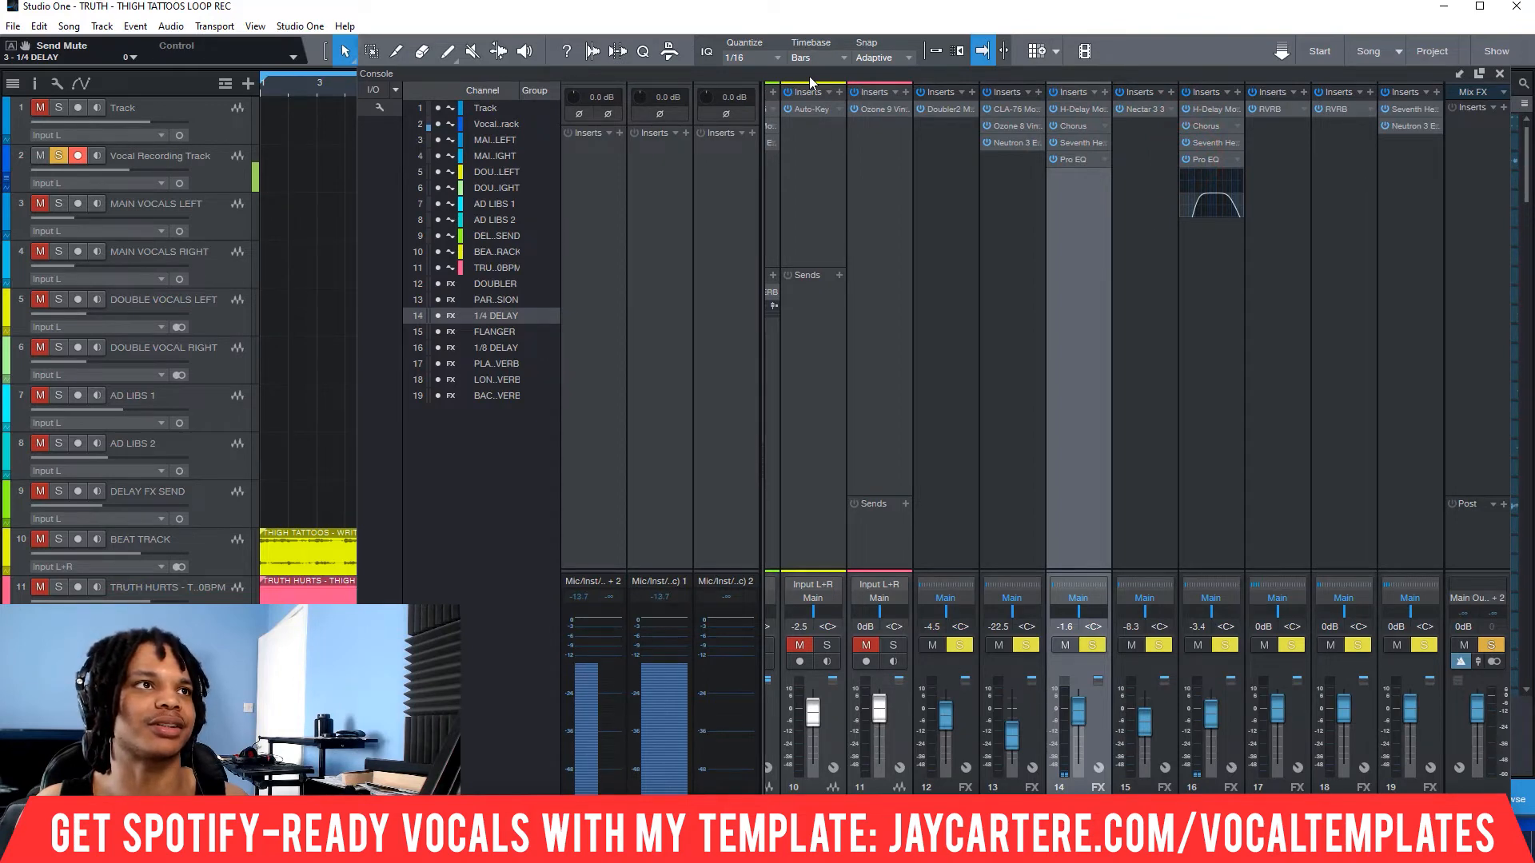
- Unsolo the Vocal Recording Track and play both processed delays in the full mix from the start of the first vocal clip
drag(810, 77, 788, 44)
scroll(909, 763, left, 10)
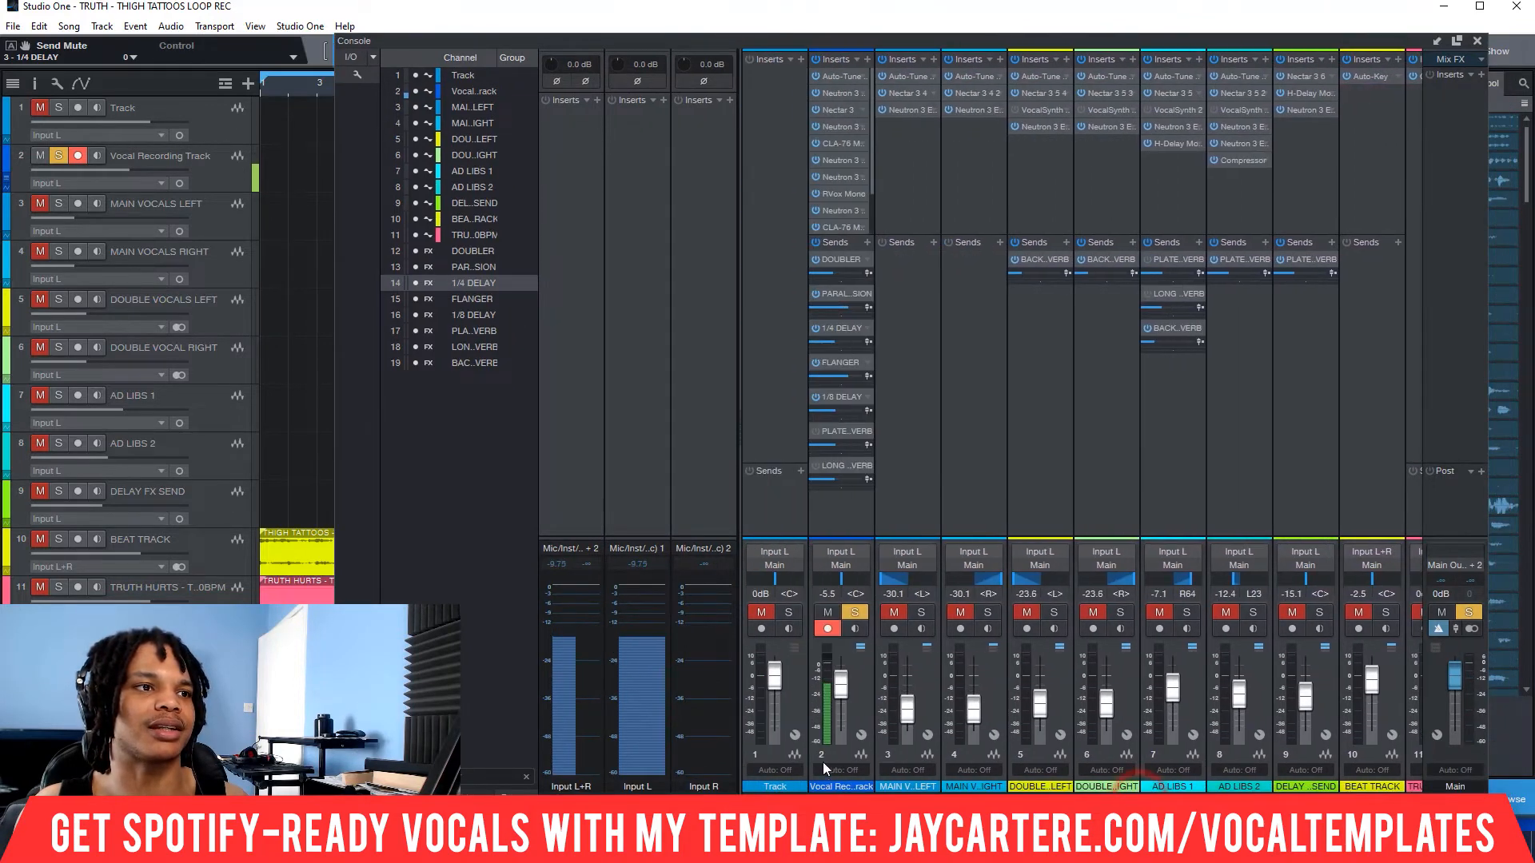
click(856, 611)
click(470, 92)
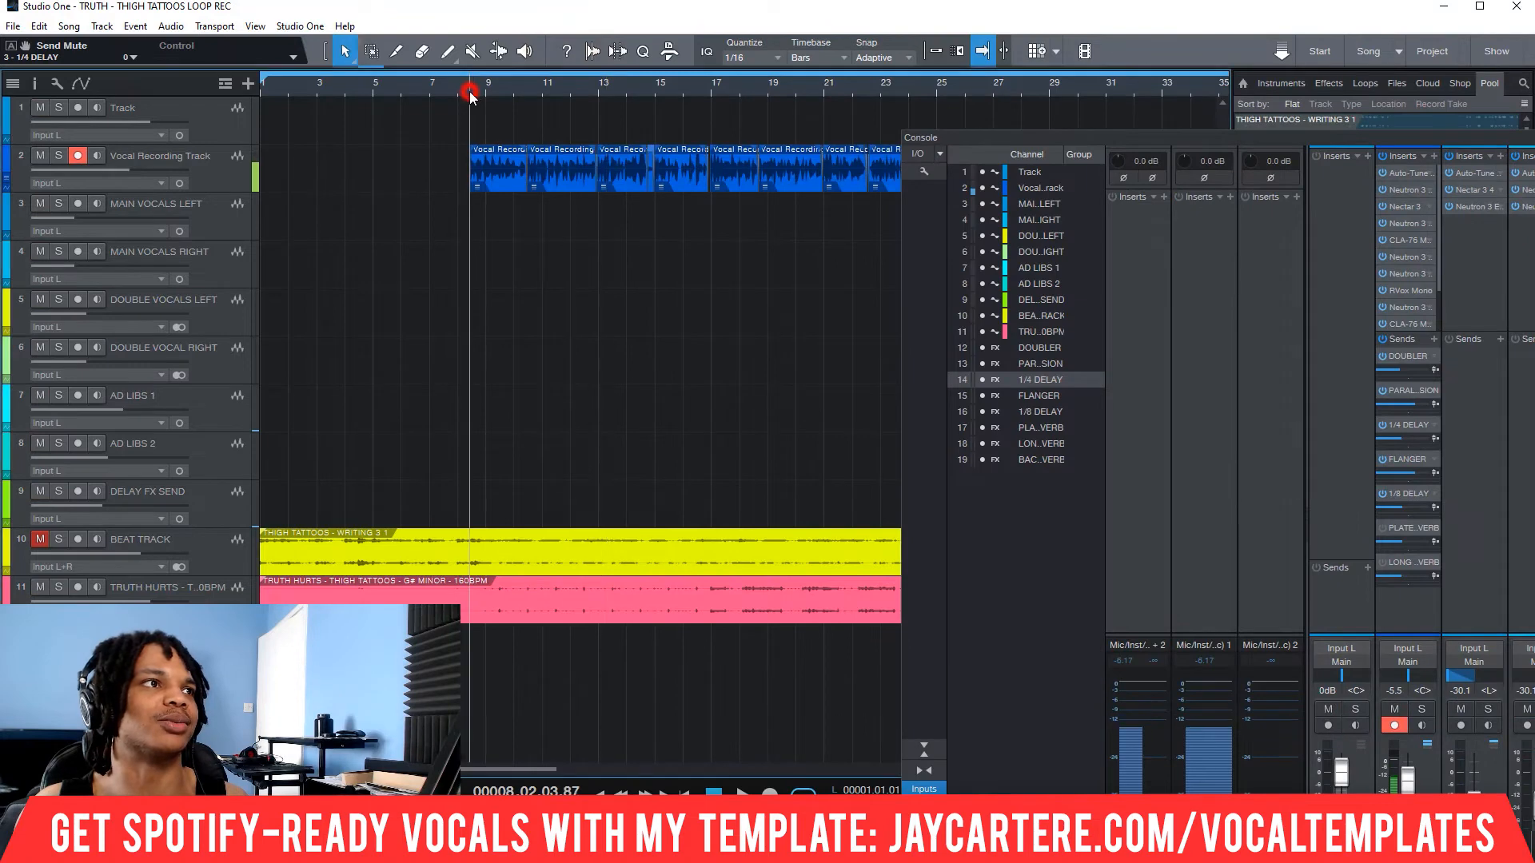
key(space)
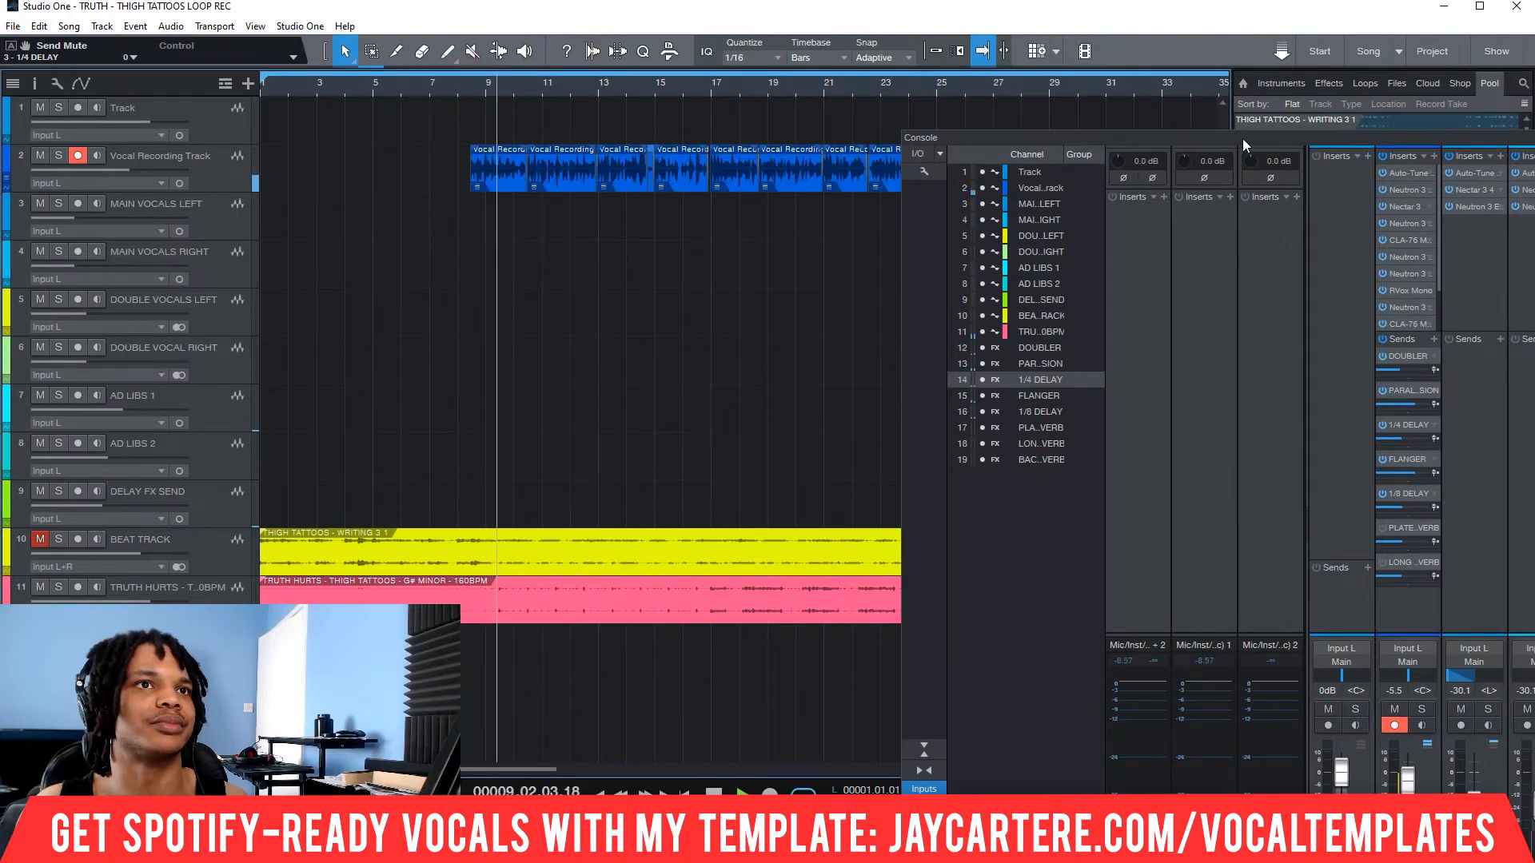
drag(1242, 138, 674, 64)
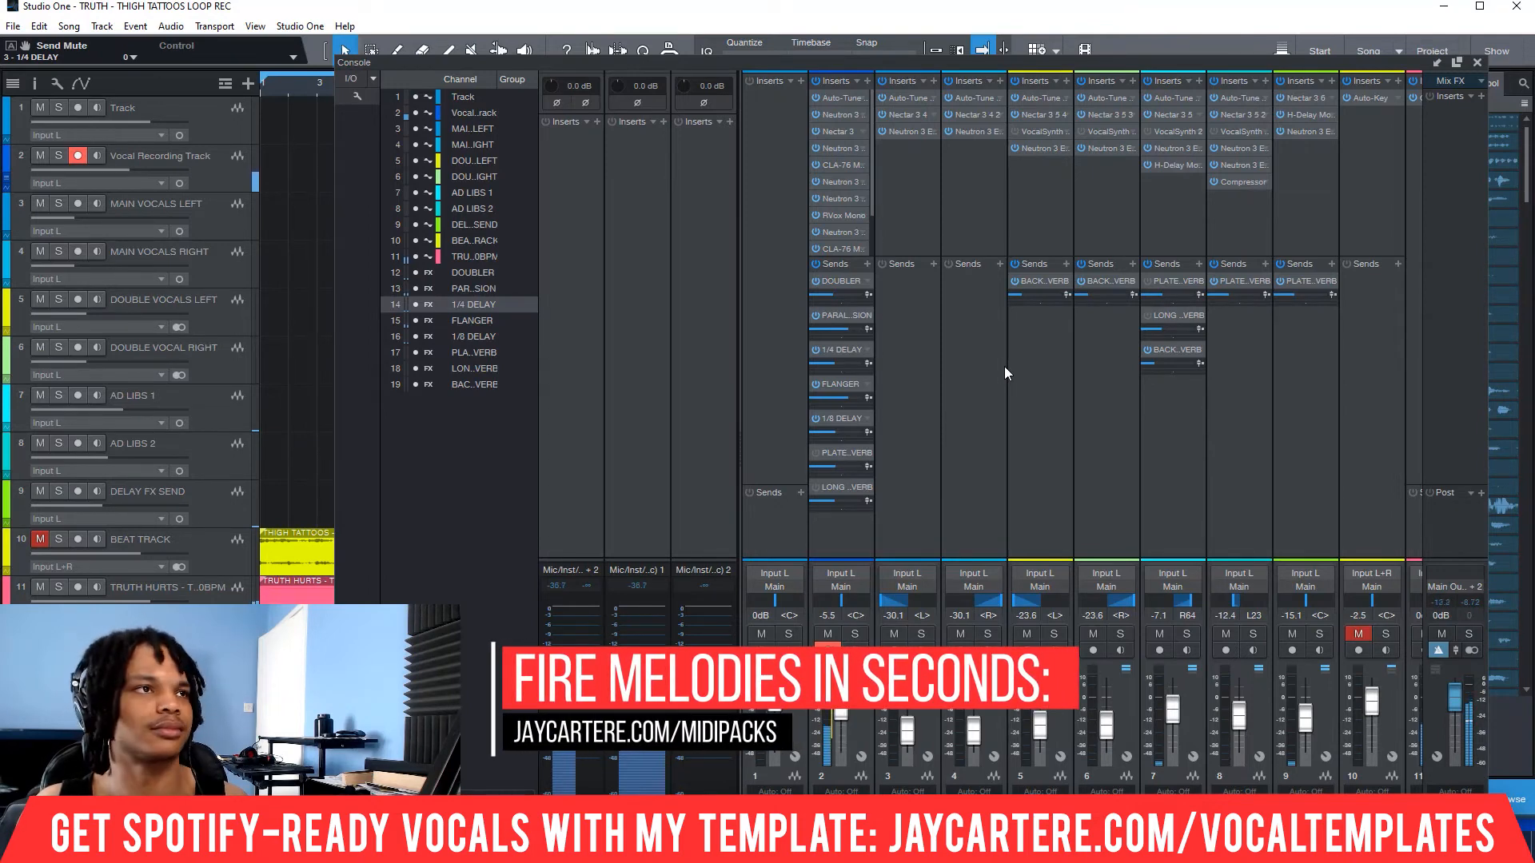
drag(766, 61, 689, 66)
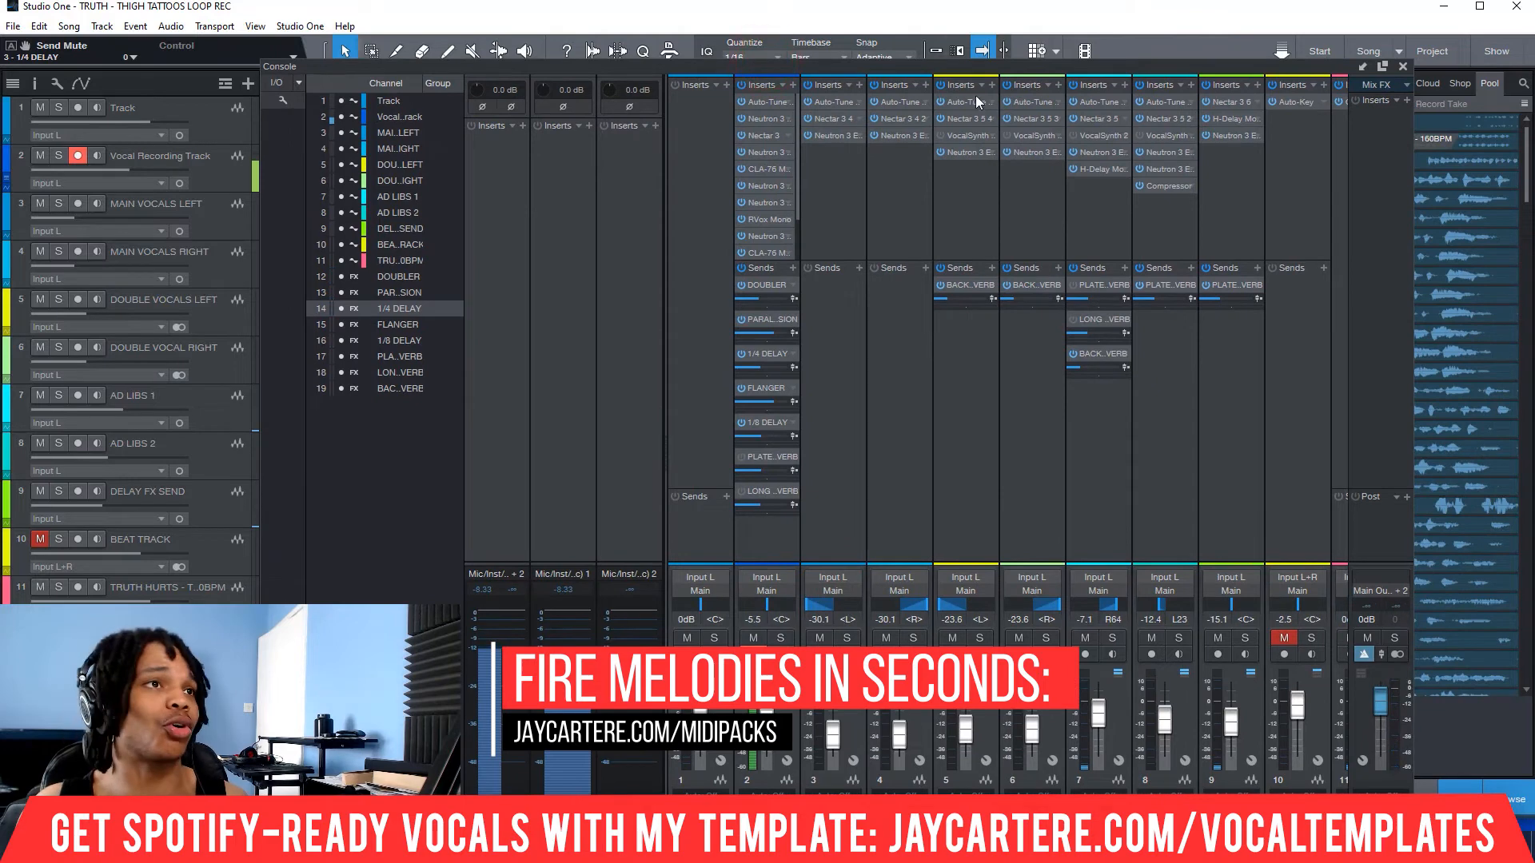
mouse_move(912, 70)
mouse_down()
mouse_move(905, 99)
mouse_move(1048, 84)
mouse_up()
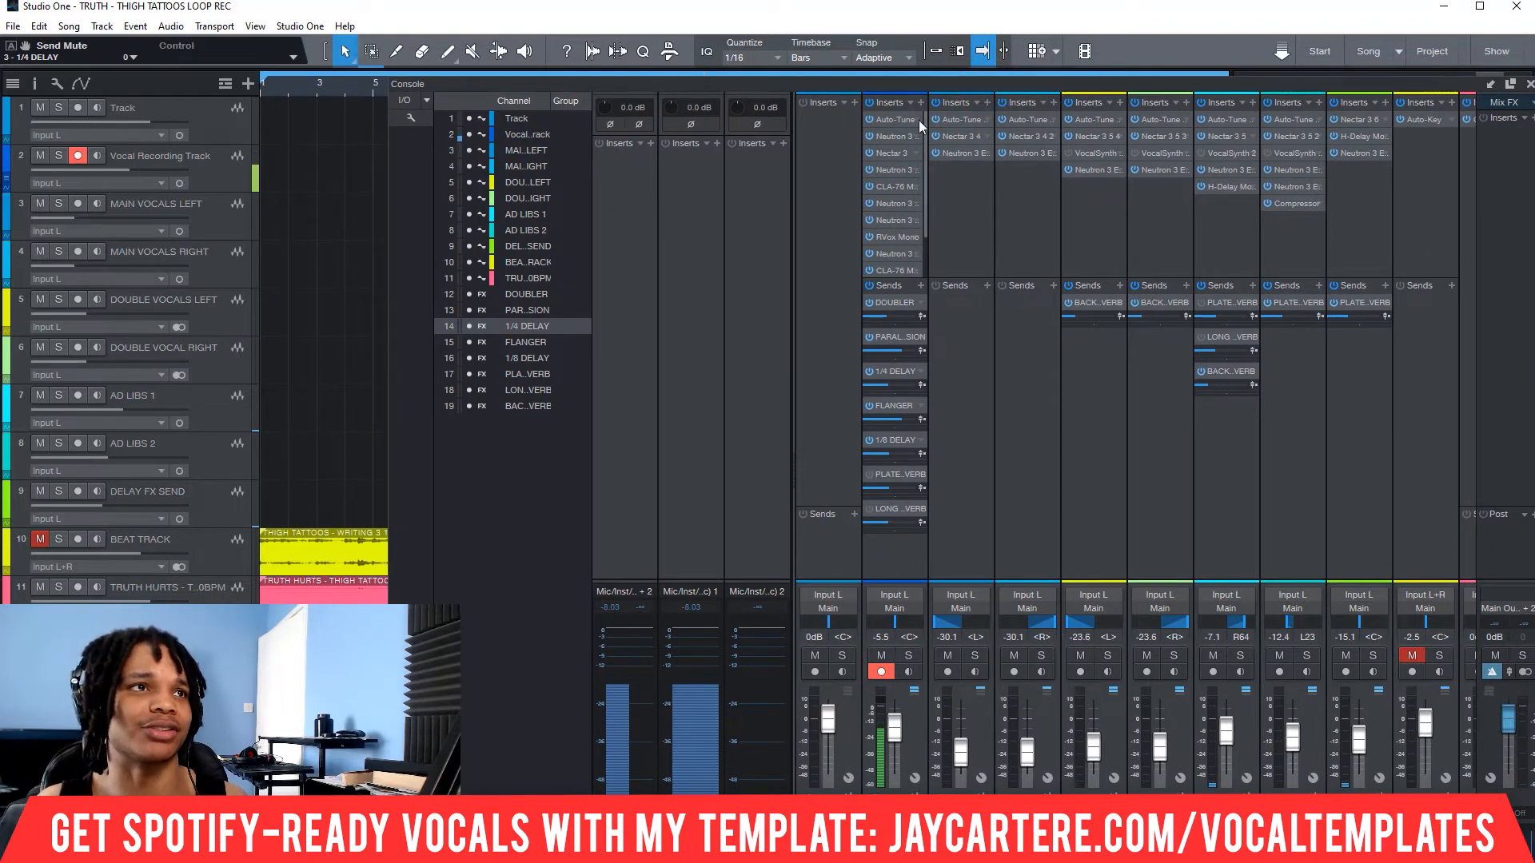
drag(895, 83, 813, 69)
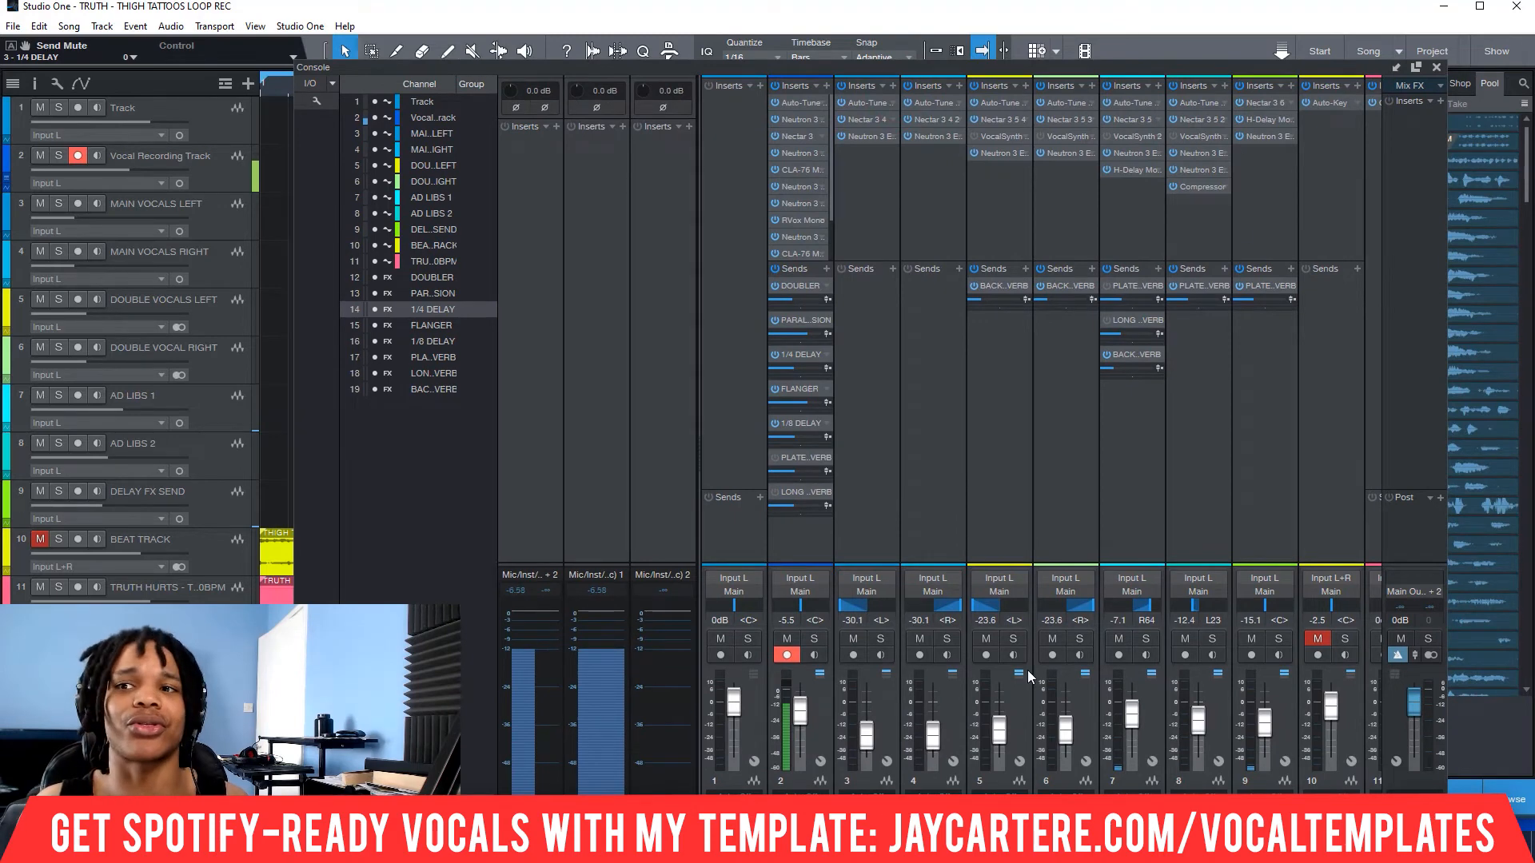
drag(705, 69, 1096, 83)
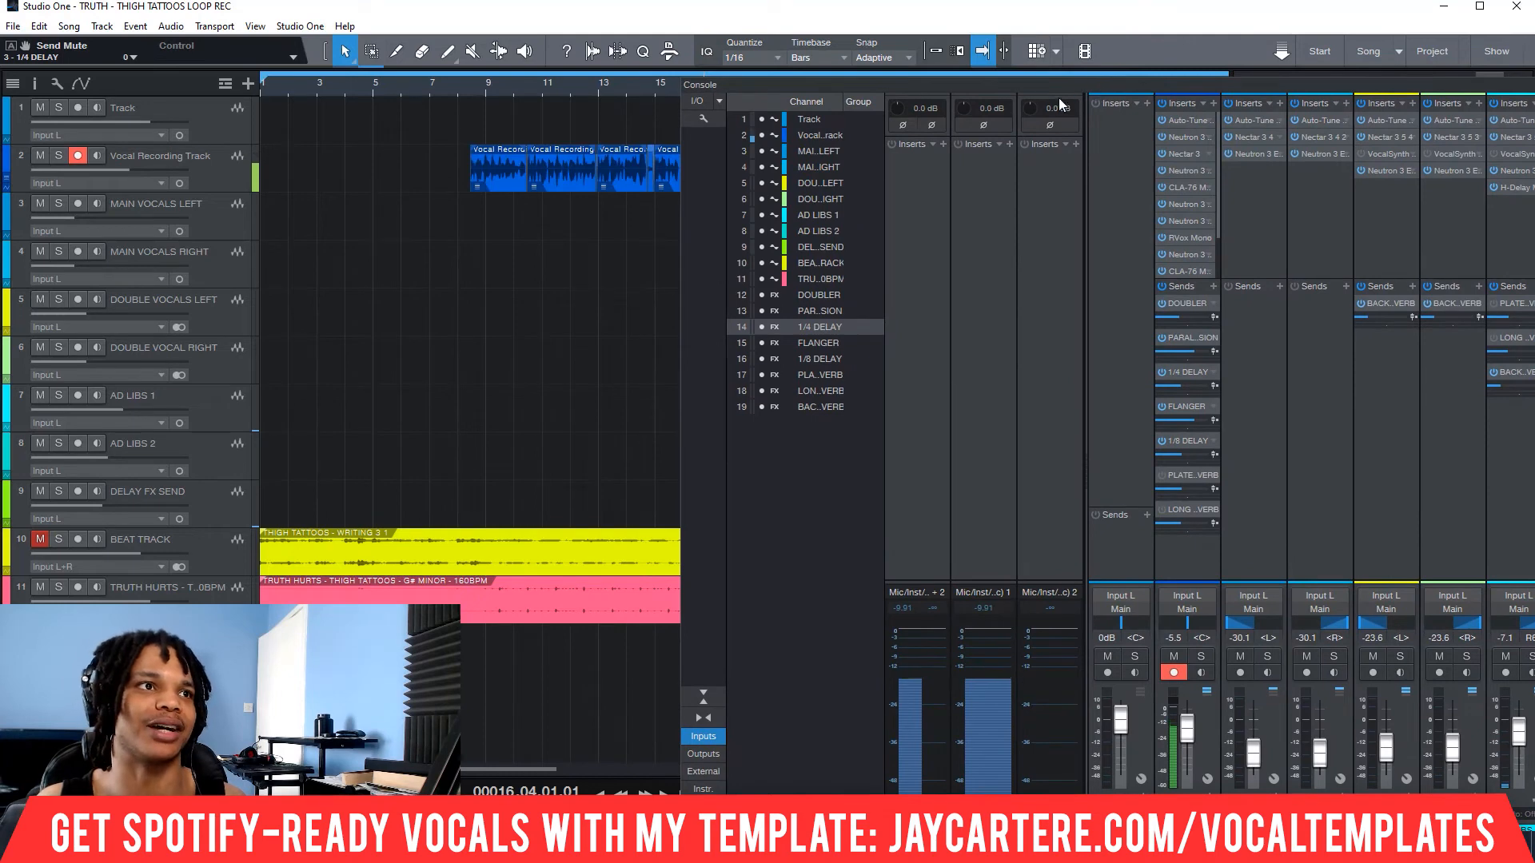
drag(831, 85, 410, 50)
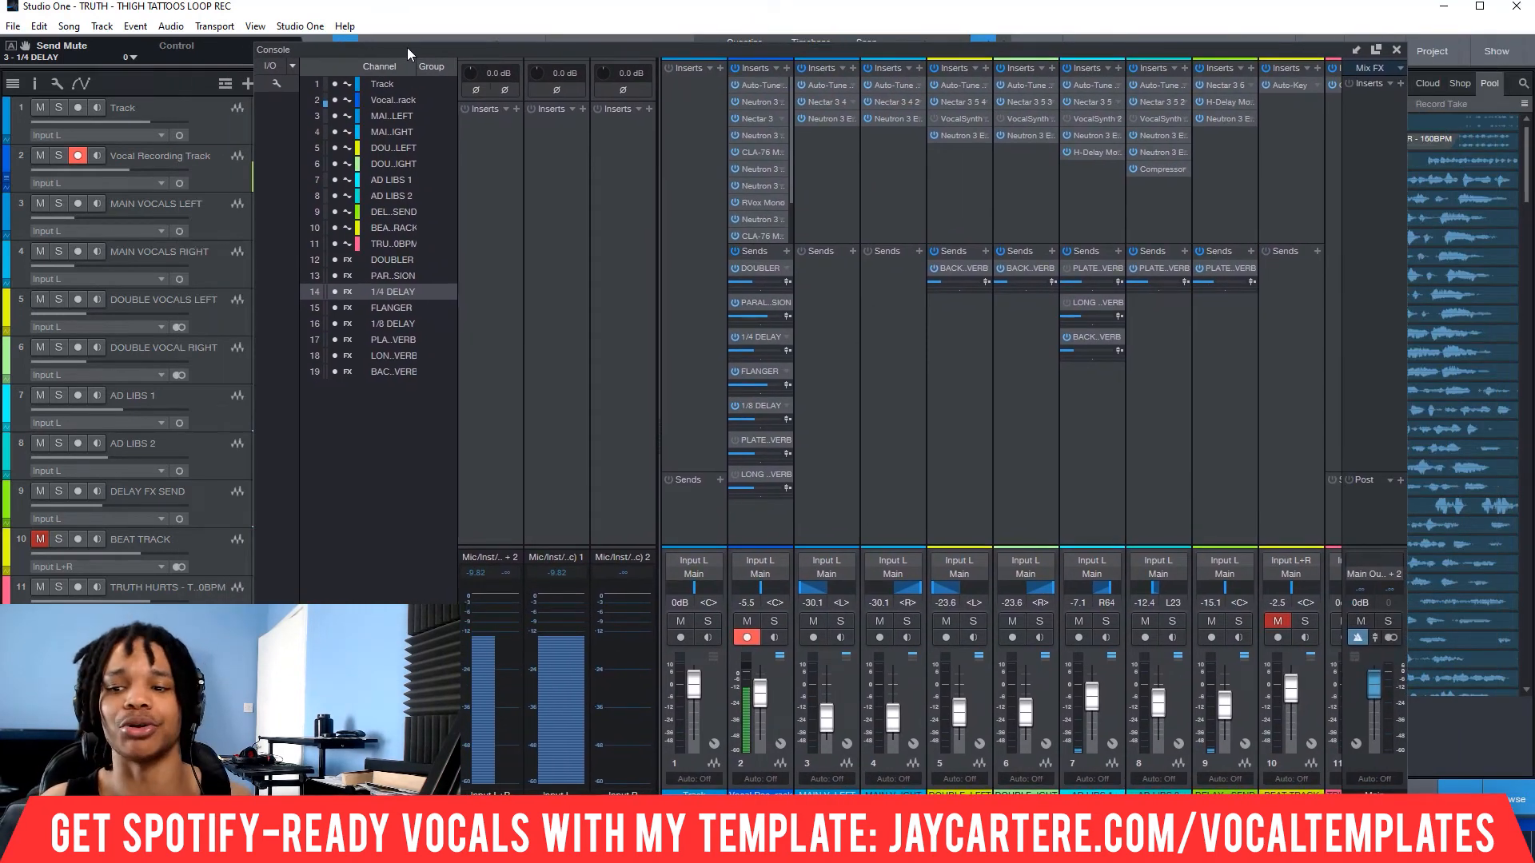
key(F3)
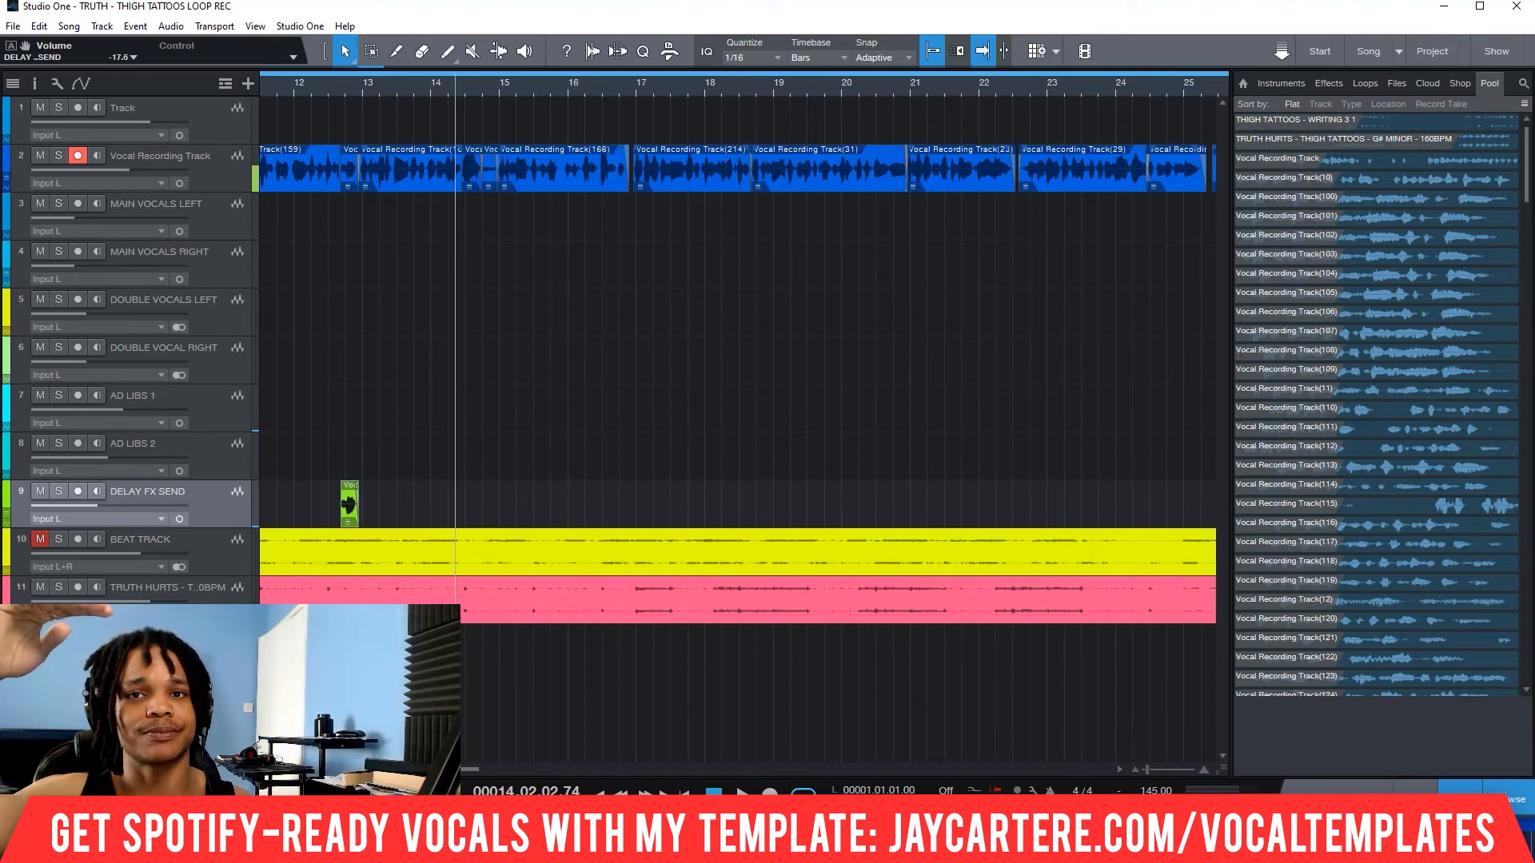
- Reopen the console beside the arrangement and play the soloed Vocal Recording Track from the DELAY FX SEND clip just before bar 13
key(F3)
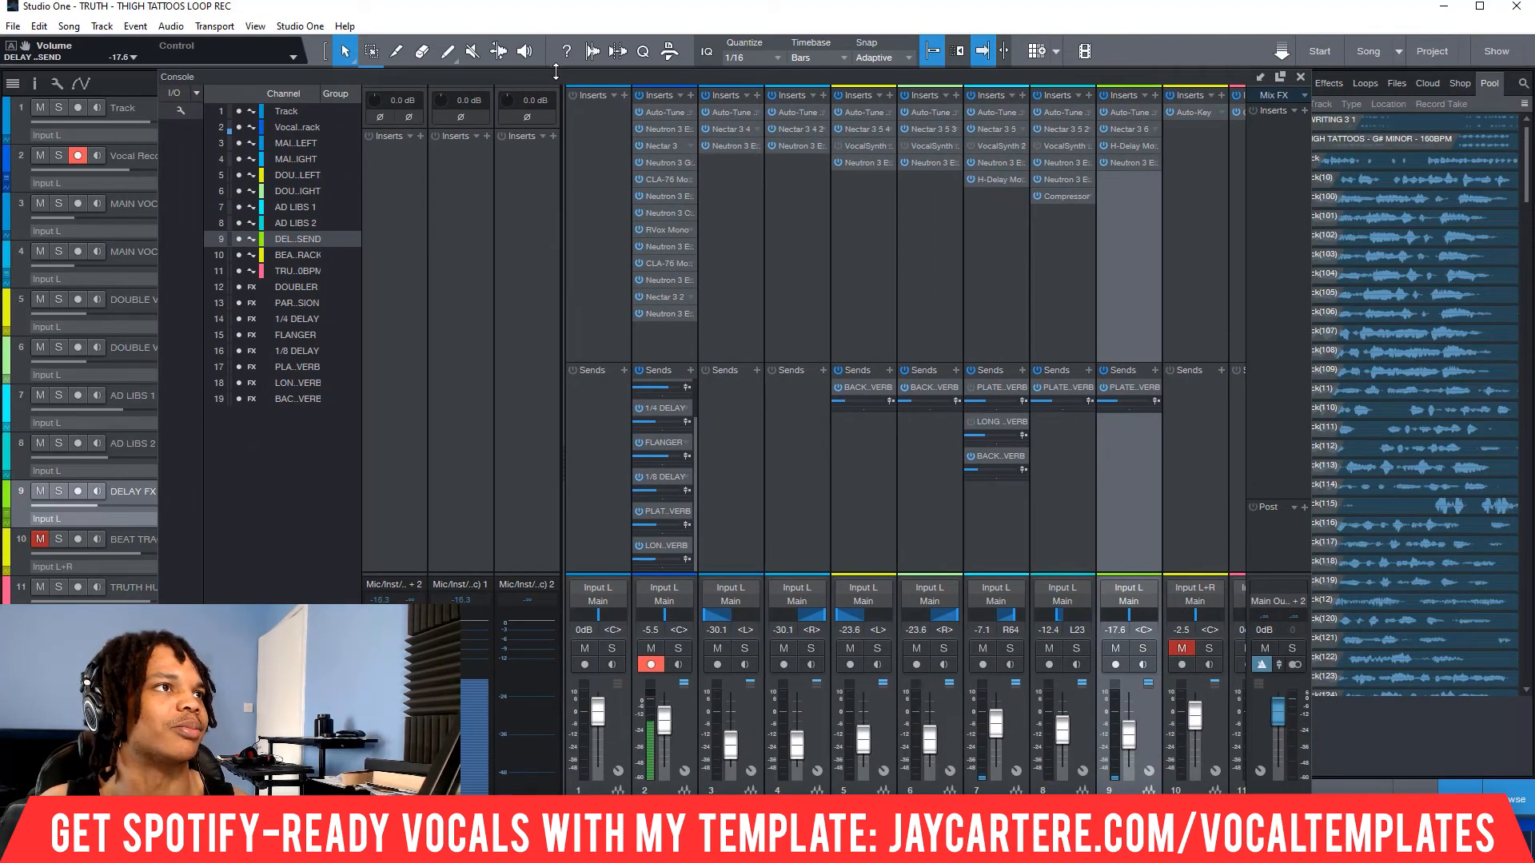
drag(553, 80, 884, 94)
click(345, 84)
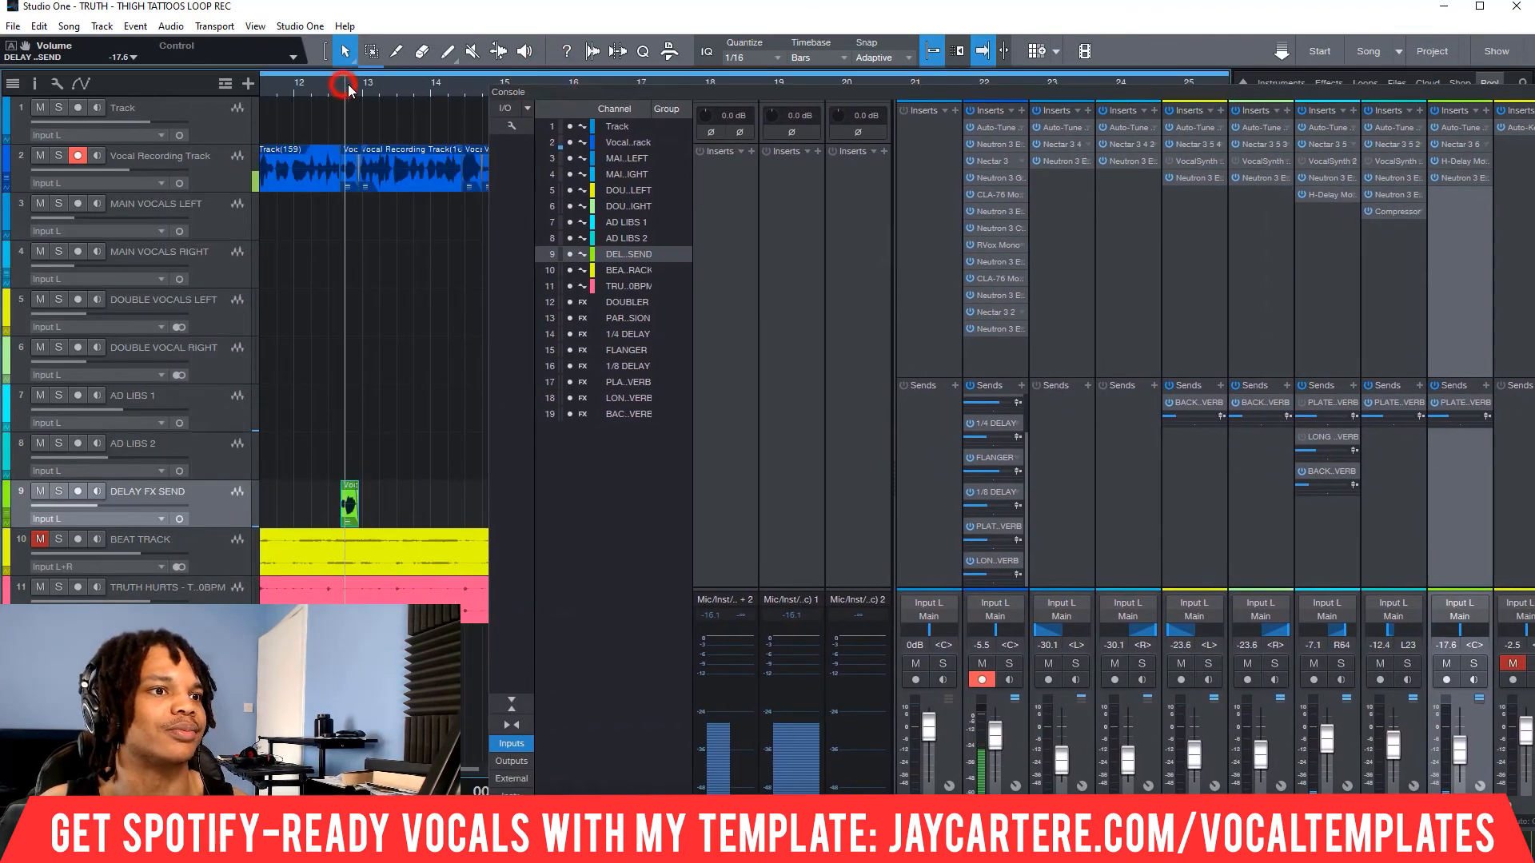
click(1009, 664)
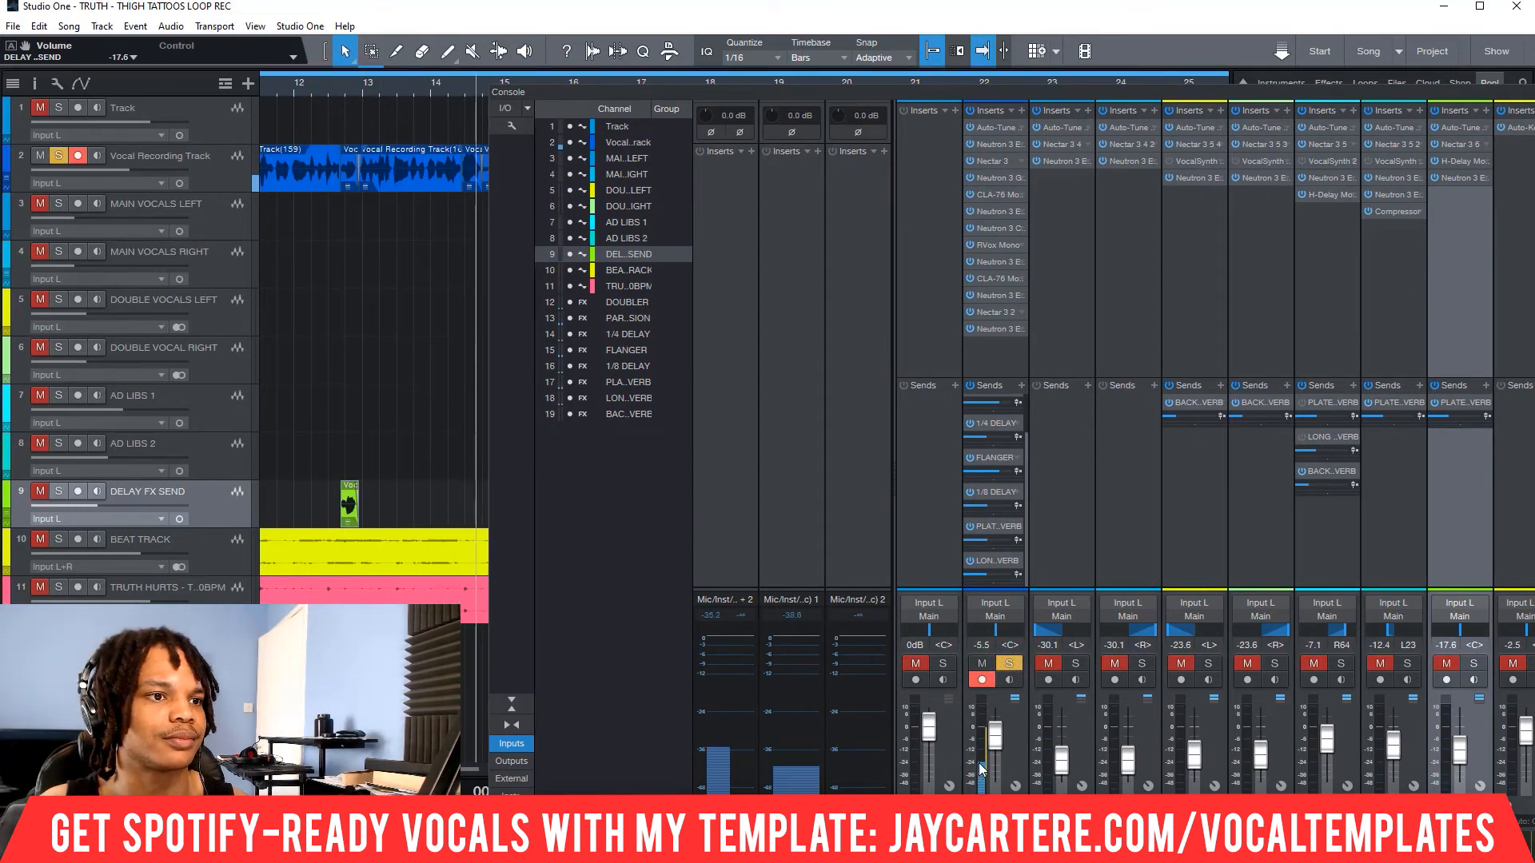
mouse_move(982, 769)
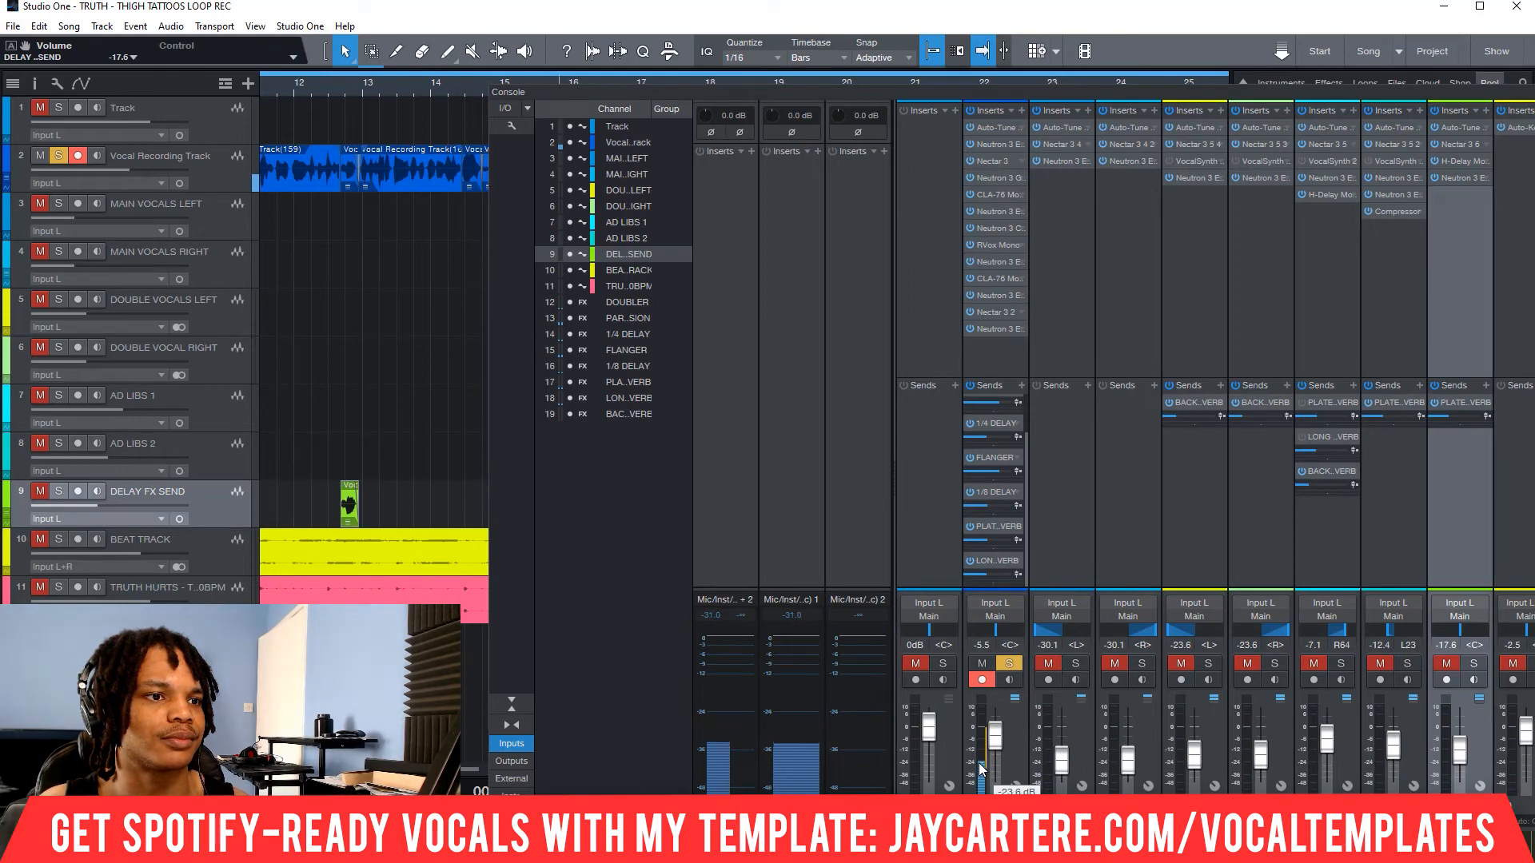